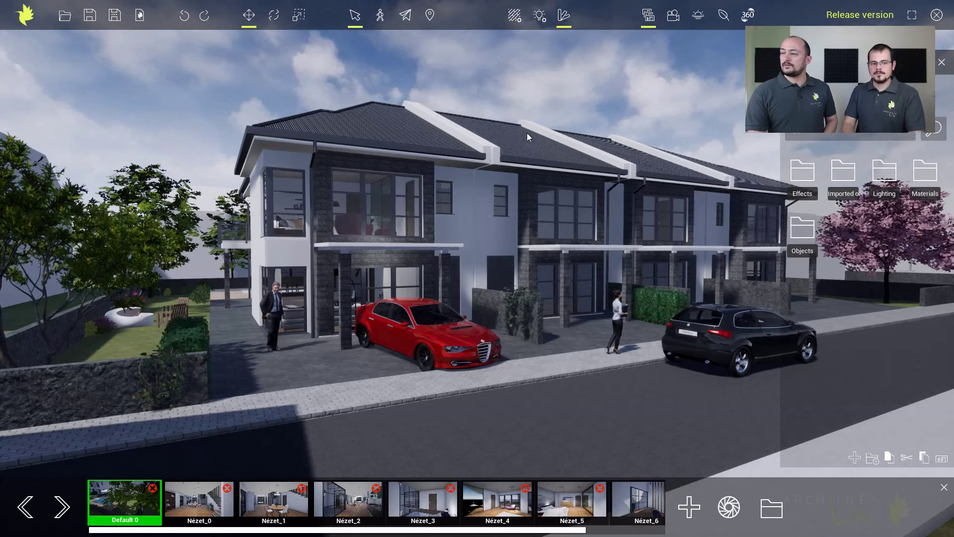
Step: Exit ARCHLine.XP Live without saving and return to the ARCHLine.XP project
{"action": "left_click", "coordinate": [938, 17]}
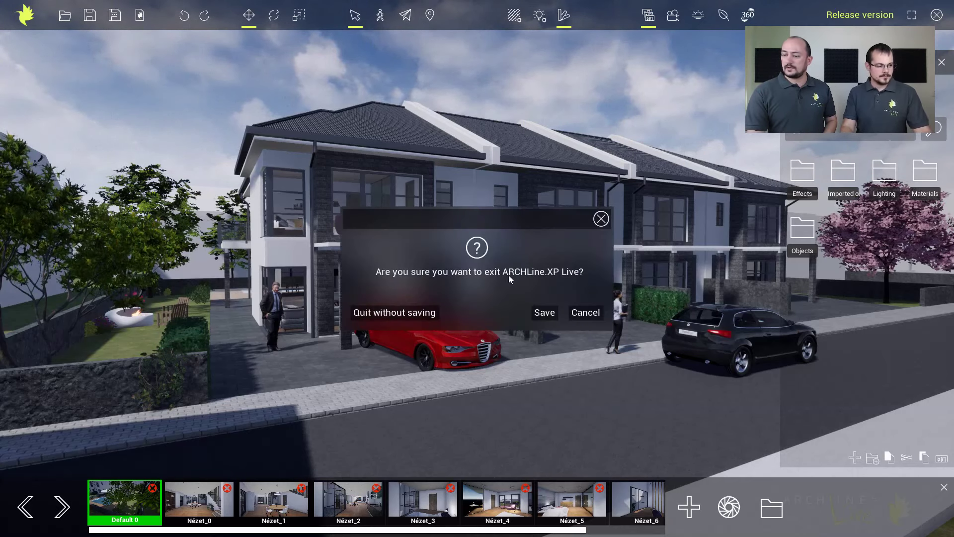
{"action": "left_click", "coordinate": [395, 312]}
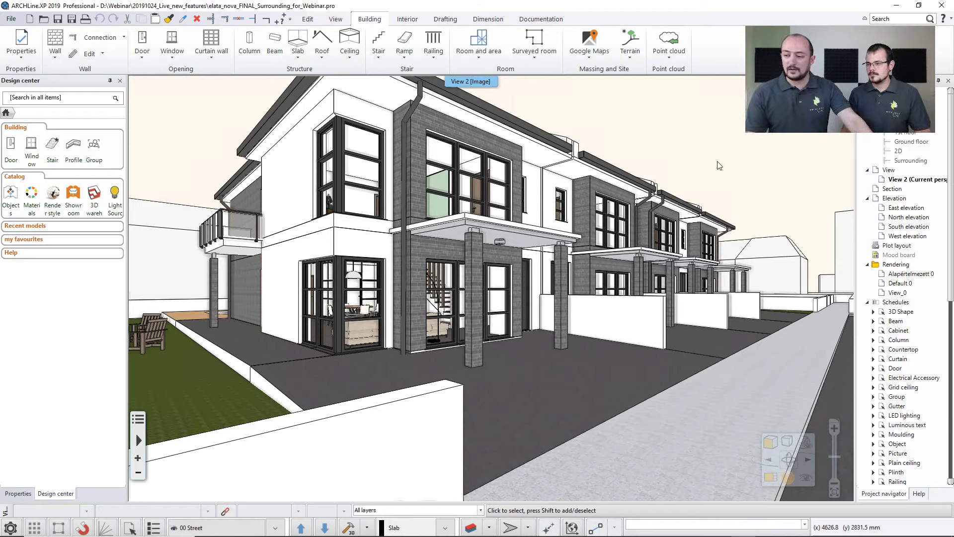
Step: Examine the row house's street facade, roof and surrounding plot from several distances in the perspective view
{"action": "scroll", "coordinate": [545, 283], "scroll_direction": "down", "scroll_amount": 3}
{"action": "scroll", "coordinate": [545, 283], "scroll_direction": "down", "scroll_amount": 2}
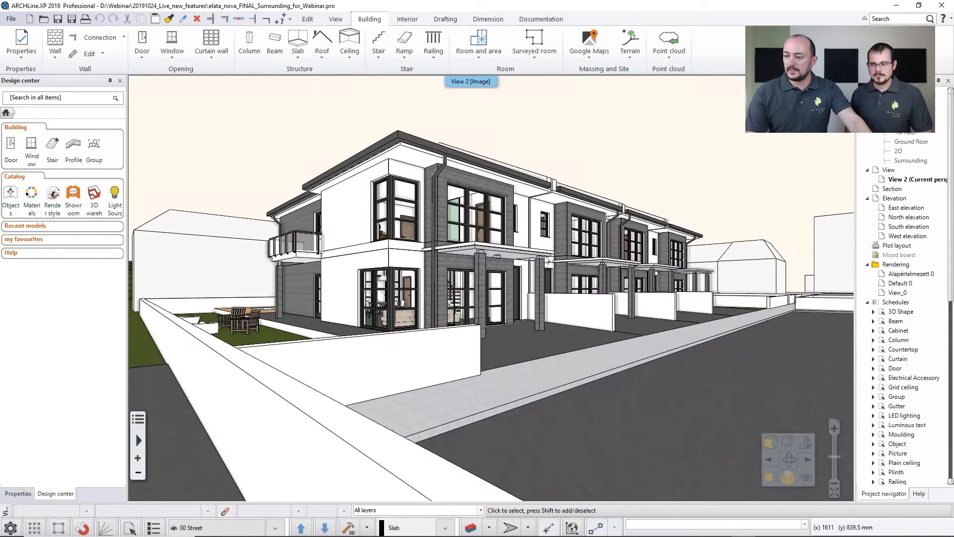
{"action": "middle_click_drag", "start_coordinate": [545, 282], "coordinate": [350, 316]}
{"action": "scroll", "coordinate": [548, 293], "scroll_direction": "down", "scroll_amount": 3}
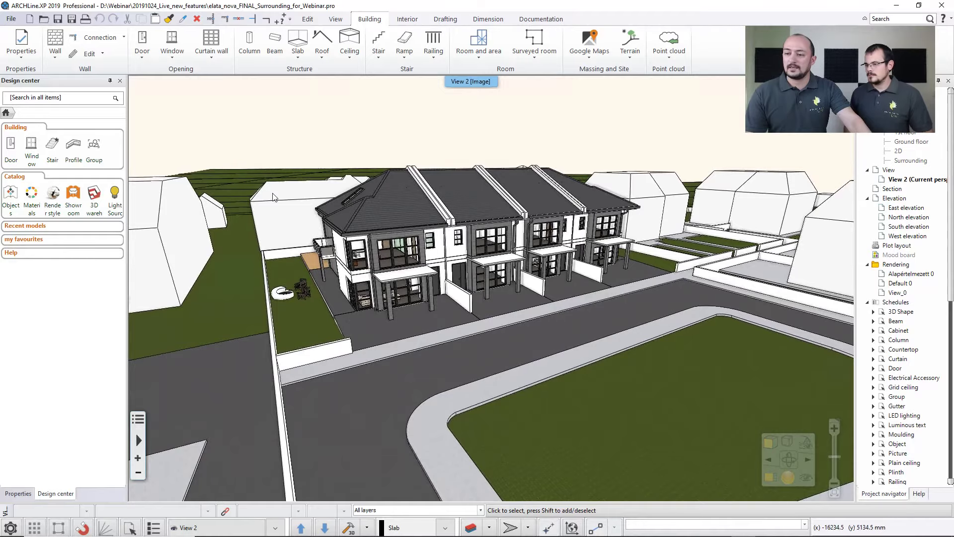
{"action": "middle_click_drag", "start_coordinate": [664, 228], "coordinate": [636, 230]}
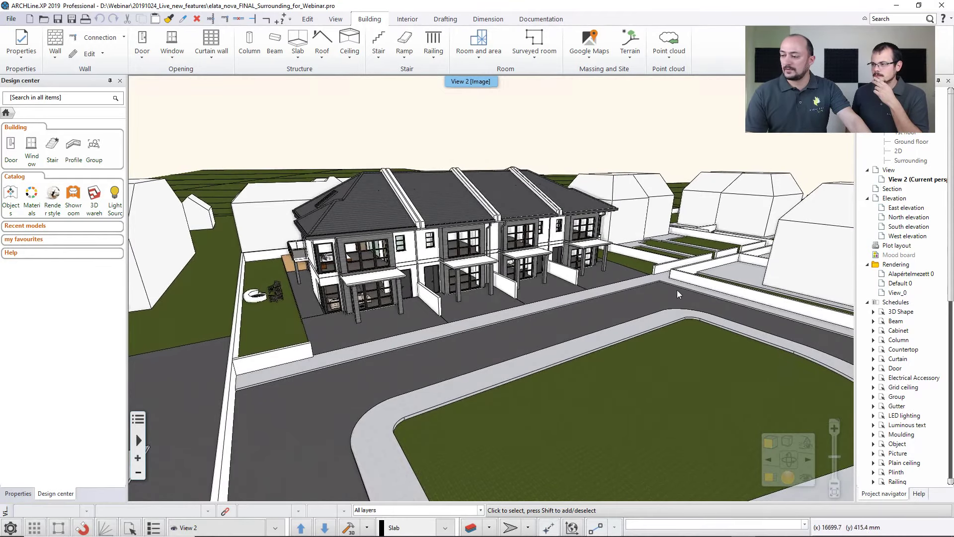
{"action": "scroll", "coordinate": [367, 317], "scroll_direction": "up", "scroll_amount": 5}
{"action": "middle_click_drag", "start_coordinate": [367, 317], "coordinate": [499, 289]}
{"action": "scroll", "coordinate": [470, 286], "scroll_direction": "up", "scroll_amount": 3}
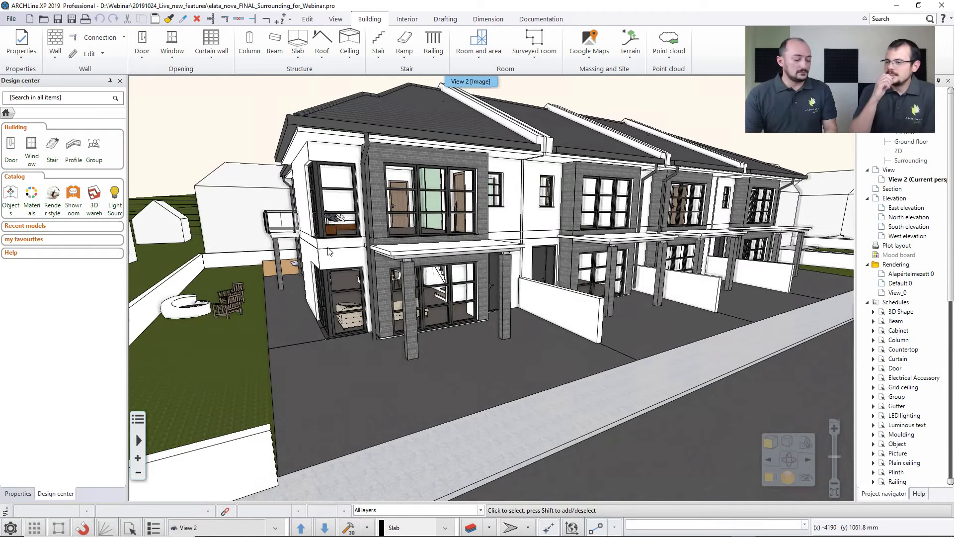
Step: Find the material of the white upper-floor corner wall and review the render styles available for it
{"action": "middle_click_drag", "start_coordinate": [304, 223], "coordinate": [343, 237]}
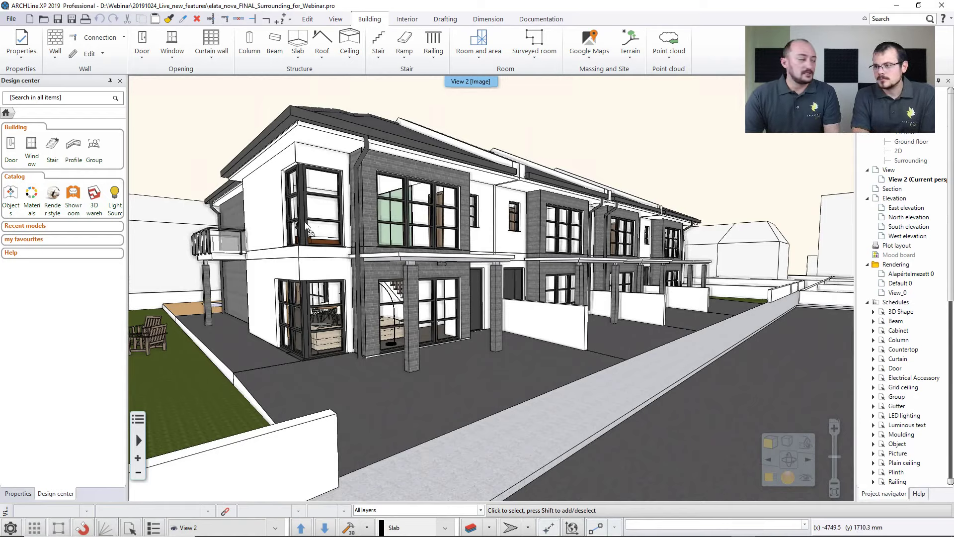
{"action": "right_click", "coordinate": [271, 215]}
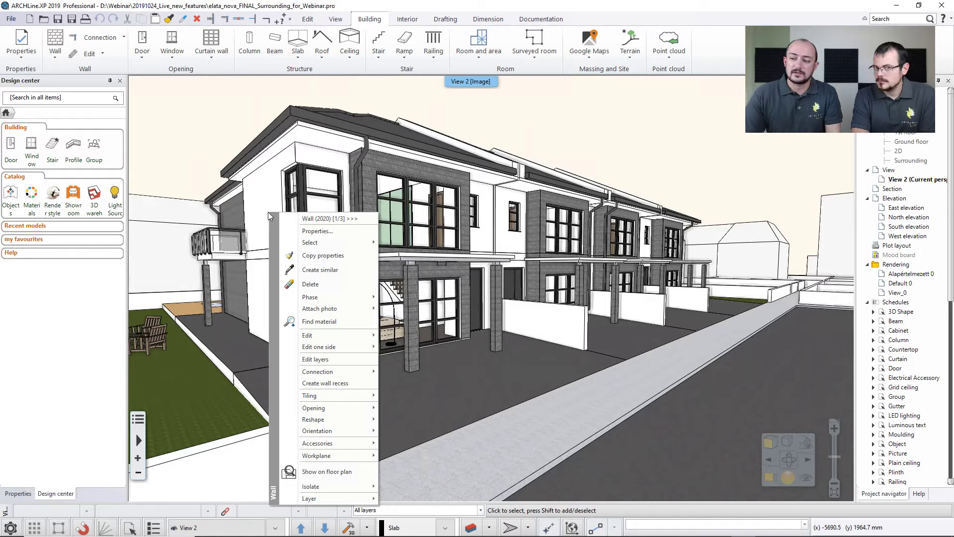
{"action": "left_click", "coordinate": [315, 321]}
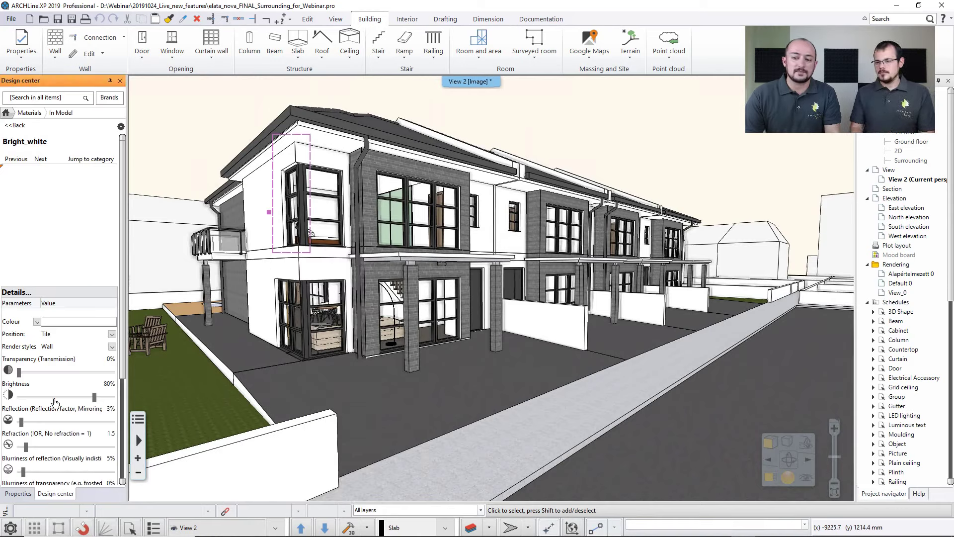
{"action": "left_click", "coordinate": [113, 347]}
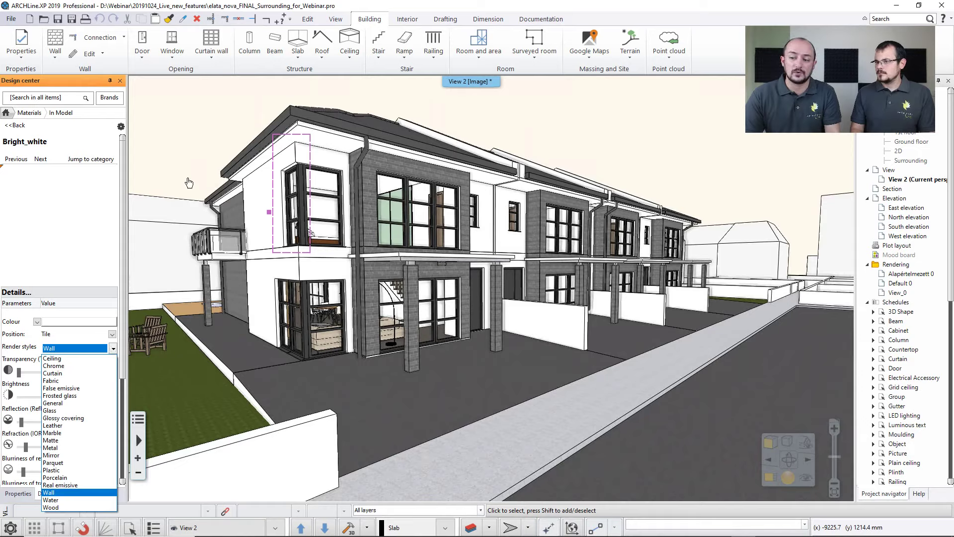
{"action": "left_click", "coordinate": [197, 156]}
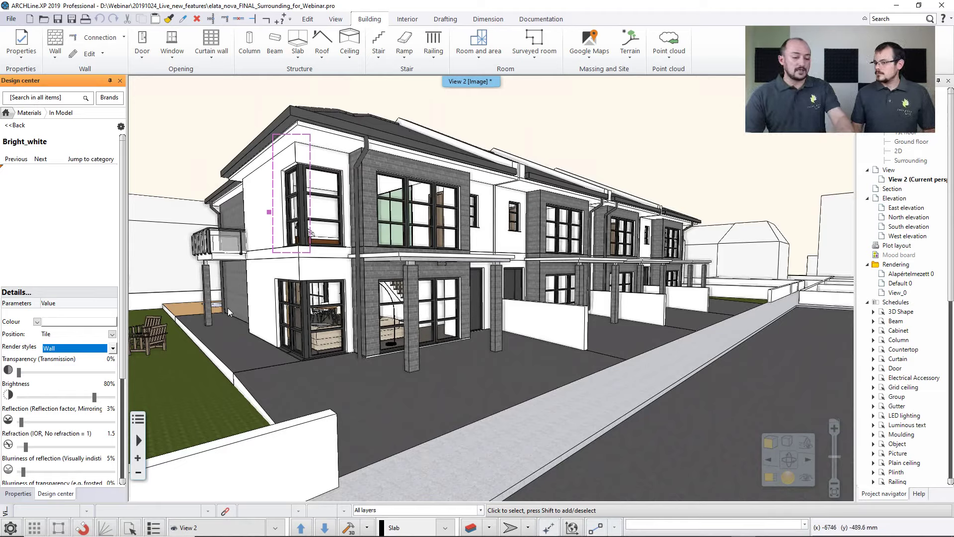
Step: Find the material of the water surface in the backyard pool and check its render style
{"action": "middle_click_drag", "start_coordinate": [215, 309], "coordinate": [289, 337]}
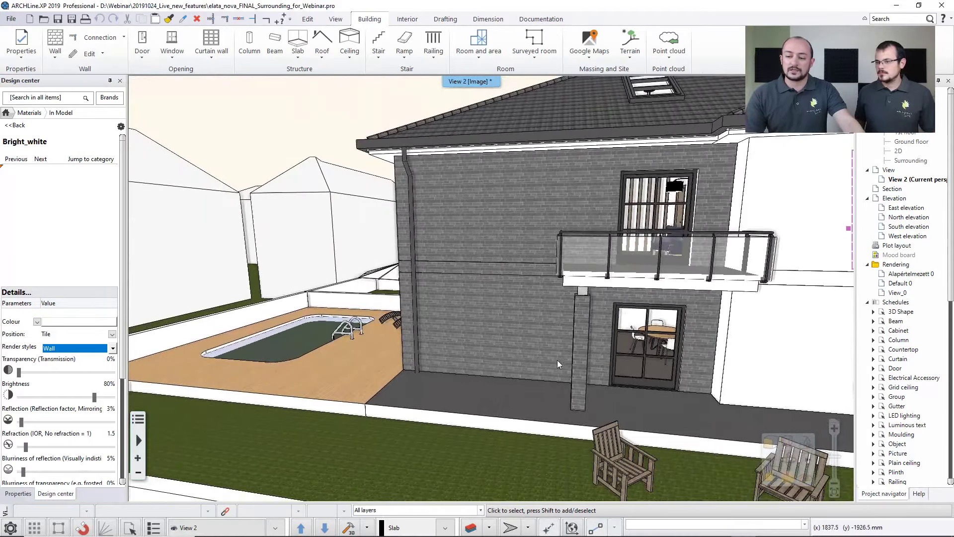
{"action": "left_click", "coordinate": [289, 341]}
{"action": "right_click", "coordinate": [283, 342]}
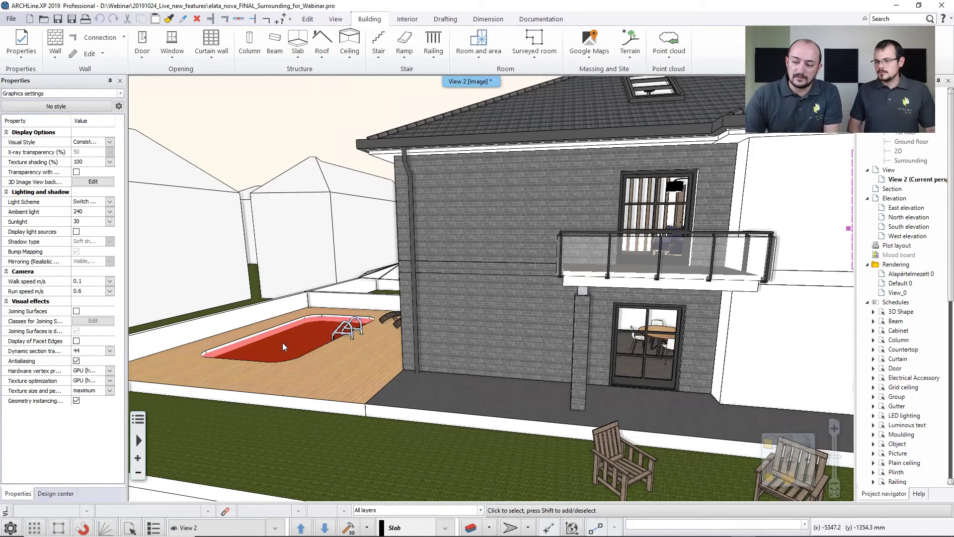
{"action": "left_click", "coordinate": [332, 173]}
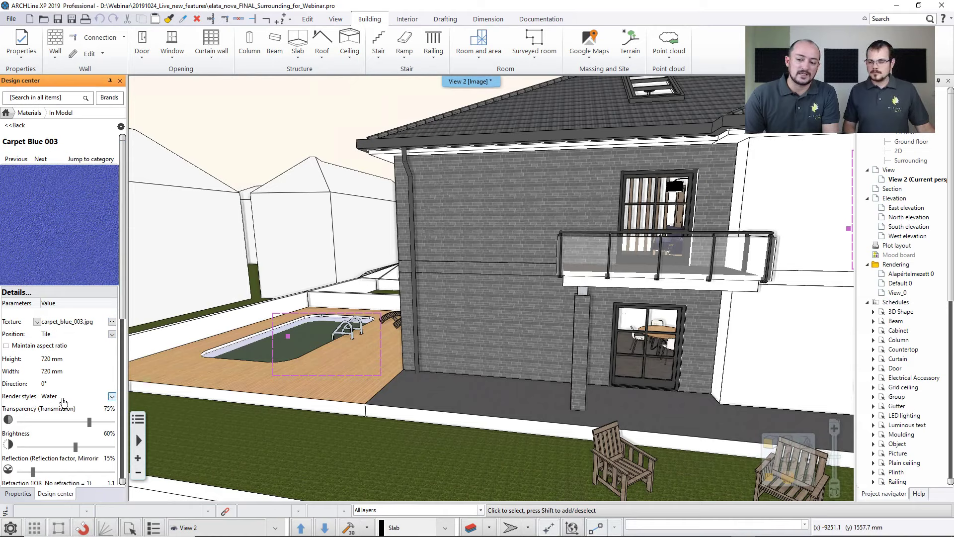
{"action": "left_click", "coordinate": [230, 145]}
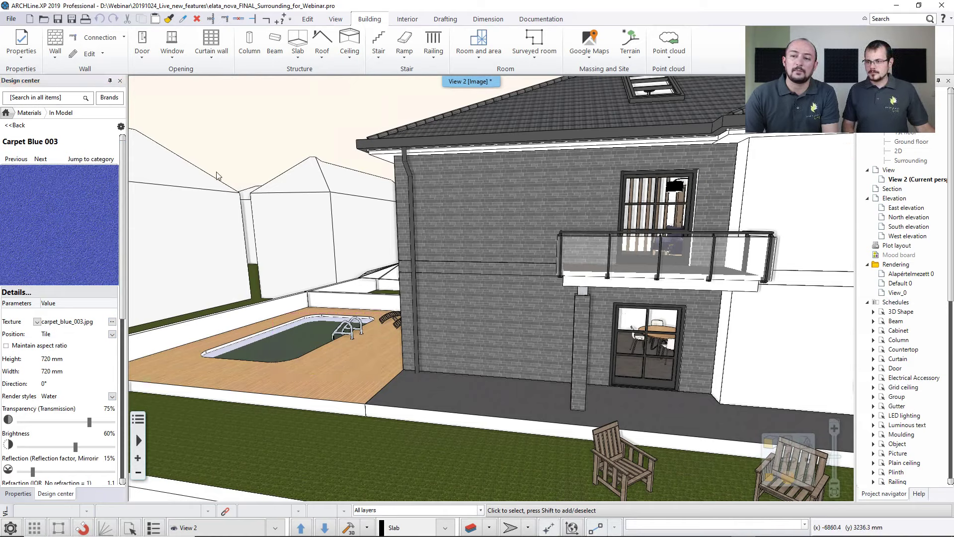
Step: Apply the Chrome render style from the Render styles catalog to the pool ladder, and leave the catalog
{"action": "left_click", "coordinate": [19, 126]}
{"action": "left_click", "coordinate": [6, 112]}
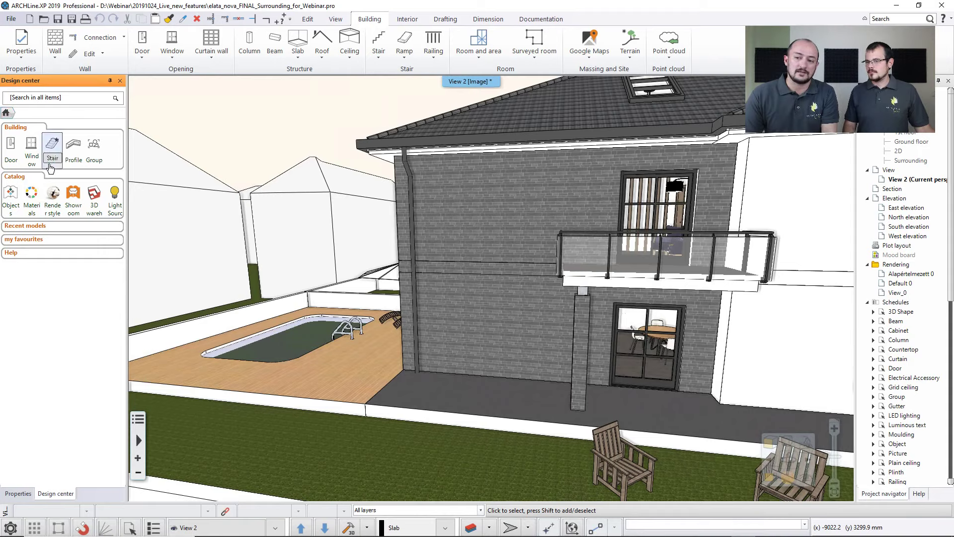
{"action": "left_click", "coordinate": [50, 200]}
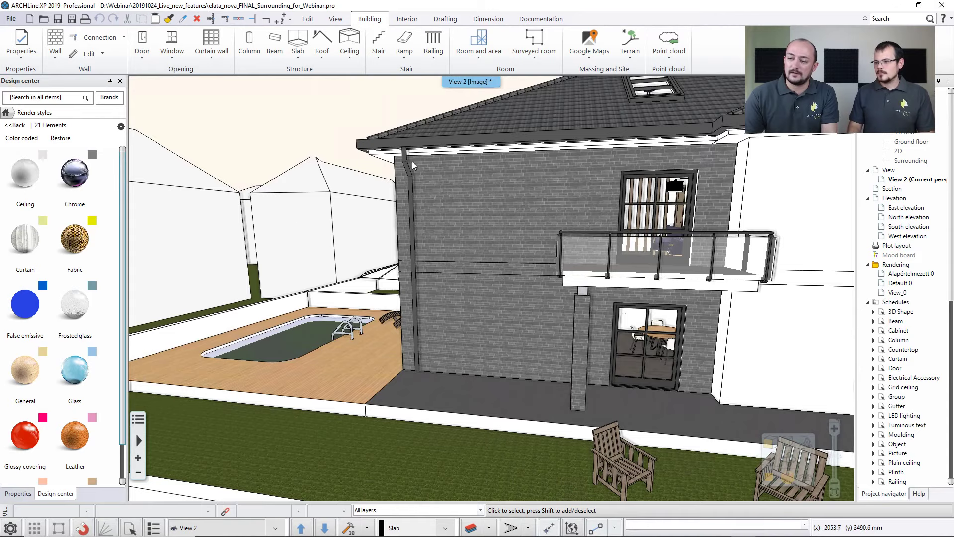
{"action": "scroll", "coordinate": [350, 326], "scroll_direction": "up", "scroll_amount": 5}
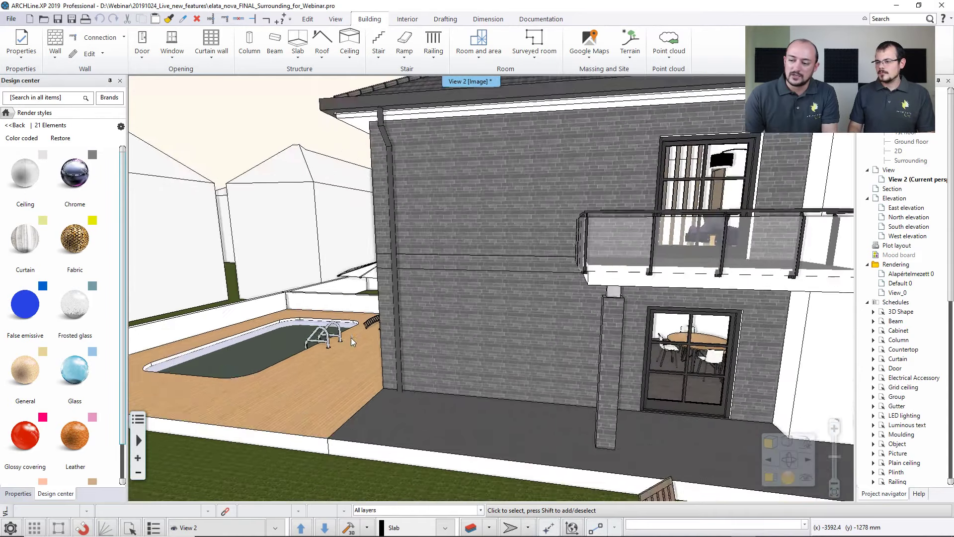
{"action": "scroll", "coordinate": [559, 330], "scroll_direction": "down", "scroll_amount": 5}
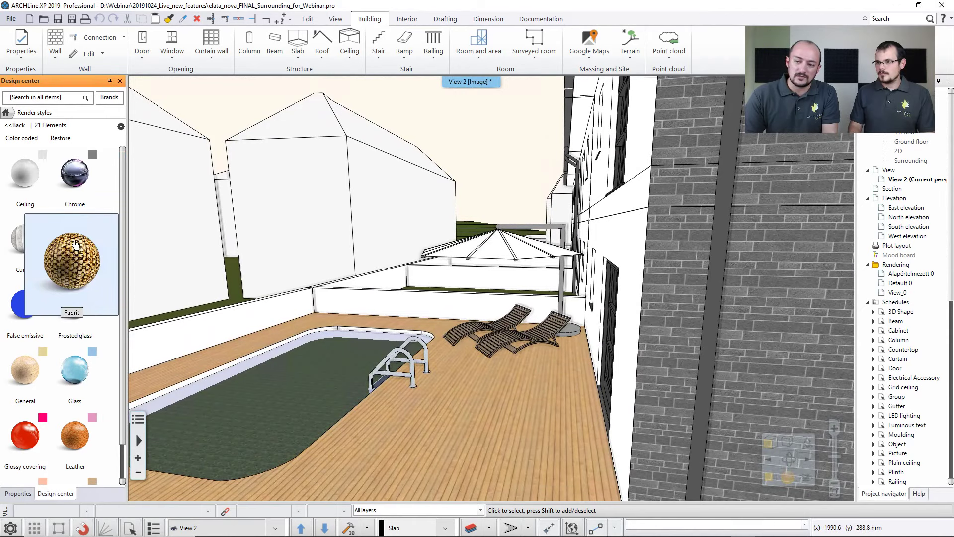
{"action": "mouse_move", "coordinate": [76, 196]}
{"action": "left_click_drag", "start_coordinate": [76, 195], "coordinate": [413, 378]}
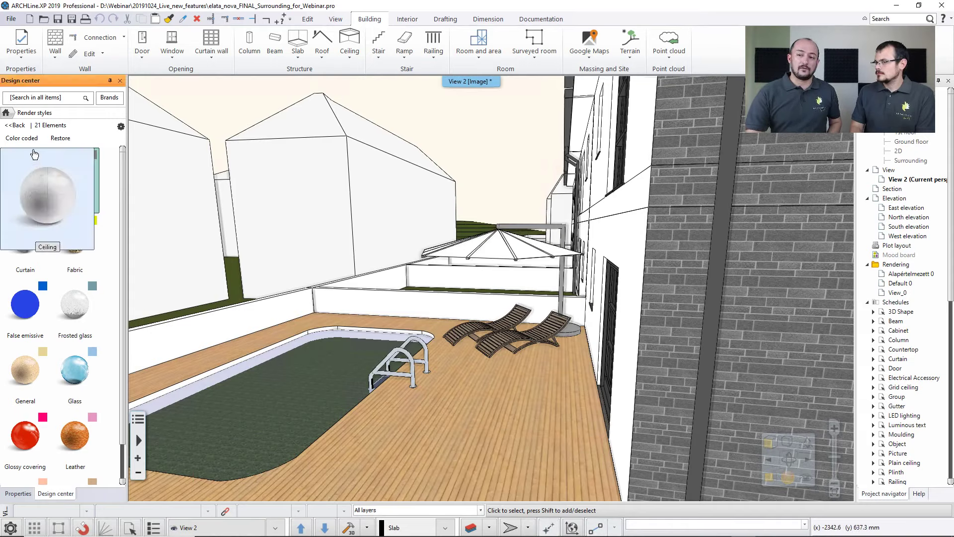
{"action": "left_click", "coordinate": [14, 126]}
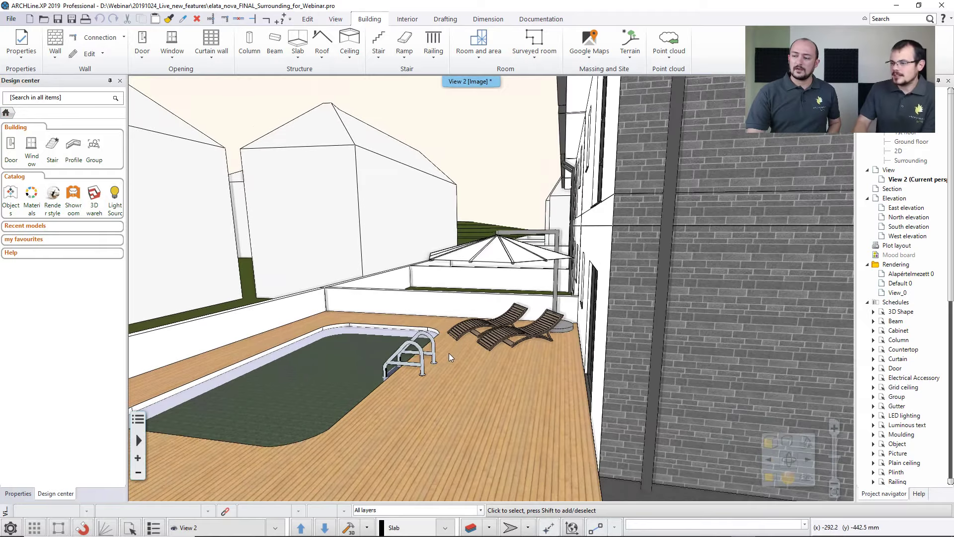
Step: Inspect the house from the pool terrace, along the side facade and around to the street corner
{"action": "middle_click_drag", "start_coordinate": [667, 335], "coordinate": [255, 271]}
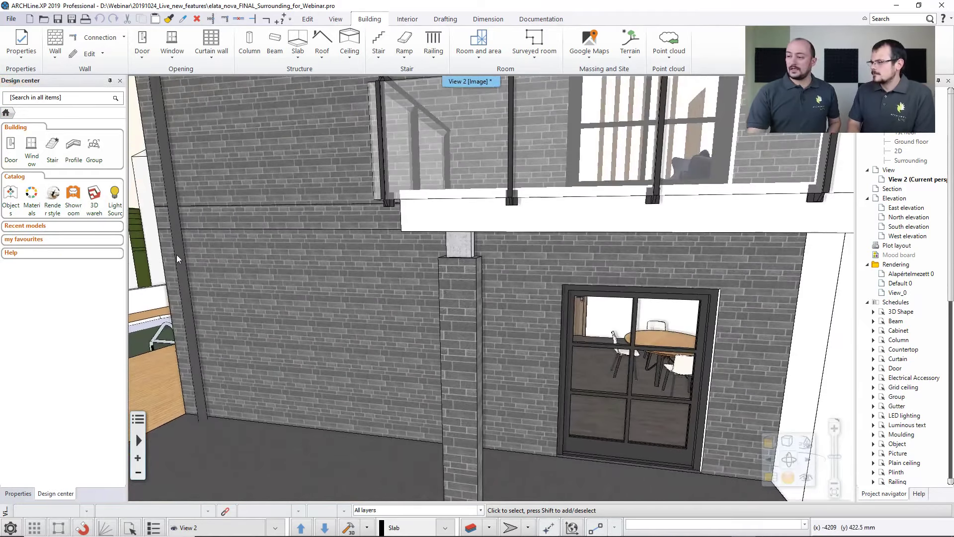
{"action": "scroll", "coordinate": [194, 271], "scroll_direction": "down", "scroll_amount": 3}
{"action": "middle_click_drag", "start_coordinate": [651, 298], "coordinate": [253, 304]}
{"action": "middle_click_drag", "start_coordinate": [372, 299], "coordinate": [303, 298]}
{"action": "middle_click_drag", "start_coordinate": [448, 345], "coordinate": [319, 324]}
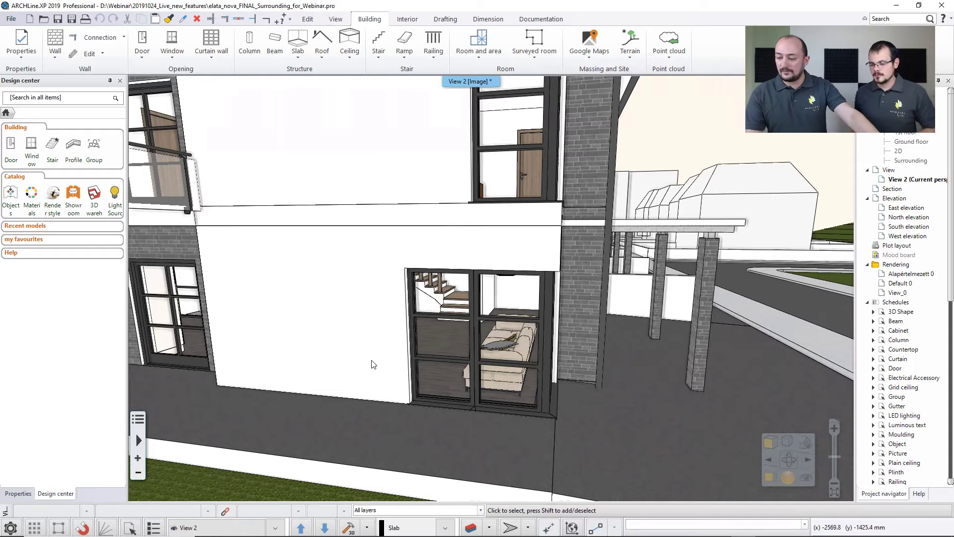
{"action": "middle_click_drag", "start_coordinate": [438, 349], "coordinate": [422, 329]}
{"action": "scroll", "coordinate": [423, 329], "scroll_direction": "down", "scroll_amount": 6}
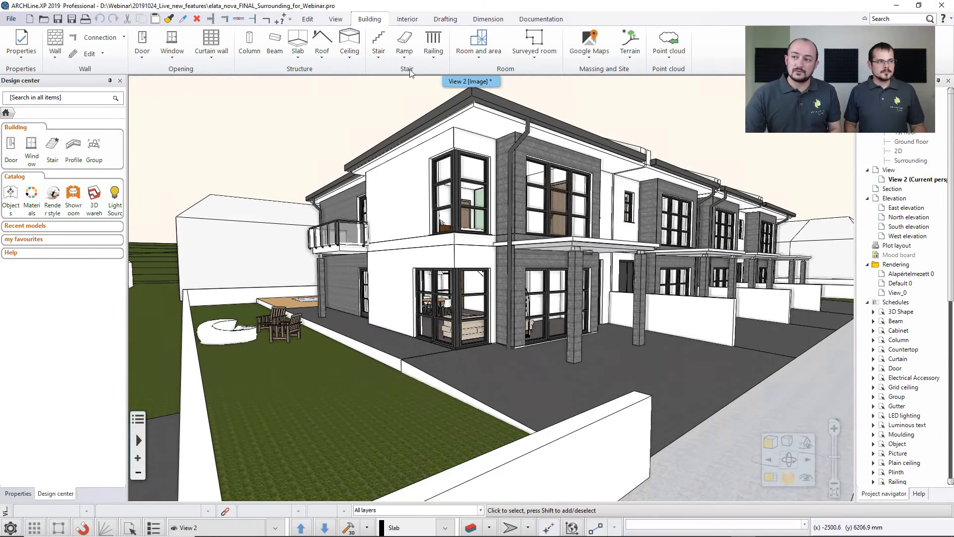
Step: Run the shadow simulation on the exterior view and accept the sun position for 06 June at 13:10
{"action": "left_click", "coordinate": [341, 21]}
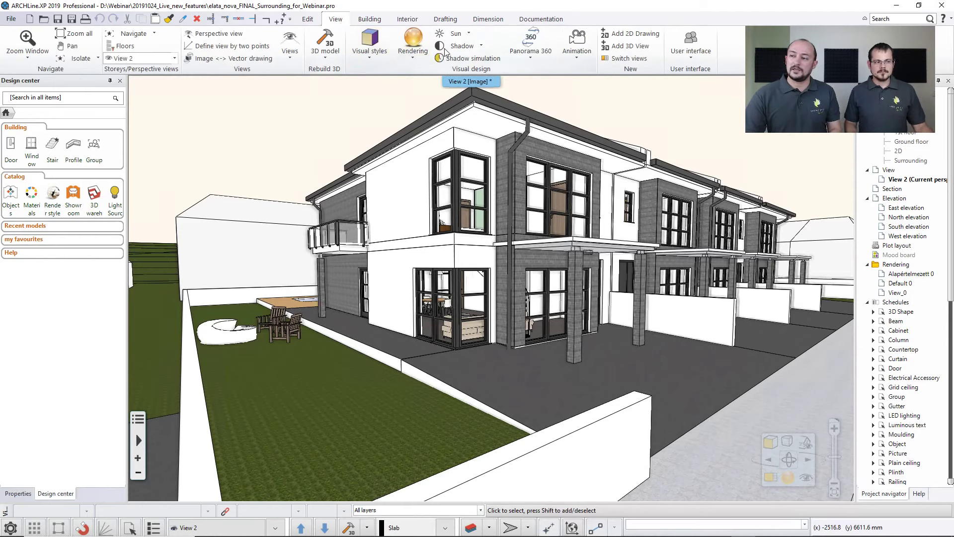
{"action": "left_click", "coordinate": [470, 58]}
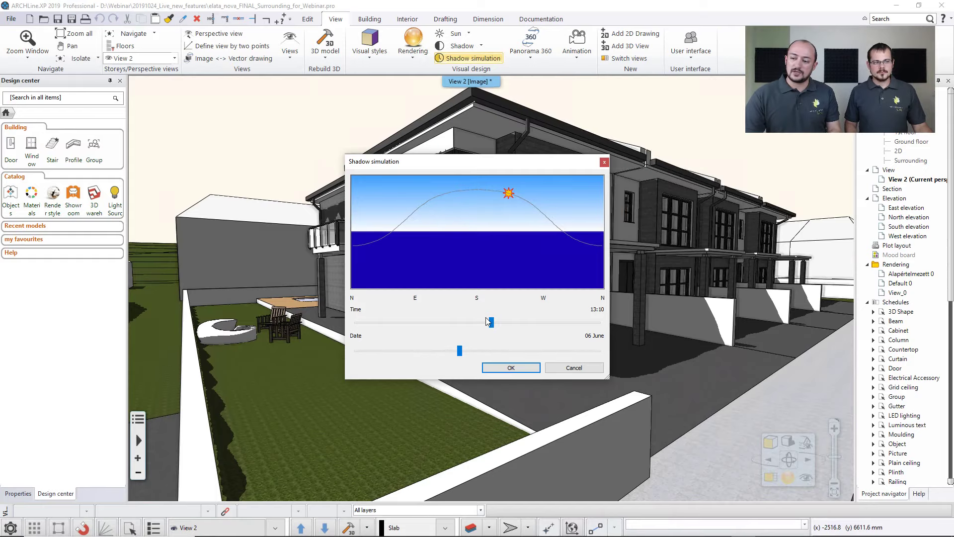
{"action": "left_click", "coordinate": [526, 366]}
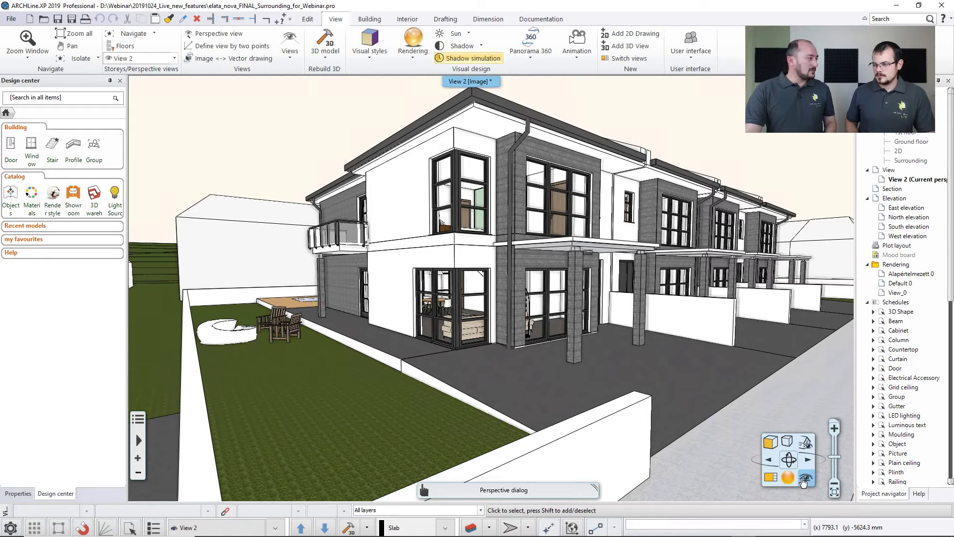
Step: Preview the saved perspective views 00 Street, 01 Entrance, 02 Dining and 03 Kitchen, and close the Perspective dialog without applying one
{"action": "left_click", "coordinate": [194, 530]}
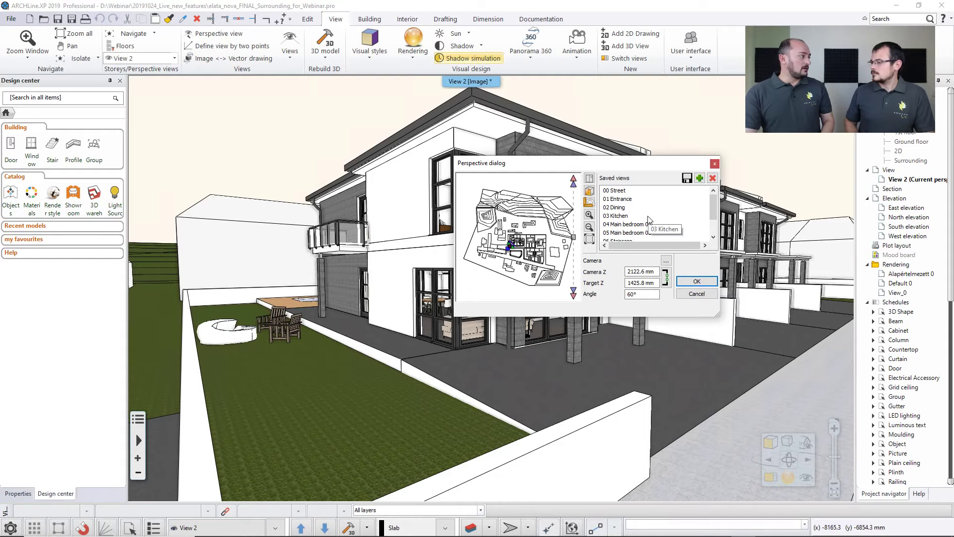
{"action": "left_click", "coordinate": [617, 191]}
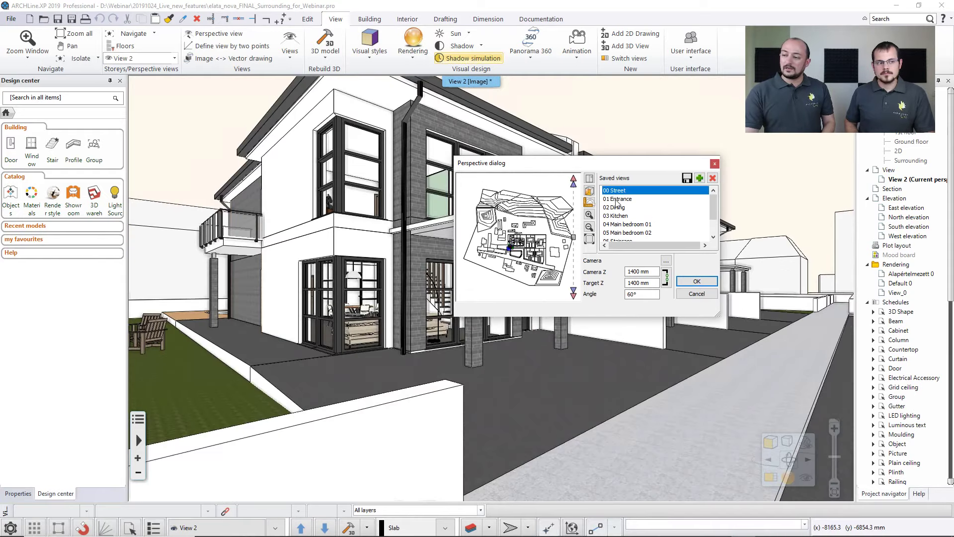
{"action": "left_click", "coordinate": [617, 199]}
{"action": "left_click", "coordinate": [617, 209]}
{"action": "left_click", "coordinate": [616, 216]}
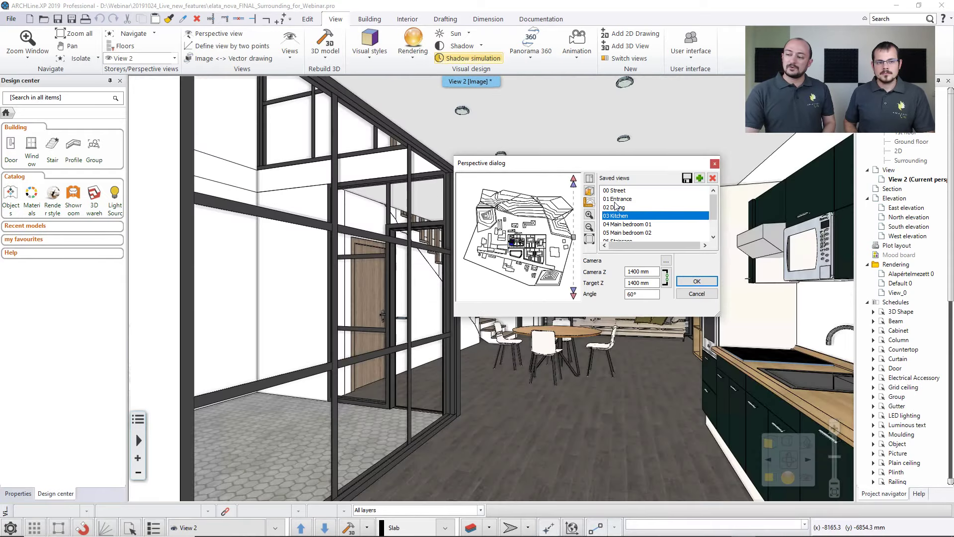
{"action": "left_click", "coordinate": [617, 200]}
{"action": "left_click", "coordinate": [617, 192]}
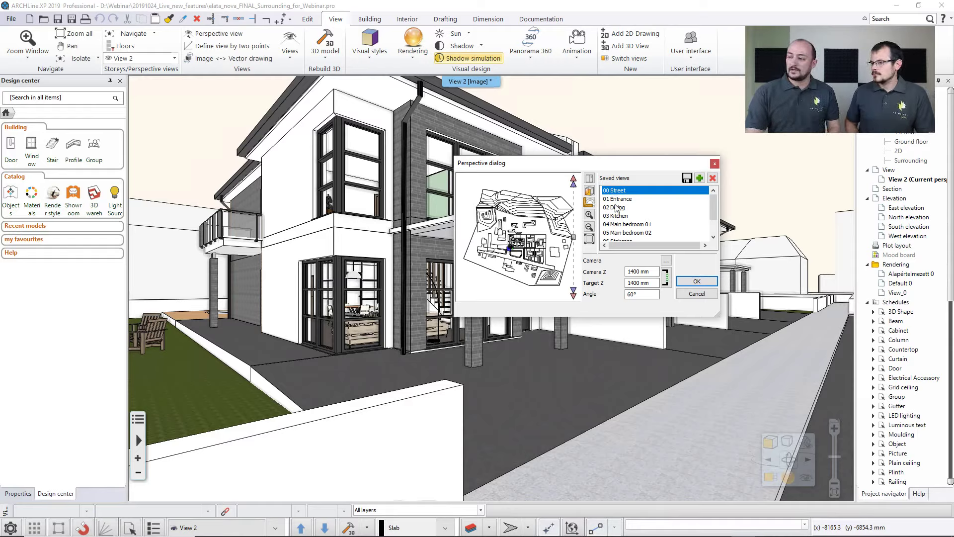
{"action": "left_click", "coordinate": [617, 200]}
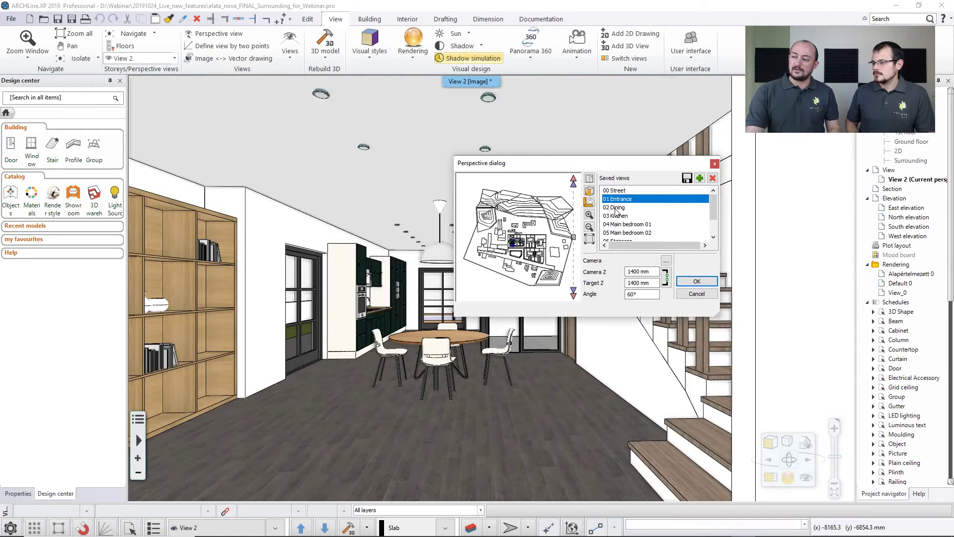
{"action": "left_click", "coordinate": [617, 208]}
{"action": "left_click", "coordinate": [696, 294]}
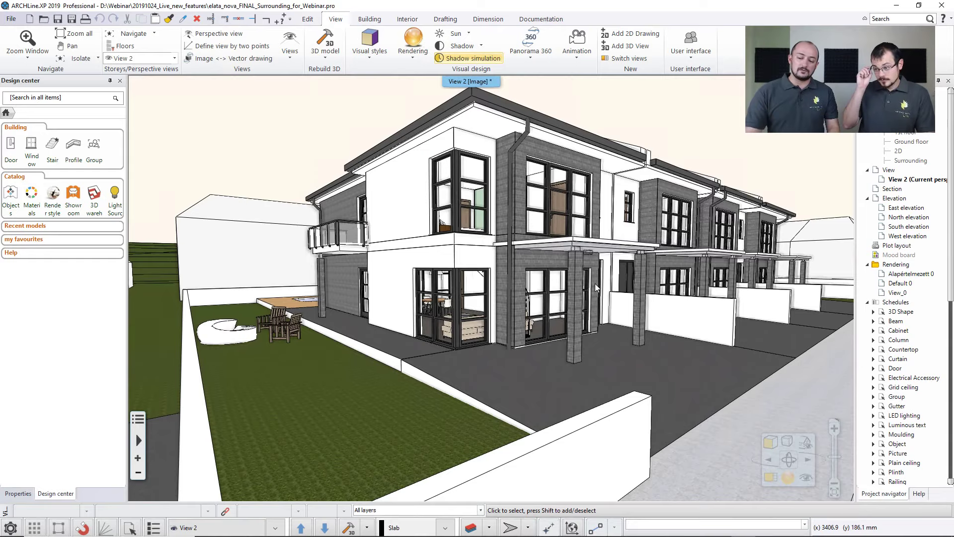
Step: Display the saved view 01 Entrance and move on to the following saved view, 02 Dining
{"action": "left_click", "coordinate": [276, 529]}
{"action": "left_click", "coordinate": [189, 446]}
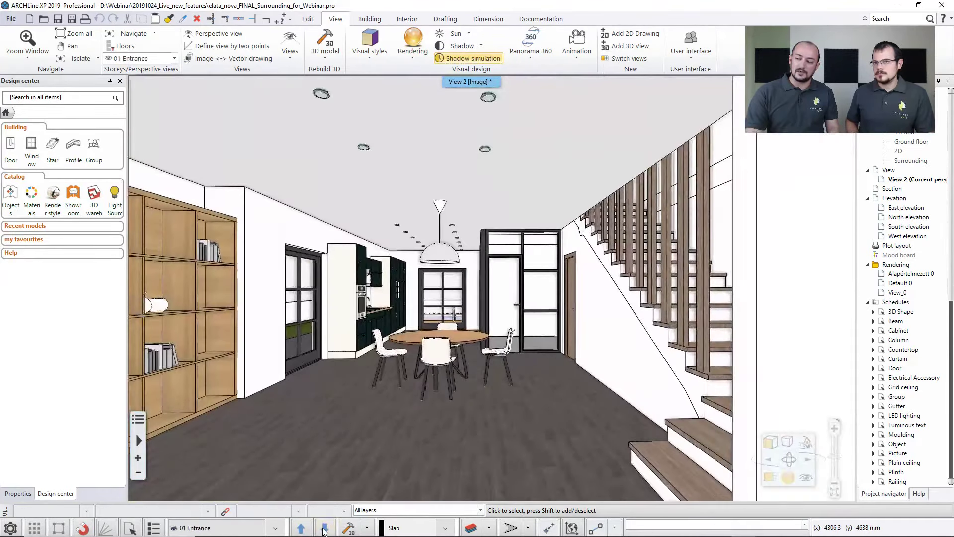
{"action": "left_click", "coordinate": [325, 528]}
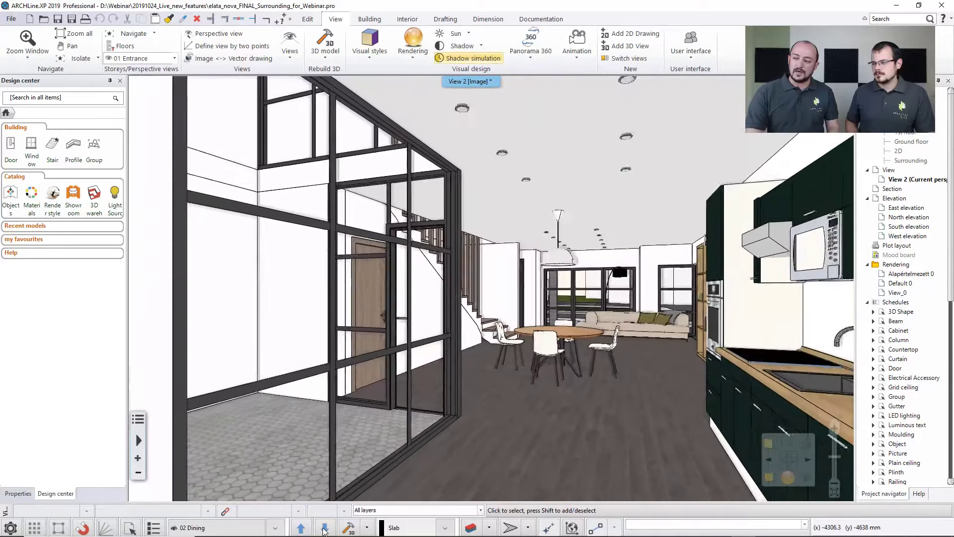
Step: Step through the remaining saved views, including the main and small bedrooms and 08 Backyard, around to 00 Street
{"action": "left_click", "coordinate": [324, 528]}
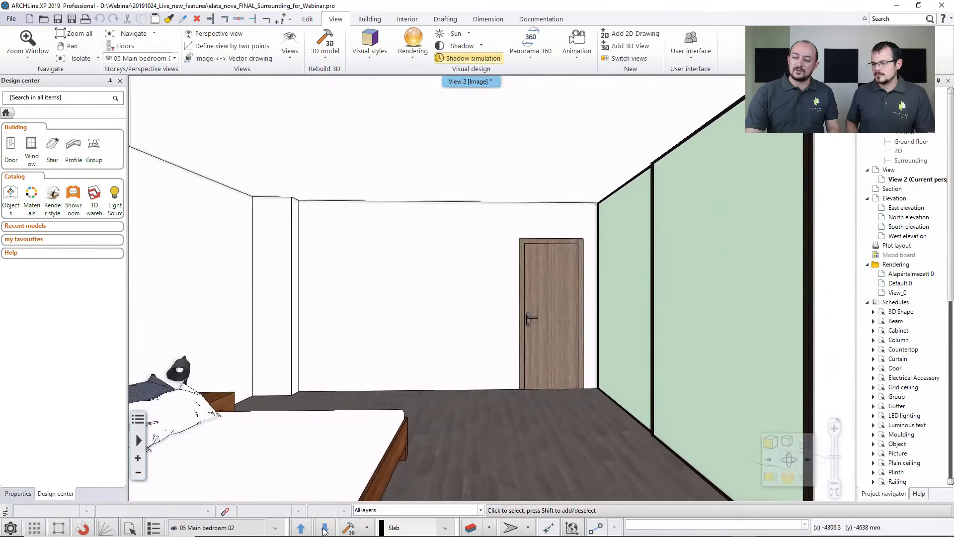
{"action": "left_click", "coordinate": [324, 528]}
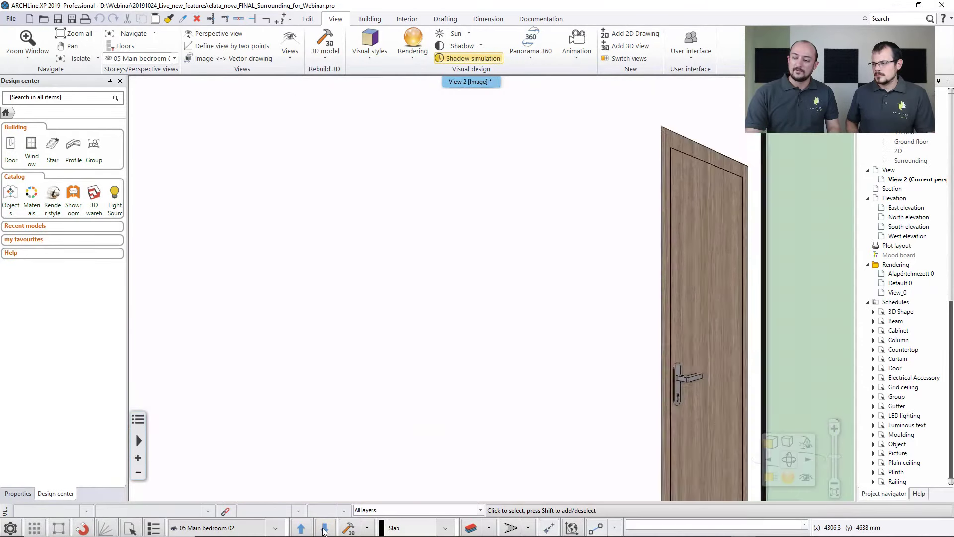
{"action": "left_click", "coordinate": [325, 528]}
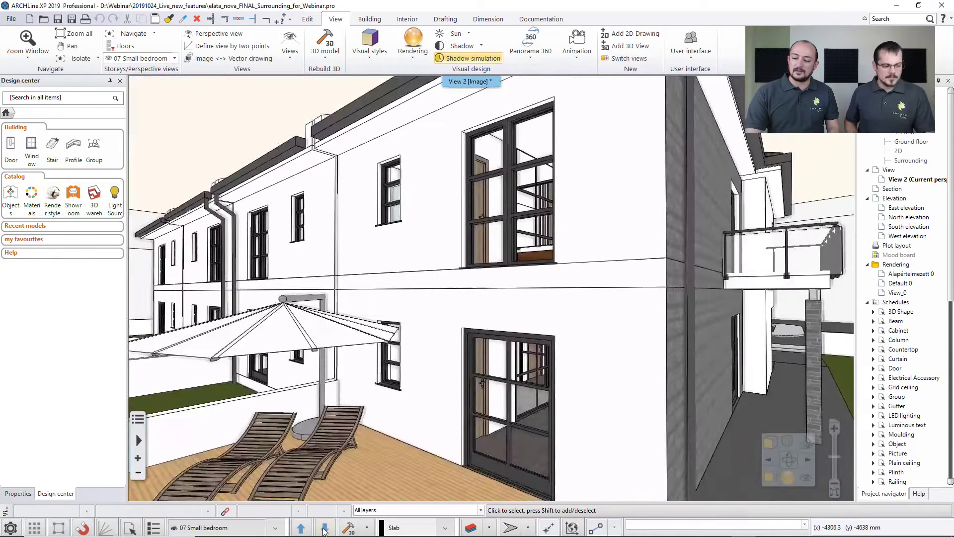
{"action": "left_click", "coordinate": [324, 528]}
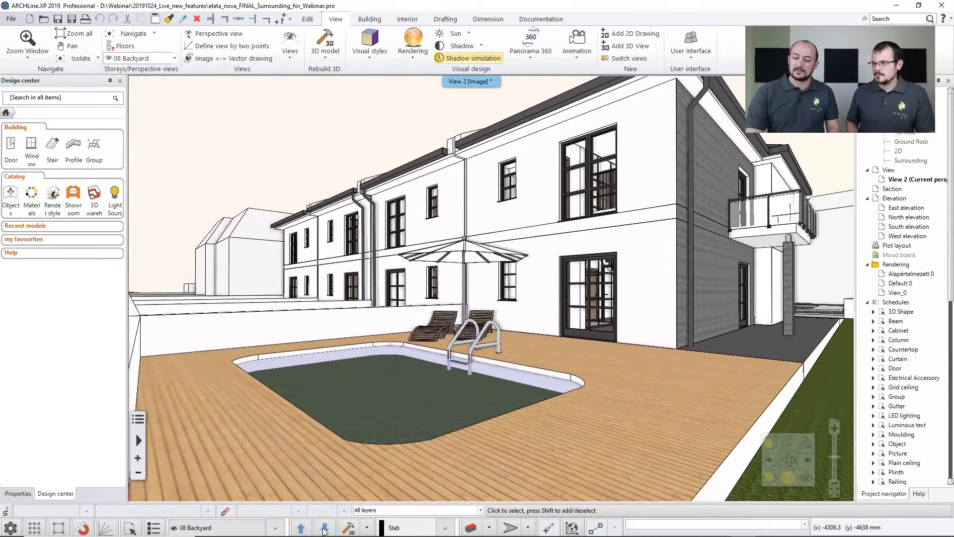
{"action": "left_click", "coordinate": [324, 528]}
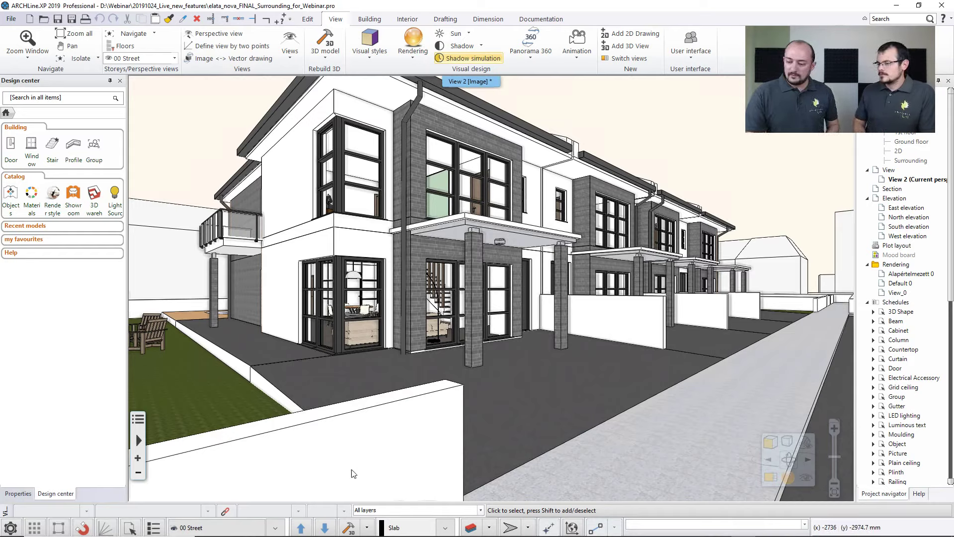
Step: Display the saved view 01 Entrance and inspect the pendant lamp's properties and the lighting around the dining table
{"action": "left_click", "coordinate": [263, 525]}
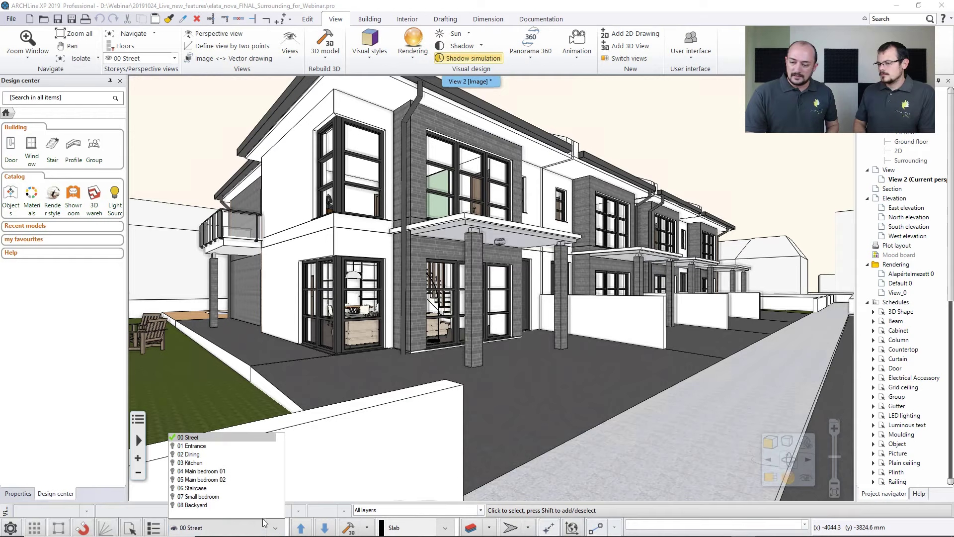
{"action": "left_click", "coordinate": [206, 446]}
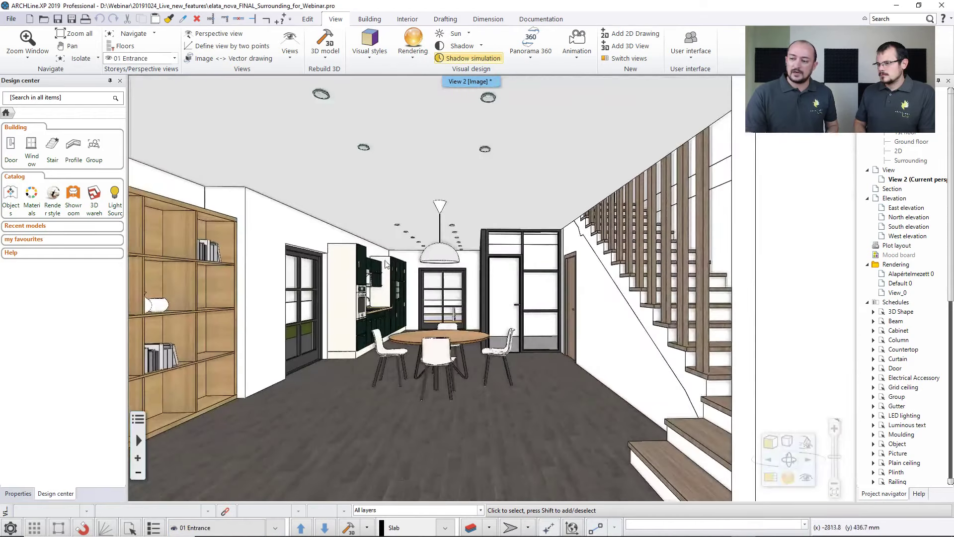
{"action": "left_click", "coordinate": [449, 261]}
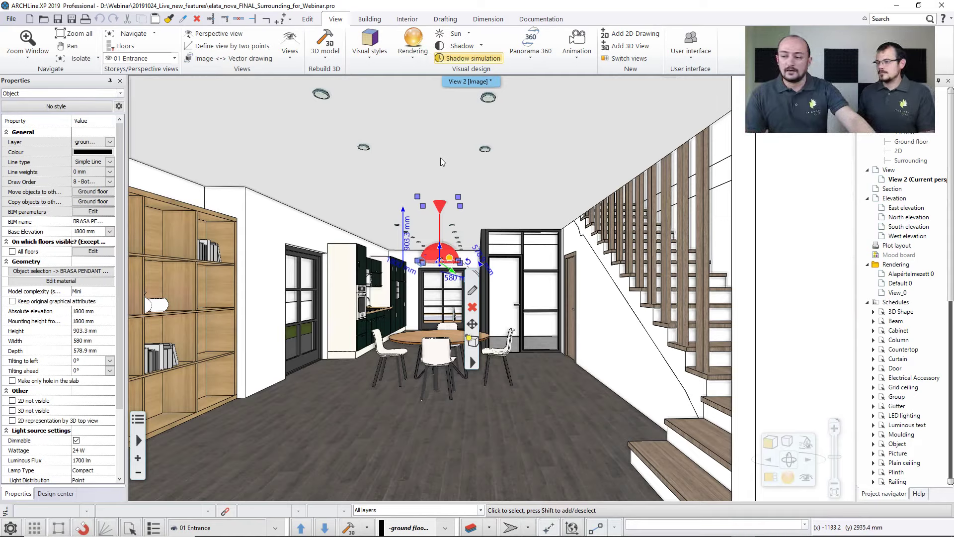
{"action": "key", "text": "Escape"}
{"action": "scroll", "coordinate": [419, 182], "scroll_direction": "up", "scroll_amount": 2}
{"action": "scroll", "coordinate": [417, 182], "scroll_direction": "down", "scroll_amount": 8}
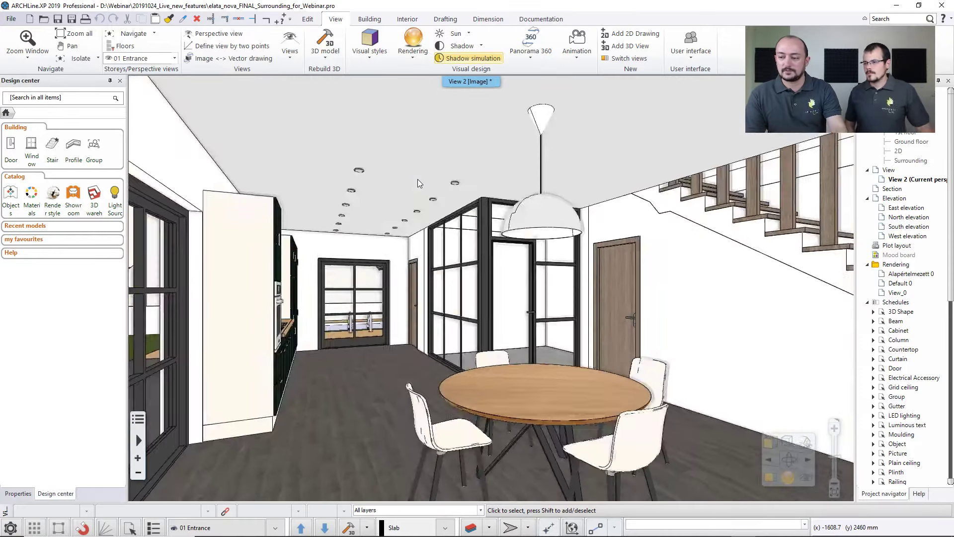
{"action": "scroll", "coordinate": [417, 182], "scroll_direction": "down", "scroll_amount": 3}
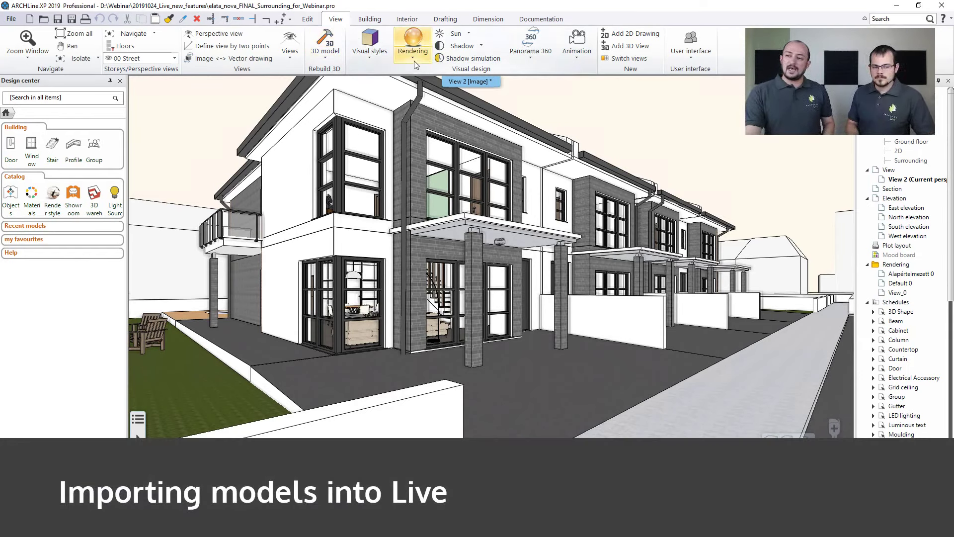
Step: Transfer the current 3D model from the 00 Street view to ARCHLine.XP Live and accept the transfer
{"action": "left_click", "coordinate": [413, 61]}
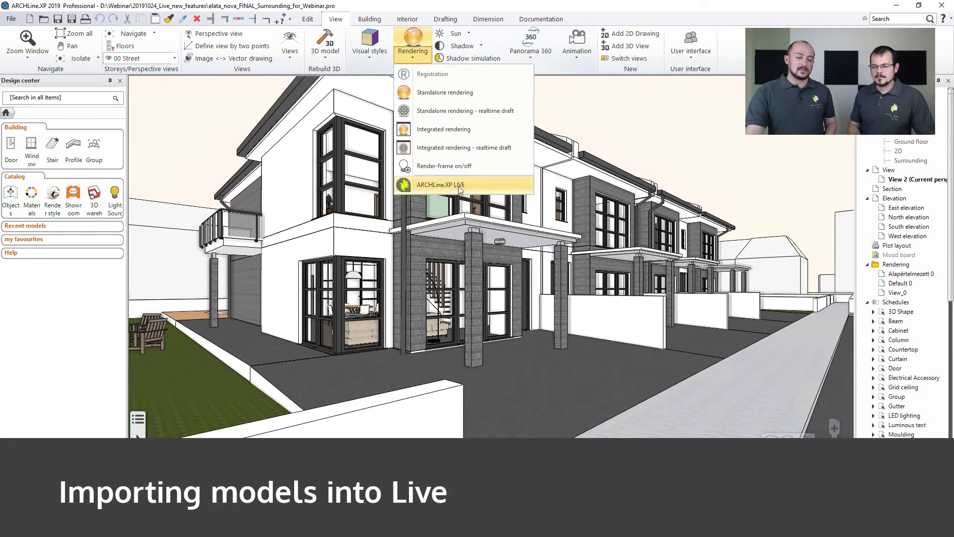
{"action": "left_click", "coordinate": [458, 186]}
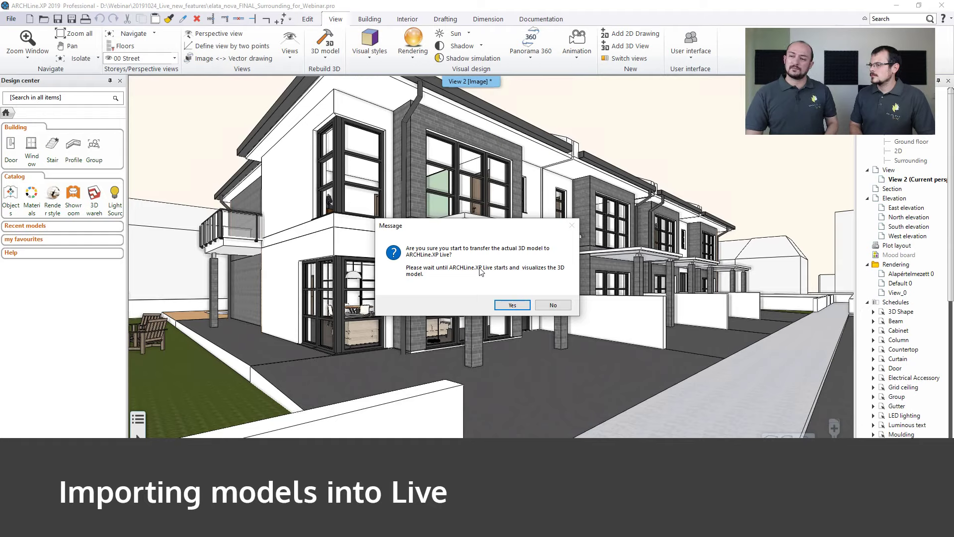
{"action": "left_click", "coordinate": [512, 305]}
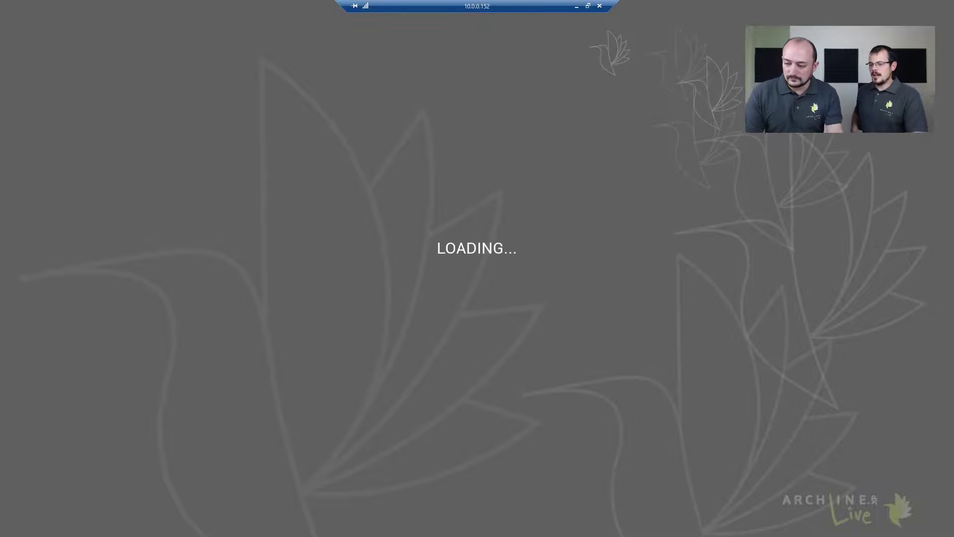
Step: Switch to File Explorer and open the first image of the Live_slides folder in Photos
{"action": "key", "text": "super"}
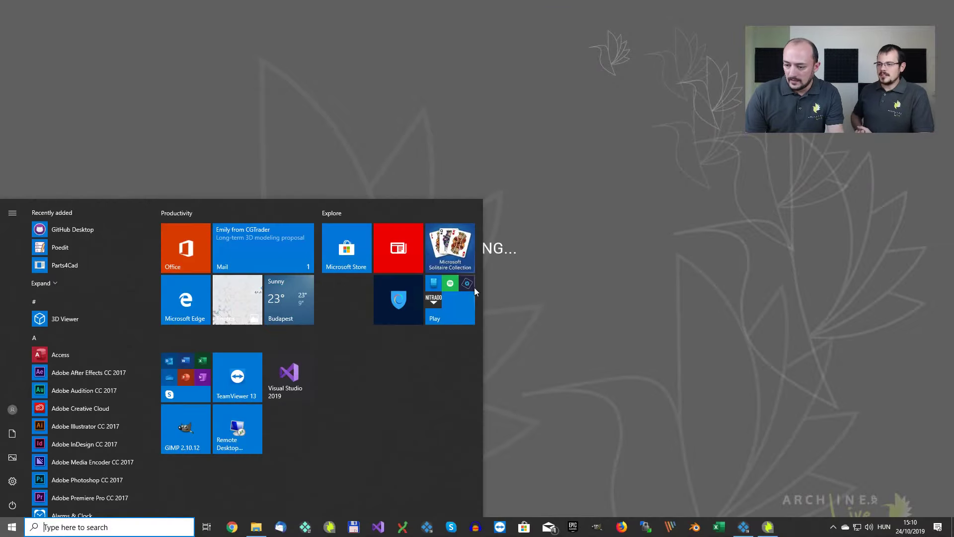
{"action": "left_click", "coordinate": [256, 527]}
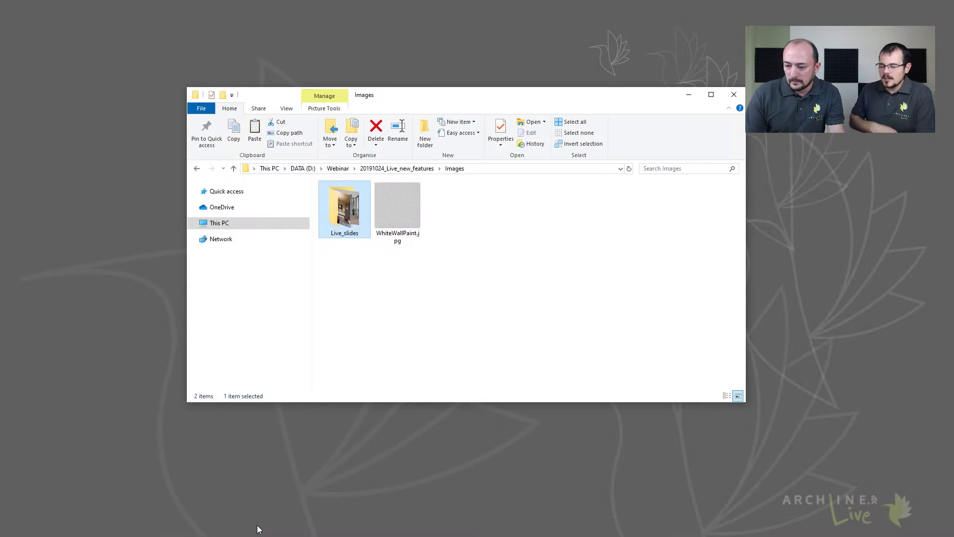
{"action": "double_click", "coordinate": [347, 219]}
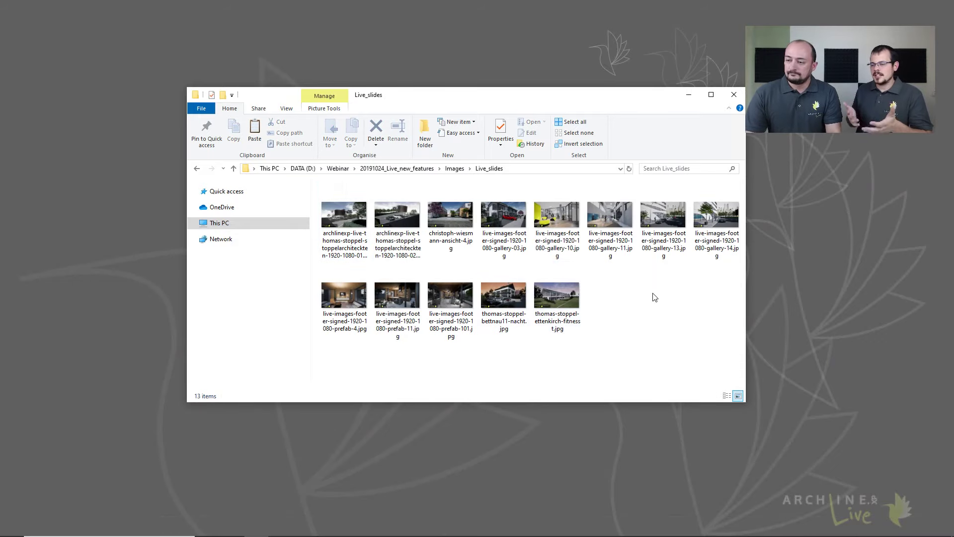
{"action": "double_click", "coordinate": [354, 213]}
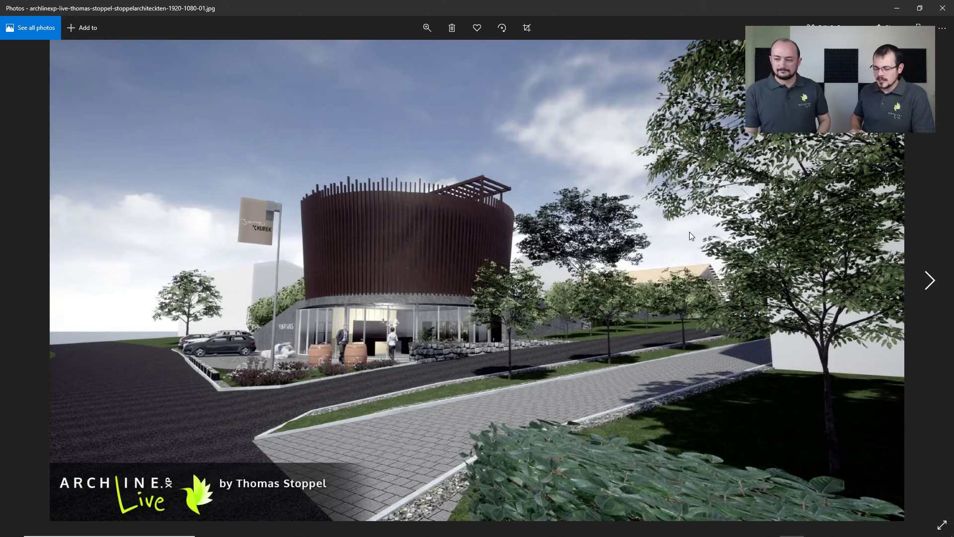
Step: Browse the sample Live renderings one by one, from the second exterior image through the gallery images to the prefab interiors
{"action": "key", "text": "Right"}
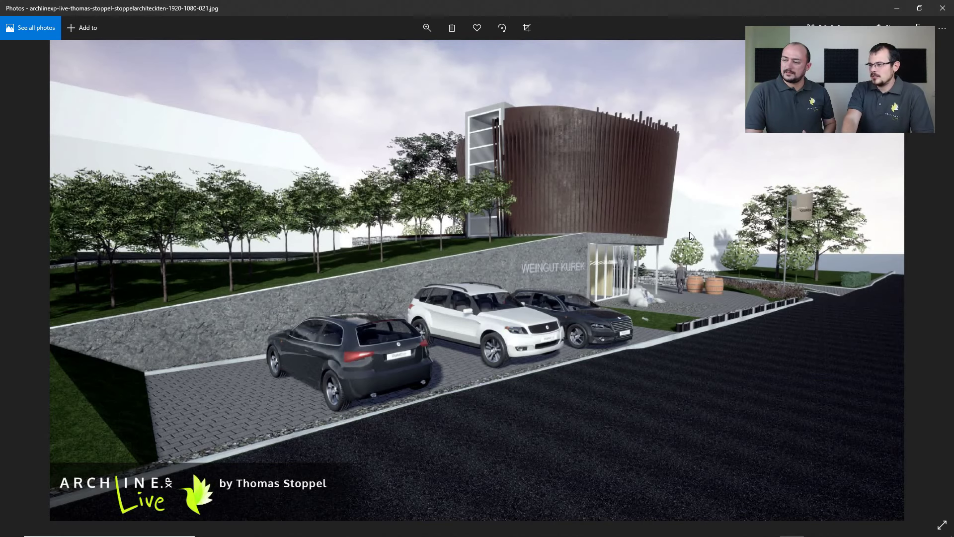
{"action": "key", "text": "Right"}
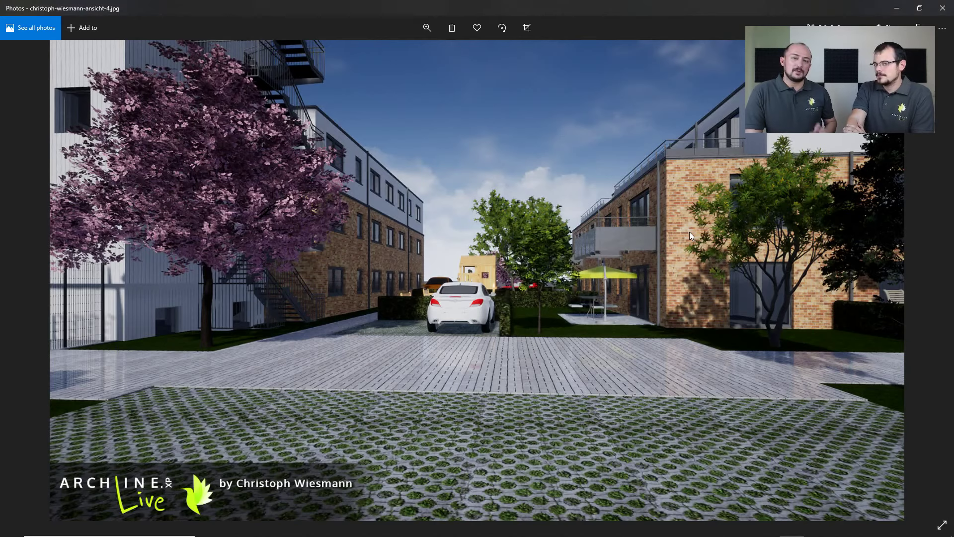
{"action": "key", "text": "Right"}
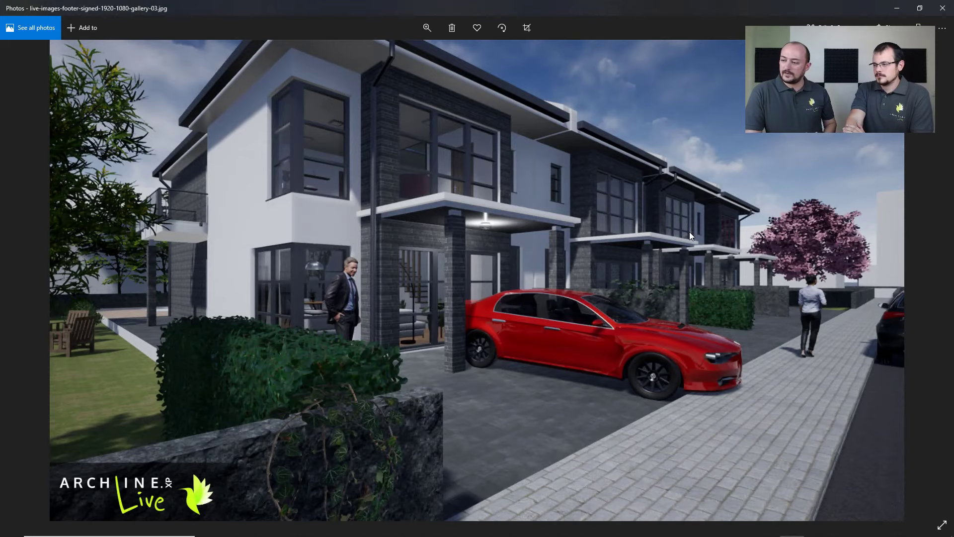
{"action": "key", "text": "Right"}
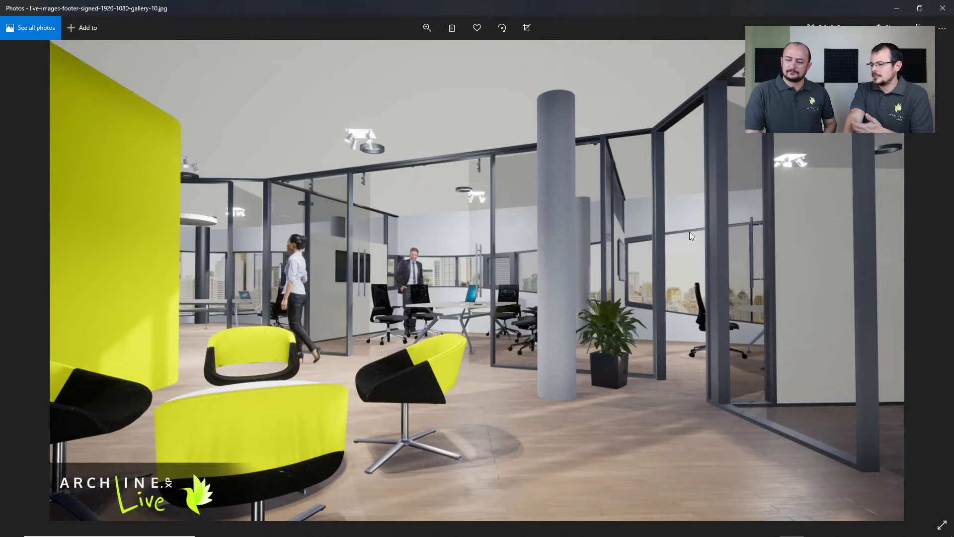
{"action": "key", "text": "Right"}
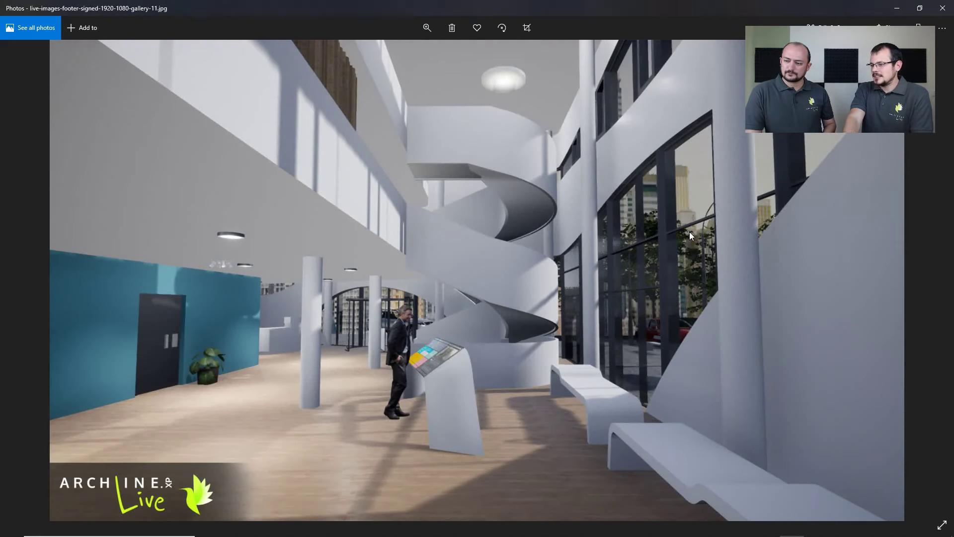
{"action": "key", "text": "Right"}
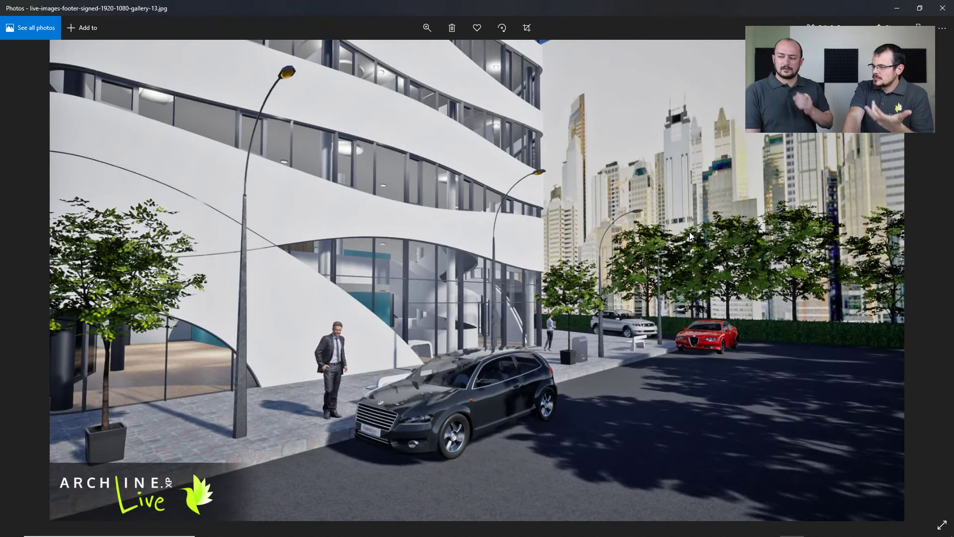
{"action": "key", "text": "Right"}
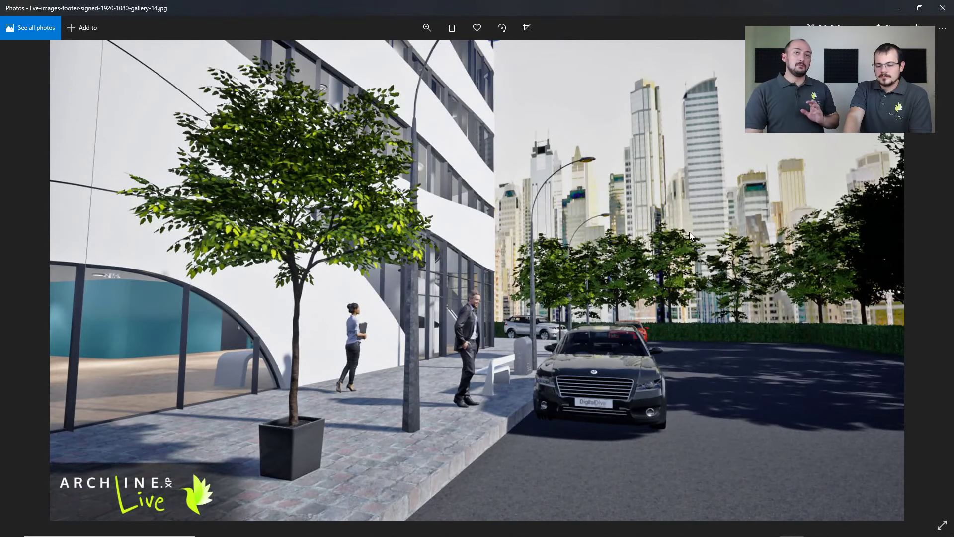
{"action": "key", "text": "Right"}
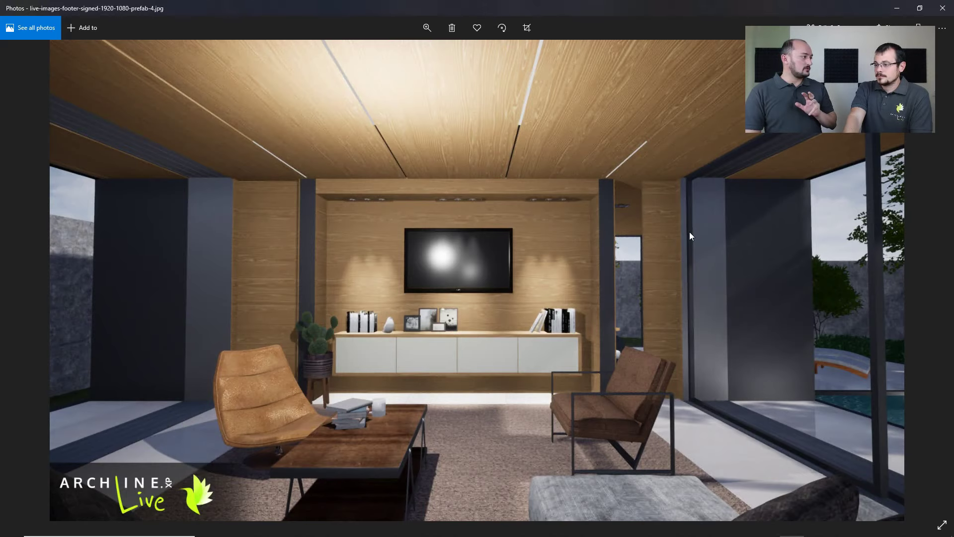
{"action": "key", "text": "Right"}
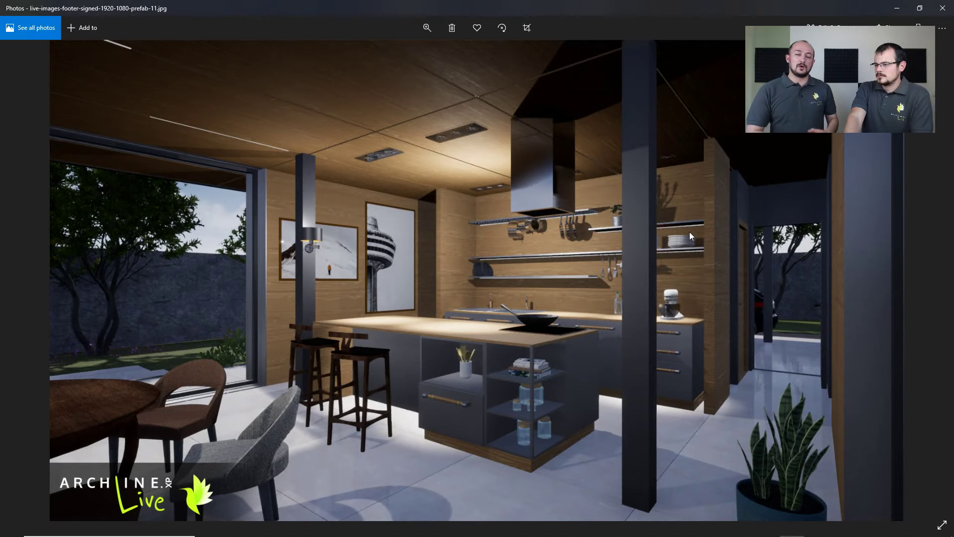
{"action": "key", "text": "Right"}
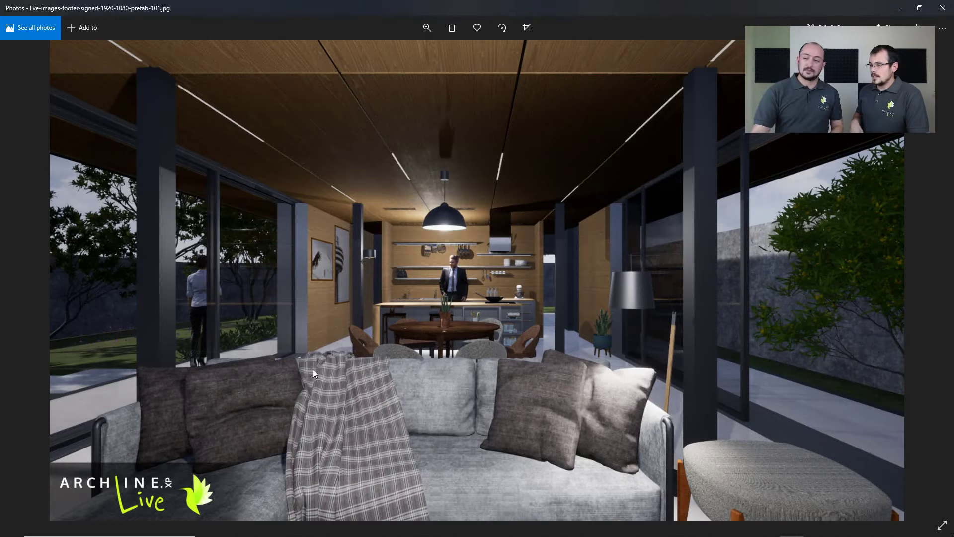
Step: Minimize Photos, move the Live_slides folder window aside and switch to the loaded scene in ARCHLine.XP Live
{"action": "left_click", "coordinate": [896, 9]}
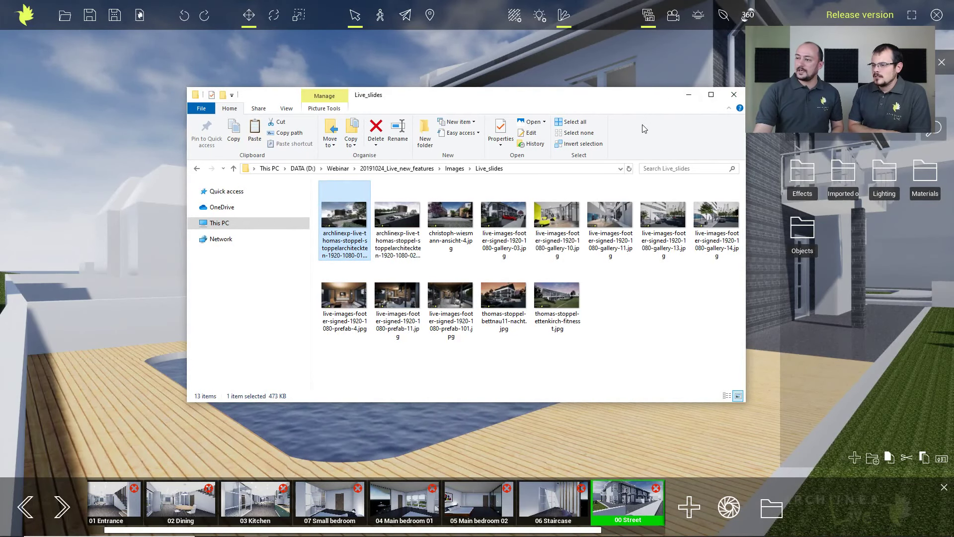
{"action": "left_click_drag", "start_coordinate": [680, 97], "coordinate": [741, 167]}
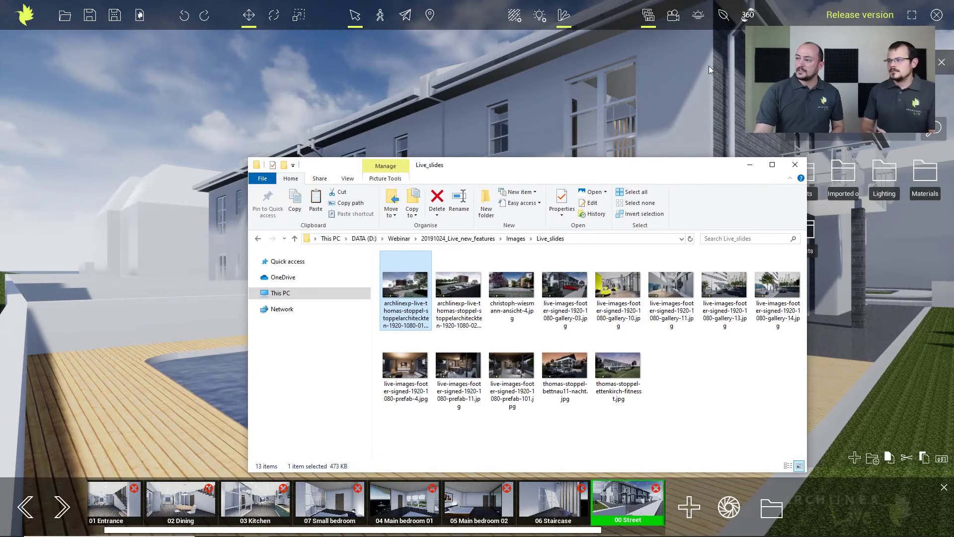
{"action": "left_click", "coordinate": [650, 96]}
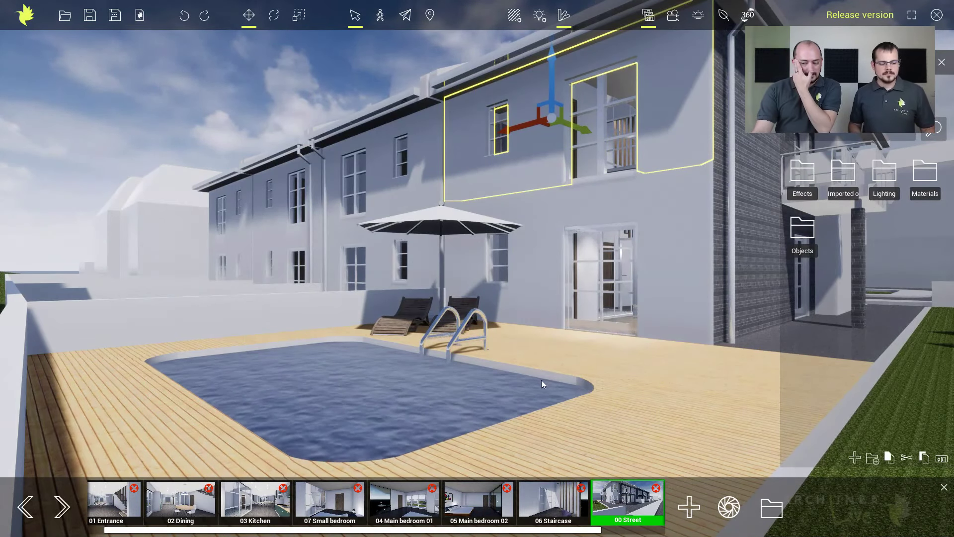
Step: Display the imported saved views 00 Street, 02 Dining, 03 Kitchen and 01 Entrance in turn
{"action": "left_click", "coordinate": [621, 497]}
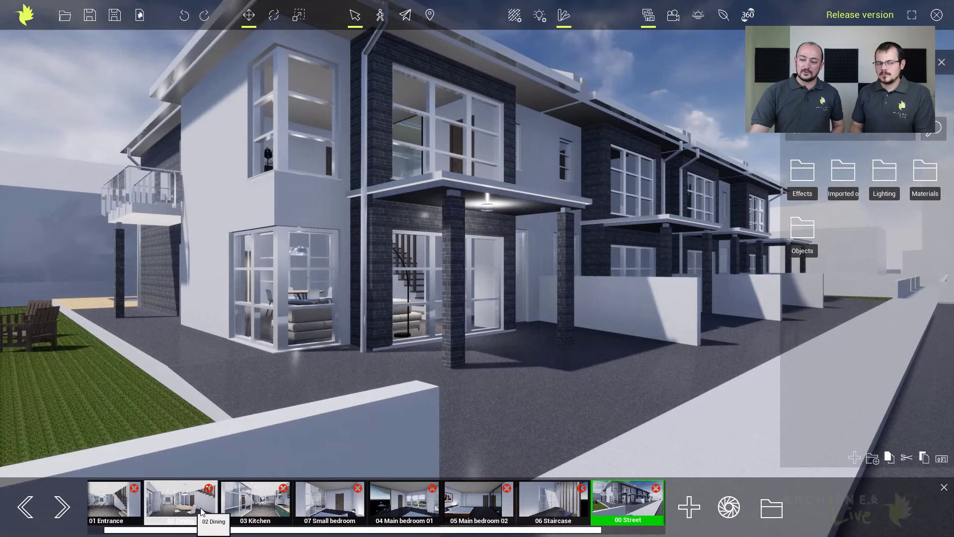
{"action": "left_click", "coordinate": [169, 508]}
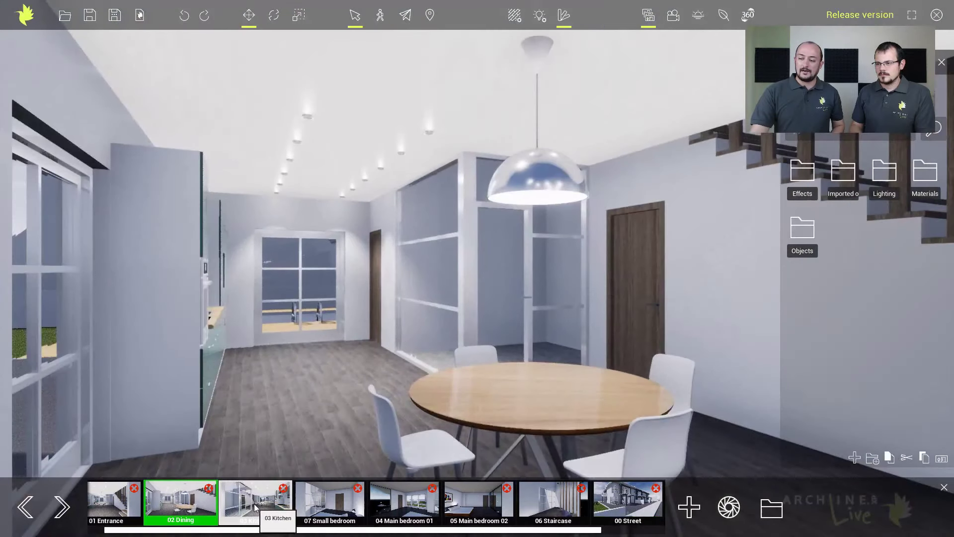
{"action": "left_click", "coordinate": [254, 503]}
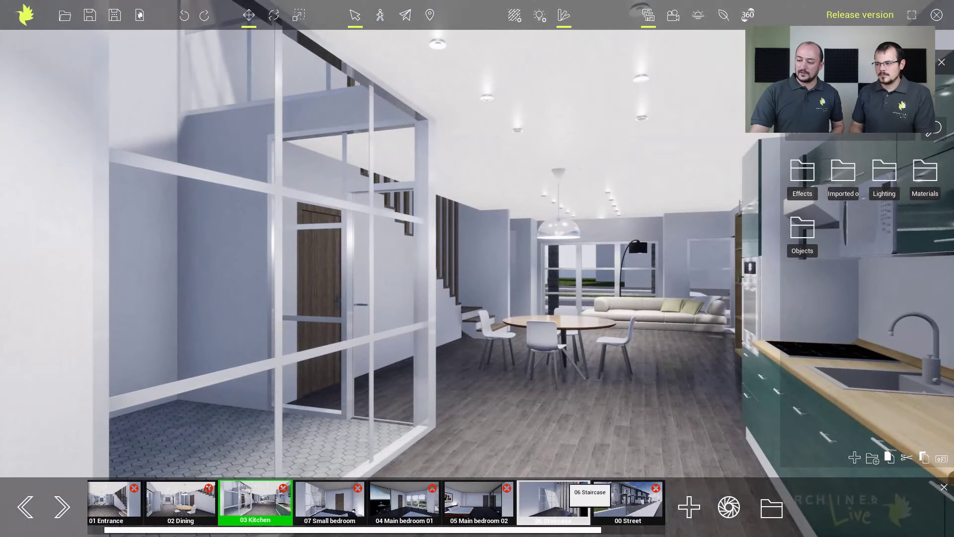
{"action": "left_click_drag", "start_coordinate": [422, 532], "coordinate": [326, 534]}
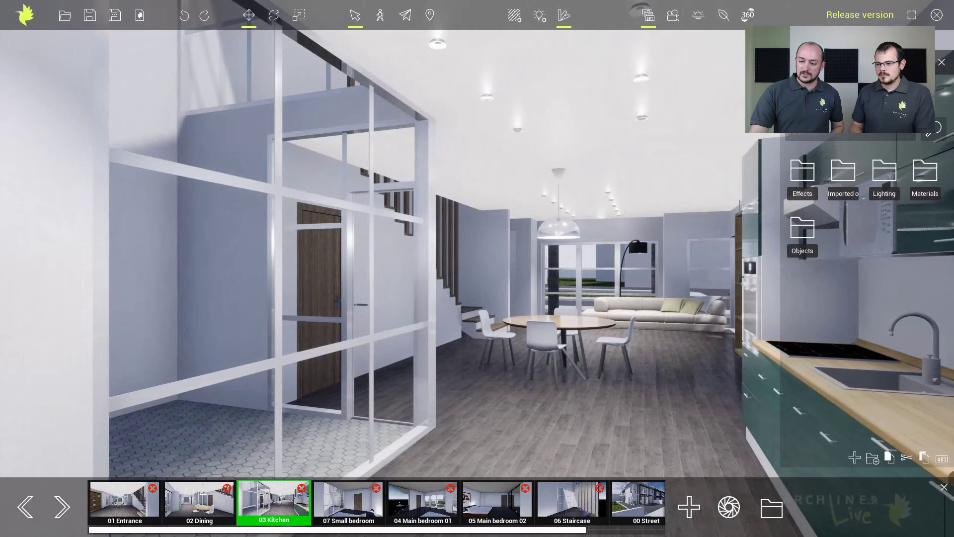
{"action": "left_click", "coordinate": [138, 505]}
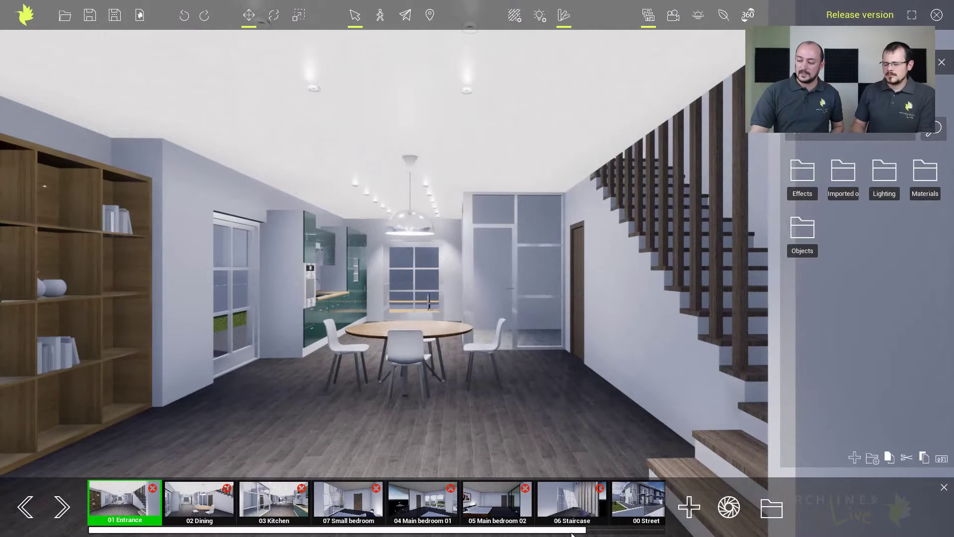
Step: Display the saved view 08 Backyard, then open the project's rendered image folder and move its window aside
{"action": "left_click_drag", "start_coordinate": [572, 534], "coordinate": [650, 534]}
{"action": "left_click", "coordinate": [630, 503]}
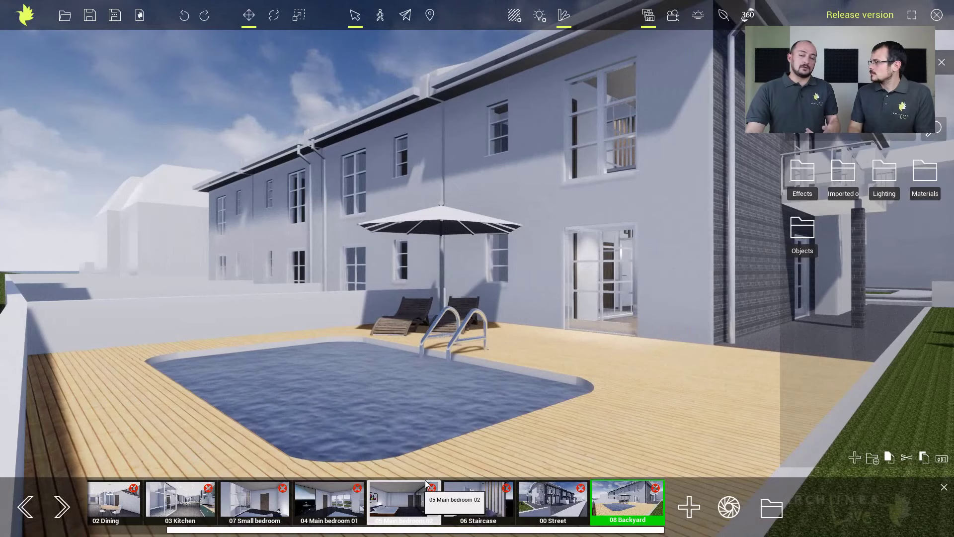
{"action": "left_click", "coordinate": [771, 505]}
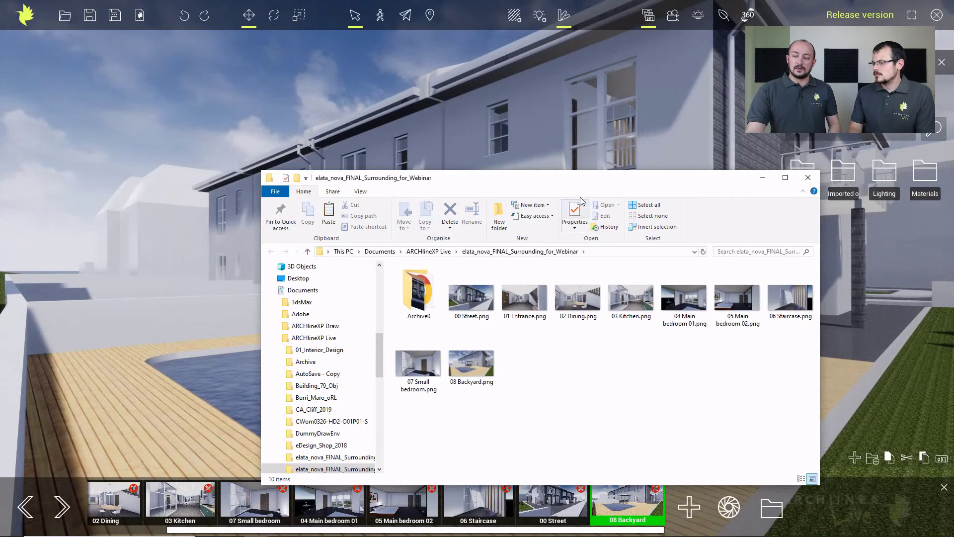
{"action": "left_click_drag", "start_coordinate": [566, 178], "coordinate": [516, 150]}
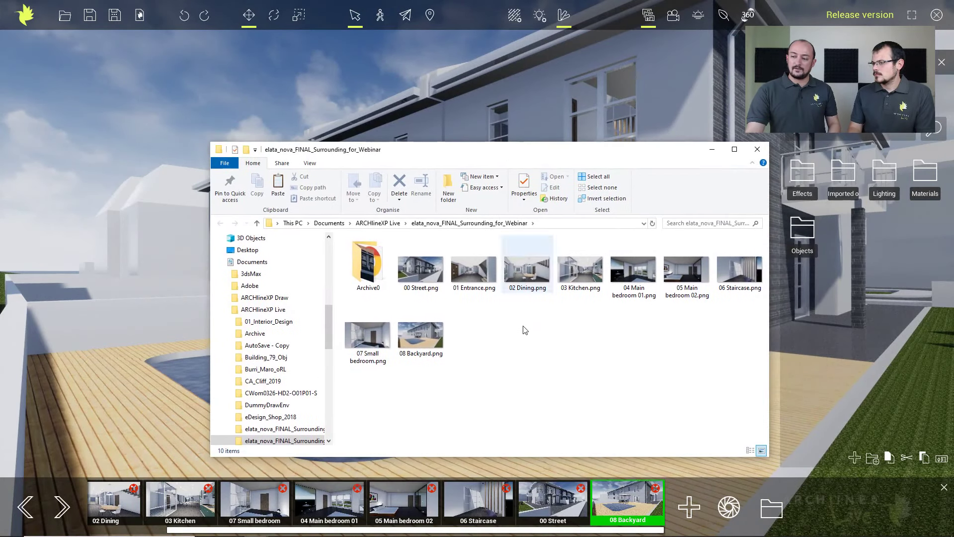
Step: Open 00 Street.png in Photos and browse the project's rendered images one by one through to 08 Backyard.png
{"action": "double_click", "coordinate": [426, 273]}
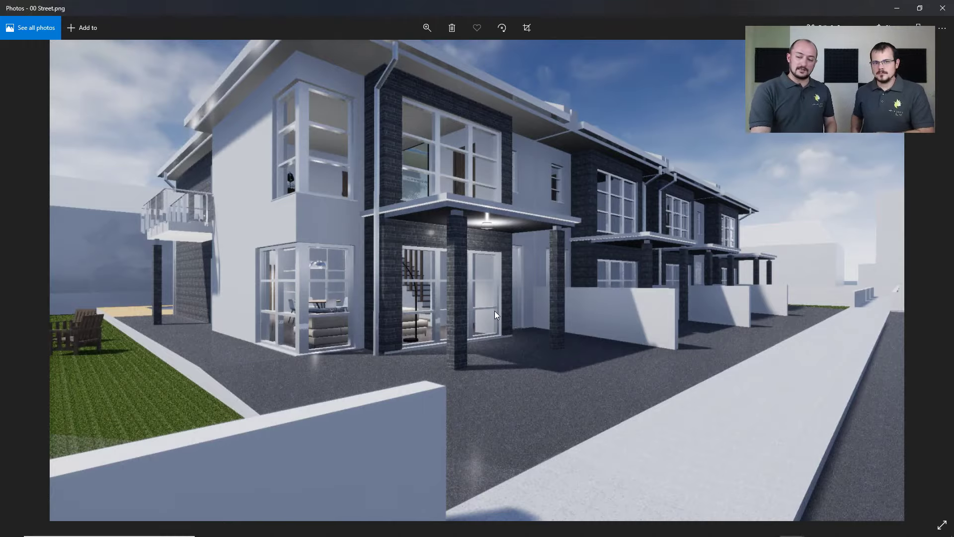
{"action": "key", "text": "Right"}
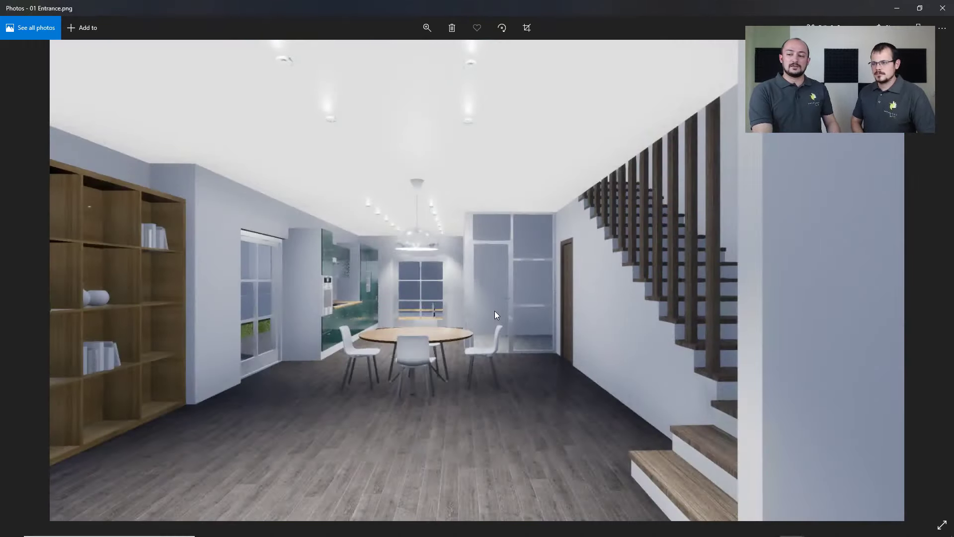
{"action": "key", "text": "Right"}
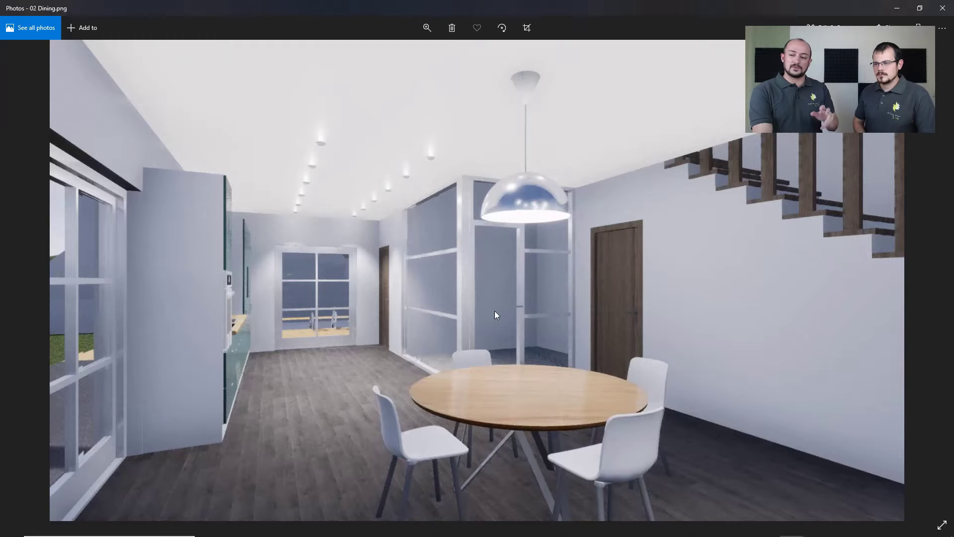
{"action": "key", "text": "Right"}
{"action": "key", "text": "Right"}
{"action": "key", "text": "Right"}
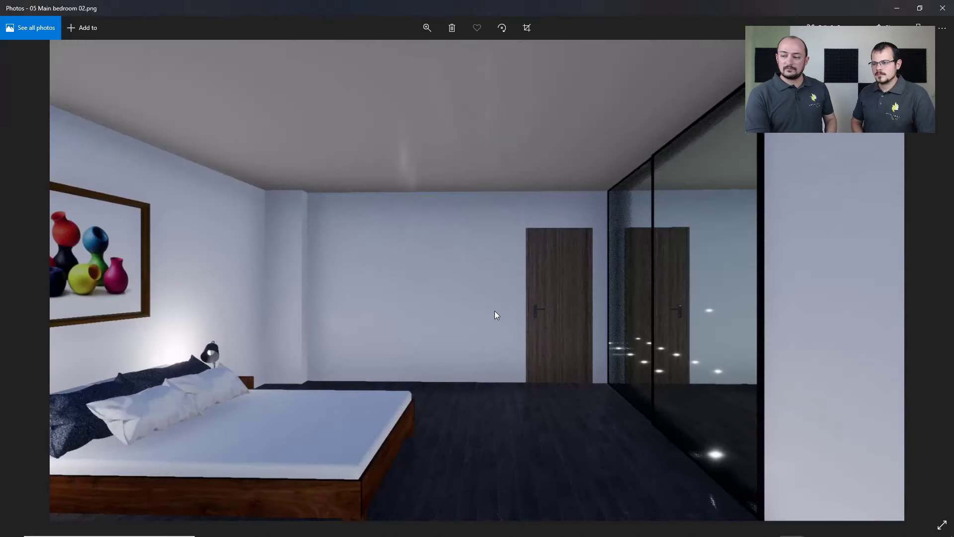
{"action": "key", "text": "Right"}
{"action": "key", "text": "Right"}
{"action": "key", "text": "Right"}
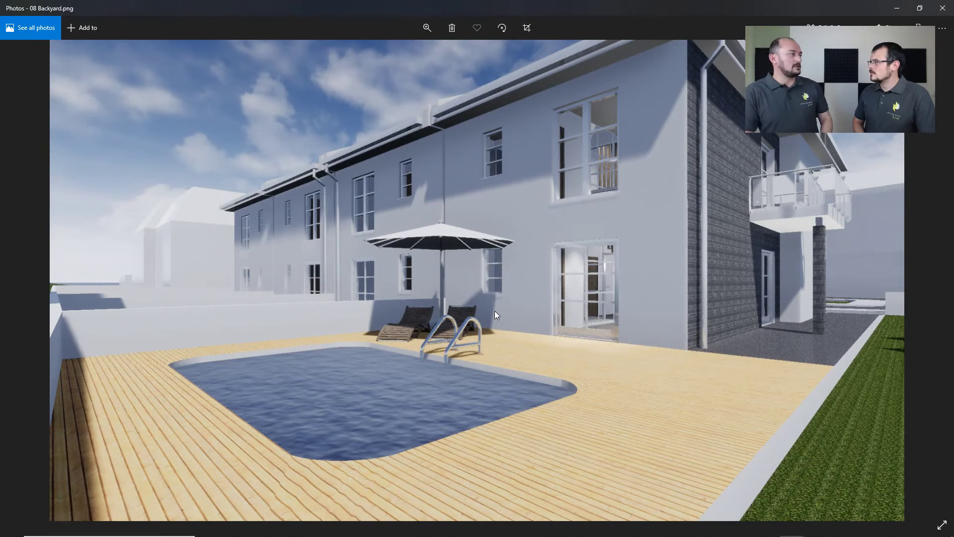
Step: Close Photos, minimize the image folder and look around the pool, sun loungers and terrace in the ARCHLine.XP Live scene
{"action": "left_click", "coordinate": [941, 13]}
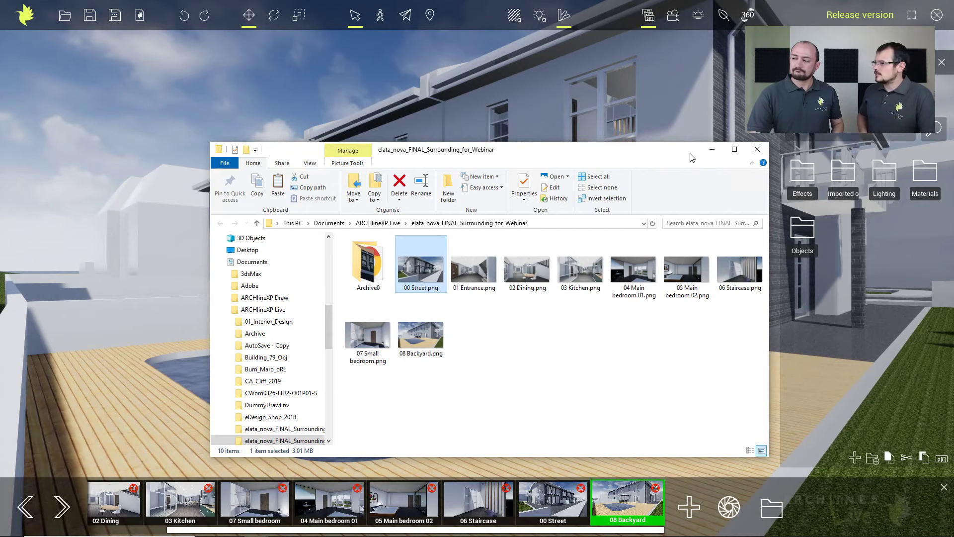
{"action": "left_click", "coordinate": [711, 149]}
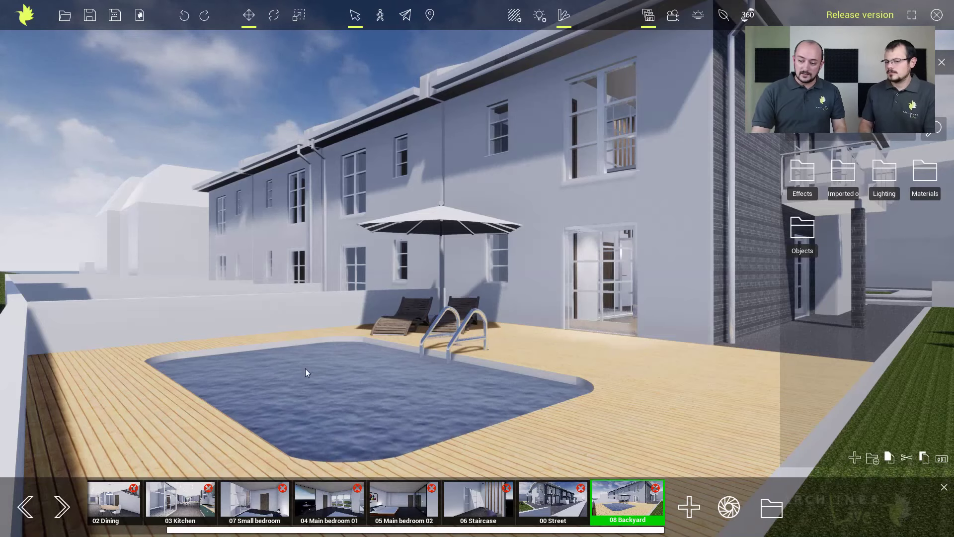
{"action": "middle_click_drag", "start_coordinate": [348, 402], "coordinate": [356, 357]}
{"action": "scroll", "coordinate": [358, 361], "scroll_direction": "up", "scroll_amount": 3}
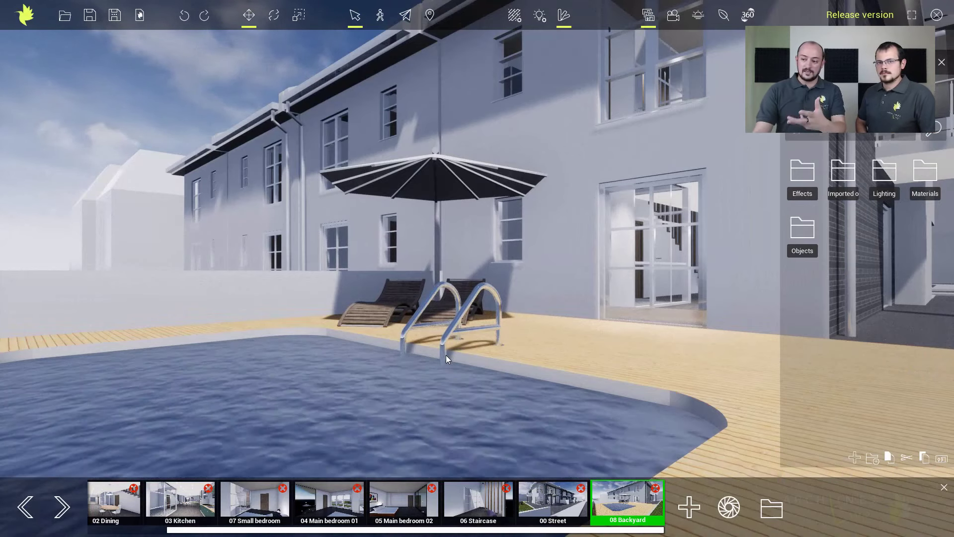
{"action": "middle_click_drag", "start_coordinate": [276, 351], "coordinate": [406, 300]}
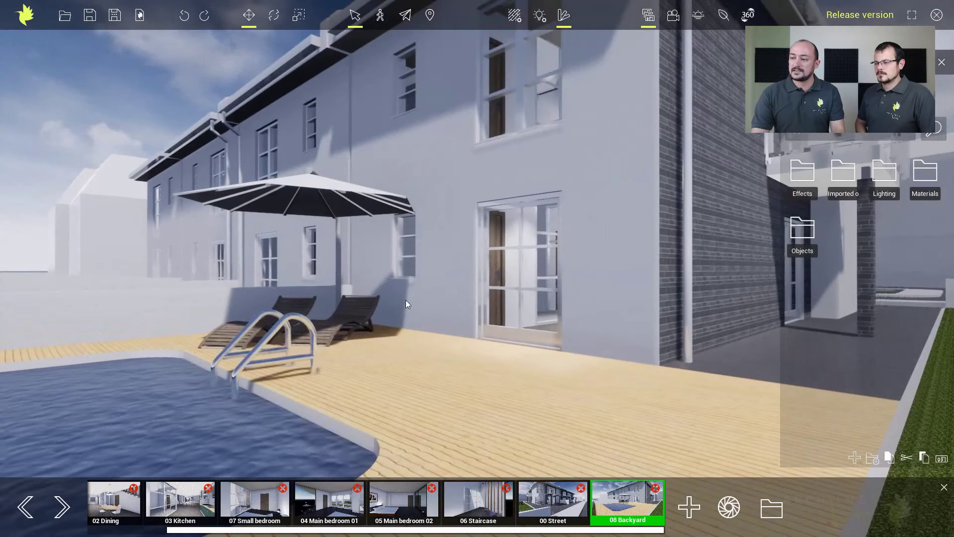
Step: Display the 00 Street view and inspect the material properties of the upper side wall and the corner window frame
{"action": "left_click", "coordinate": [553, 517]}
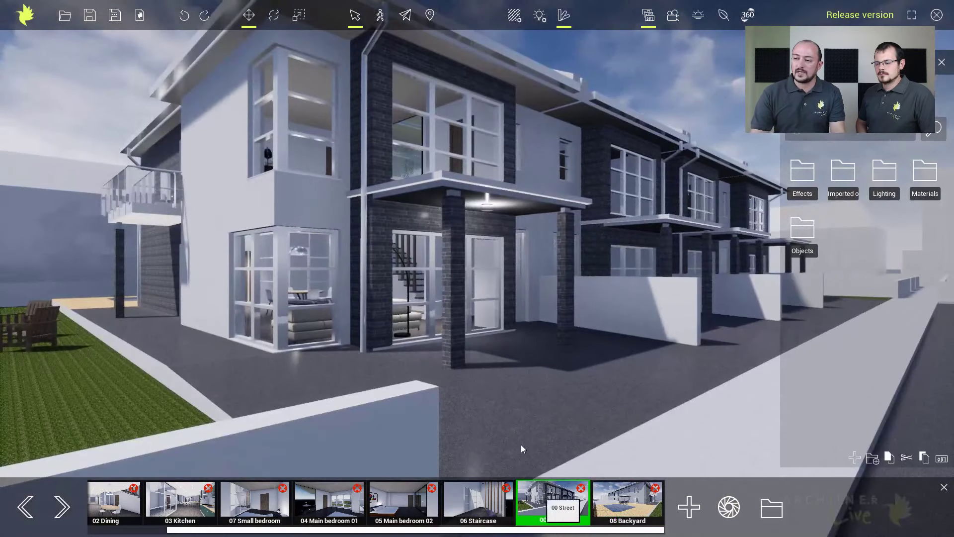
{"action": "left_click", "coordinate": [228, 136]}
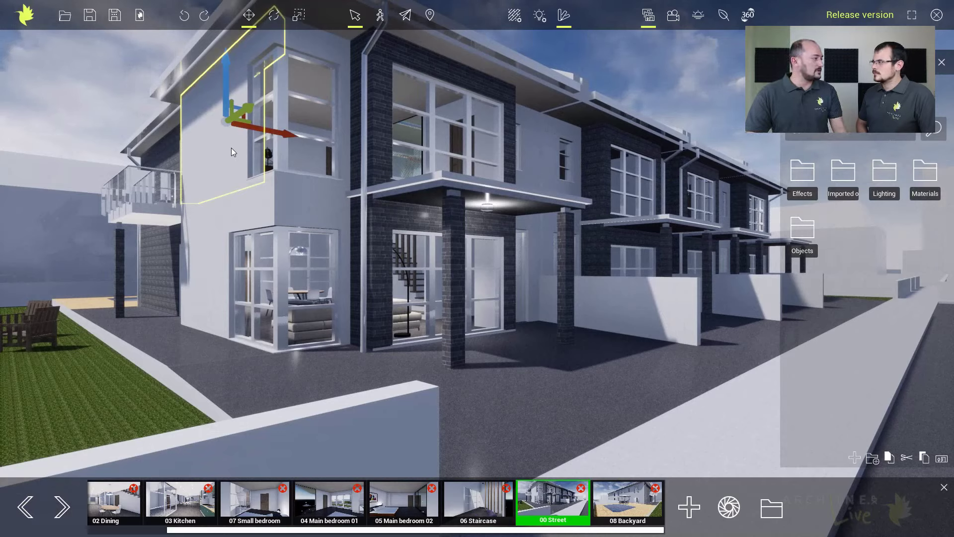
{"action": "left_click", "coordinate": [514, 16]}
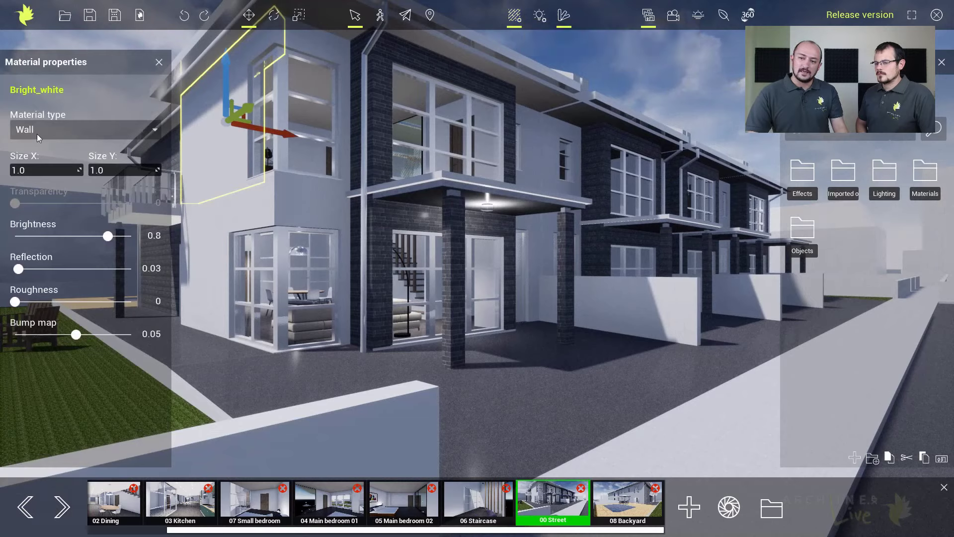
{"action": "left_click", "coordinate": [282, 95]}
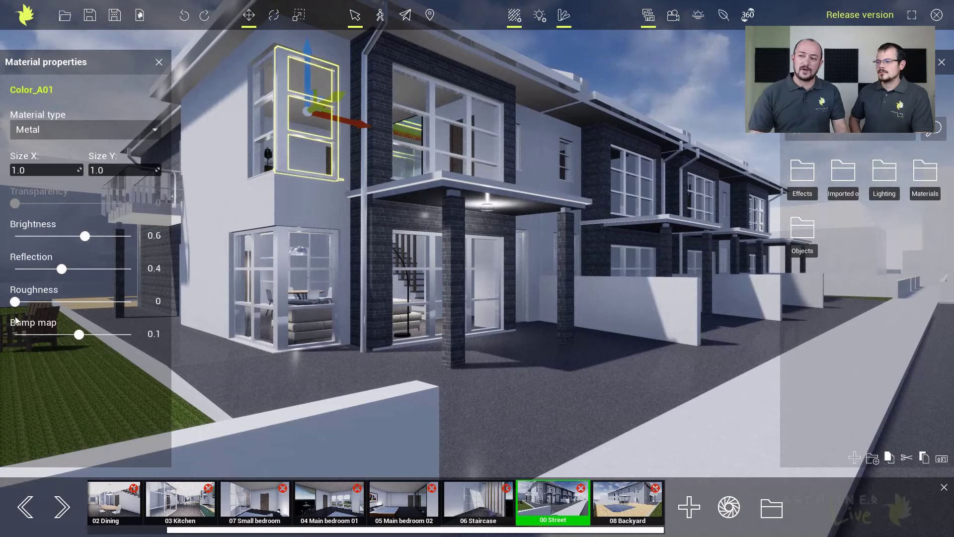
Step: Reduce the Brightness of the upper side wall's Bright_white material to about 0.74
{"action": "left_click", "coordinate": [219, 154]}
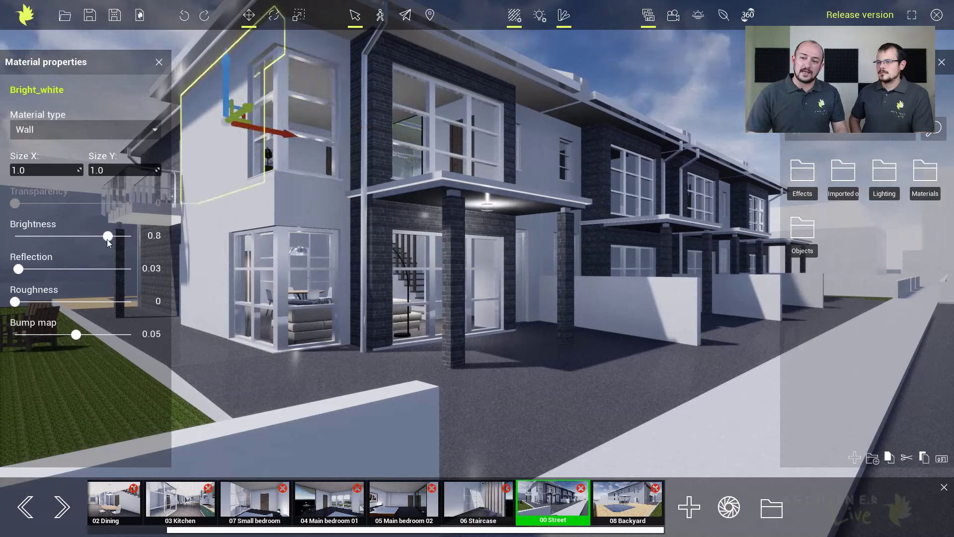
{"action": "left_click_drag", "start_coordinate": [107, 237], "coordinate": [59, 240]}
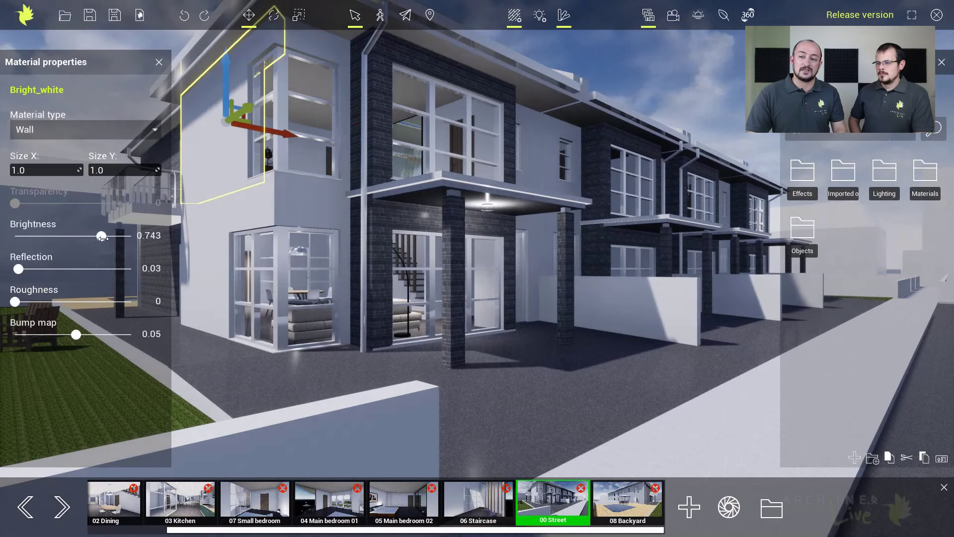
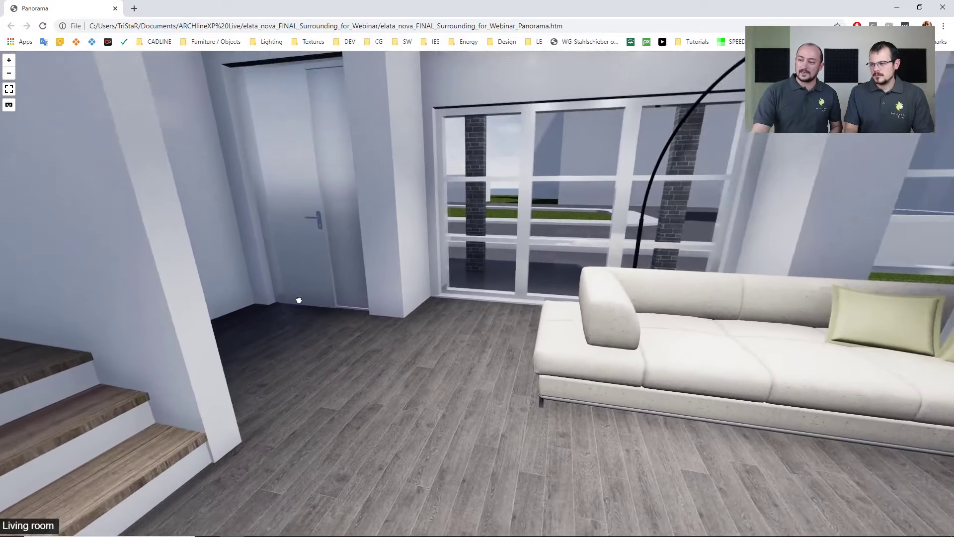
Step: Look around the Living room panorama from the entrance door past the sofa and bookshelf to the dining table
{"action": "left_click_drag", "start_coordinate": [498, 294], "coordinate": [418, 330]}
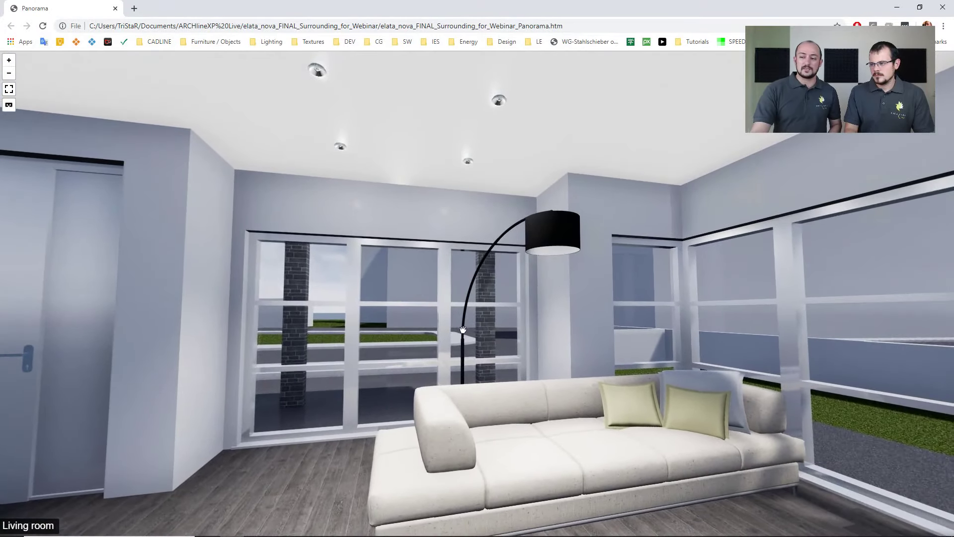
{"action": "left_click_drag", "start_coordinate": [719, 332], "coordinate": [411, 298]}
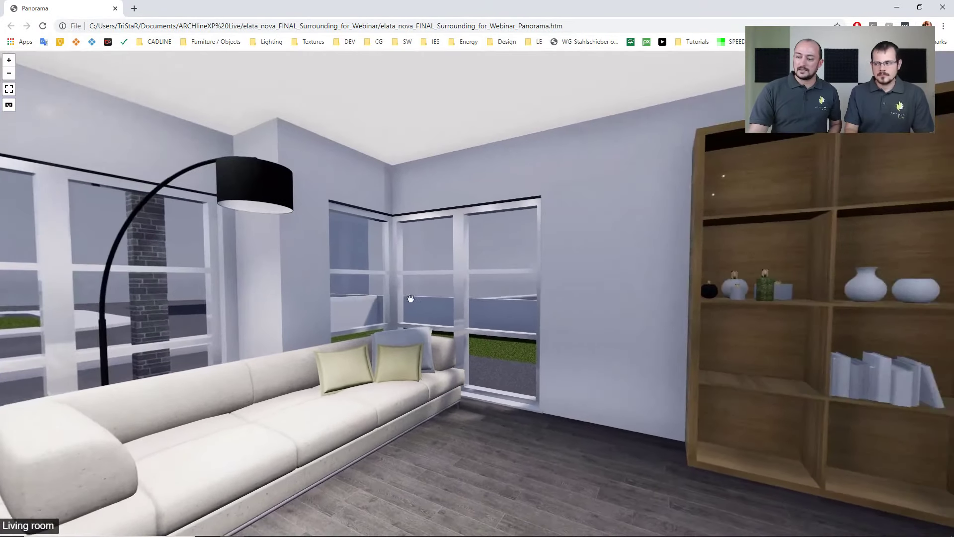
{"action": "left_click_drag", "start_coordinate": [622, 294], "coordinate": [363, 293]}
{"action": "left_click_drag", "start_coordinate": [646, 293], "coordinate": [307, 294]}
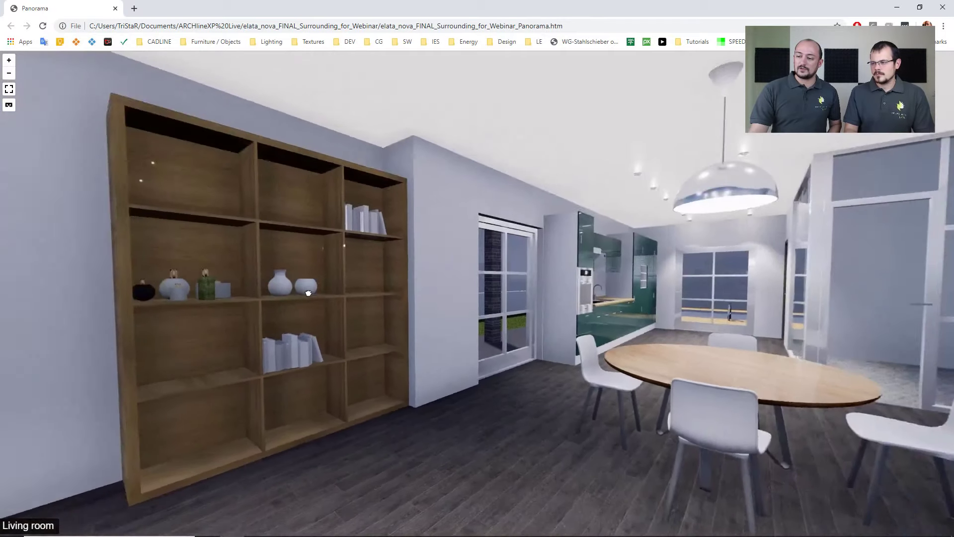
{"action": "left_click_drag", "start_coordinate": [478, 306], "coordinate": [444, 305]}
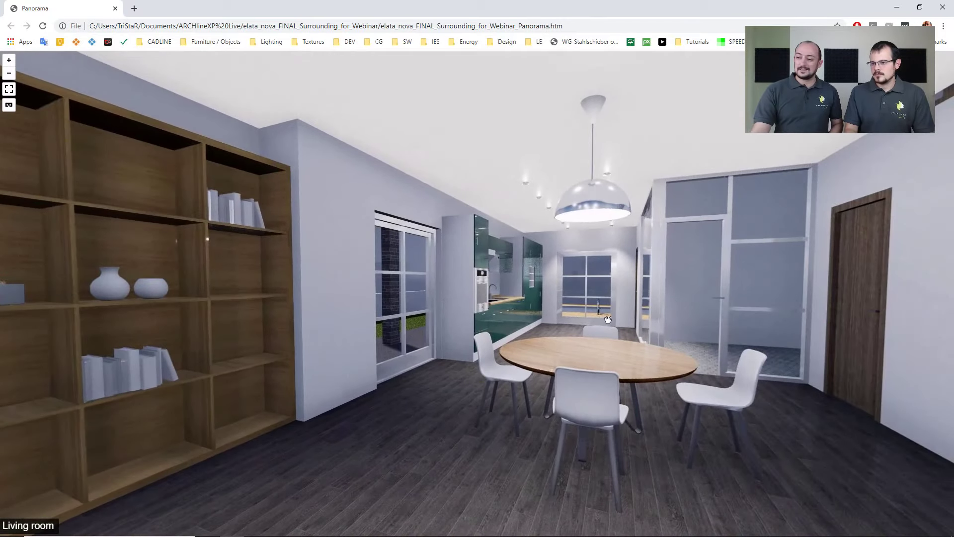
{"action": "left_click_drag", "start_coordinate": [608, 318], "coordinate": [588, 327]}
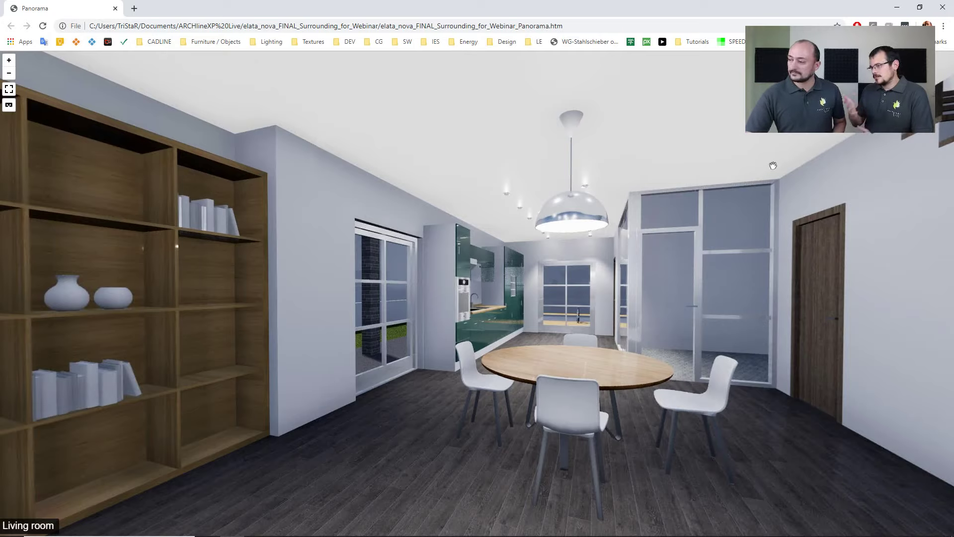
Step: Minimize the browser to return to ARCHLine.XP Live and display the 00 Street saved view
{"action": "left_click", "coordinate": [897, 8]}
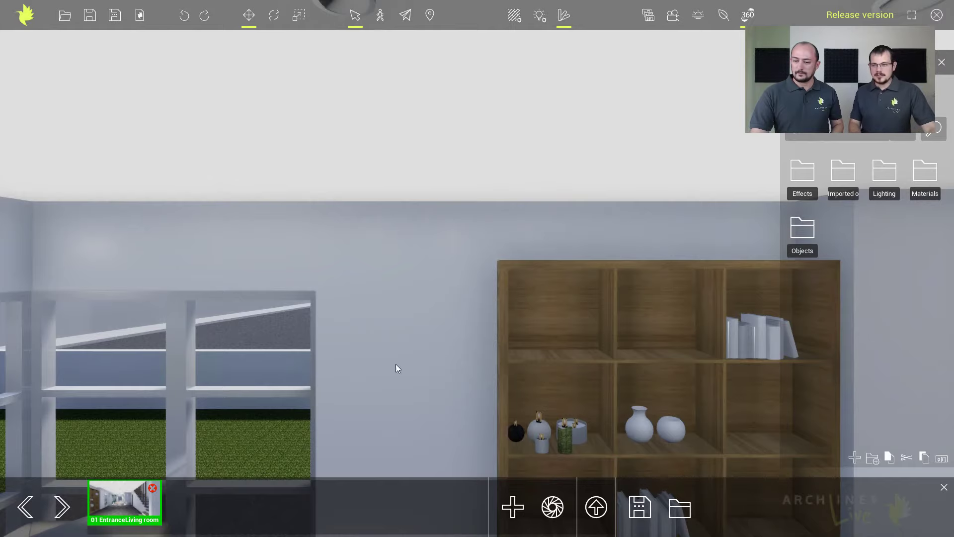
{"action": "left_click", "coordinate": [648, 15]}
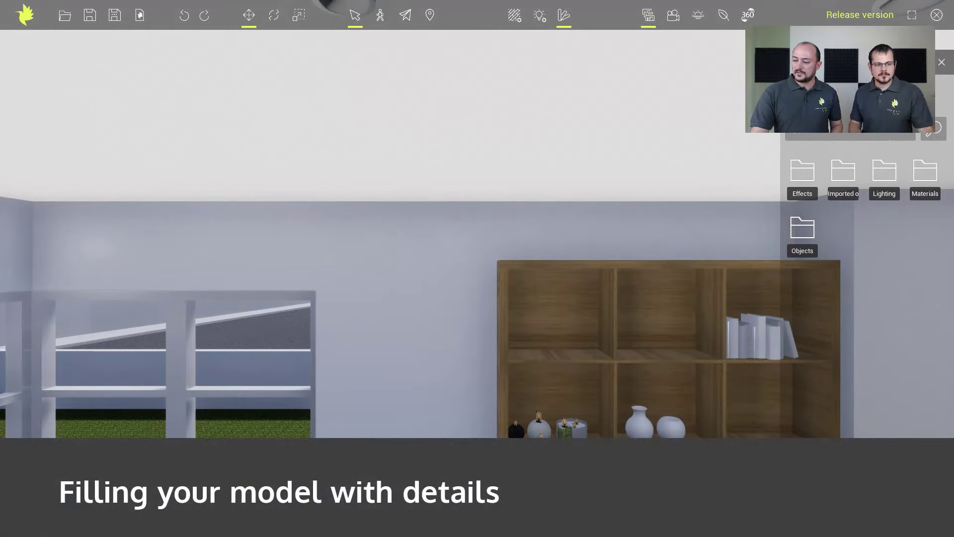
{"action": "left_click", "coordinate": [478, 477]}
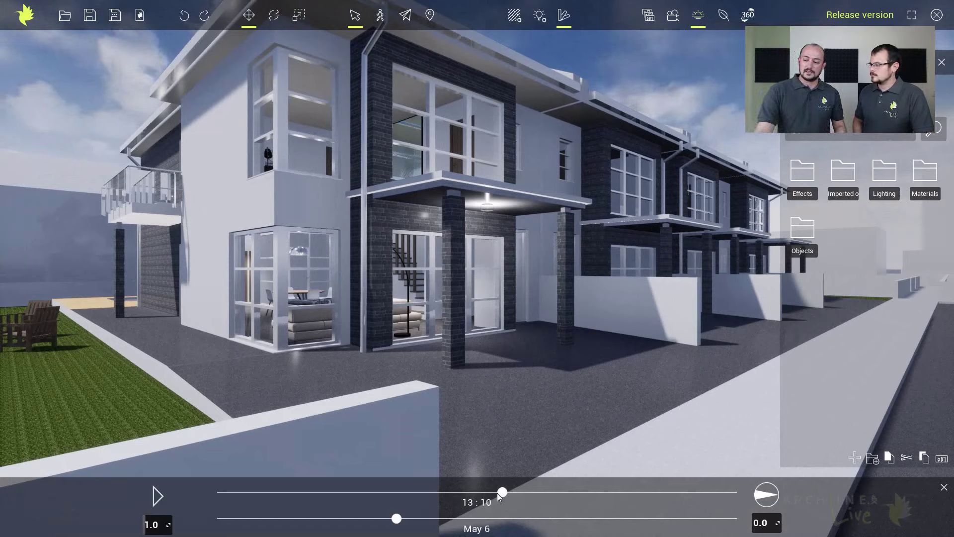
Step: Set the sun's time of day to 12:15 for the street scene and show the saved views again
{"action": "mouse_move", "coordinate": [497, 493]}
{"action": "left_mouse_down"}
{"action": "mouse_move", "coordinate": [440, 492]}
{"action": "mouse_move", "coordinate": [505, 487]}
{"action": "mouse_move", "coordinate": [482, 491]}
{"action": "left_mouse_up"}
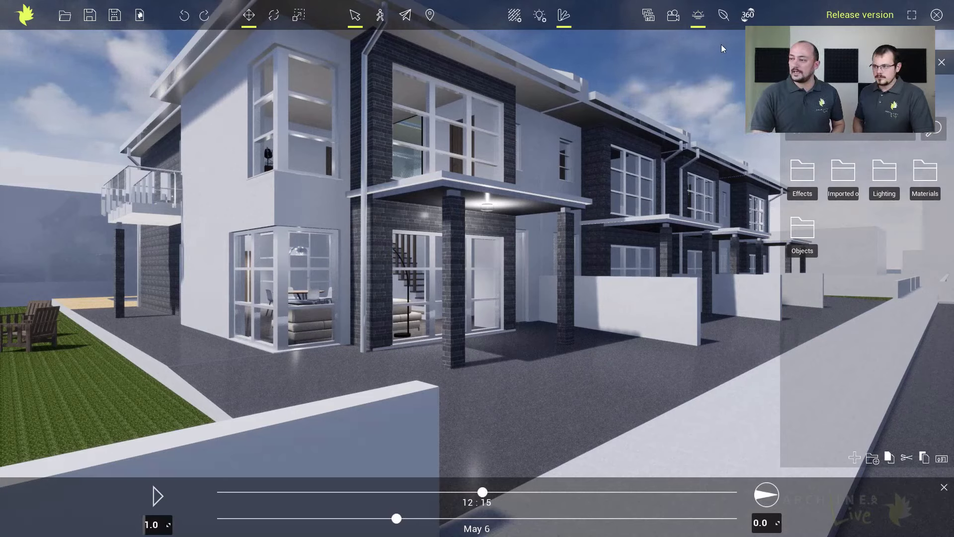
{"action": "left_click", "coordinate": [649, 15]}
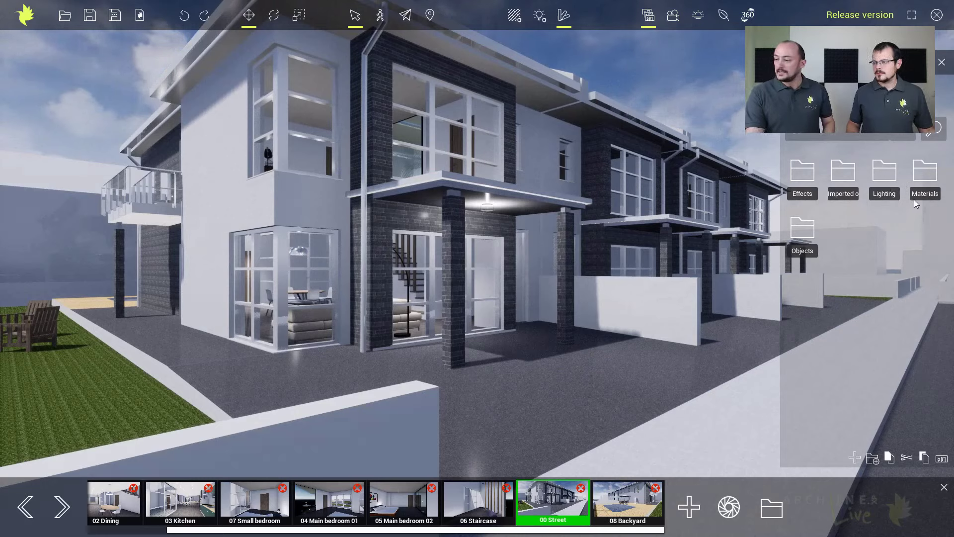
Step: Apply the Asphalt 01 material from the Environment materials to the road in front of the row houses
{"action": "double_click", "coordinate": [923, 177]}
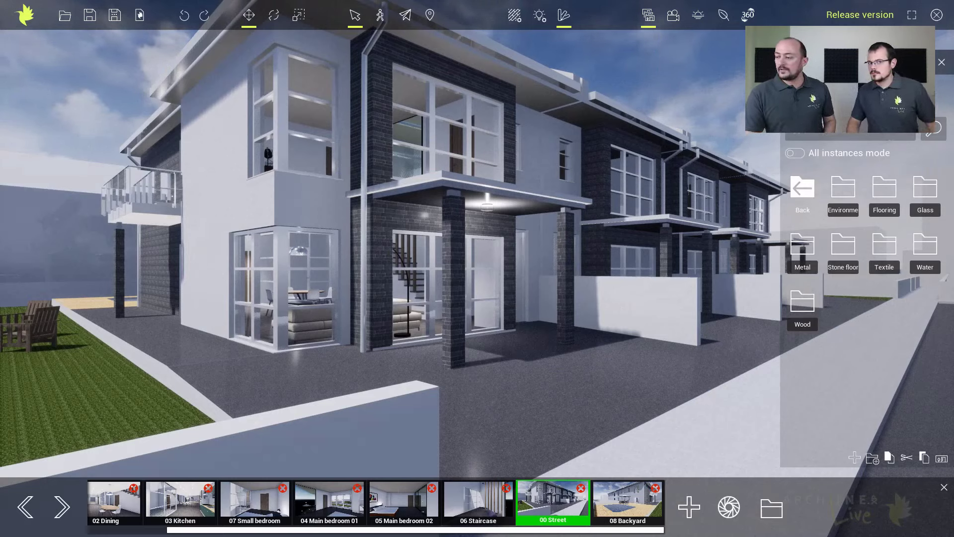
{"action": "double_click", "coordinate": [851, 190]}
{"action": "mouse_move", "coordinate": [836, 304]}
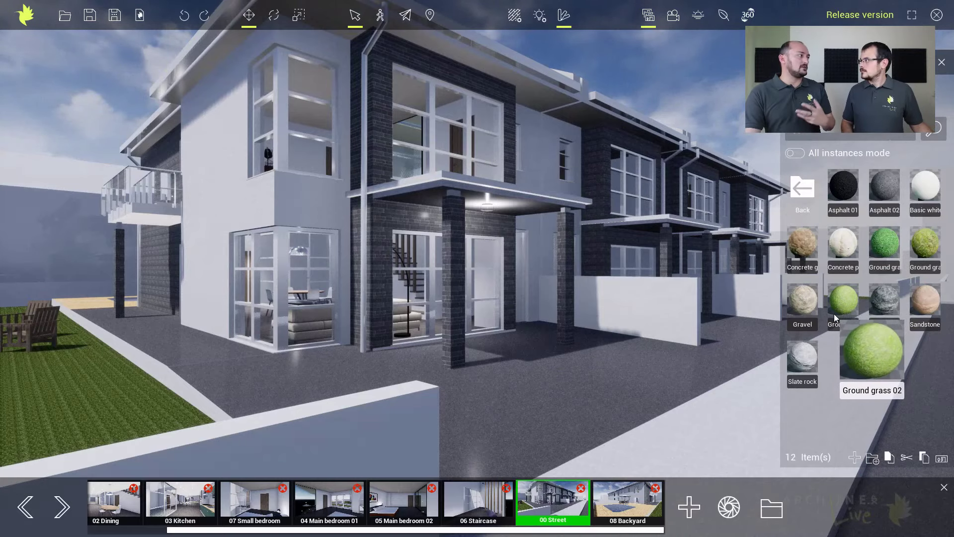
{"action": "middle_click_drag", "start_coordinate": [642, 355], "coordinate": [467, 323]}
{"action": "scroll", "coordinate": [579, 348], "scroll_direction": "down", "scroll_amount": 2}
{"action": "middle_click_drag", "start_coordinate": [550, 346], "coordinate": [519, 335]}
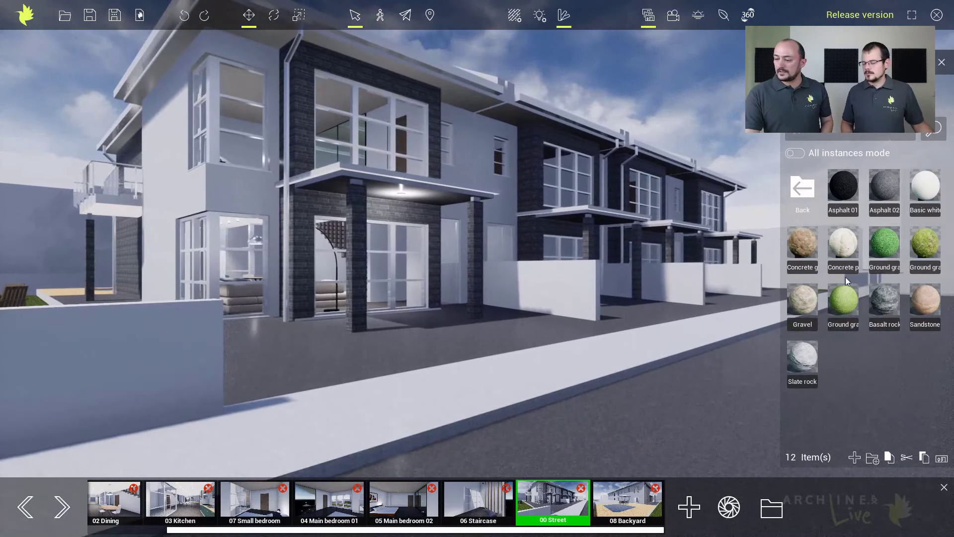
{"action": "left_click", "coordinate": [848, 189]}
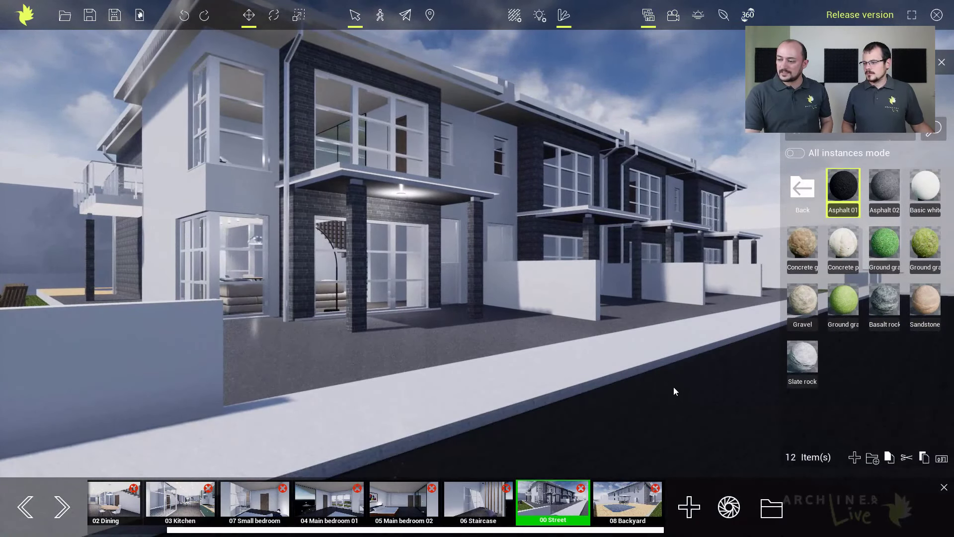
Step: Apply the light concrete material beside Concrete g… in the Environment materials to the sidewalk along the road
{"action": "middle_click_drag", "start_coordinate": [674, 386], "coordinate": [740, 414]}
{"action": "left_click_drag", "start_coordinate": [843, 248], "coordinate": [615, 405]}
{"action": "middle_click_drag", "start_coordinate": [614, 402], "coordinate": [669, 366]}
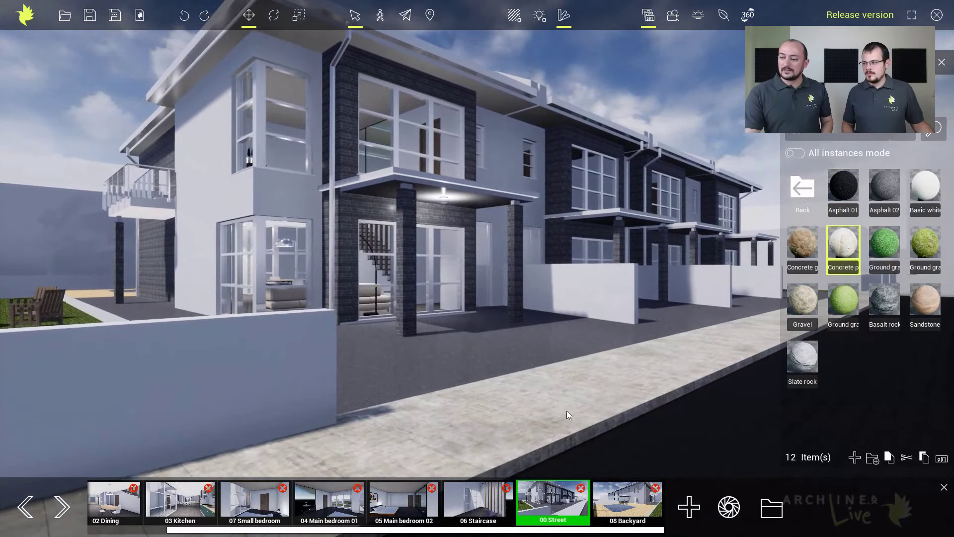
{"action": "scroll", "coordinate": [534, 433], "scroll_direction": "up", "scroll_amount": 2}
{"action": "middle_click_drag", "start_coordinate": [538, 423], "coordinate": [615, 442]}
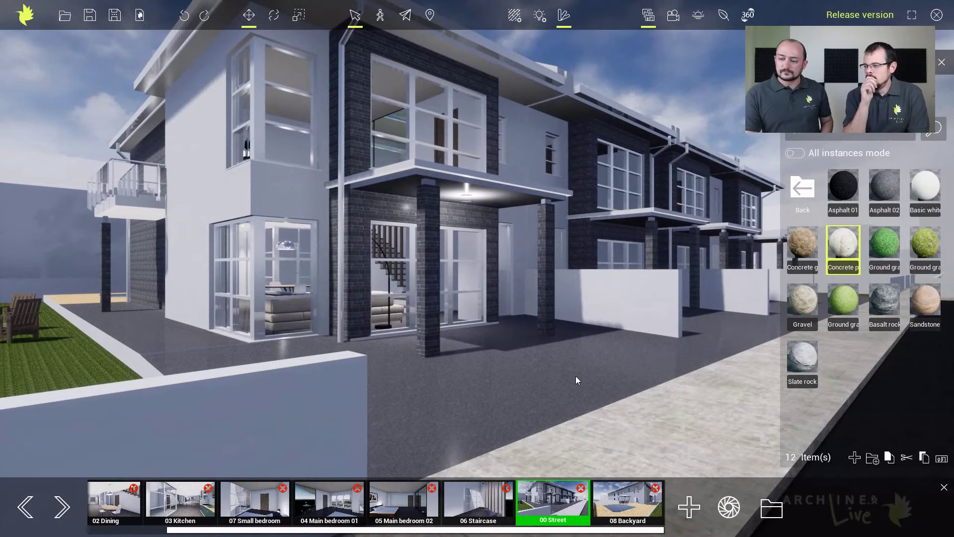
Step: Try the Natural stone and Concrete tiles materials from the Stone floor folder on the forecourt of the nearest house
{"action": "scroll", "coordinate": [495, 386], "scroll_direction": "up", "scroll_amount": 3}
{"action": "scroll", "coordinate": [495, 393], "scroll_direction": "up", "scroll_amount": 2}
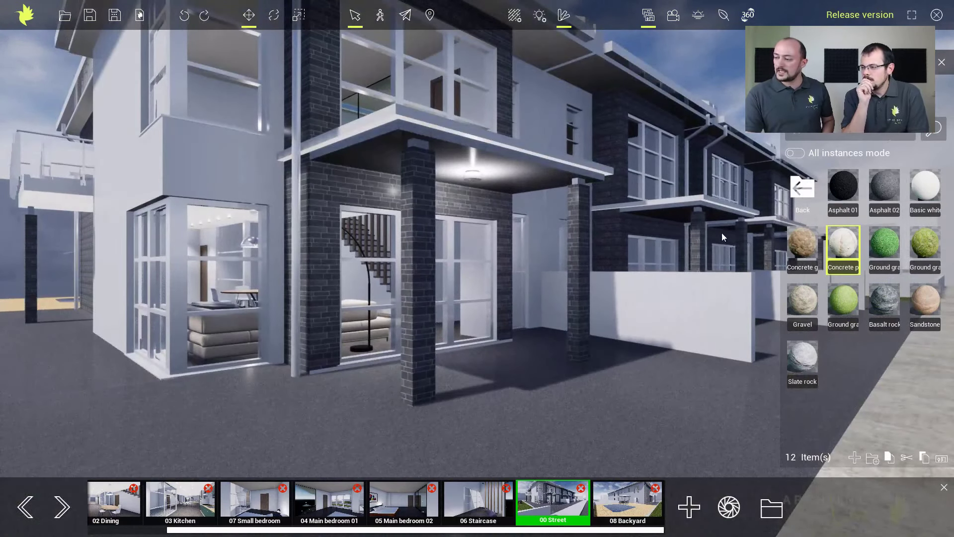
{"action": "scroll", "coordinate": [564, 369], "scroll_direction": "up", "scroll_amount": 2}
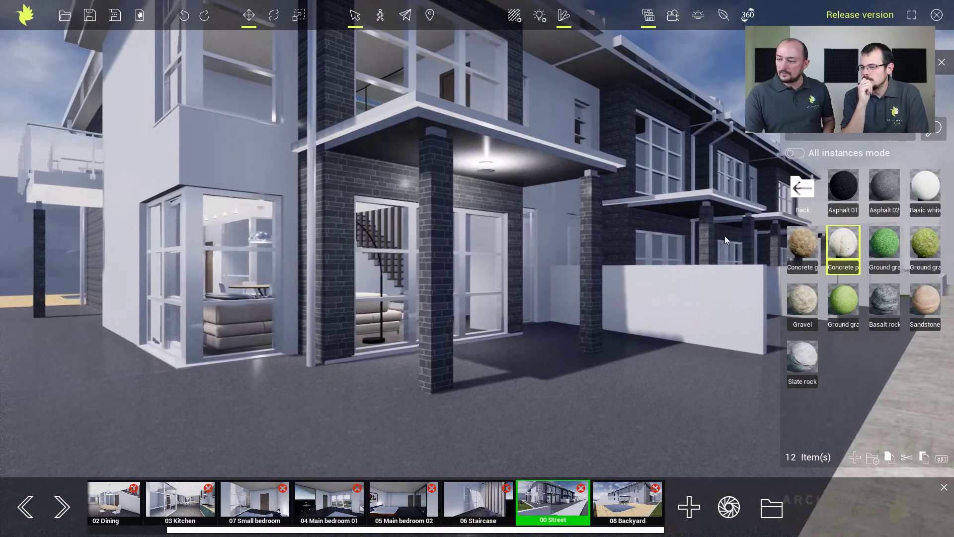
{"action": "left_click", "coordinate": [794, 188]}
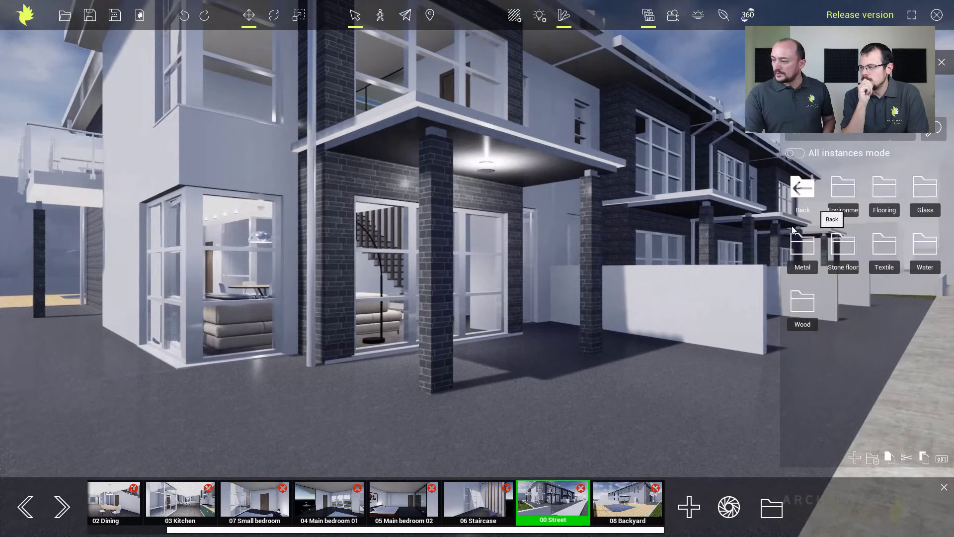
{"action": "left_click", "coordinate": [841, 249]}
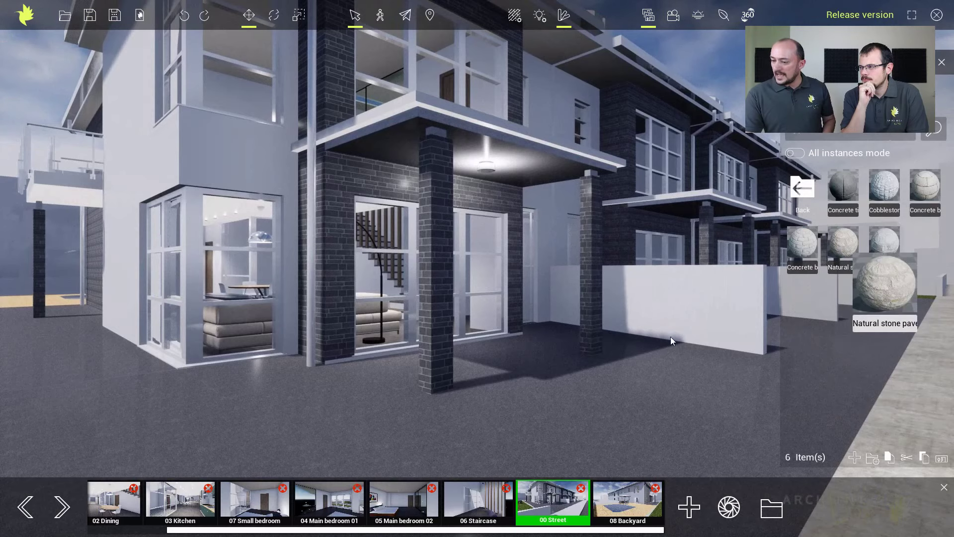
{"action": "left_click_drag", "start_coordinate": [671, 340], "coordinate": [592, 392]}
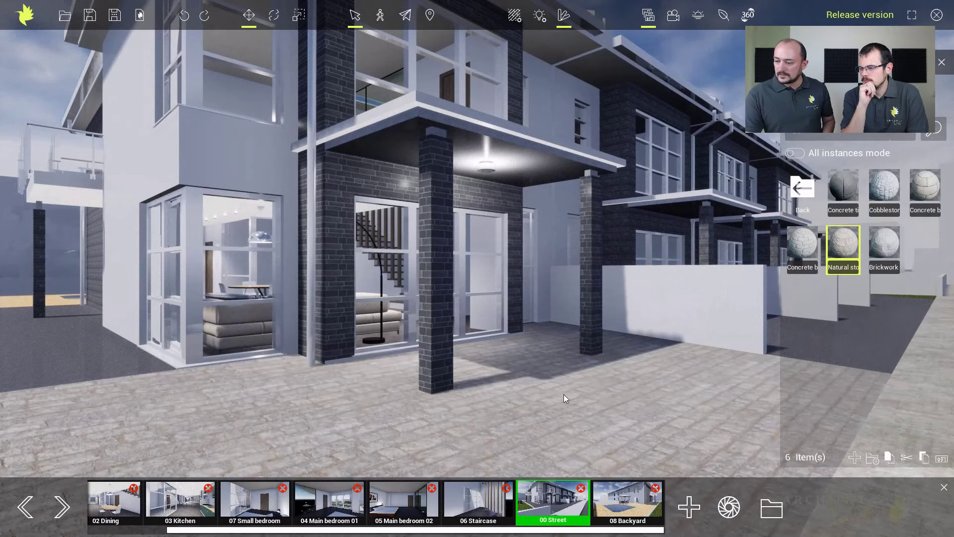
{"action": "middle_click_drag", "start_coordinate": [564, 395], "coordinate": [535, 393]}
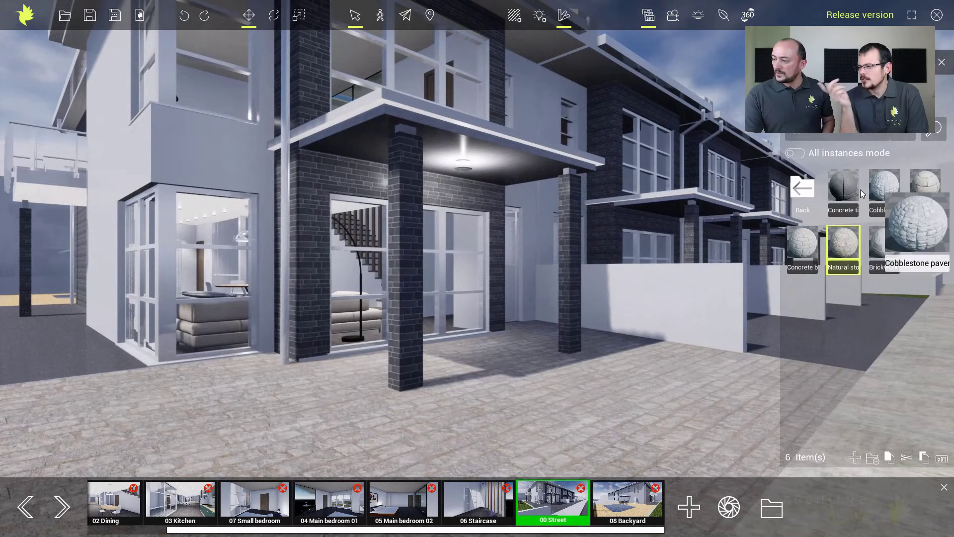
{"action": "left_click_drag", "start_coordinate": [844, 188], "coordinate": [577, 395]}
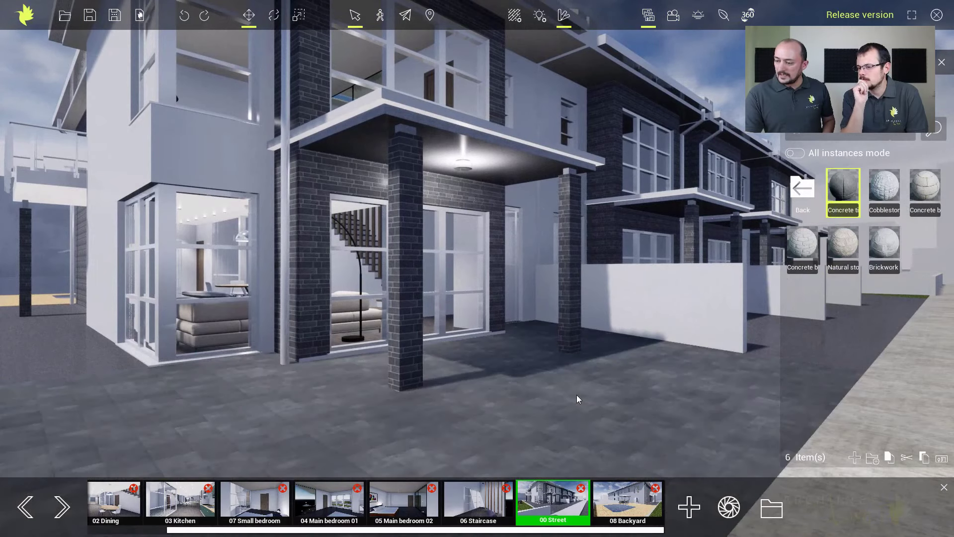
Step: Apply the Cobblestone material from the Stone floor materials to the forecourt of the nearest house
{"action": "left_click_drag", "start_coordinate": [892, 194], "coordinate": [592, 409]}
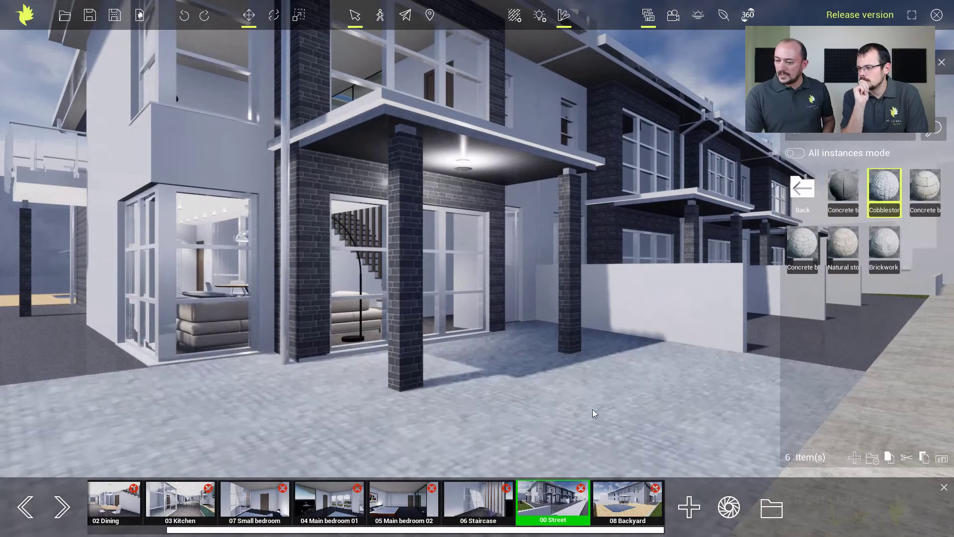
{"action": "middle_click_drag", "start_coordinate": [639, 382], "coordinate": [663, 364]}
{"action": "scroll", "coordinate": [575, 396], "scroll_direction": "up", "scroll_amount": 3}
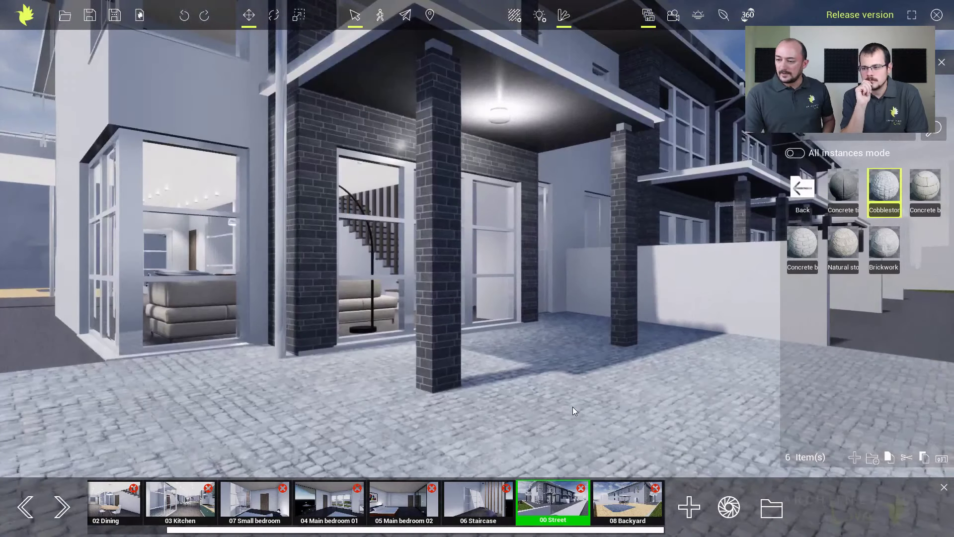
{"action": "scroll", "coordinate": [602, 312], "scroll_direction": "up", "scroll_amount": 2}
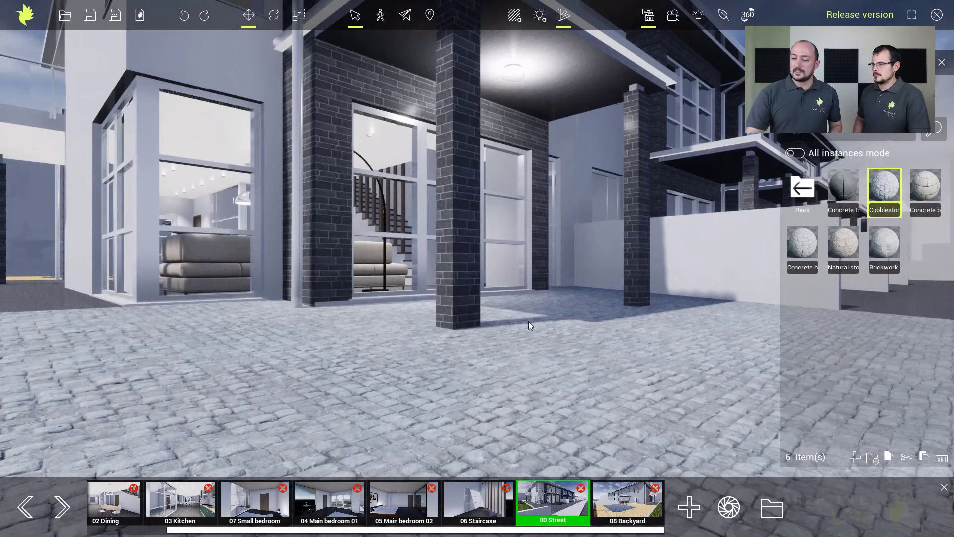
{"action": "scroll", "coordinate": [418, 406], "scroll_direction": "down", "scroll_amount": 6}
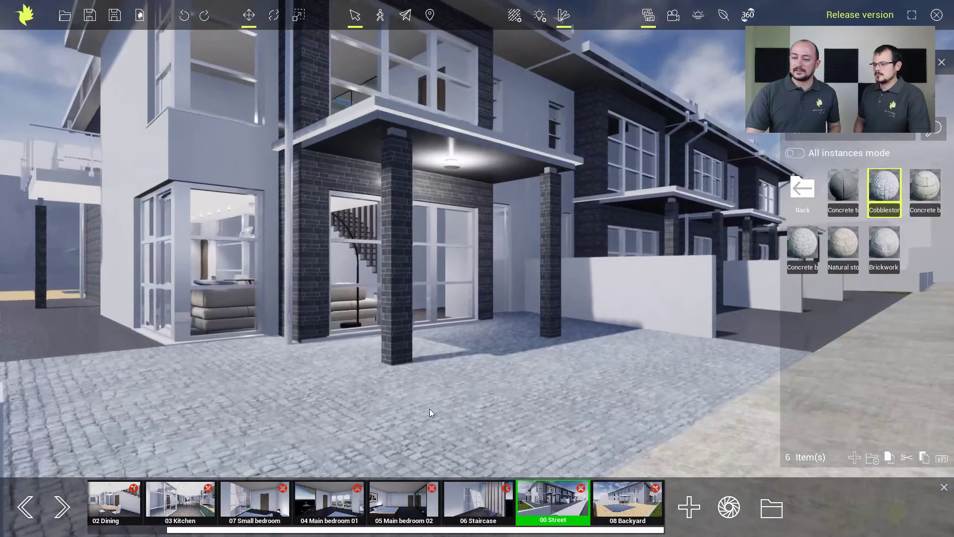
{"action": "scroll", "coordinate": [428, 407], "scroll_direction": "down", "scroll_amount": 2}
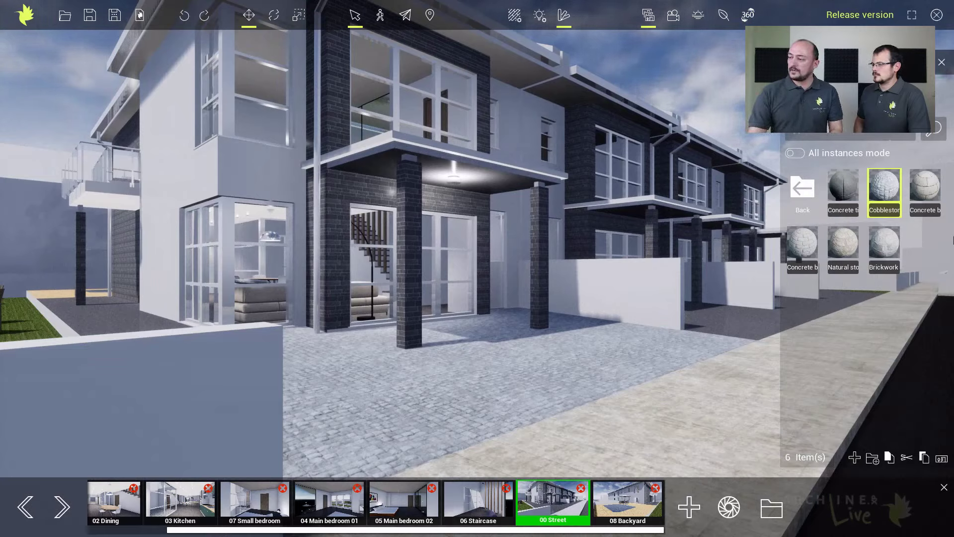
Step: Turn on All instances mode and apply the Concrete tiles material to the asphalt-coloured forecourts of the neighbouring houses
{"action": "left_click", "coordinate": [796, 155]}
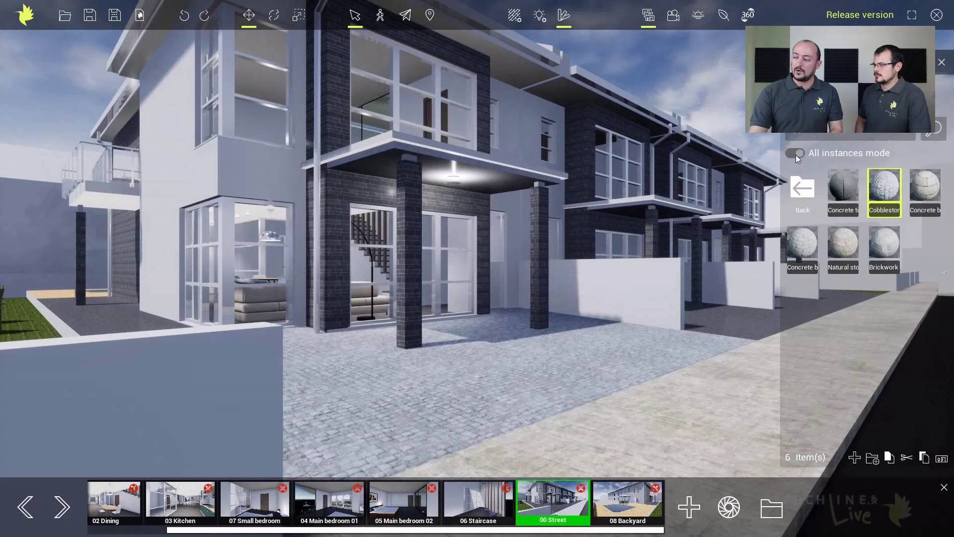
{"action": "left_click", "coordinate": [796, 155]}
{"action": "middle_click_drag", "start_coordinate": [696, 357], "coordinate": [426, 379]}
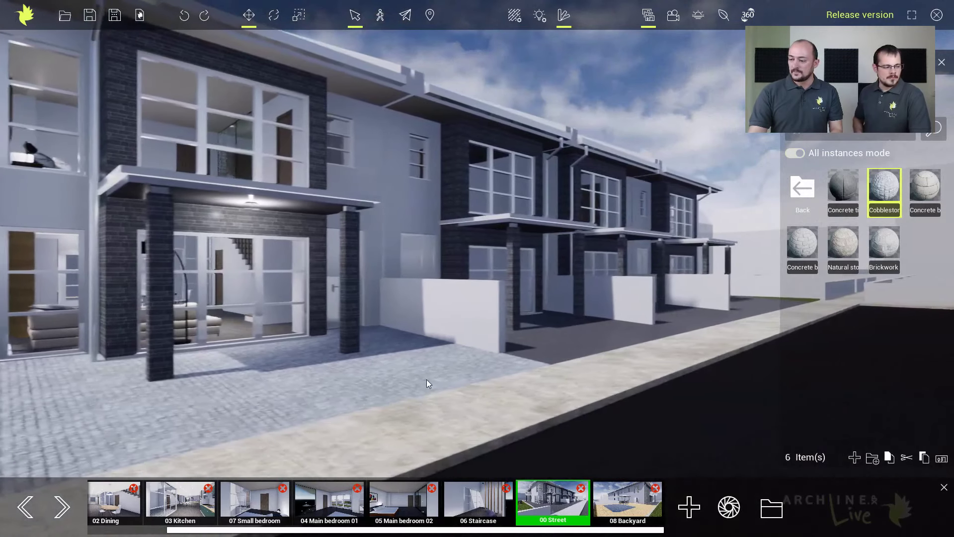
{"action": "scroll", "coordinate": [633, 342], "scroll_direction": "up", "scroll_amount": 4}
{"action": "left_click", "coordinate": [633, 369]}
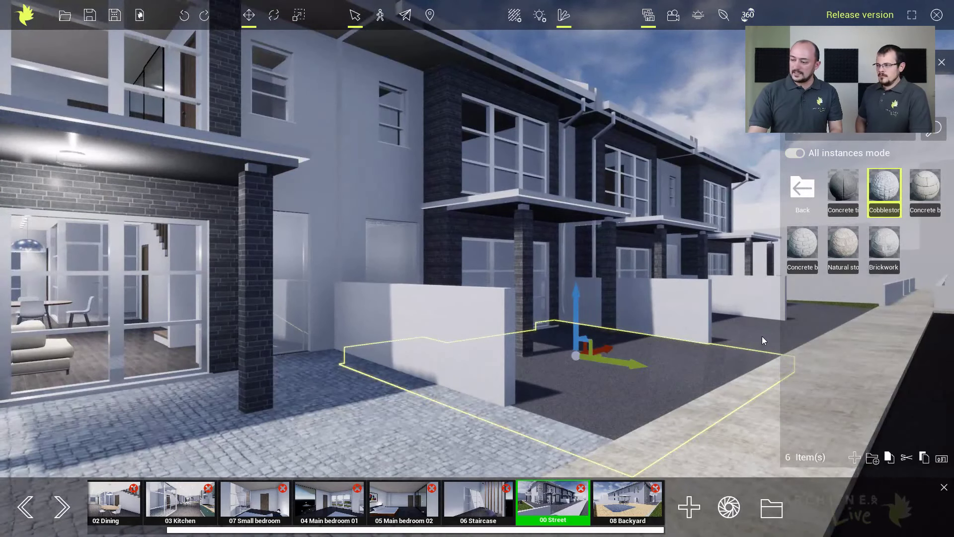
{"action": "left_click", "coordinate": [762, 336]}
{"action": "left_click", "coordinate": [647, 386]}
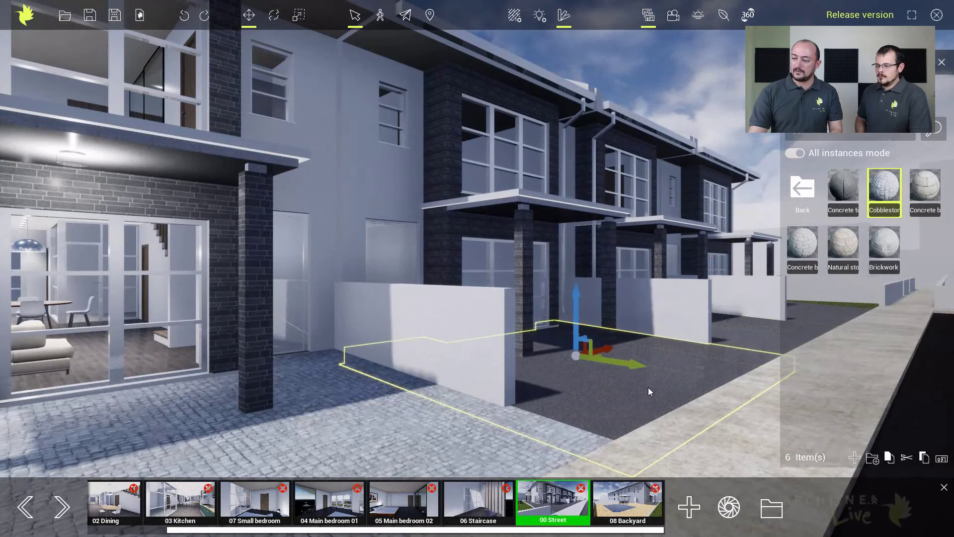
{"action": "key", "text": "Escape"}
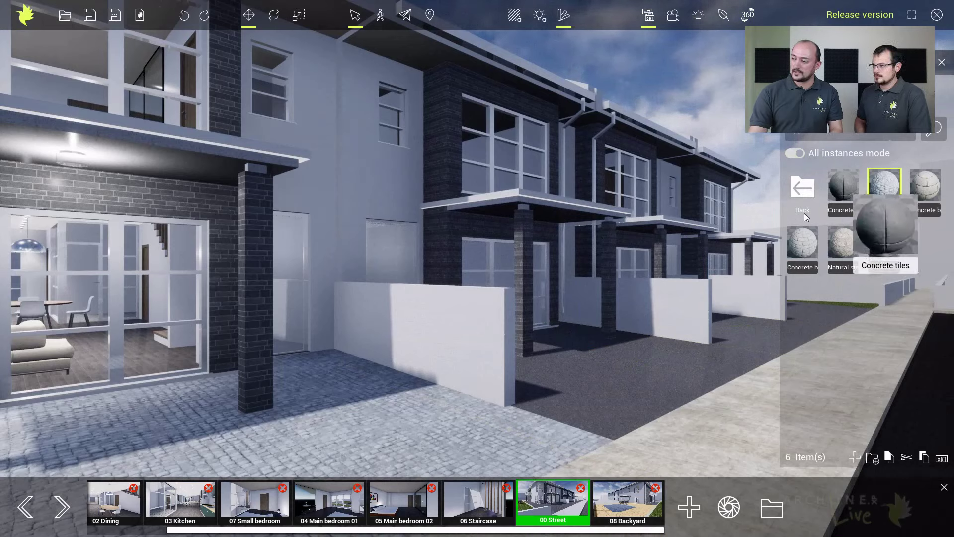
{"action": "left_click_drag", "start_coordinate": [844, 188], "coordinate": [560, 395]}
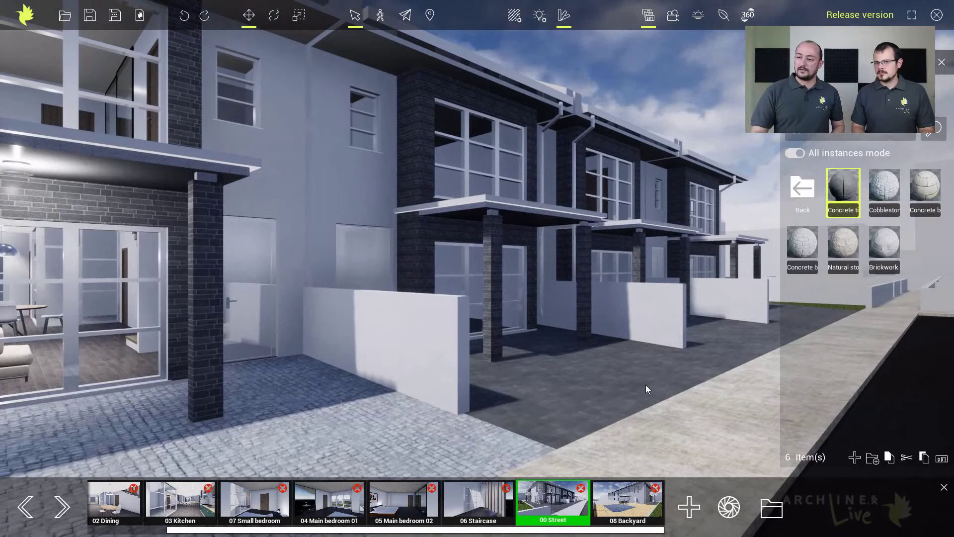
Step: Try Acrylic glass, Blue tint glass, Brown tint glass and Dark glass from the Glass materials on the house windows
{"action": "middle_click_drag", "start_coordinate": [312, 177], "coordinate": [621, 185]}
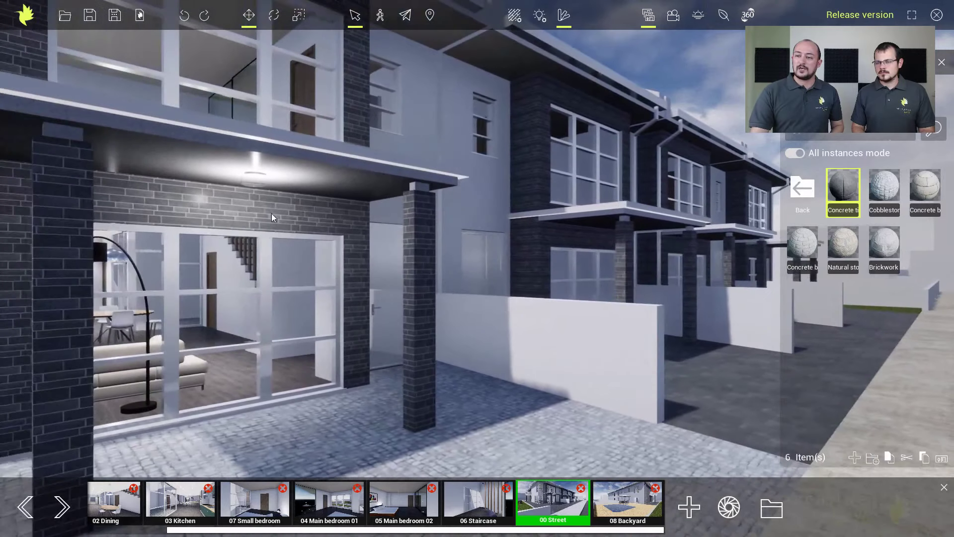
{"action": "scroll", "coordinate": [236, 213], "scroll_direction": "down", "scroll_amount": 1}
{"action": "scroll", "coordinate": [209, 120], "scroll_direction": "up", "scroll_amount": 3}
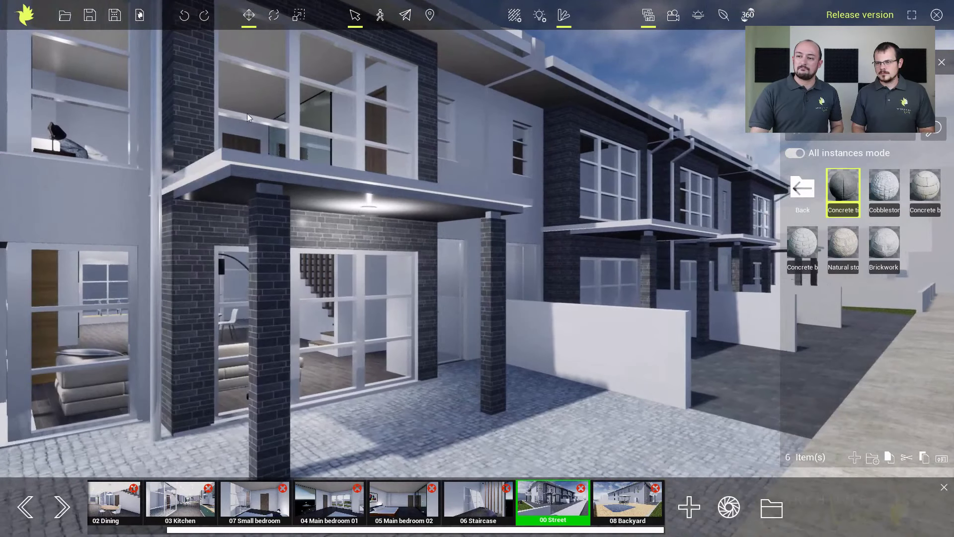
{"action": "left_click", "coordinate": [797, 190]}
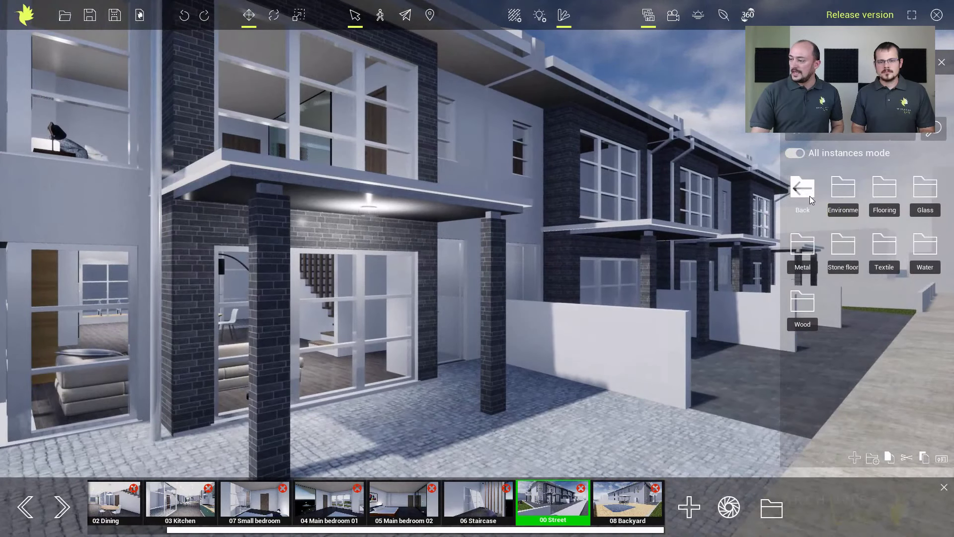
{"action": "left_click", "coordinate": [928, 199]}
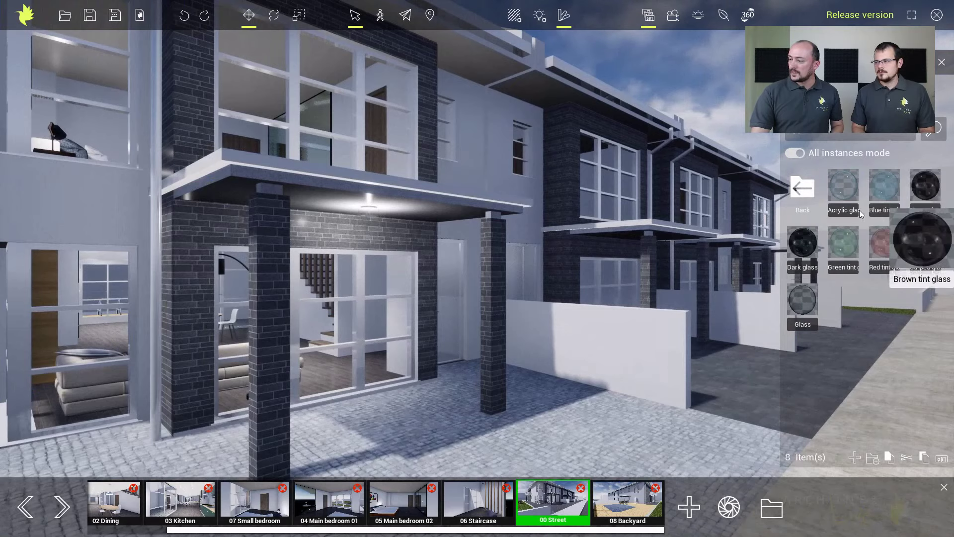
{"action": "left_click_drag", "start_coordinate": [406, 137], "coordinate": [341, 121]}
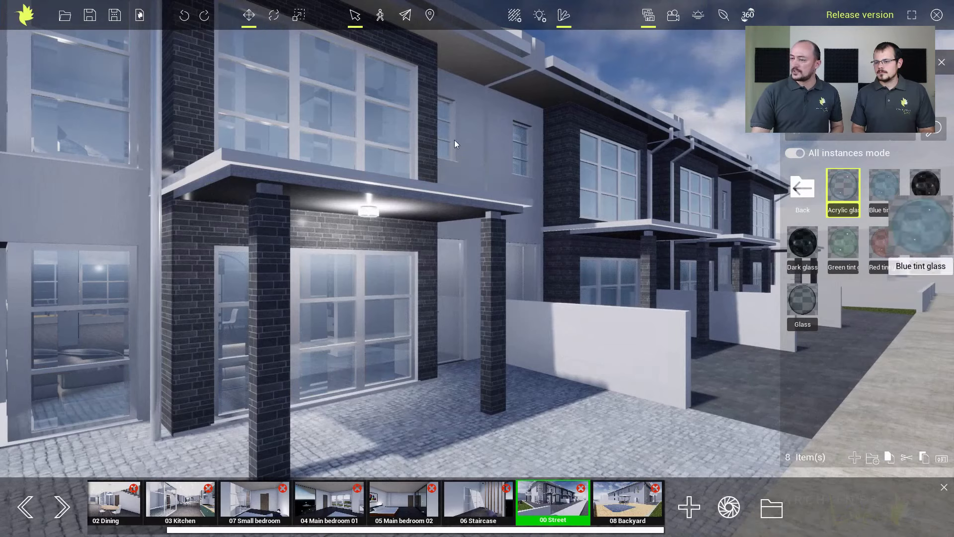
{"action": "left_click", "coordinate": [885, 186]}
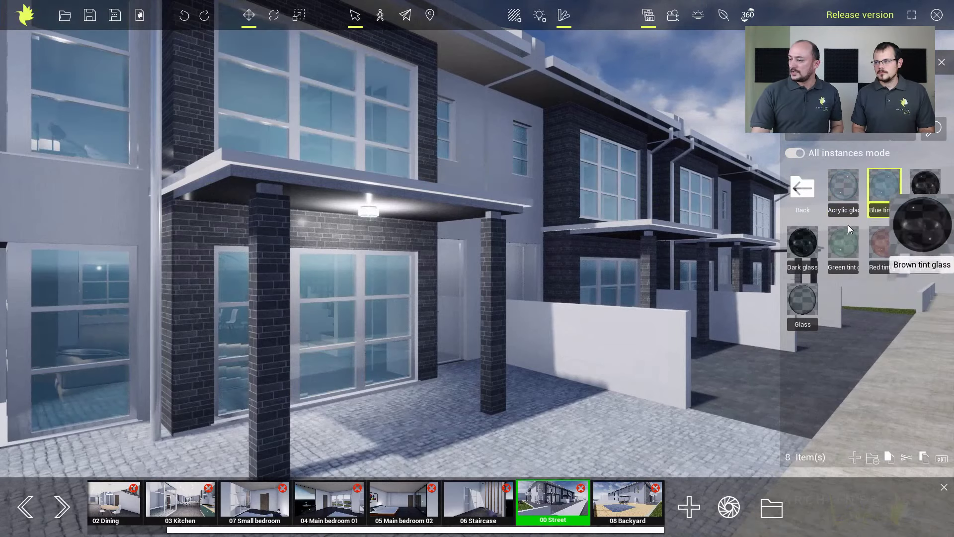
{"action": "left_click_drag", "start_coordinate": [916, 191], "coordinate": [338, 115]}
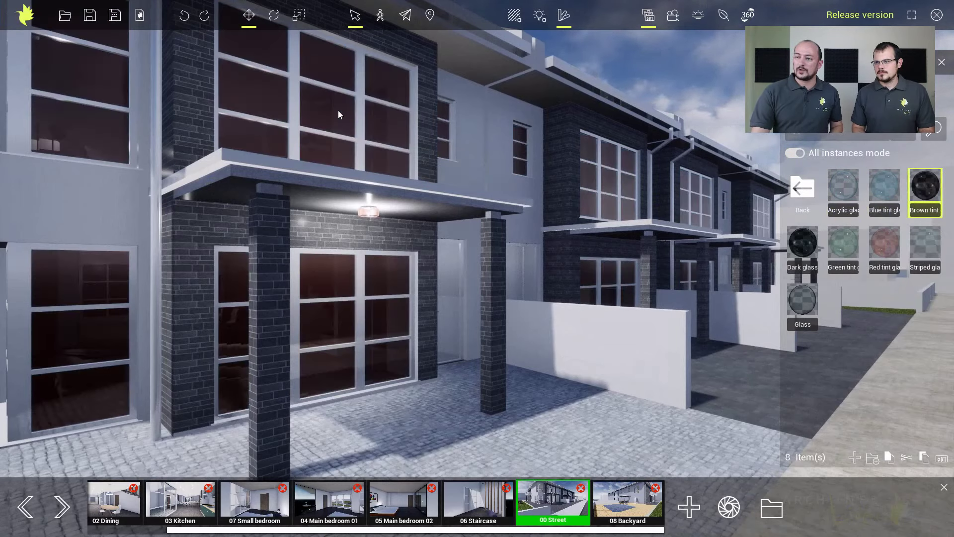
{"action": "left_click_drag", "start_coordinate": [807, 251], "coordinate": [348, 118]}
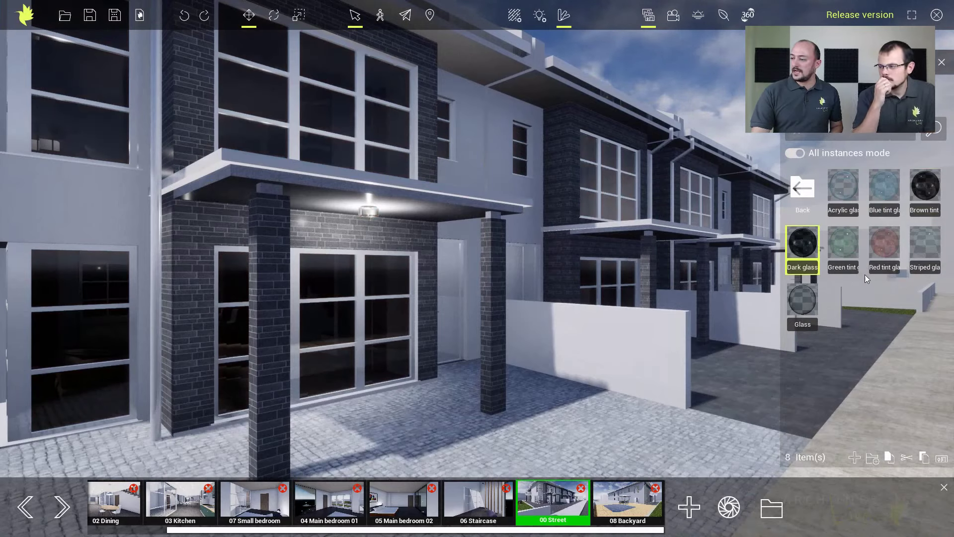
Step: Apply the plain Glass material to all instances of the house window panes
{"action": "mouse_move", "coordinate": [895, 255]}
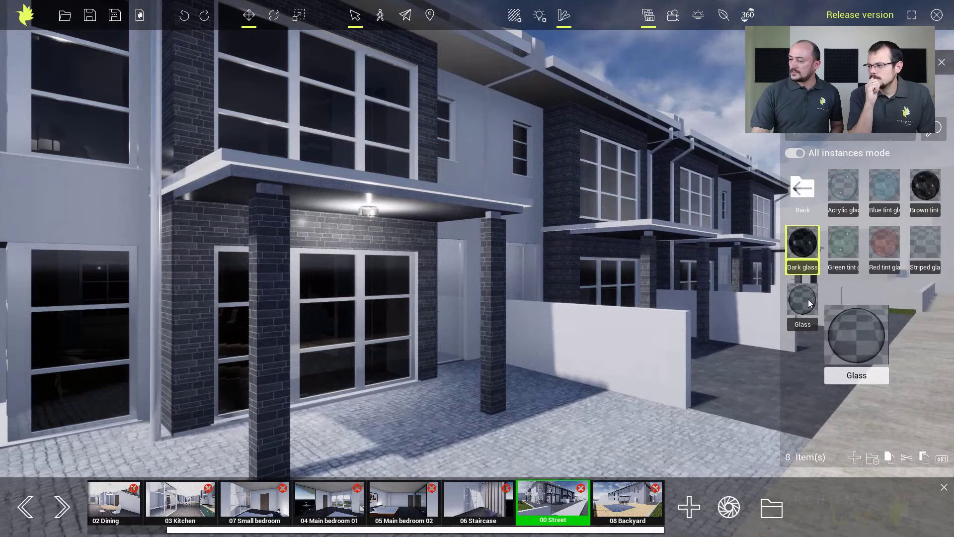
{"action": "left_click_drag", "start_coordinate": [808, 300], "coordinate": [330, 111]}
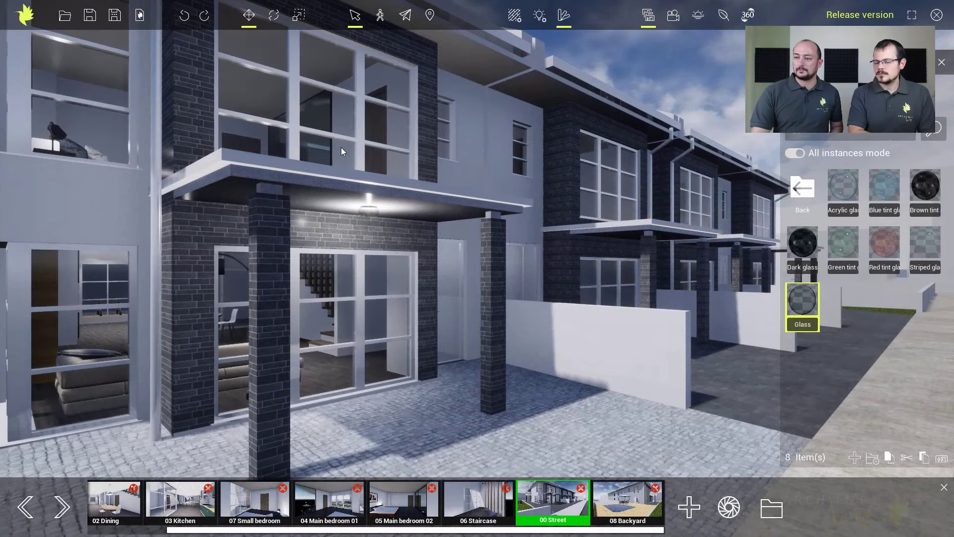
Step: Try Metal anodized 01 on the window frames, and replace it with the darker anodized metal beside it in the Metal materials
{"action": "middle_click_drag", "start_coordinate": [341, 147], "coordinate": [584, 186]}
{"action": "left_click", "coordinate": [803, 189]}
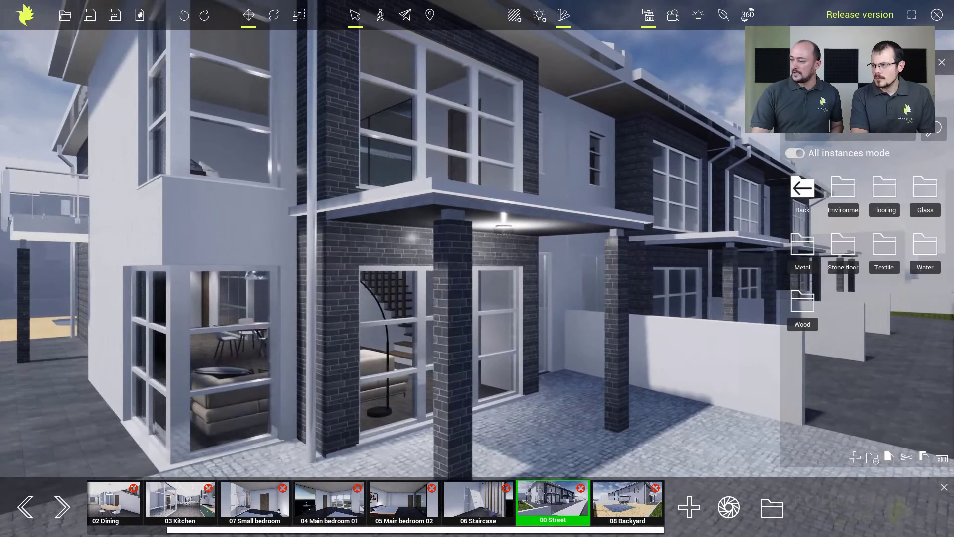
{"action": "left_click", "coordinate": [809, 247]}
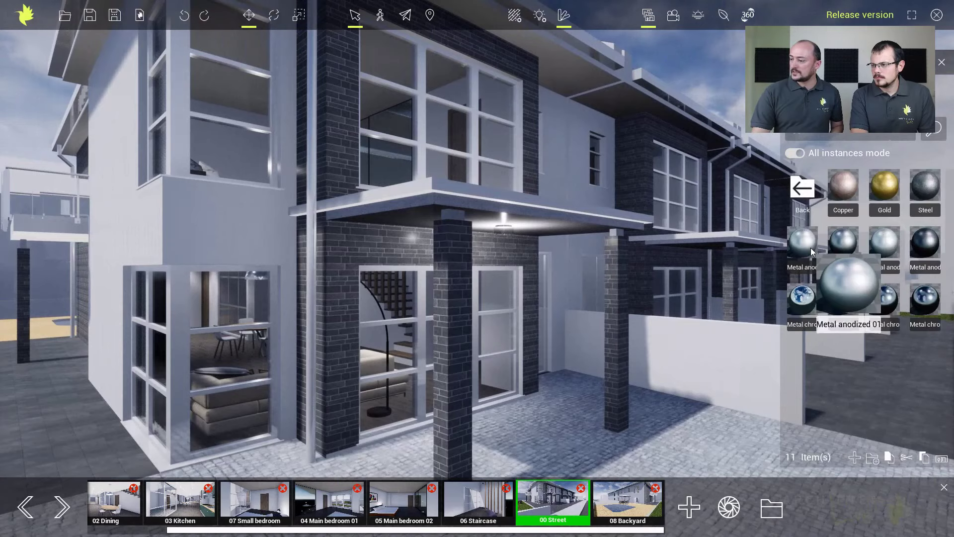
{"action": "left_click_drag", "start_coordinate": [810, 248], "coordinate": [433, 148]}
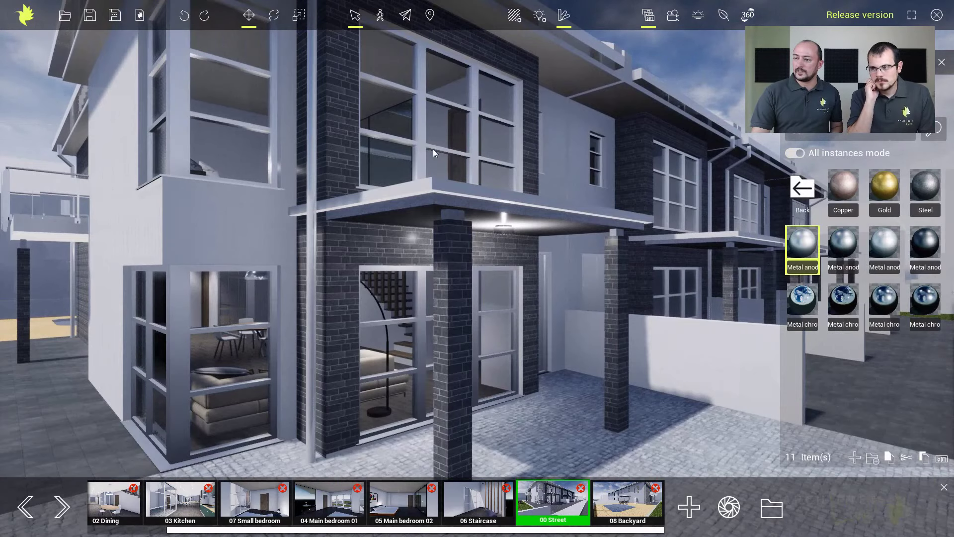
{"action": "left_click_drag", "start_coordinate": [844, 244], "coordinate": [421, 151]}
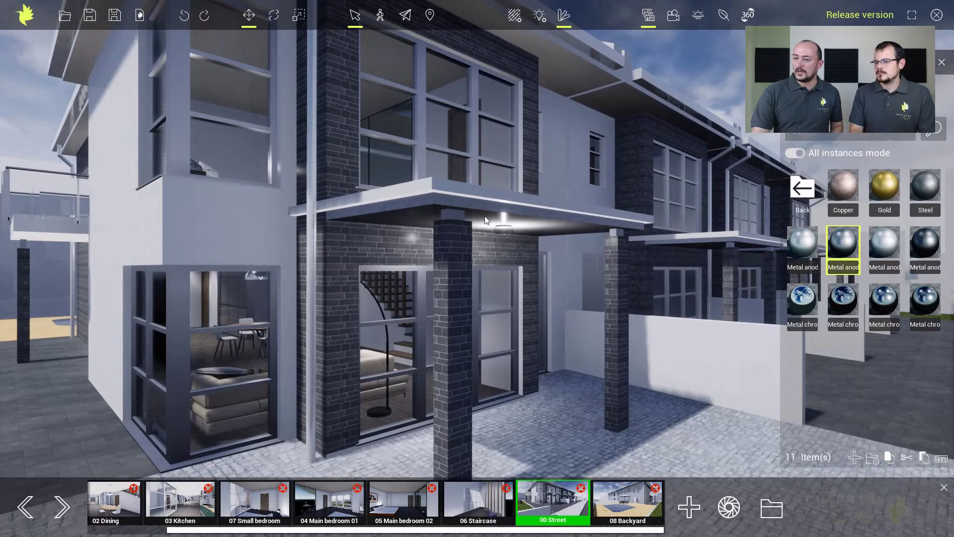
{"action": "middle_click_drag", "start_coordinate": [420, 151], "coordinate": [529, 214]}
{"action": "scroll", "coordinate": [535, 237], "scroll_direction": "down", "scroll_amount": 5}
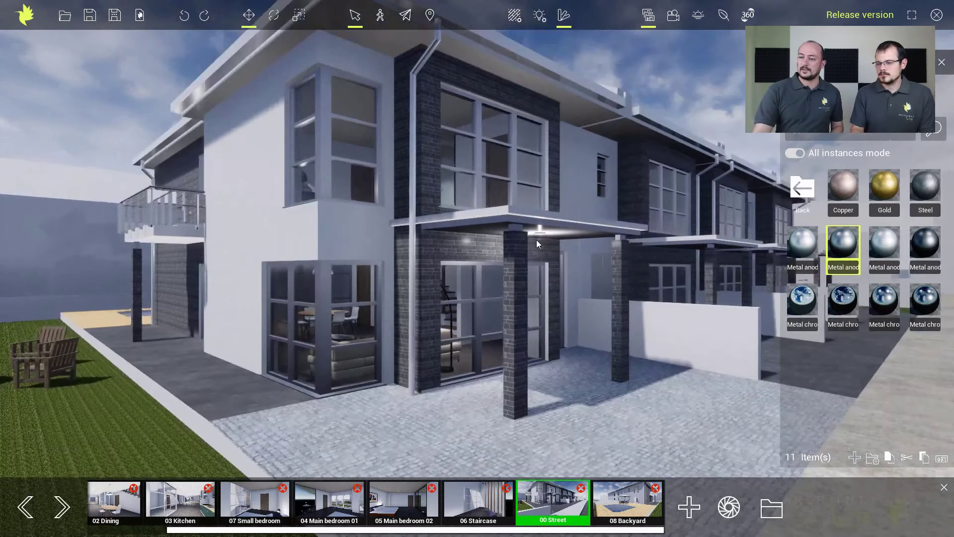
Step: Turn on All instances mode and apply the moss-toned Ground grass from the Environment materials to all the lawns around the houses
{"action": "left_click", "coordinate": [810, 193]}
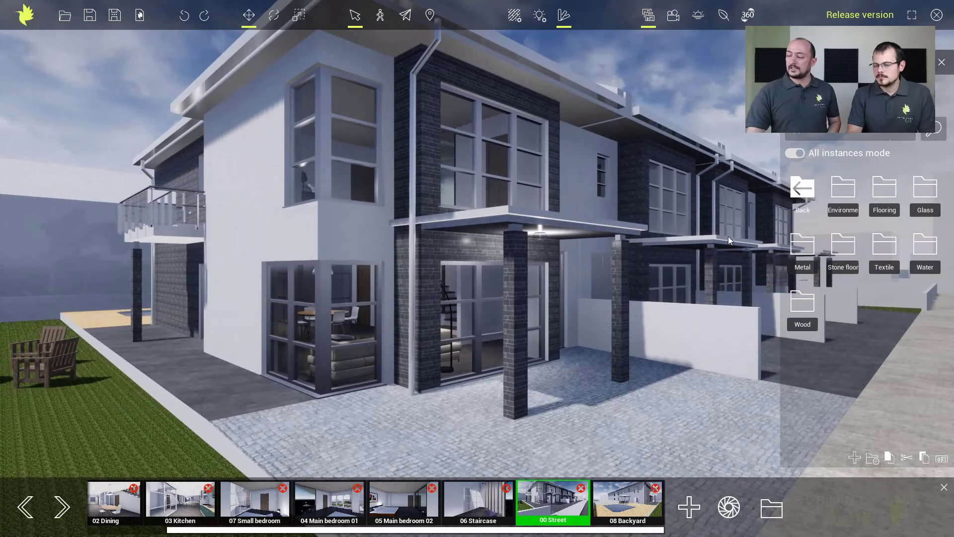
{"action": "left_click", "coordinate": [844, 188]}
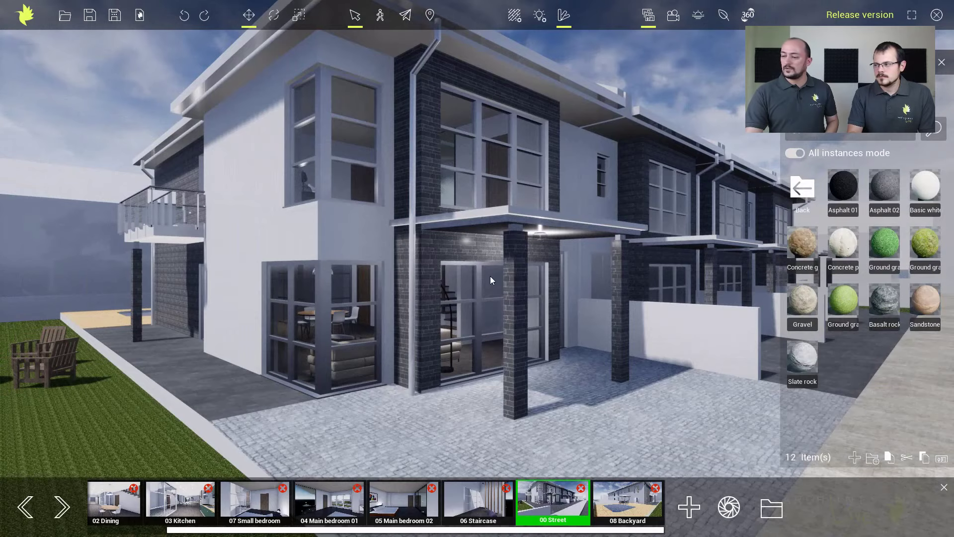
{"action": "scroll", "coordinate": [499, 280], "scroll_direction": "down", "scroll_amount": 5}
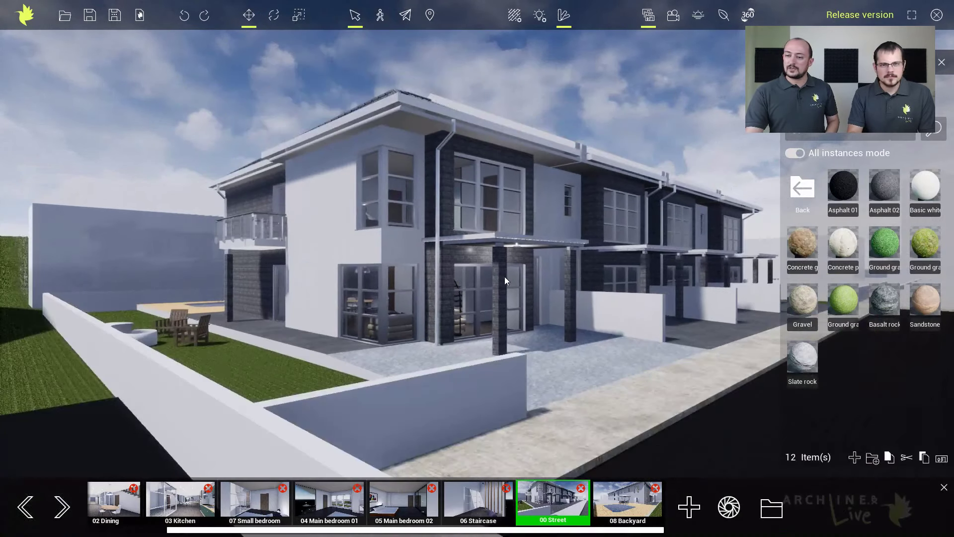
{"action": "scroll", "coordinate": [562, 389], "scroll_direction": "down", "scroll_amount": 3}
{"action": "right_click_drag", "start_coordinate": [586, 386], "coordinate": [535, 401]}
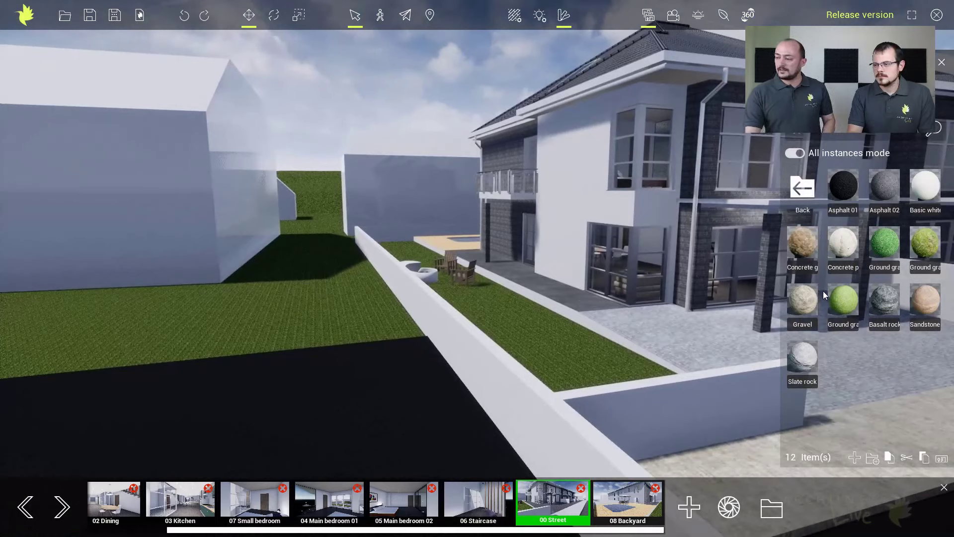
{"action": "mouse_move", "coordinate": [931, 249]}
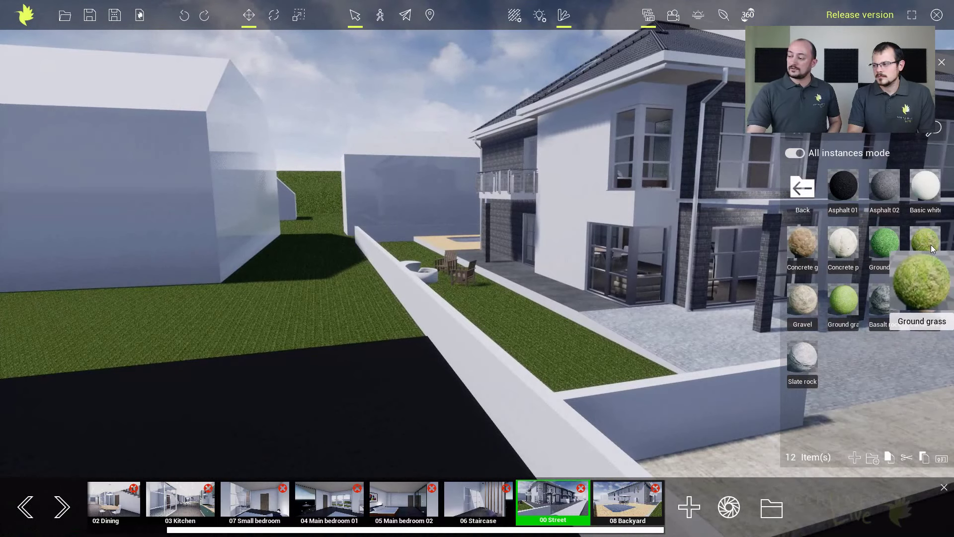
{"action": "left_click", "coordinate": [794, 155]}
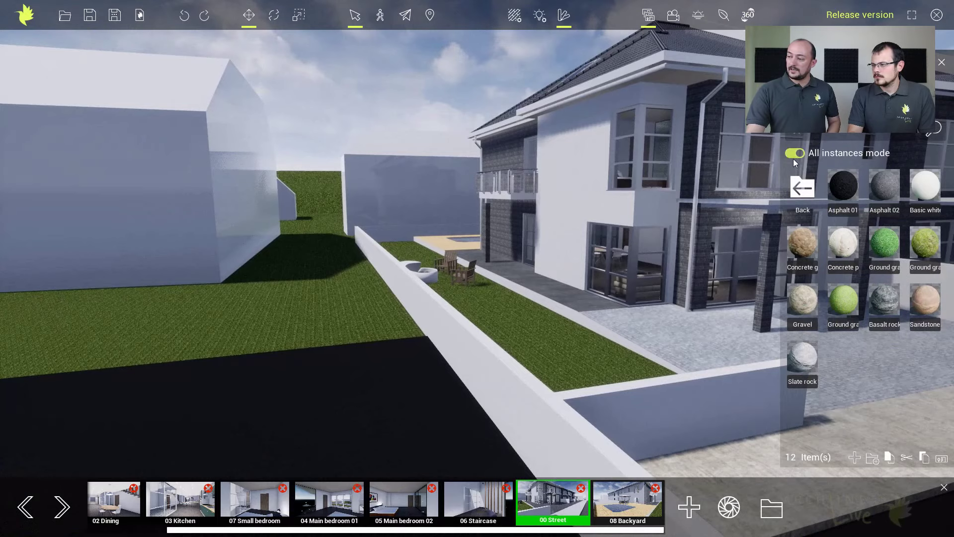
{"action": "left_click_drag", "start_coordinate": [923, 249], "coordinate": [273, 336]}
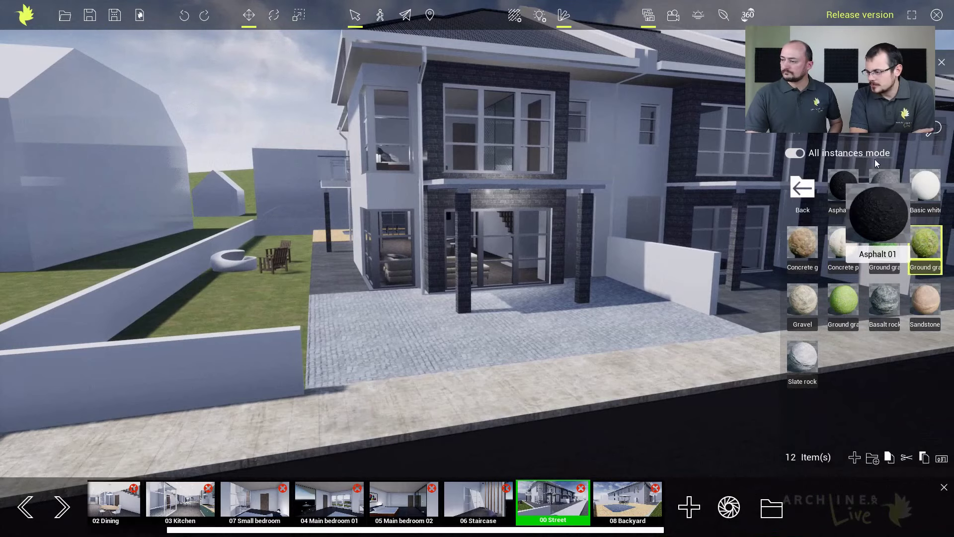
Step: Place the first, smallest Acacia confusa from the tree objects at the street end of the paved forecourt's dividing wall
{"action": "left_click", "coordinate": [808, 192]}
{"action": "left_click", "coordinate": [804, 189]}
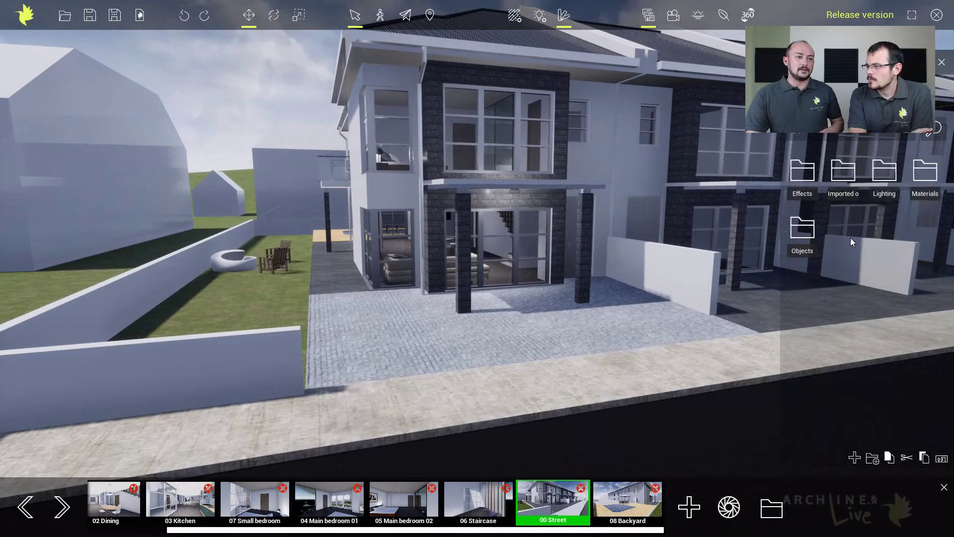
{"action": "middle_click_drag", "start_coordinate": [567, 300], "coordinate": [425, 320]}
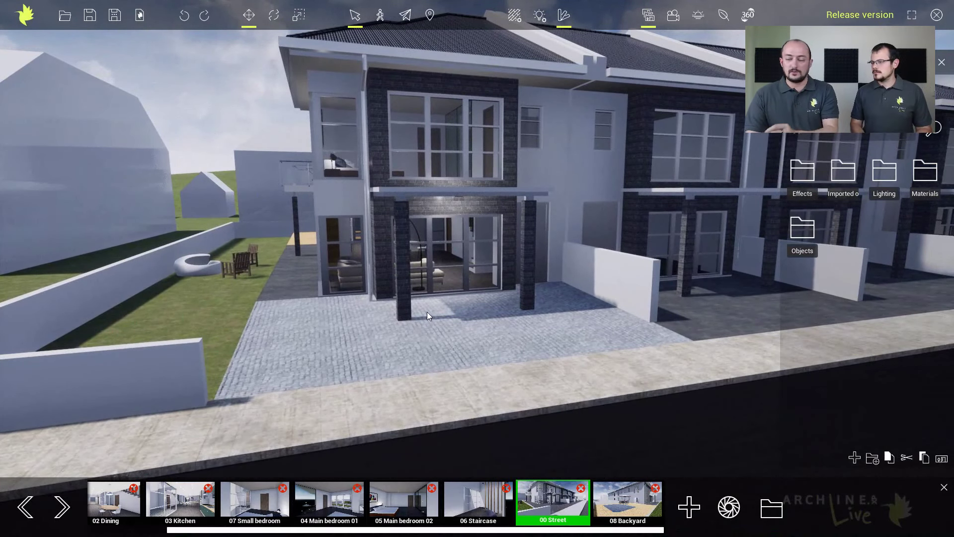
{"action": "middle_click_drag", "start_coordinate": [640, 336], "coordinate": [614, 332]}
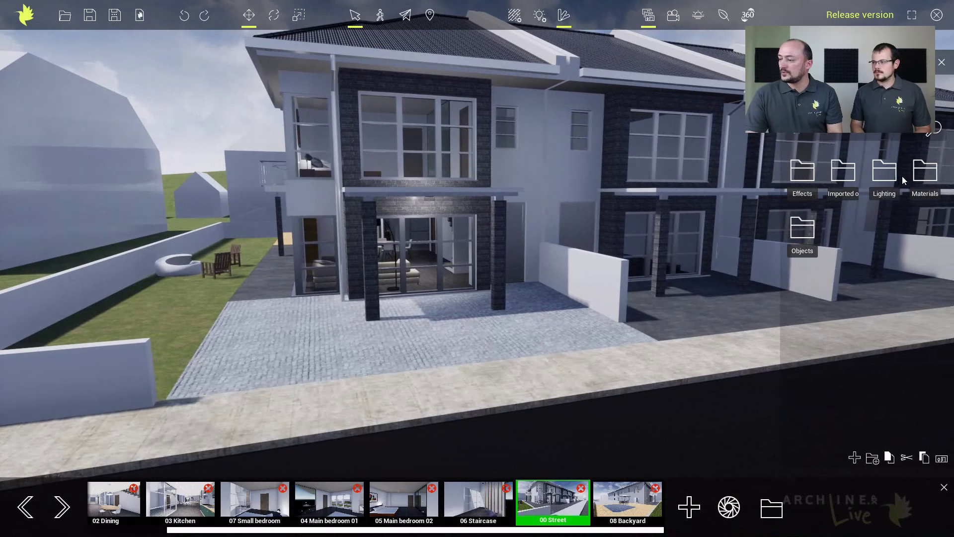
{"action": "left_click", "coordinate": [801, 230]}
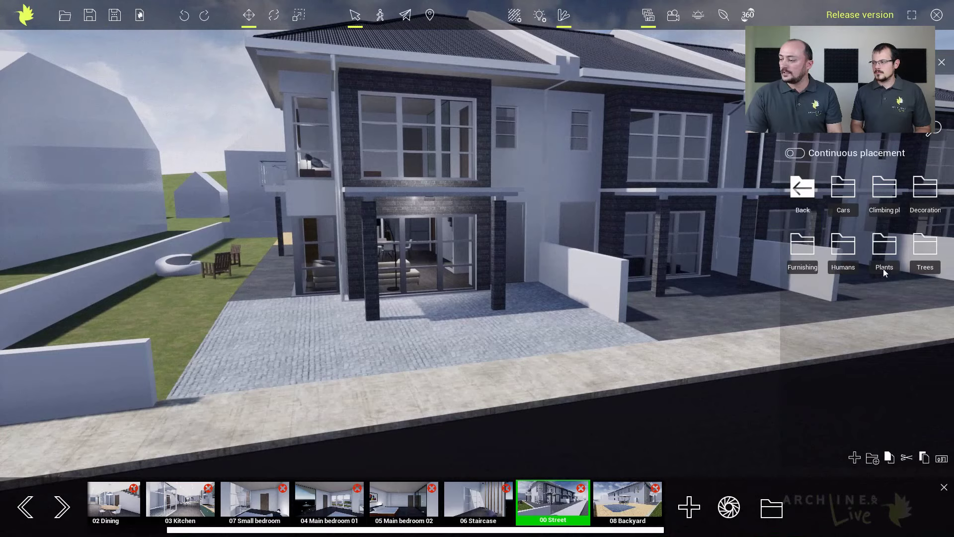
{"action": "left_click", "coordinate": [925, 246]}
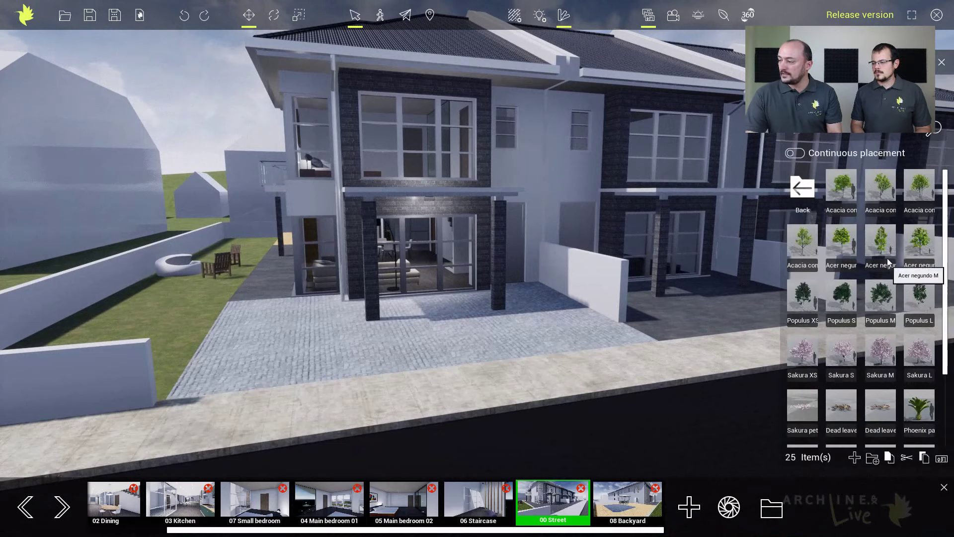
{"action": "left_click_drag", "start_coordinate": [844, 189], "coordinate": [637, 331]}
Step: Copy the placed acacia to the street ends of the next two dividing walls along the row
{"action": "middle_click_drag", "start_coordinate": [658, 324], "coordinate": [612, 334]}
{"action": "scroll", "coordinate": [661, 255], "scroll_direction": "up", "scroll_amount": 3}
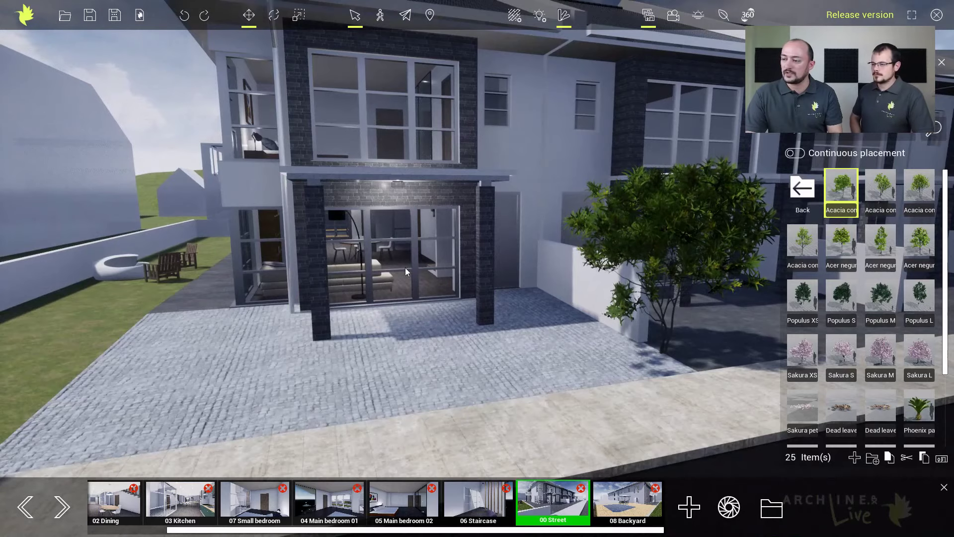
{"action": "middle_click_drag", "start_coordinate": [405, 267], "coordinate": [327, 292]}
{"action": "scroll", "coordinate": [429, 311], "scroll_direction": "down", "scroll_amount": 2}
{"action": "scroll", "coordinate": [500, 322], "scroll_direction": "down", "scroll_amount": 2}
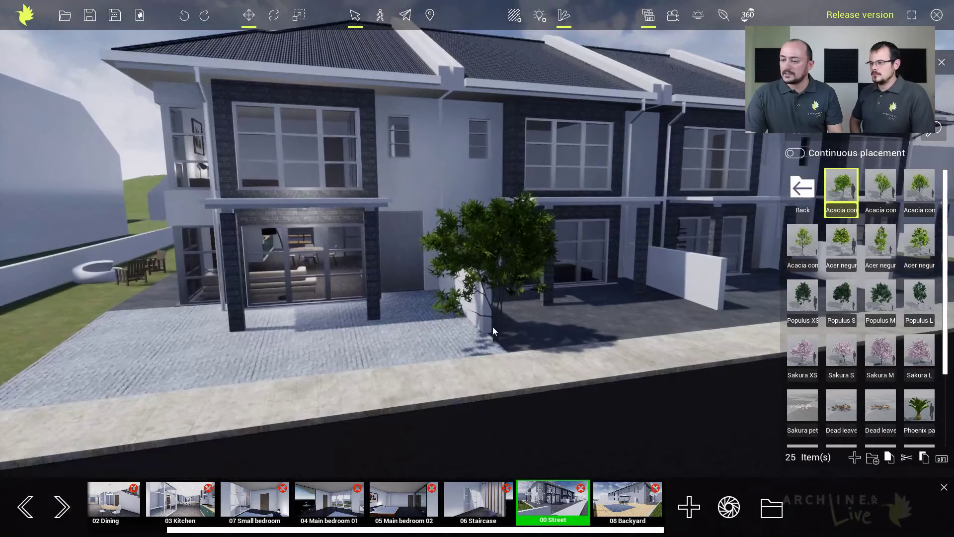
{"action": "scroll", "coordinate": [505, 321], "scroll_direction": "down", "scroll_amount": 2}
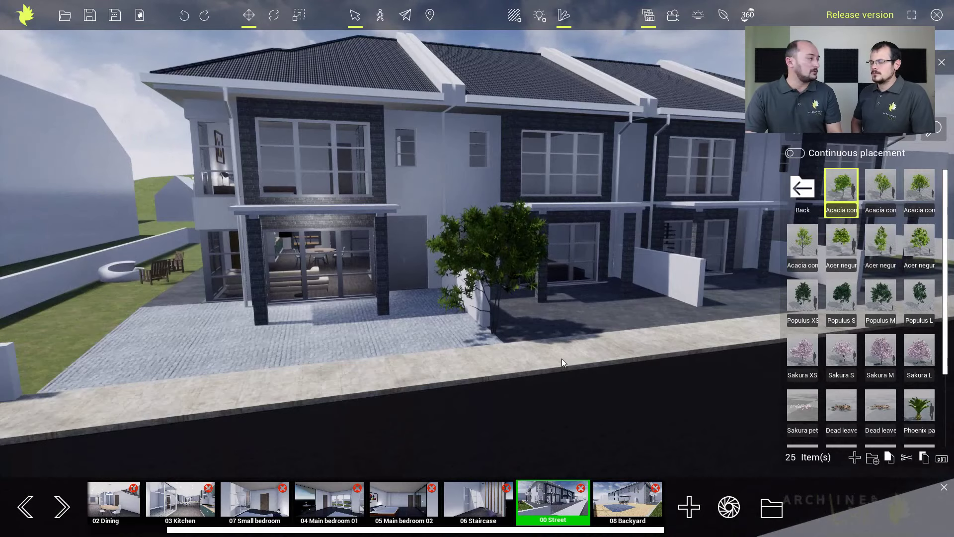
{"action": "right_click_drag", "start_coordinate": [497, 372], "coordinate": [538, 366]}
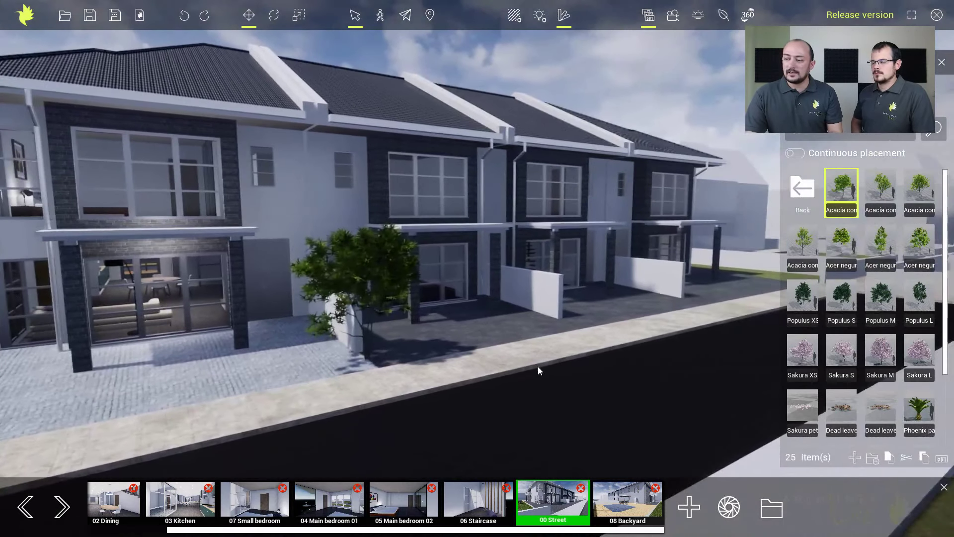
{"action": "left_click", "coordinate": [362, 270]}
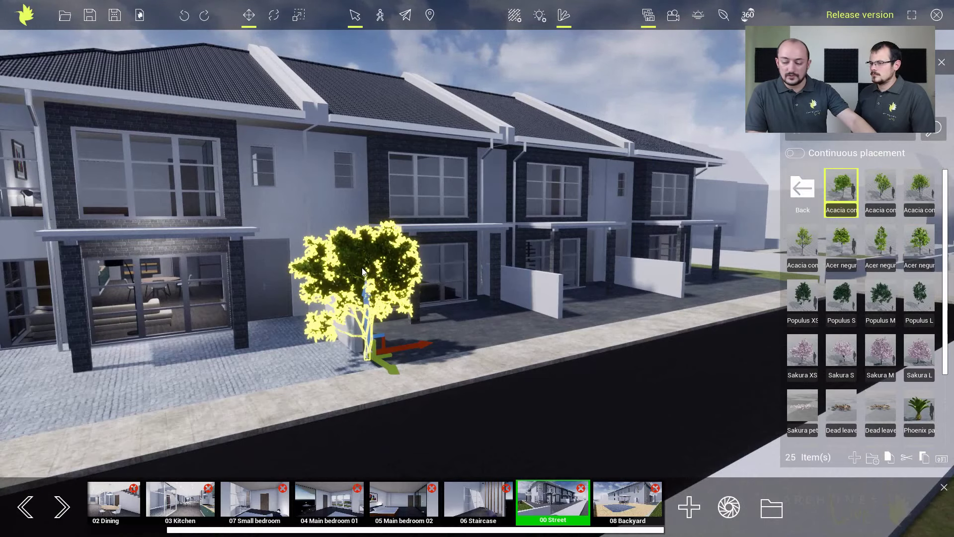
{"action": "key", "text": "Escape"}
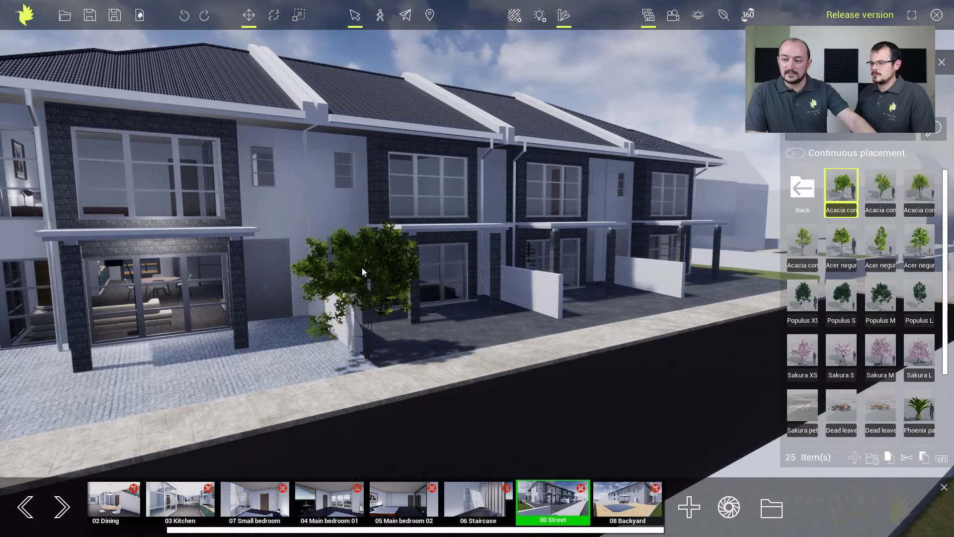
{"action": "left_click", "coordinate": [571, 322]}
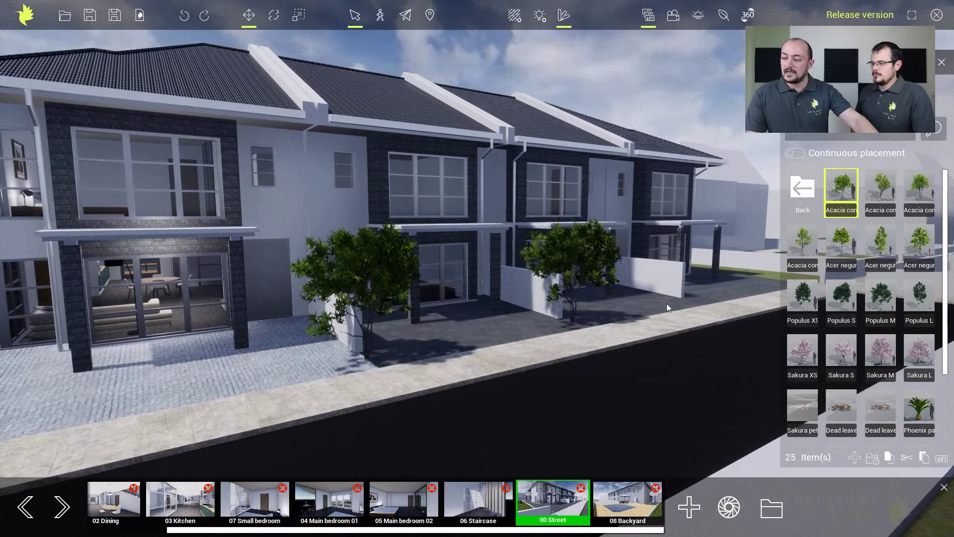
{"action": "left_click", "coordinate": [694, 302]}
Step: Place one more acacia copy on the side garden lawn and two on the neighbouring lawn beyond the garden wall
{"action": "right_click_drag", "start_coordinate": [614, 312], "coordinate": [500, 320]}
{"action": "left_click", "coordinate": [354, 275]}
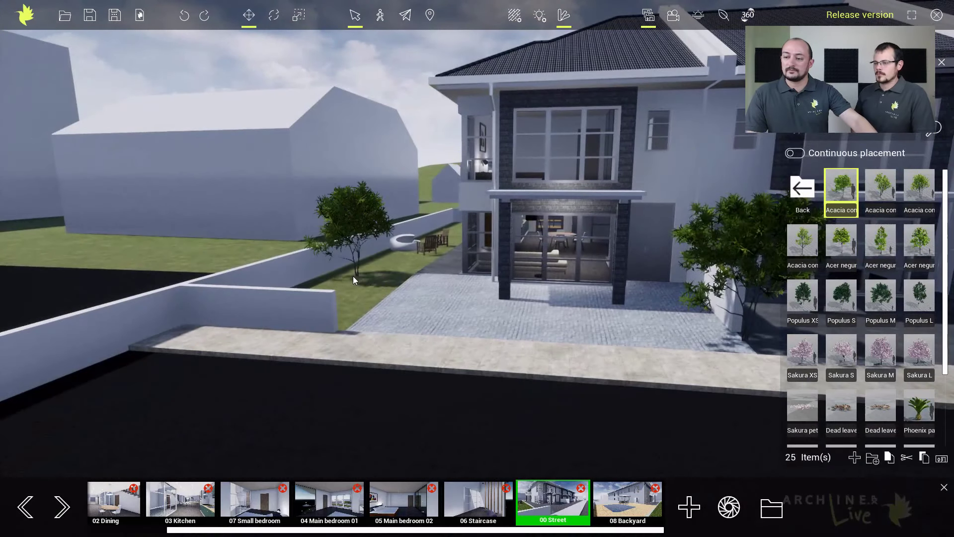
{"action": "left_click", "coordinate": [253, 248]}
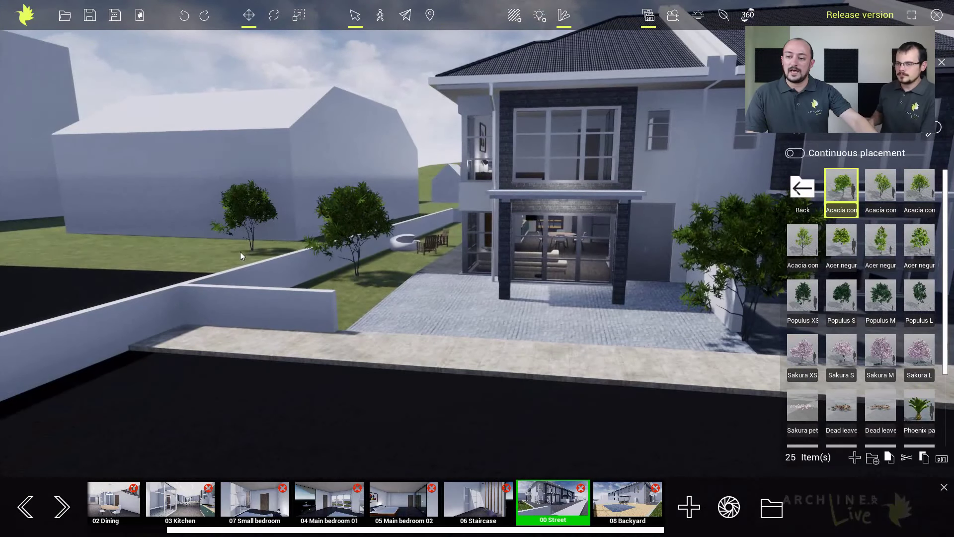
{"action": "left_click", "coordinate": [109, 252]}
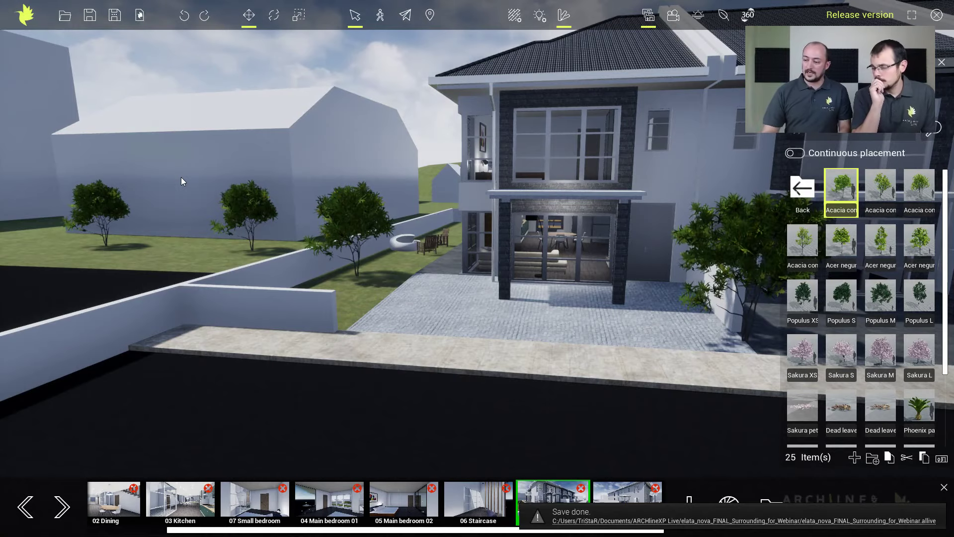
Step: Place the next larger Acacia confusa on the grass beyond the far end of the house row
{"action": "right_click_drag", "start_coordinate": [304, 273], "coordinate": [324, 276]}
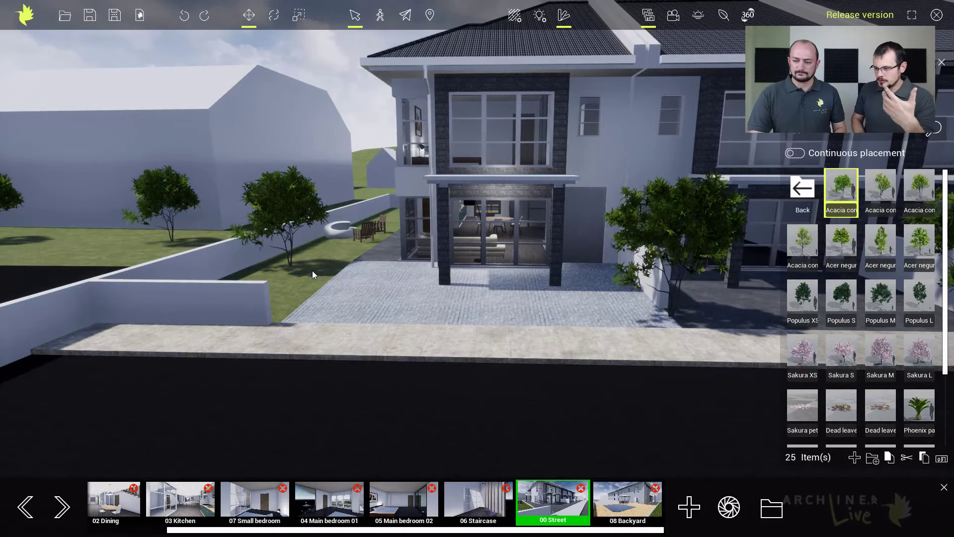
{"action": "right_click_drag", "start_coordinate": [306, 275], "coordinate": [511, 281]}
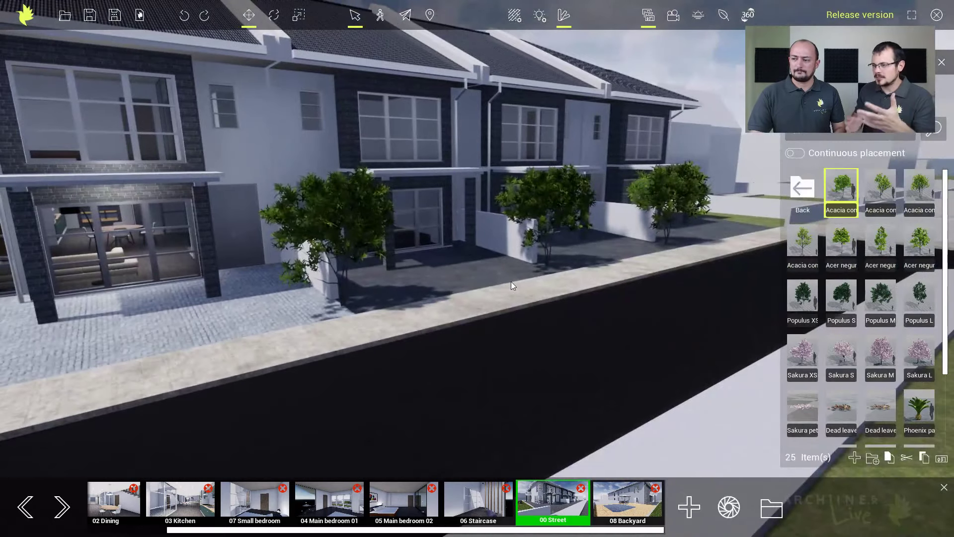
{"action": "scroll", "coordinate": [354, 287], "scroll_direction": "down", "scroll_amount": 5}
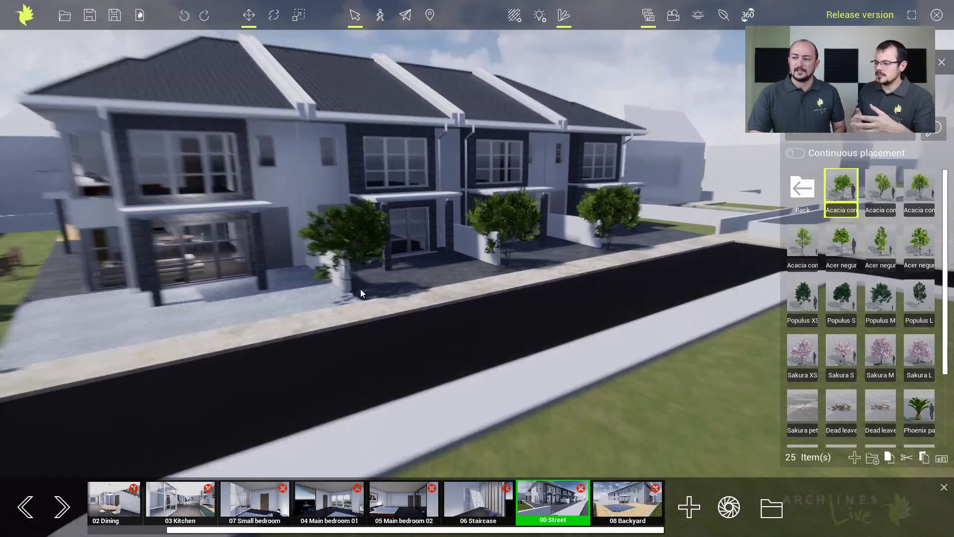
{"action": "middle_click_drag", "start_coordinate": [360, 288], "coordinate": [414, 309]}
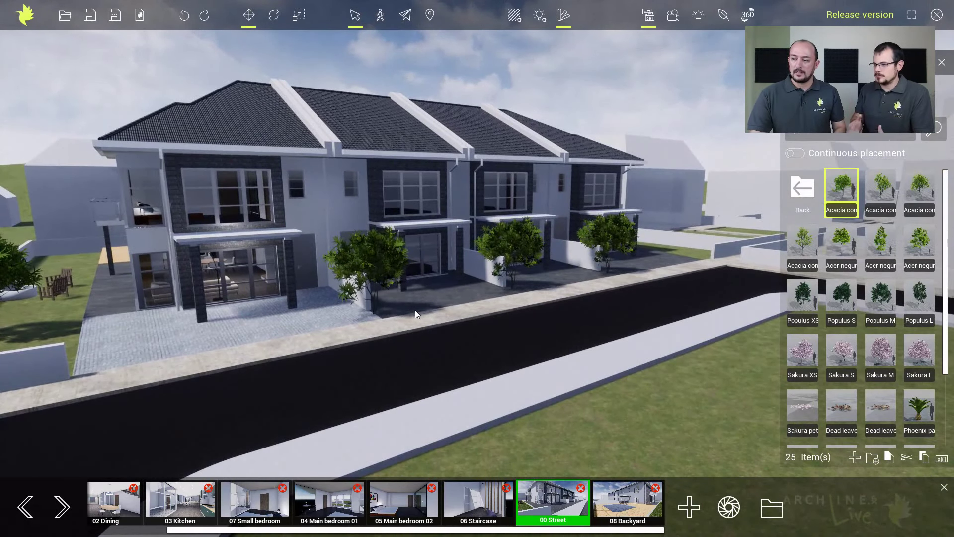
{"action": "middle_click_drag", "start_coordinate": [458, 350], "coordinate": [603, 187]}
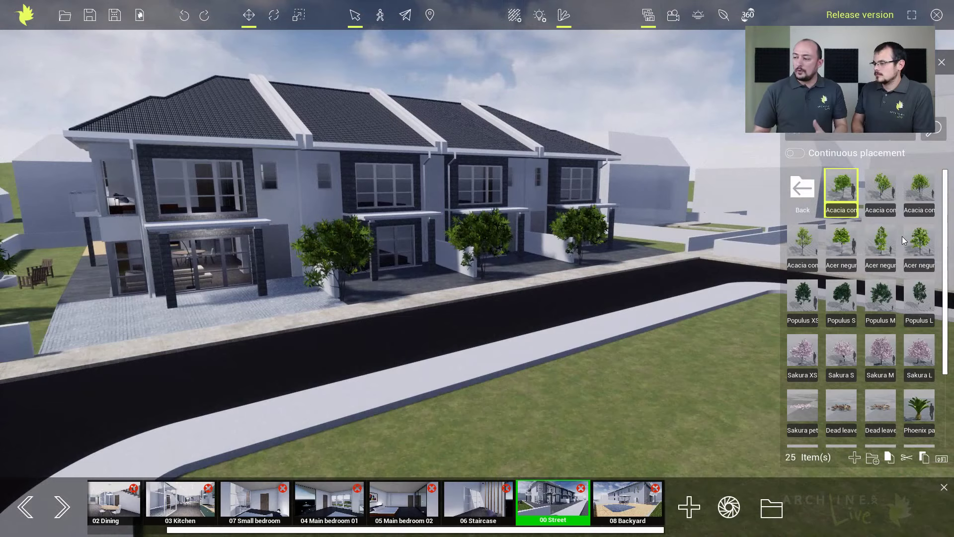
{"action": "middle_click_drag", "start_coordinate": [667, 267], "coordinate": [627, 270]}
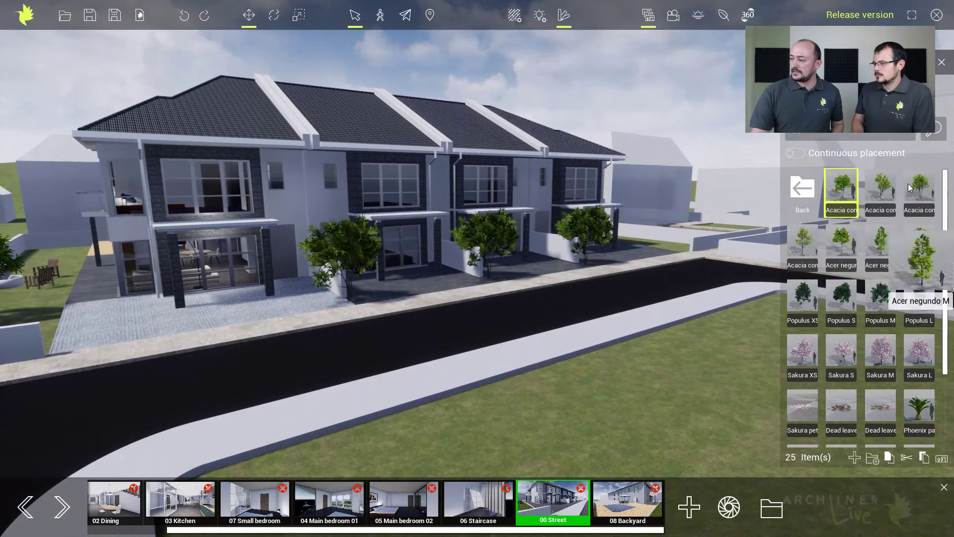
{"action": "left_click_drag", "start_coordinate": [886, 187], "coordinate": [669, 246]}
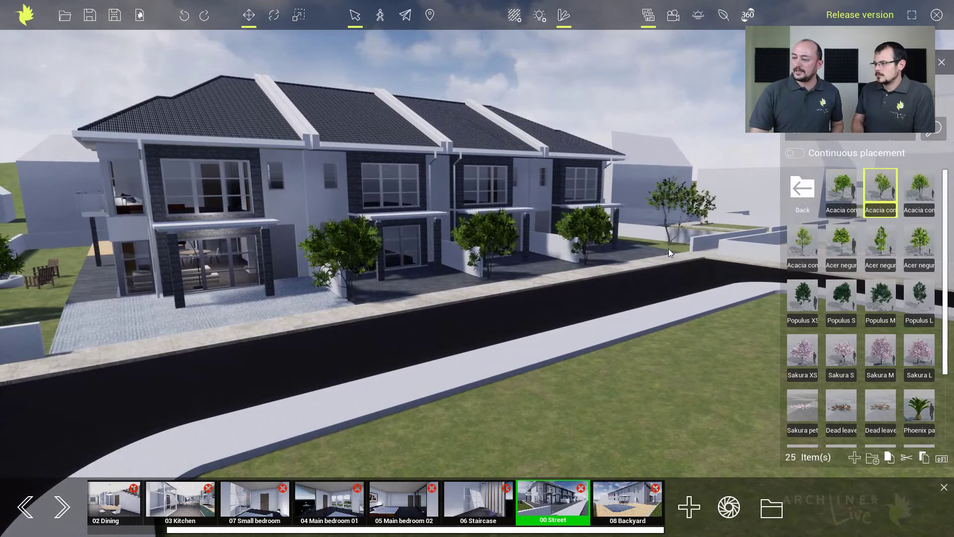
Step: Place an Acacia confusa L between the two small trees on the neighbouring lawn beyond the garden wall
{"action": "right_click_drag", "start_coordinate": [669, 249], "coordinate": [562, 258]}
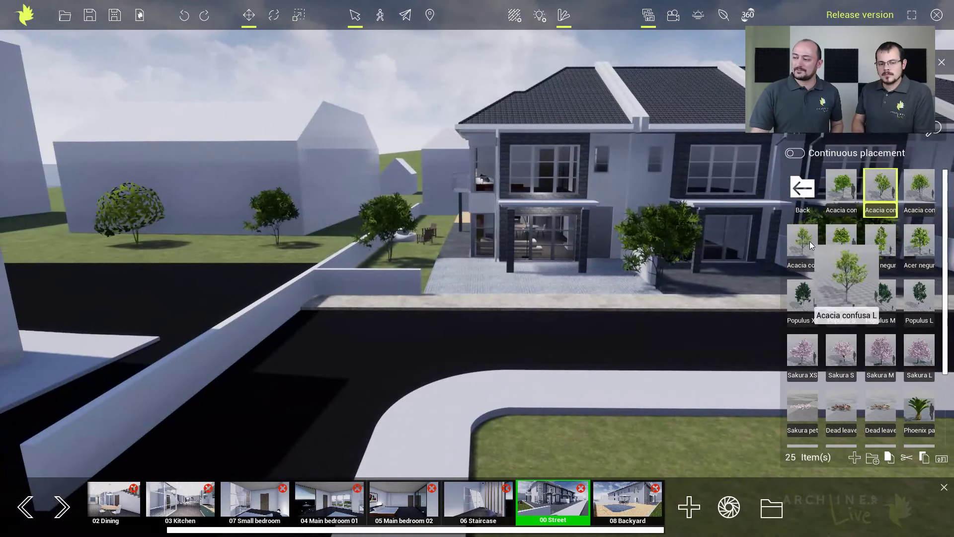
{"action": "left_click_drag", "start_coordinate": [809, 240], "coordinate": [190, 247]}
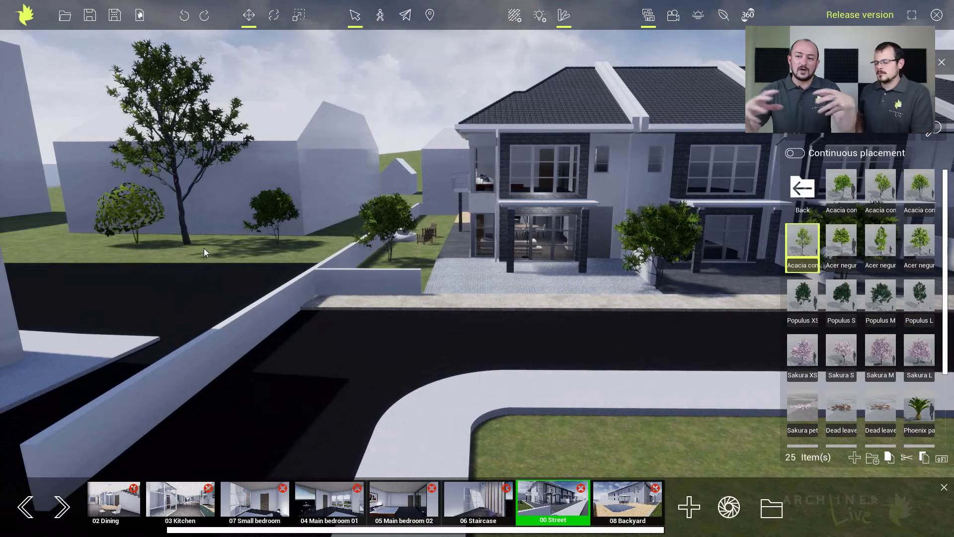
{"action": "scroll", "coordinate": [227, 261], "scroll_direction": "up", "scroll_amount": 2}
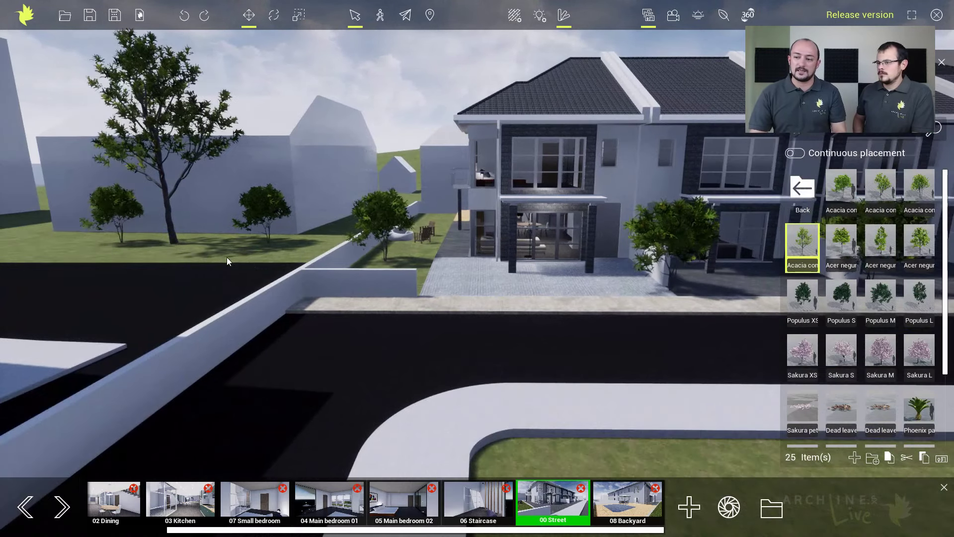
{"action": "middle_click_drag", "start_coordinate": [422, 296], "coordinate": [350, 311]}
{"action": "scroll", "coordinate": [345, 306], "scroll_direction": "up", "scroll_amount": 3}
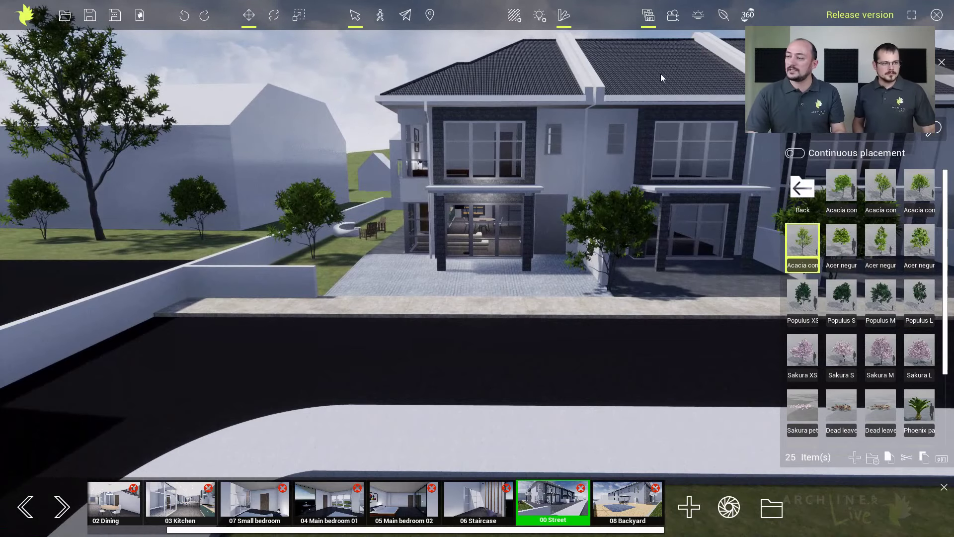
Step: Activate the vegetation brush with the Grass field preset, a brush radius of 32 and a field grass ratio of 1.0
{"action": "left_click", "coordinate": [723, 15]}
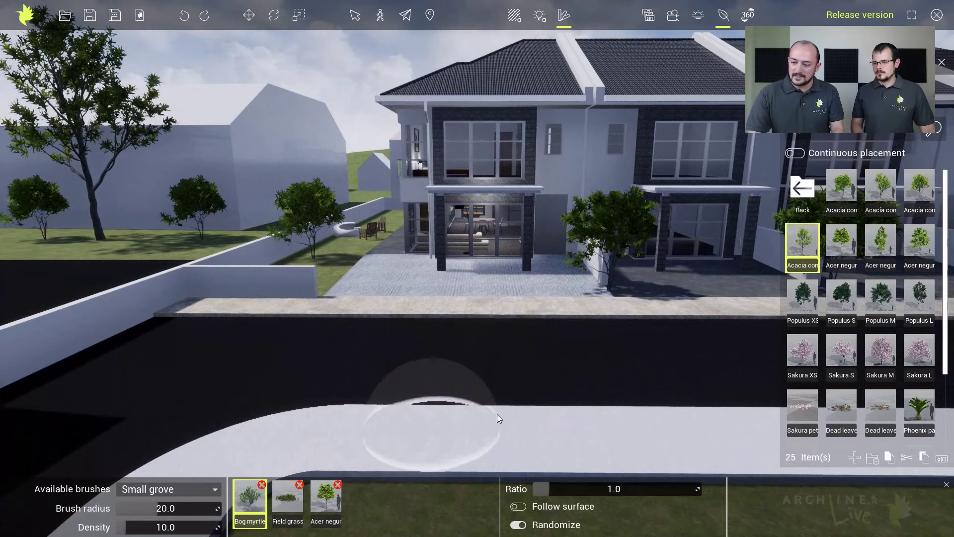
{"action": "scroll", "coordinate": [546, 375], "scroll_direction": "down", "scroll_amount": 3}
{"action": "scroll", "coordinate": [553, 374], "scroll_direction": "down", "scroll_amount": 1}
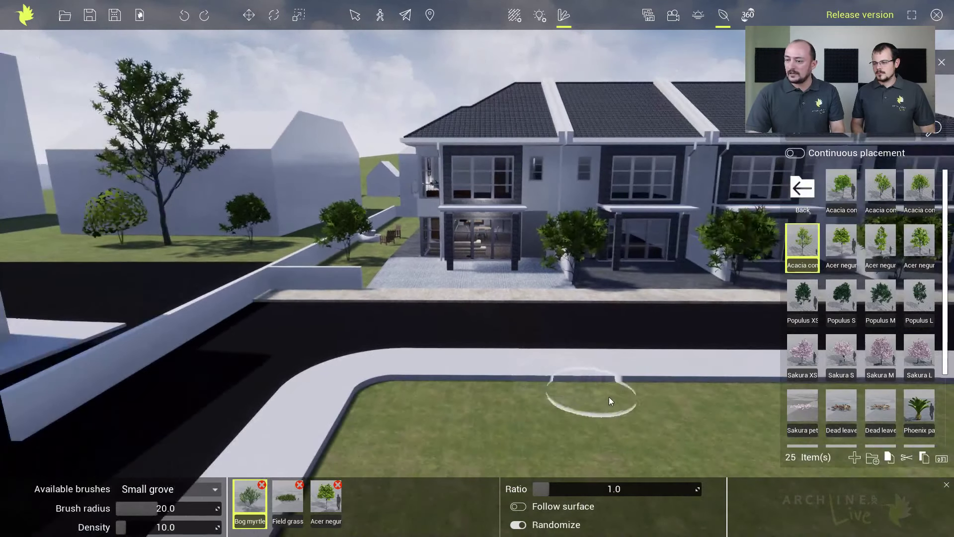
{"action": "middle_click_drag", "start_coordinate": [610, 397], "coordinate": [395, 309]}
{"action": "middle_click_drag", "start_coordinate": [472, 377], "coordinate": [309, 301]}
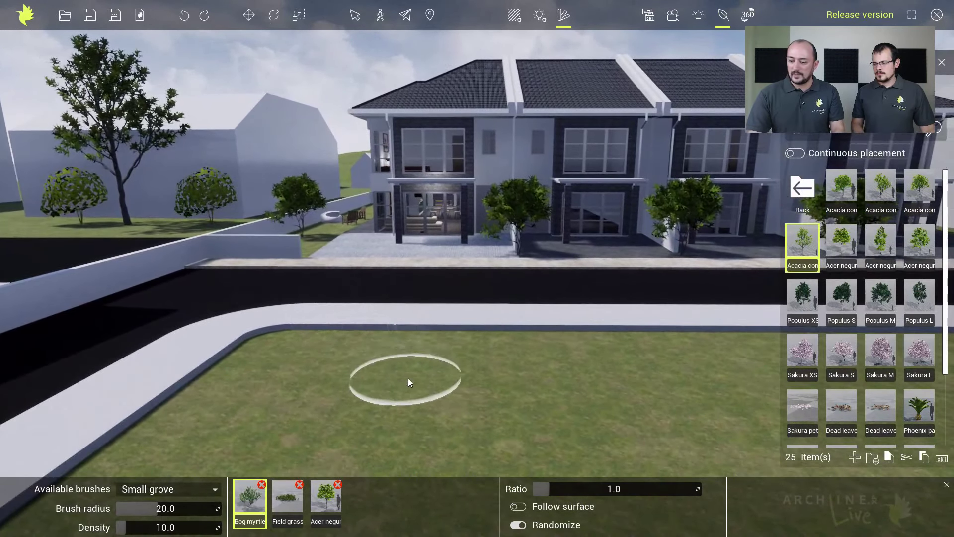
{"action": "scroll", "coordinate": [408, 374], "scroll_direction": "down", "scroll_amount": 4}
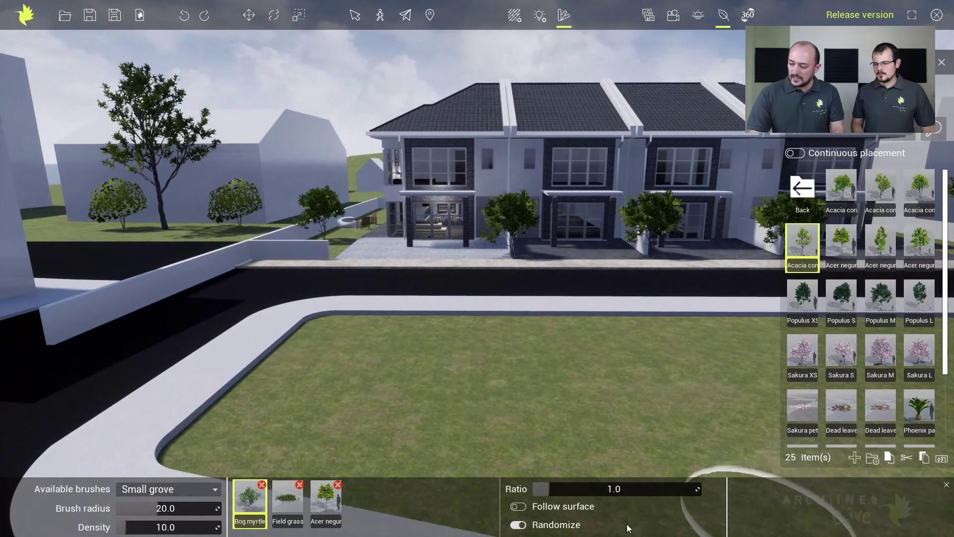
{"action": "left_click", "coordinate": [200, 489]}
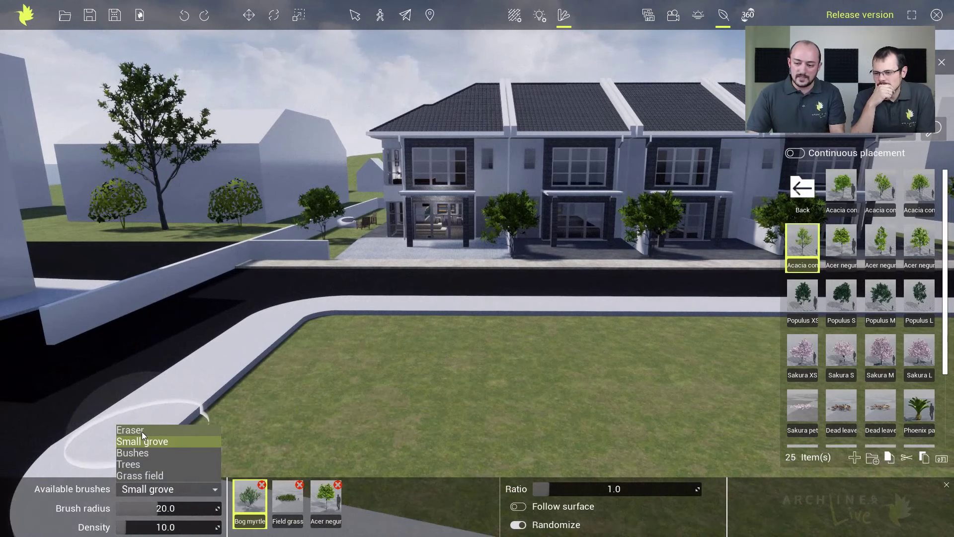
{"action": "left_click", "coordinate": [136, 473]}
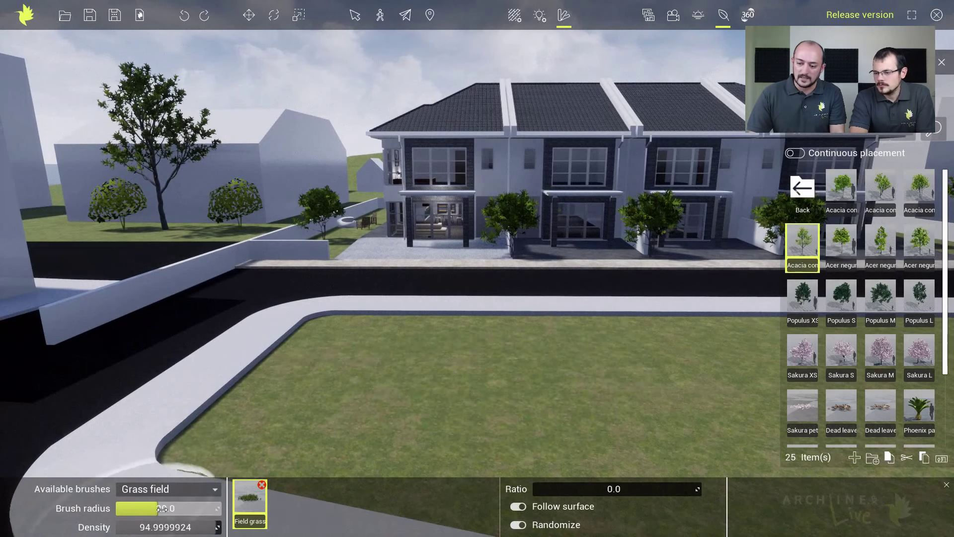
{"action": "left_click_drag", "start_coordinate": [166, 508], "coordinate": [182, 508]}
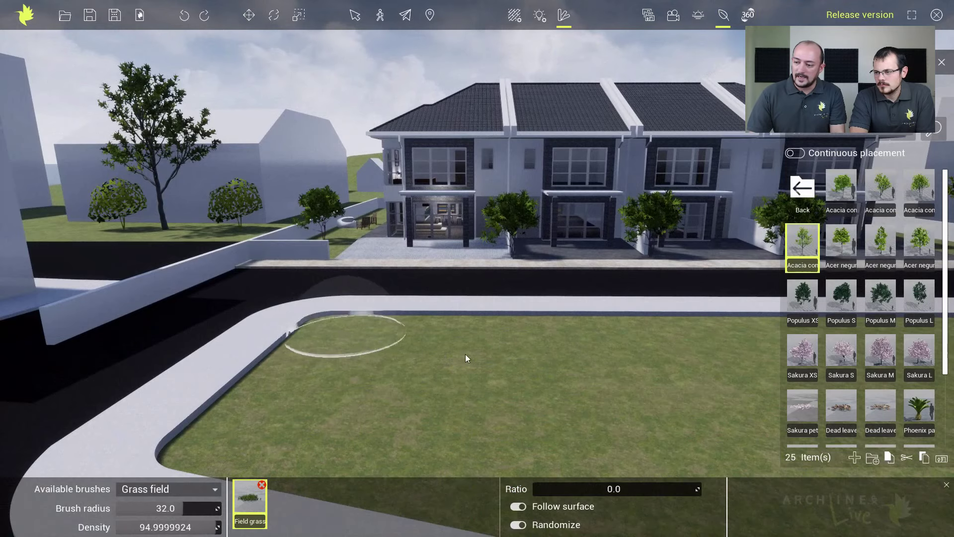
{"action": "scroll", "coordinate": [511, 355], "scroll_direction": "up", "scroll_amount": 2}
{"action": "scroll", "coordinate": [522, 380], "scroll_direction": "down", "scroll_amount": 3}
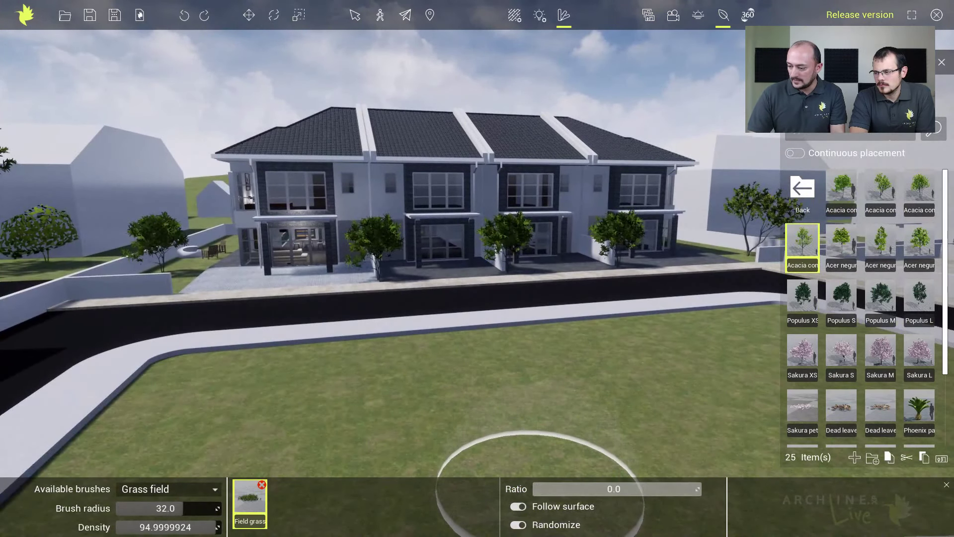
{"action": "left_click", "coordinate": [541, 489]}
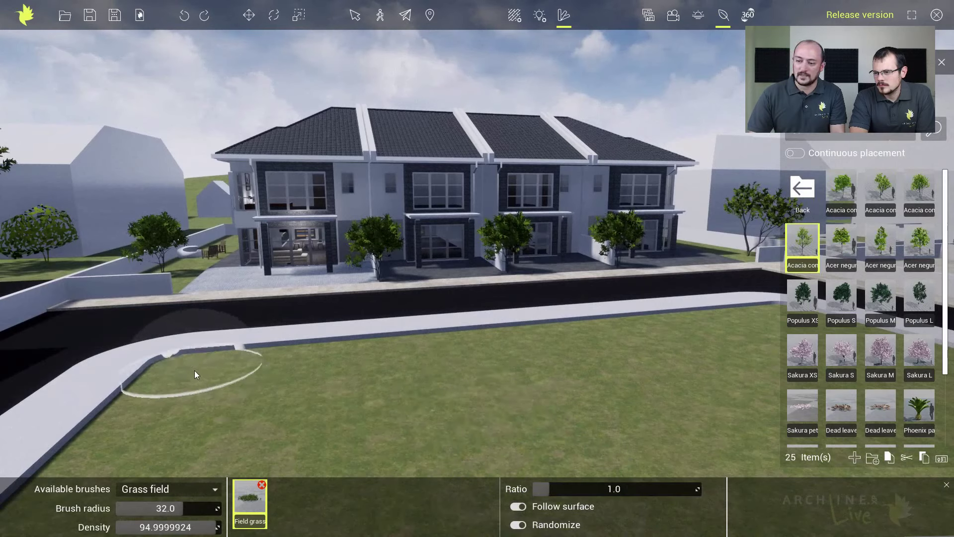
Step: Paint field grass over the large lawn across the street from the row houses, including its far end and near edge
{"action": "mouse_move", "coordinate": [195, 371]}
{"action": "left_mouse_down"}
{"action": "mouse_move", "coordinate": [455, 356]}
{"action": "mouse_move", "coordinate": [775, 316]}
{"action": "mouse_move", "coordinate": [720, 364]}
{"action": "mouse_move", "coordinate": [424, 395]}
{"action": "mouse_move", "coordinate": [240, 400]}
{"action": "mouse_move", "coordinate": [142, 416]}
{"action": "mouse_move", "coordinate": [145, 458]}
{"action": "mouse_move", "coordinate": [375, 467]}
{"action": "mouse_move", "coordinate": [662, 446]}
{"action": "mouse_move", "coordinate": [742, 416]}
{"action": "mouse_move", "coordinate": [732, 390]}
{"action": "mouse_move", "coordinate": [738, 369]}
{"action": "left_mouse_up"}
{"action": "scroll", "coordinate": [694, 411], "scroll_direction": "down", "scroll_amount": 2}
{"action": "mouse_move", "coordinate": [738, 369]}
{"action": "right_mouse_down"}
{"action": "mouse_move", "coordinate": [688, 377]}
{"action": "mouse_move", "coordinate": [761, 365]}
{"action": "mouse_move", "coordinate": [730, 348]}
{"action": "right_mouse_up"}
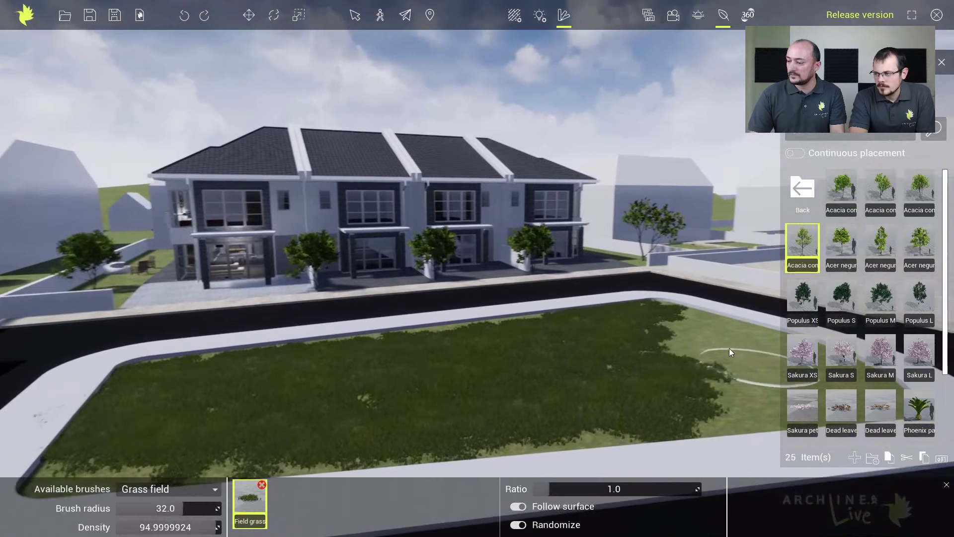
{"action": "mouse_move", "coordinate": [687, 318]}
{"action": "left_mouse_down"}
{"action": "mouse_move", "coordinate": [711, 332]}
{"action": "mouse_move", "coordinate": [675, 352]}
{"action": "mouse_move", "coordinate": [755, 348]}
{"action": "mouse_move", "coordinate": [770, 381]}
{"action": "mouse_move", "coordinate": [723, 420]}
{"action": "mouse_move", "coordinate": [607, 417]}
{"action": "left_mouse_up"}
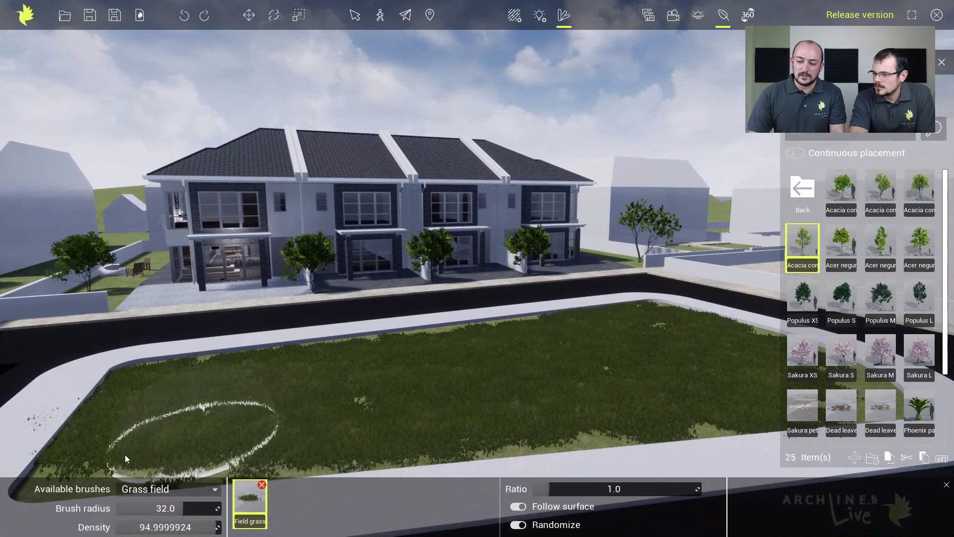
{"action": "left_click", "coordinate": [102, 470]}
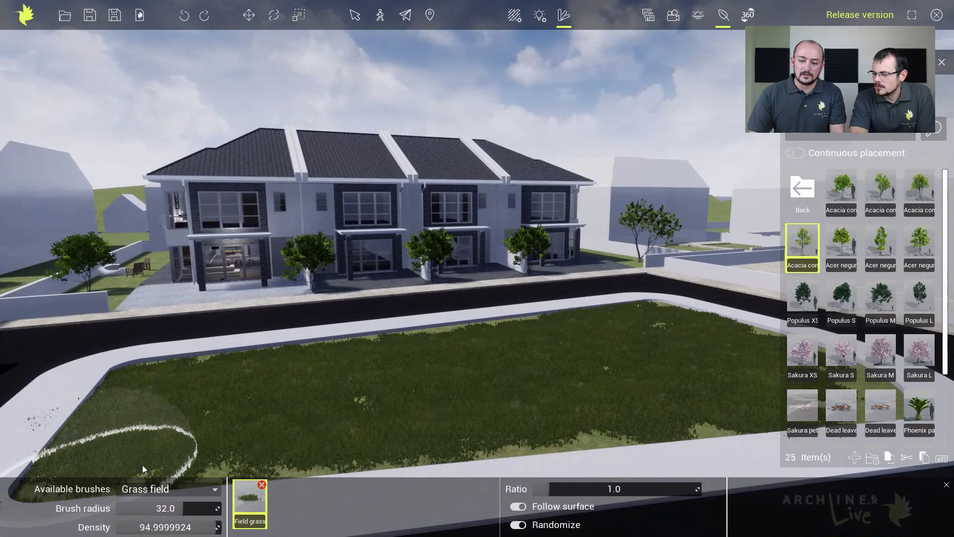
{"action": "scroll", "coordinate": [216, 444], "scroll_direction": "down", "scroll_amount": 1}
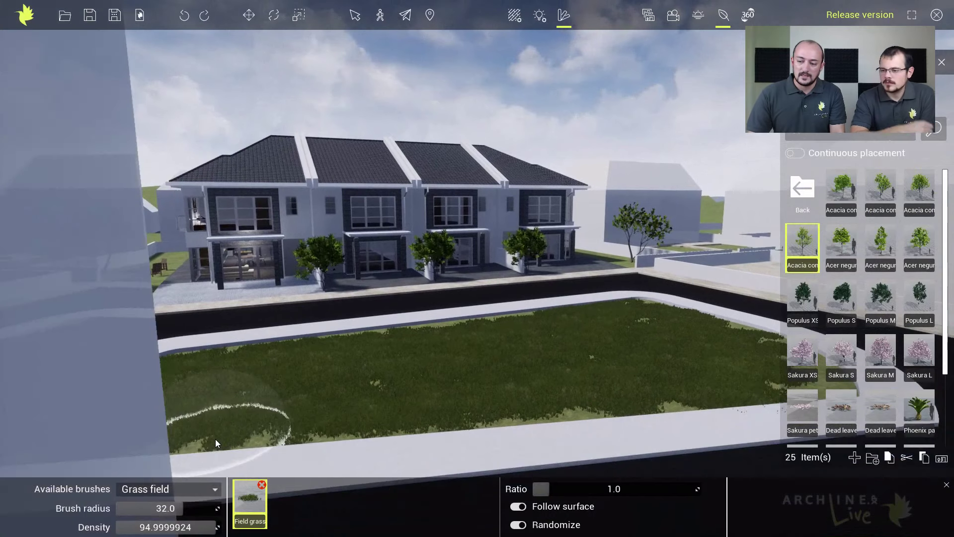
{"action": "mouse_move", "coordinate": [216, 439]}
{"action": "left_mouse_down"}
{"action": "mouse_move", "coordinate": [315, 434]}
{"action": "mouse_move", "coordinate": [330, 451]}
{"action": "mouse_move", "coordinate": [354, 446]}
{"action": "left_mouse_up"}
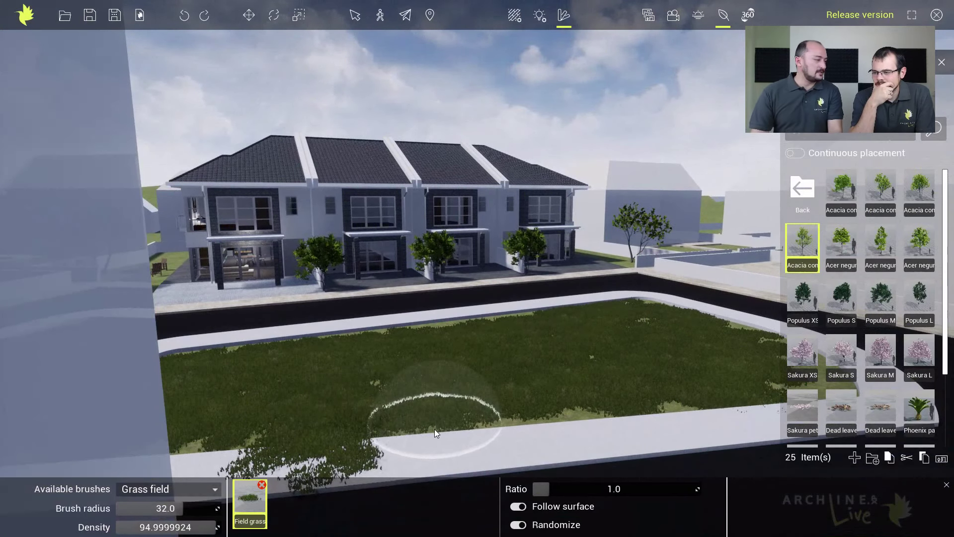
Step: Erase the grass spilled onto the pavement around the lawn using the Eraser brush with a radius of 18
{"action": "scroll", "coordinate": [416, 425], "scroll_direction": "up", "scroll_amount": 1}
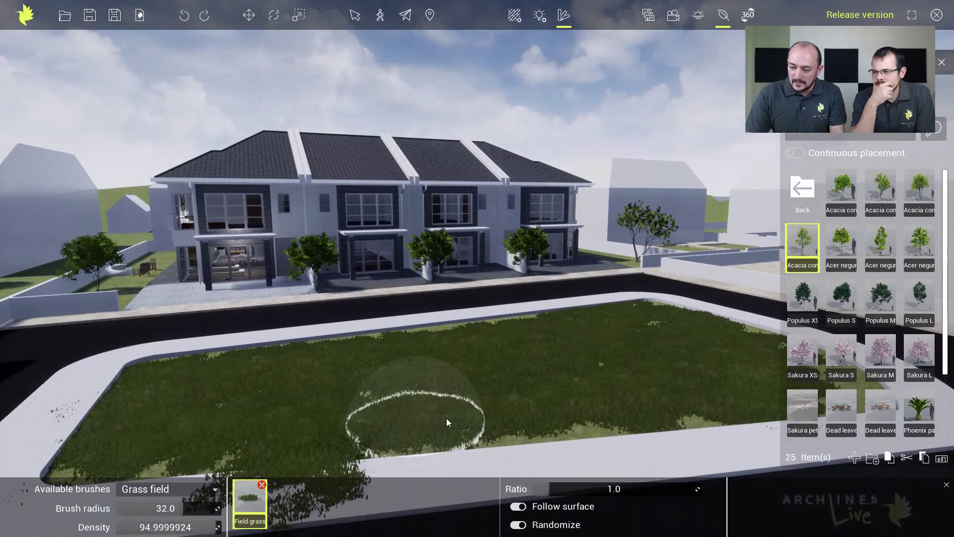
{"action": "right_click_drag", "start_coordinate": [440, 418], "coordinate": [440, 419]}
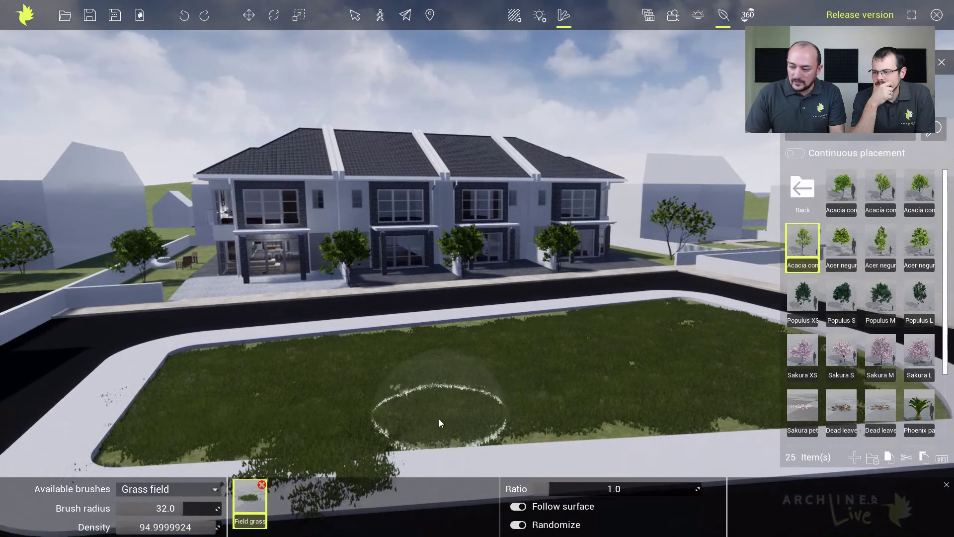
{"action": "left_click", "coordinate": [206, 486]}
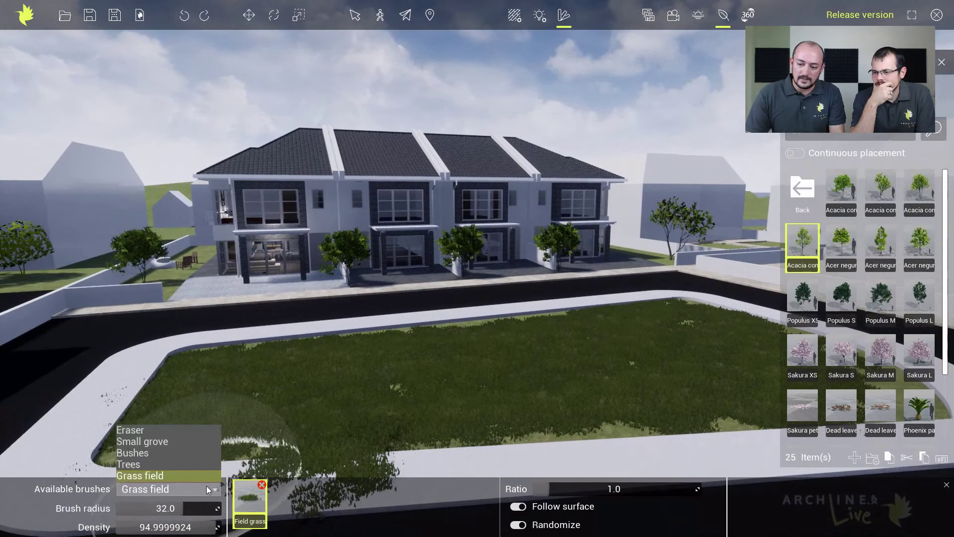
{"action": "left_click", "coordinate": [148, 431]}
{"action": "left_click_drag", "start_coordinate": [179, 509], "coordinate": [153, 509]}
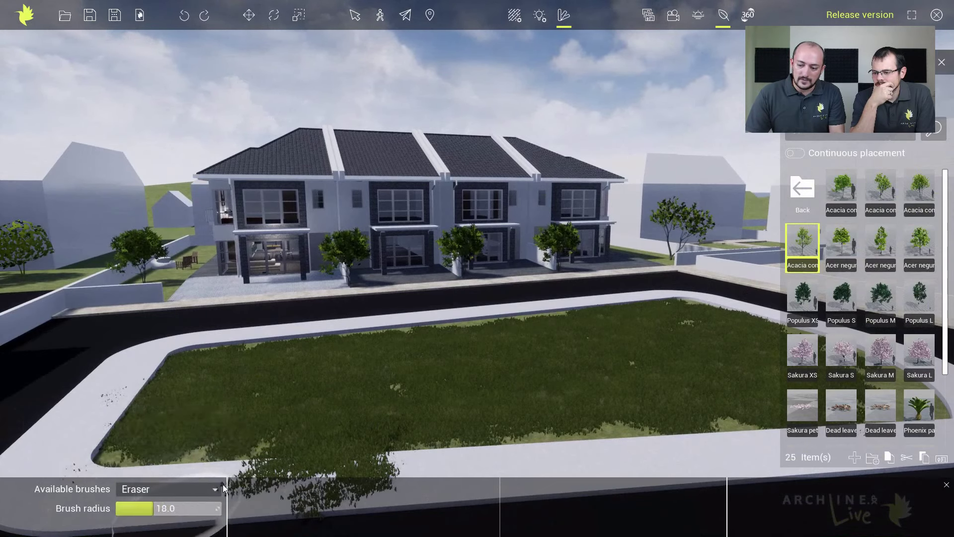
{"action": "scroll", "coordinate": [397, 376], "scroll_direction": "up", "scroll_amount": 5}
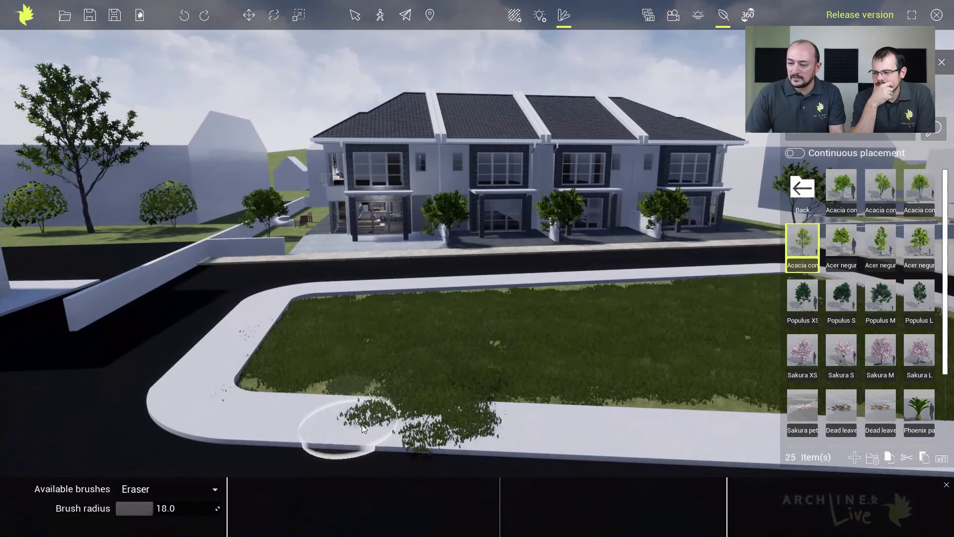
{"action": "mouse_move", "coordinate": [362, 425]}
{"action": "left_mouse_down"}
{"action": "mouse_move", "coordinate": [456, 431]}
{"action": "mouse_move", "coordinate": [256, 399]}
{"action": "mouse_move", "coordinate": [194, 401]}
{"action": "mouse_move", "coordinate": [192, 374]}
{"action": "mouse_move", "coordinate": [231, 351]}
{"action": "mouse_move", "coordinate": [248, 308]}
{"action": "left_mouse_up"}
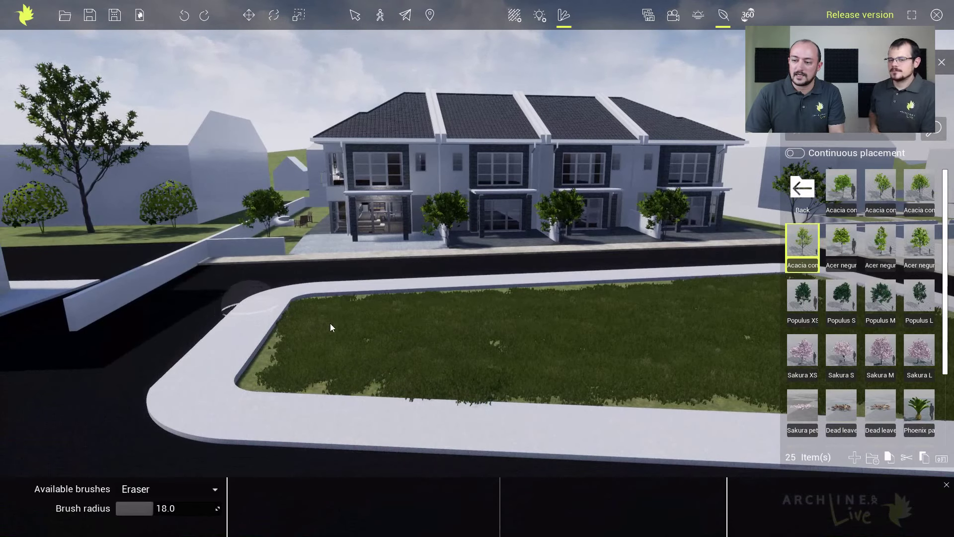
Step: Examine the painted grass up close in front of the row houses
{"action": "scroll", "coordinate": [424, 341], "scroll_direction": "up", "scroll_amount": 2}
{"action": "scroll", "coordinate": [449, 337], "scroll_direction": "up", "scroll_amount": 2}
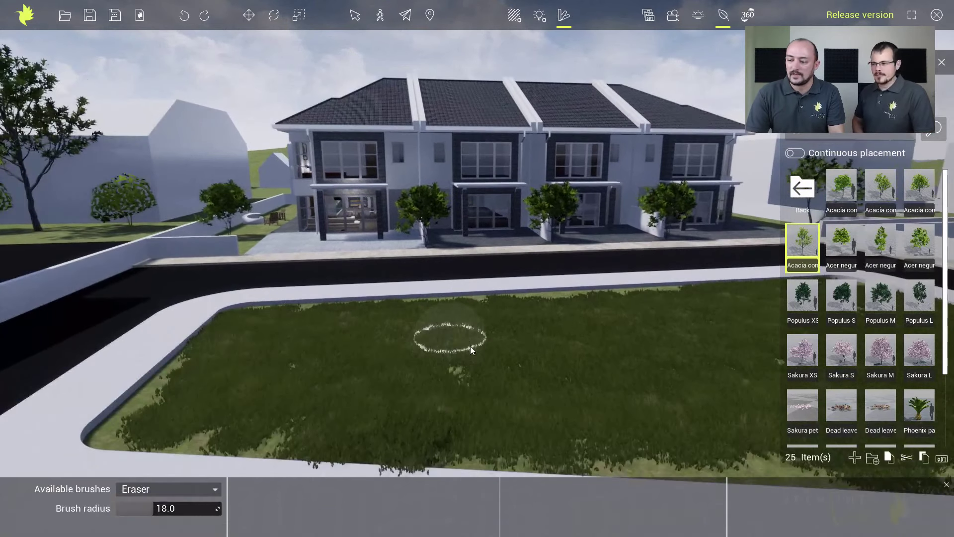
{"action": "scroll", "coordinate": [478, 358], "scroll_direction": "up", "scroll_amount": 2}
{"action": "scroll", "coordinate": [447, 368], "scroll_direction": "up", "scroll_amount": 1}
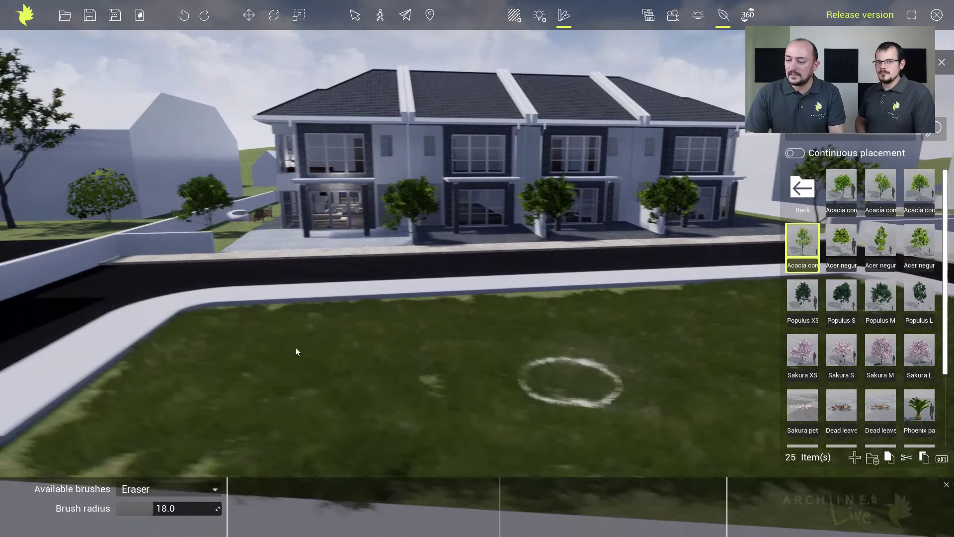
{"action": "middle_click_drag", "start_coordinate": [295, 347], "coordinate": [155, 335]}
{"action": "scroll", "coordinate": [391, 356], "scroll_direction": "up", "scroll_amount": 2}
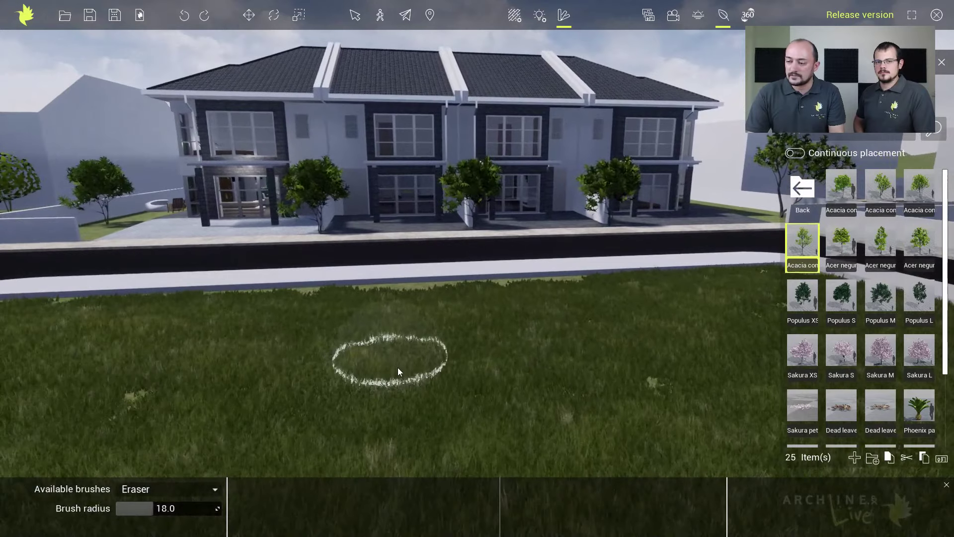
{"action": "scroll", "coordinate": [407, 323], "scroll_direction": "up", "scroll_amount": 2}
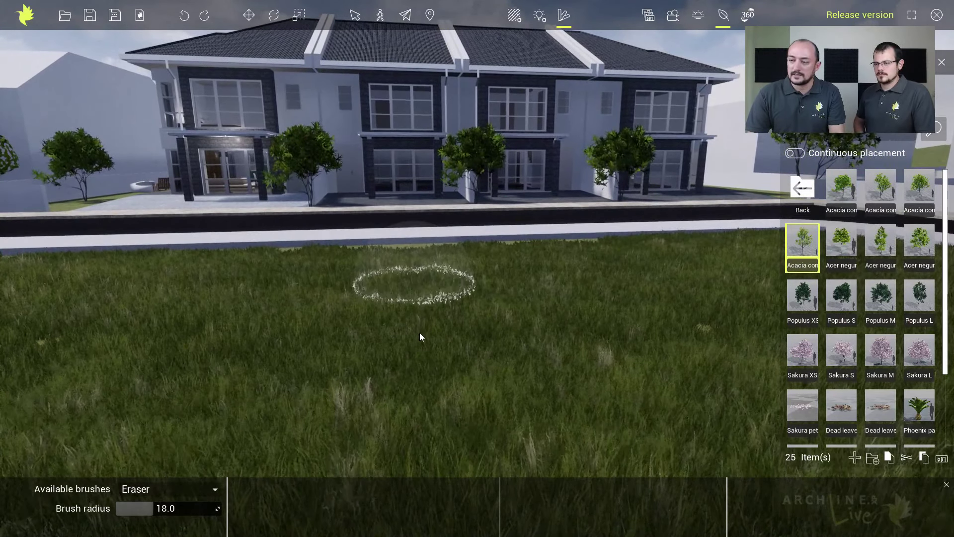
{"action": "middle_click_drag", "start_coordinate": [419, 333], "coordinate": [426, 435]}
{"action": "scroll", "coordinate": [426, 423], "scroll_direction": "down", "scroll_amount": 1}
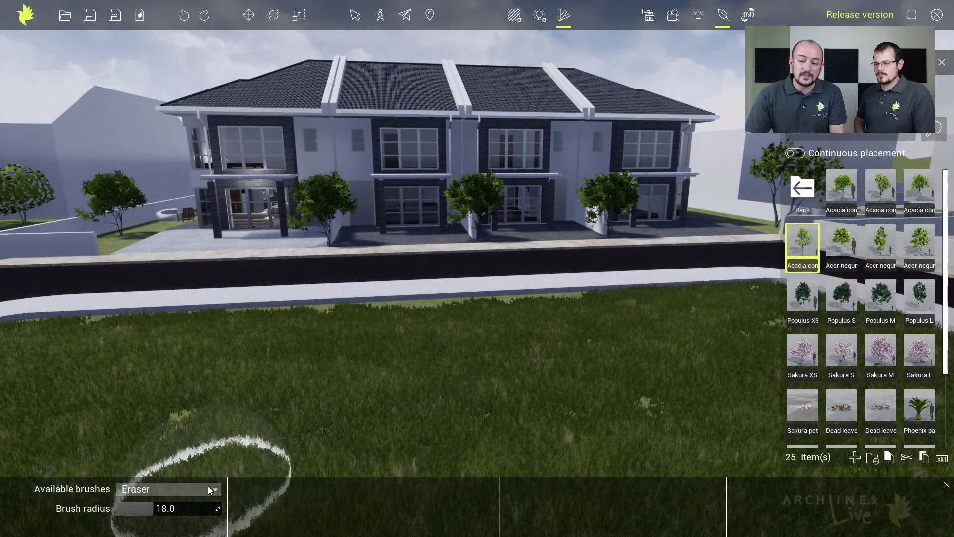
Step: Paint bog myrtle bushes near both ends of the lawn using the Bushes brush with a radius of 10
{"action": "left_click", "coordinate": [207, 489]}
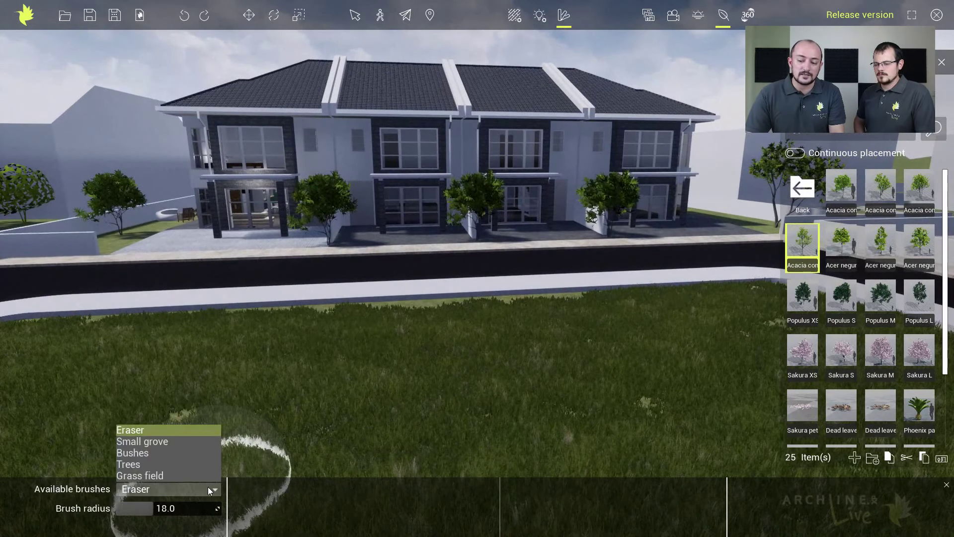
{"action": "left_click", "coordinate": [148, 453]}
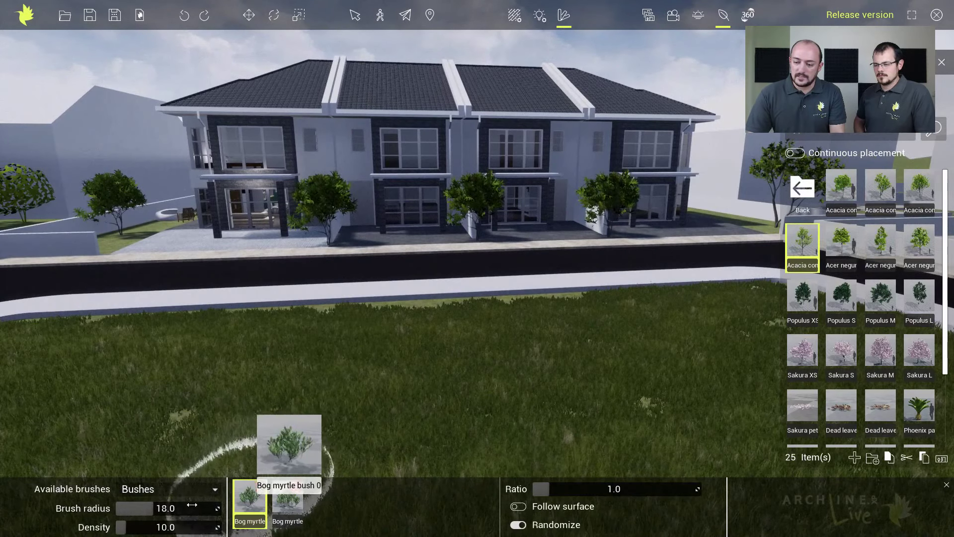
{"action": "left_click_drag", "start_coordinate": [153, 508], "coordinate": [127, 508]}
{"action": "scroll", "coordinate": [188, 438], "scroll_direction": "up", "scroll_amount": 2}
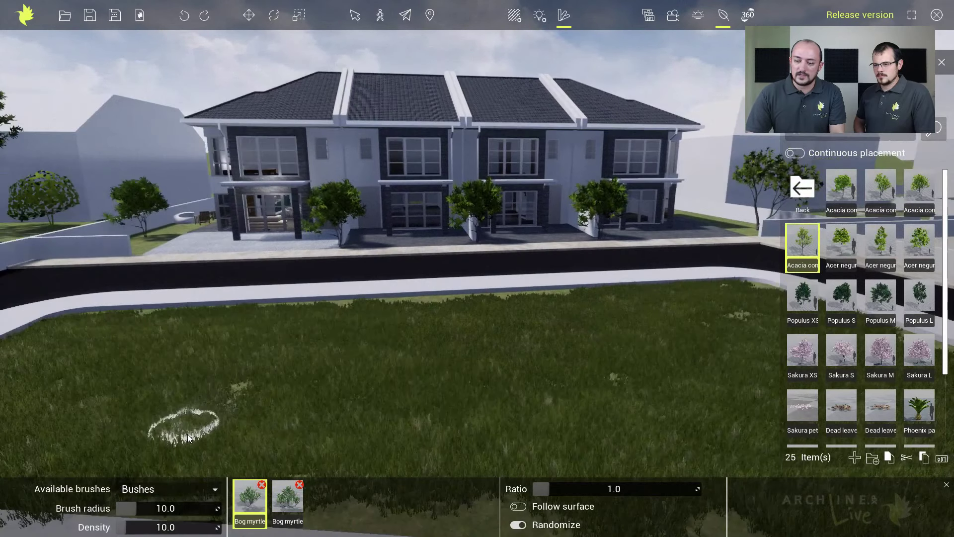
{"action": "scroll", "coordinate": [188, 438], "scroll_direction": "down", "scroll_amount": 1}
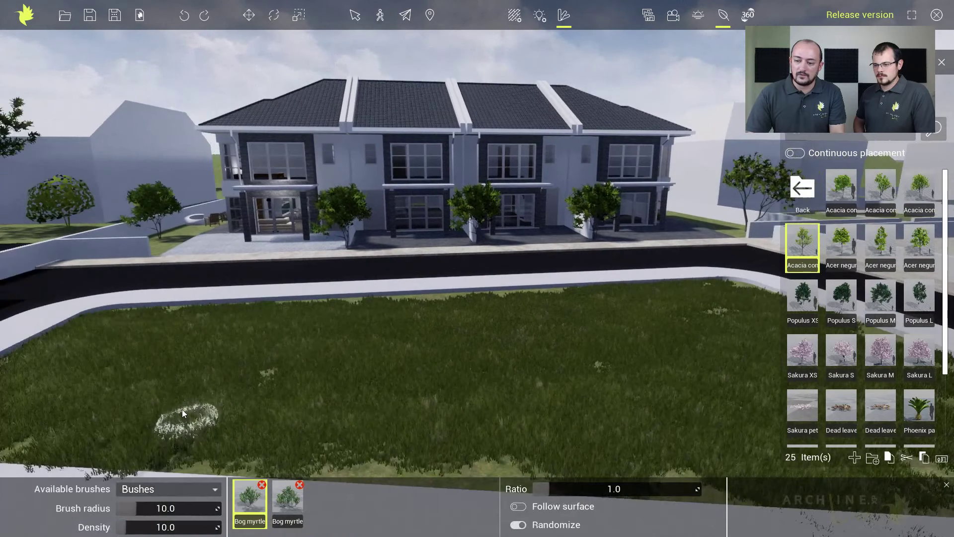
{"action": "left_click", "coordinate": [126, 394]}
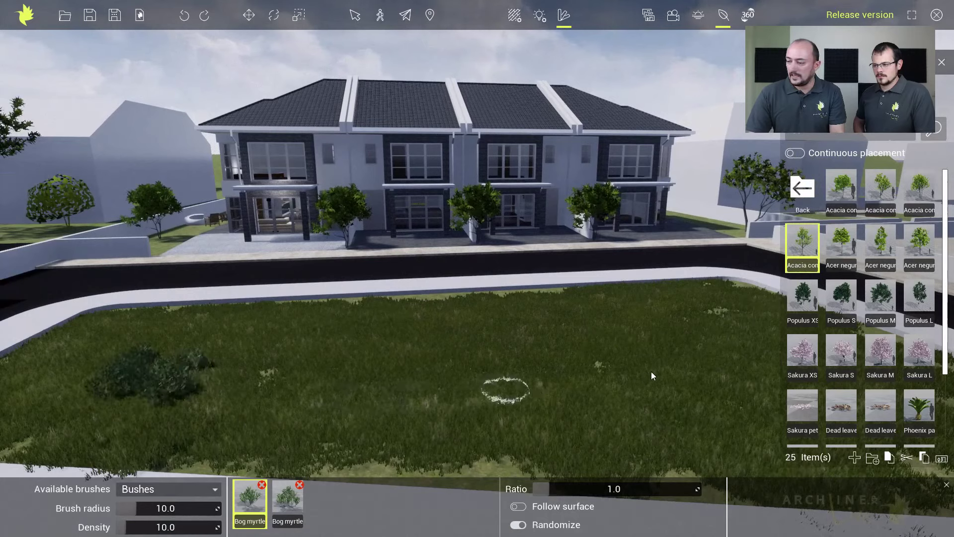
{"action": "left_click", "coordinate": [685, 351]}
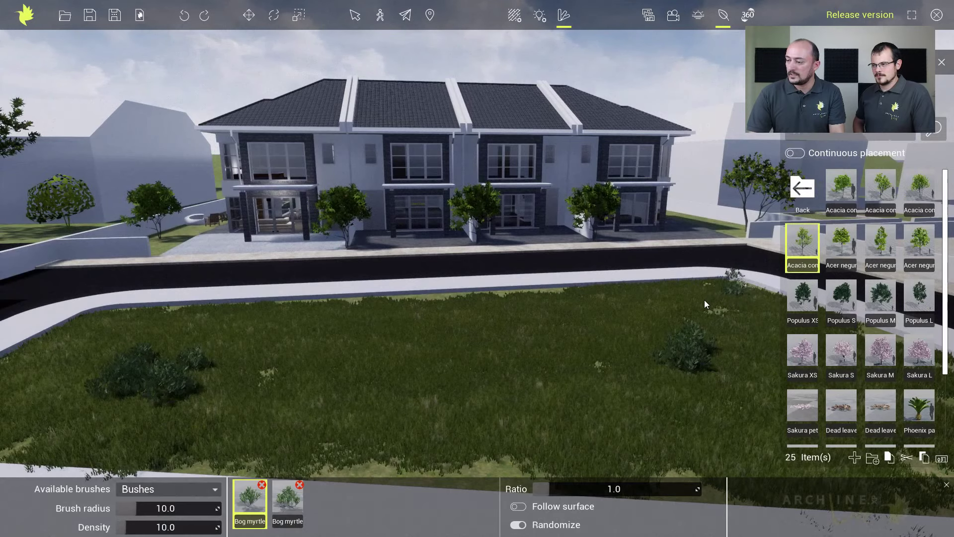
Step: Paint vegetation on the grass beside the end row house using the Small grove brush with a radius of 23
{"action": "right_click_drag", "start_coordinate": [553, 427], "coordinate": [554, 426]}
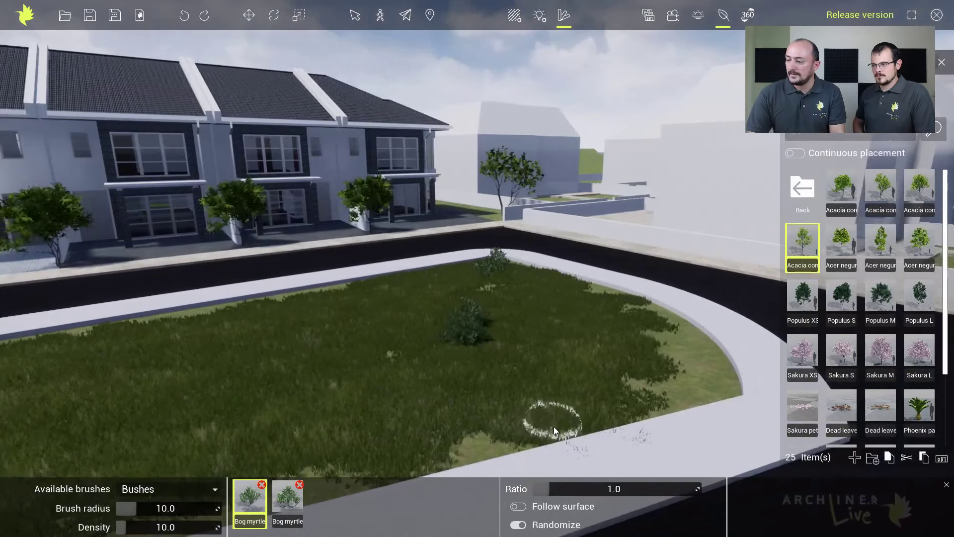
{"action": "left_click", "coordinate": [181, 490]}
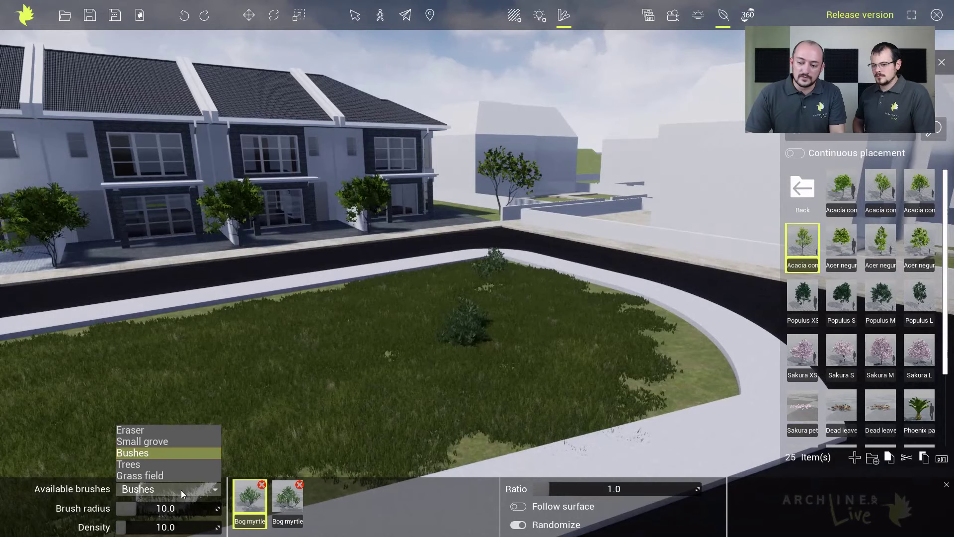
{"action": "left_click", "coordinate": [148, 442]}
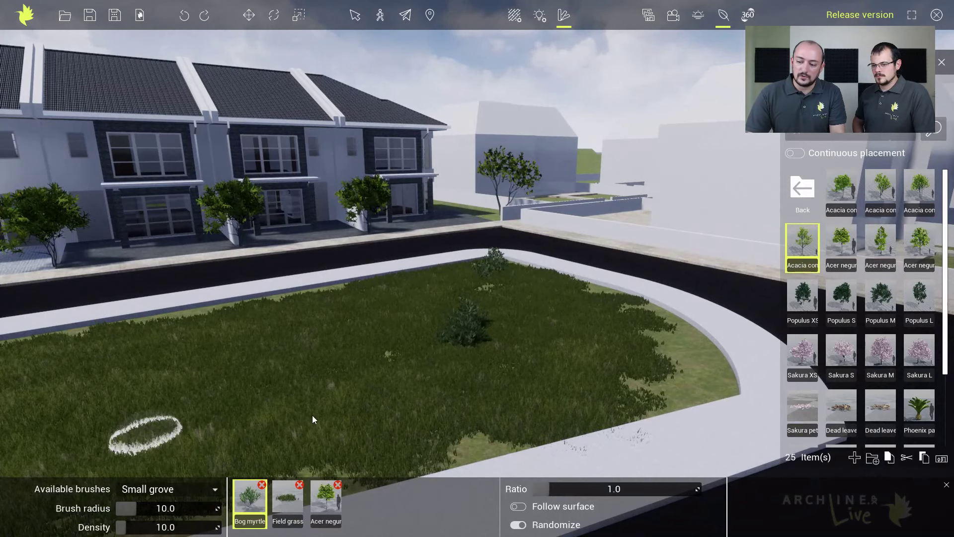
{"action": "mouse_move", "coordinate": [422, 347]}
{"action": "middle_mouse_down"}
{"action": "mouse_move", "coordinate": [235, 439]}
{"action": "mouse_move", "coordinate": [111, 479]}
{"action": "middle_mouse_up"}
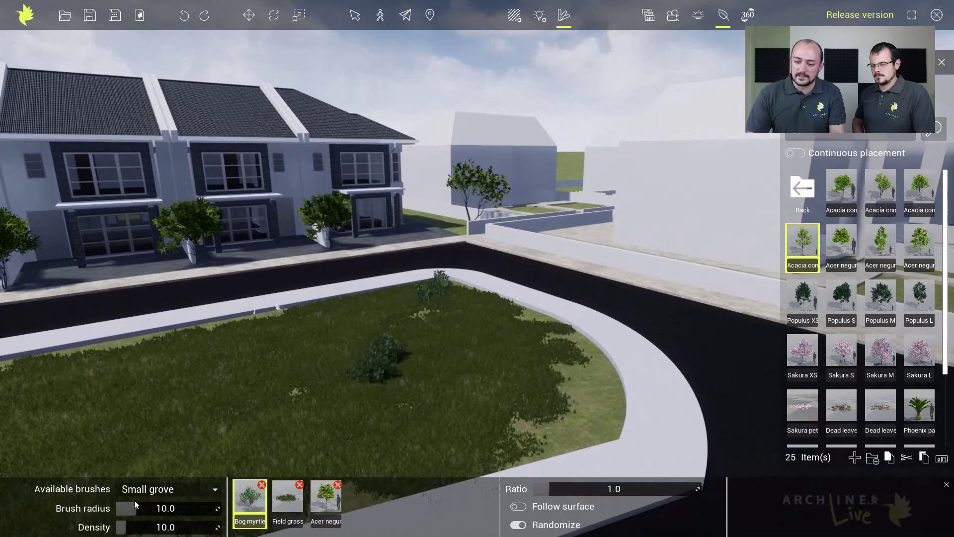
{"action": "left_click_drag", "start_coordinate": [135, 504], "coordinate": [164, 508]}
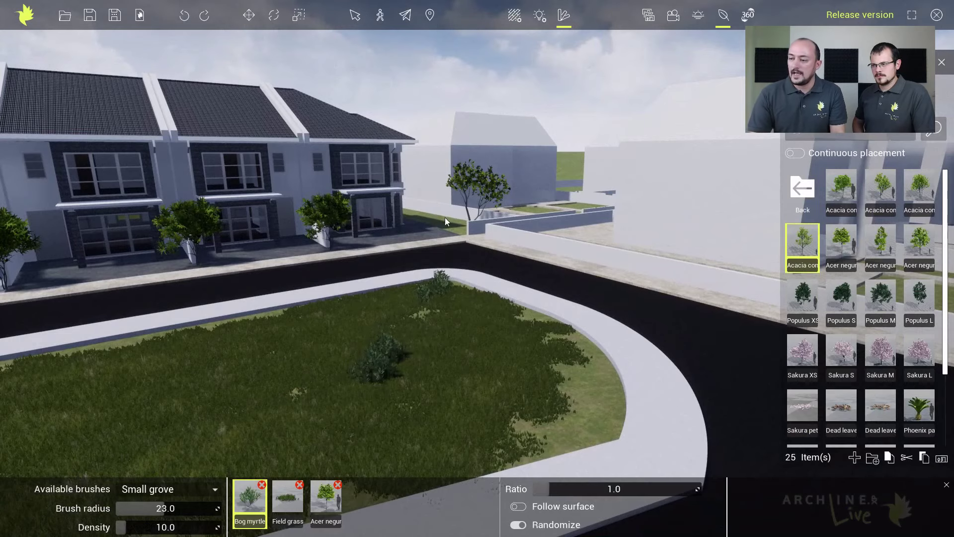
{"action": "middle_click_drag", "start_coordinate": [446, 217], "coordinate": [476, 432]}
{"action": "mouse_move", "coordinate": [450, 272]}
{"action": "middle_mouse_down"}
{"action": "mouse_move", "coordinate": [449, 357]}
{"action": "mouse_move", "coordinate": [468, 428]}
{"action": "middle_mouse_up"}
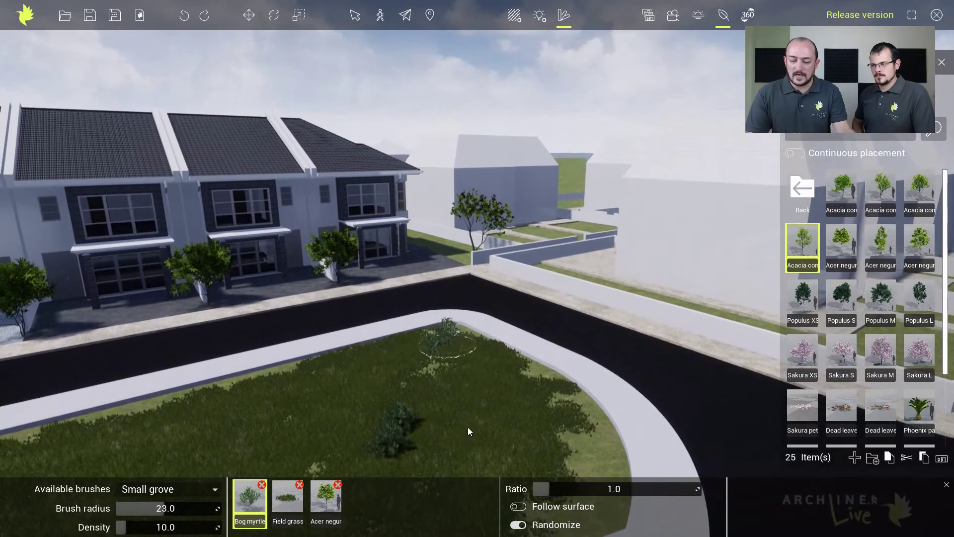
{"action": "middle_click_drag", "start_coordinate": [438, 315], "coordinate": [437, 318]}
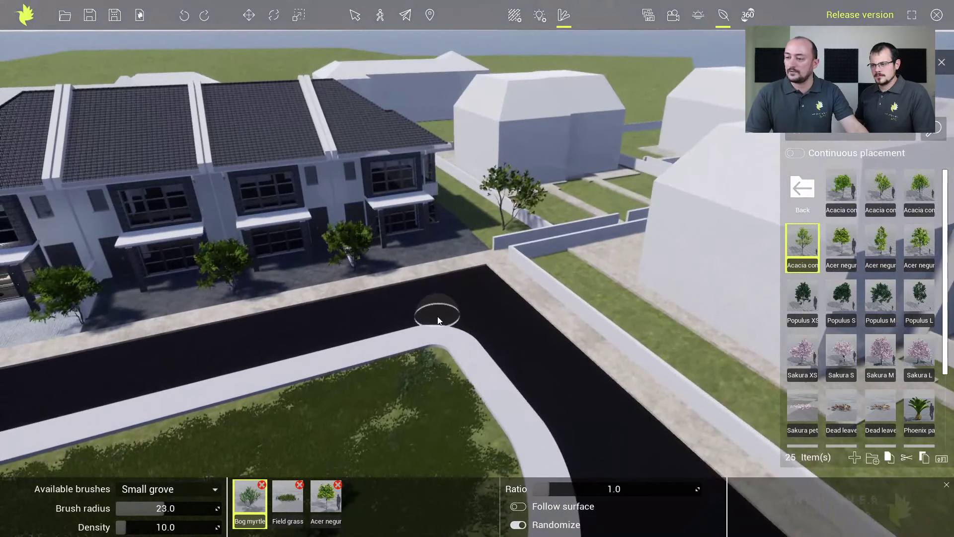
{"action": "left_click", "coordinate": [475, 211]}
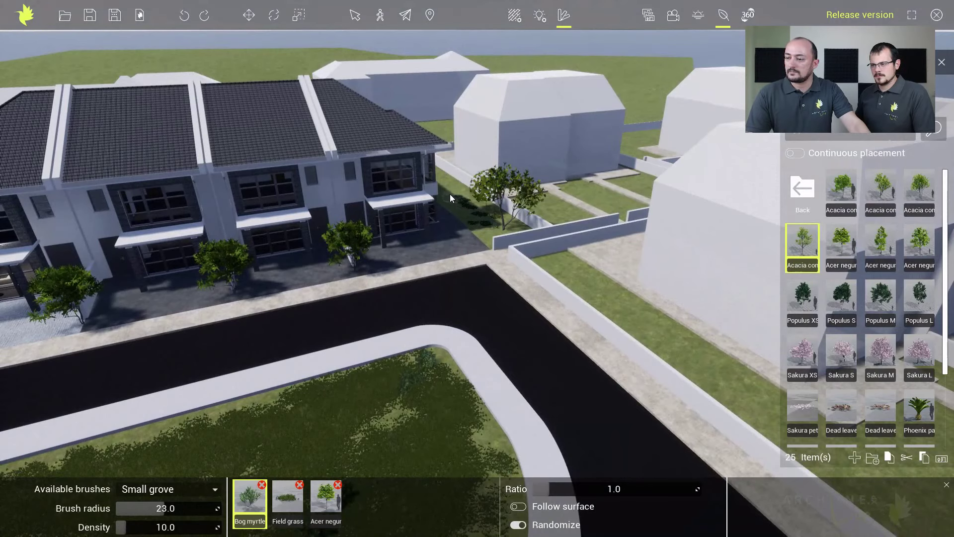
Step: Paint trees on the grass beyond the driveway-side boundary wall and beside the adjacent end house using the Trees brush
{"action": "middle_click_drag", "start_coordinate": [376, 384], "coordinate": [400, 381]}
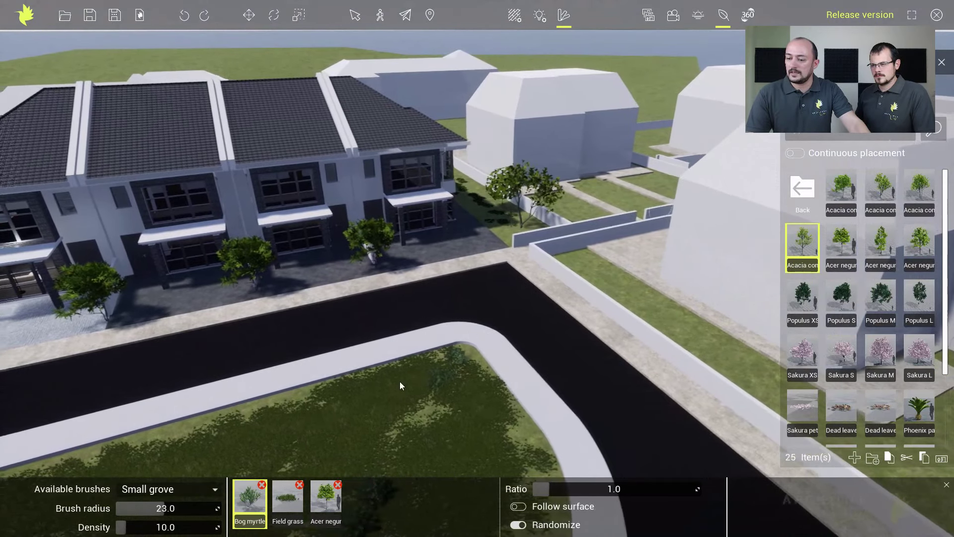
{"action": "left_click", "coordinate": [189, 491]}
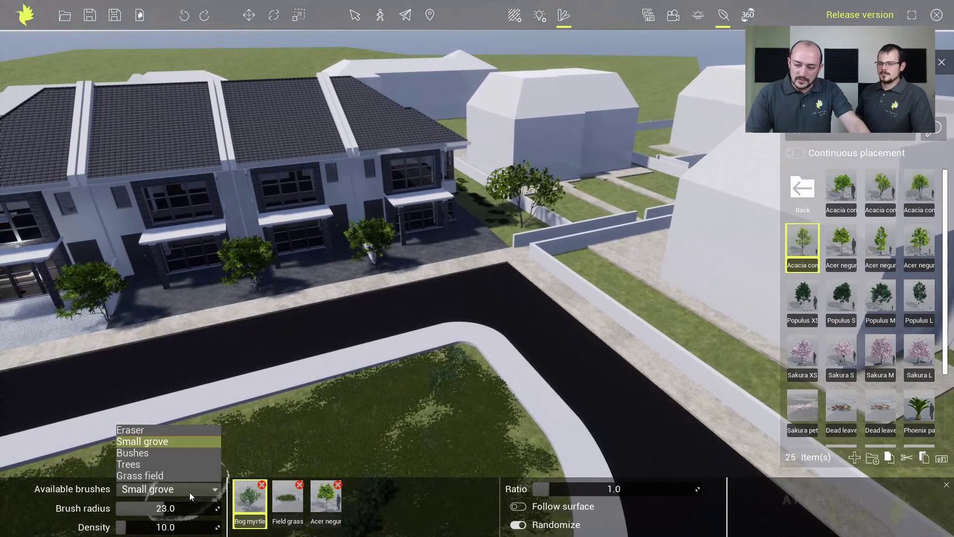
{"action": "left_click", "coordinate": [148, 467]}
{"action": "right_click_drag", "start_coordinate": [229, 384], "coordinate": [202, 381]}
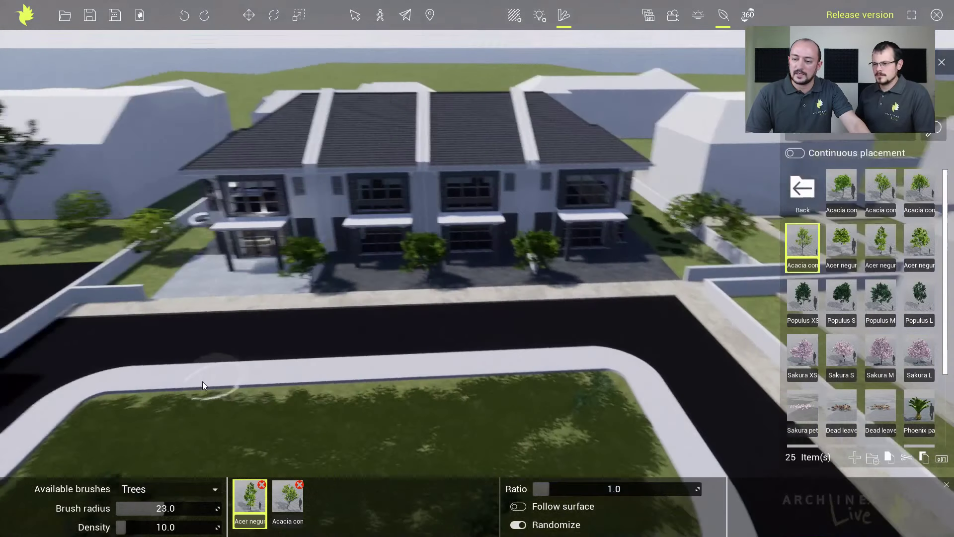
{"action": "left_click_drag", "start_coordinate": [133, 238], "coordinate": [23, 241]}
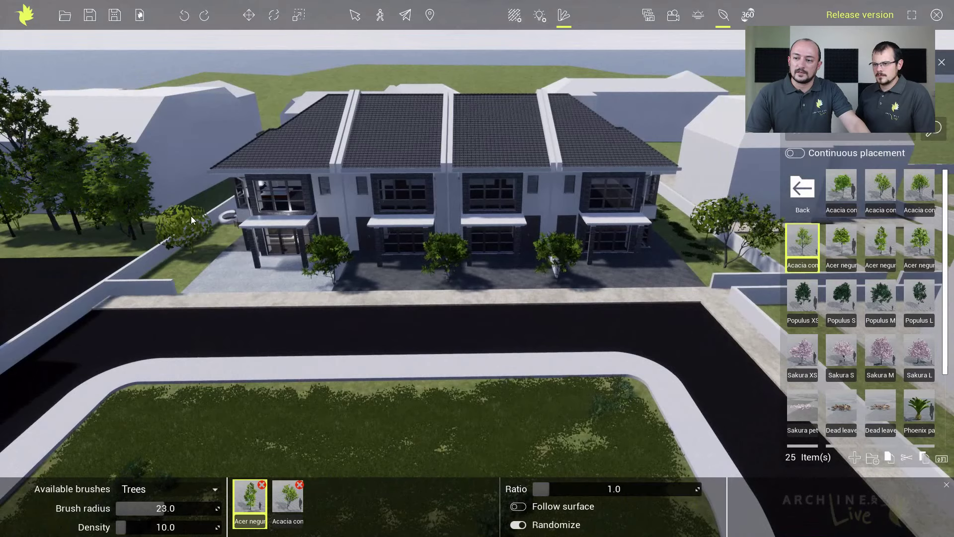
{"action": "left_click", "coordinate": [219, 196]}
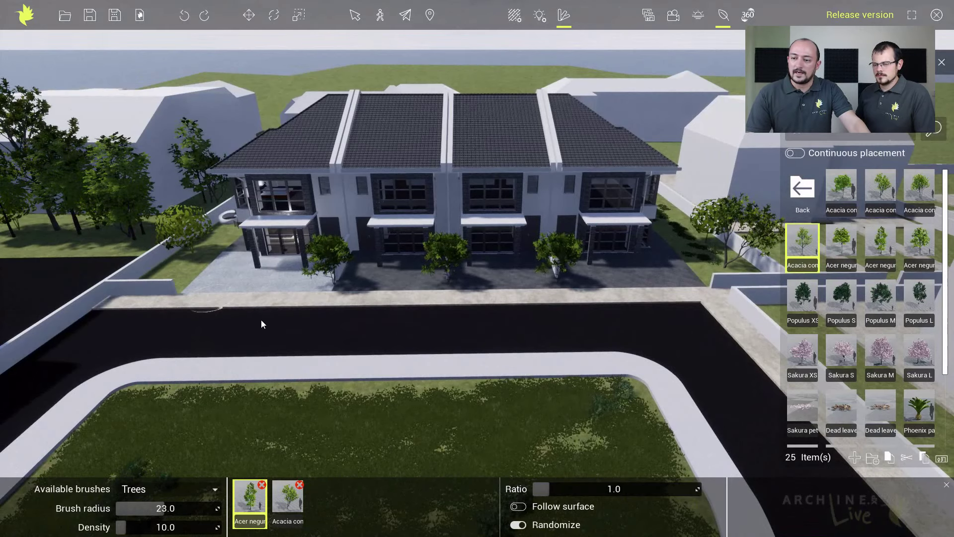
Step: Add Populus XS to the Trees brush and paint a row of trees along the neighbouring walled garden across the side road
{"action": "right_click_drag", "start_coordinate": [261, 320], "coordinate": [361, 322]}
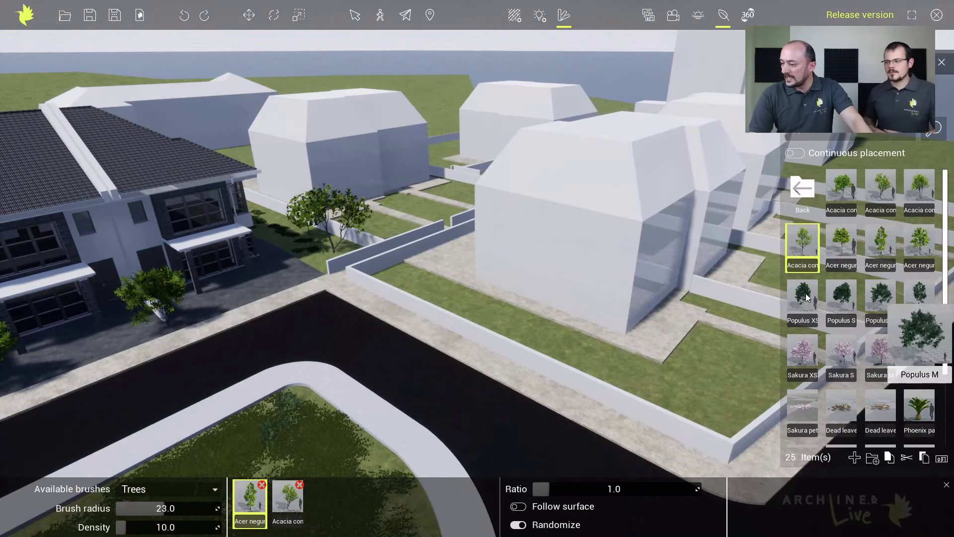
{"action": "mouse_move", "coordinate": [807, 297]}
{"action": "left_mouse_down"}
{"action": "mouse_move", "coordinate": [524, 401]}
{"action": "mouse_move", "coordinate": [321, 506]}
{"action": "left_mouse_up"}
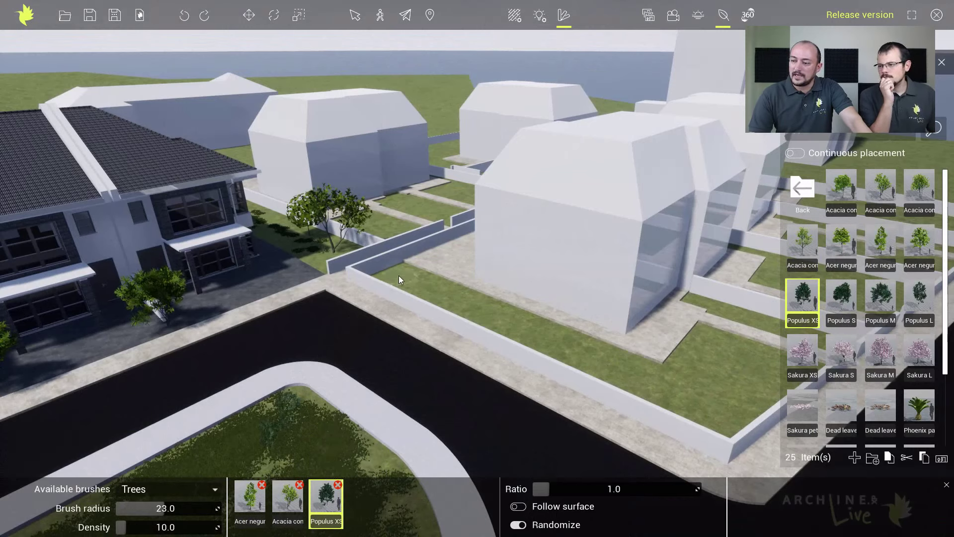
{"action": "mouse_move", "coordinate": [398, 275]}
{"action": "left_mouse_down"}
{"action": "mouse_move", "coordinate": [622, 376]}
{"action": "mouse_move", "coordinate": [706, 366]}
{"action": "mouse_move", "coordinate": [733, 384]}
{"action": "mouse_move", "coordinate": [716, 410]}
{"action": "mouse_move", "coordinate": [738, 406]}
{"action": "mouse_move", "coordinate": [749, 387]}
{"action": "left_mouse_up"}
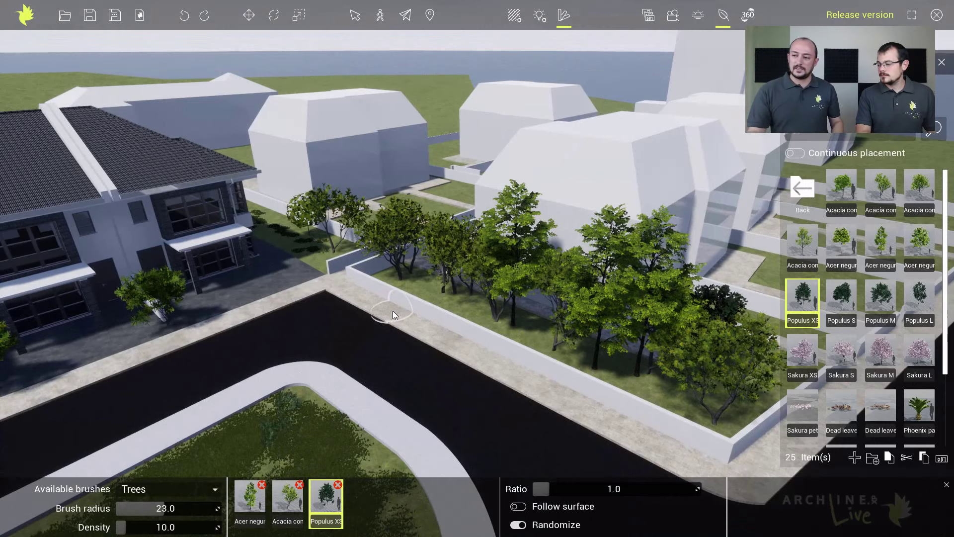
Step: Paint trees at both ends of the lawn across the street from the row houses using the Trees brush
{"action": "scroll", "coordinate": [394, 246], "scroll_direction": "up", "scroll_amount": 1}
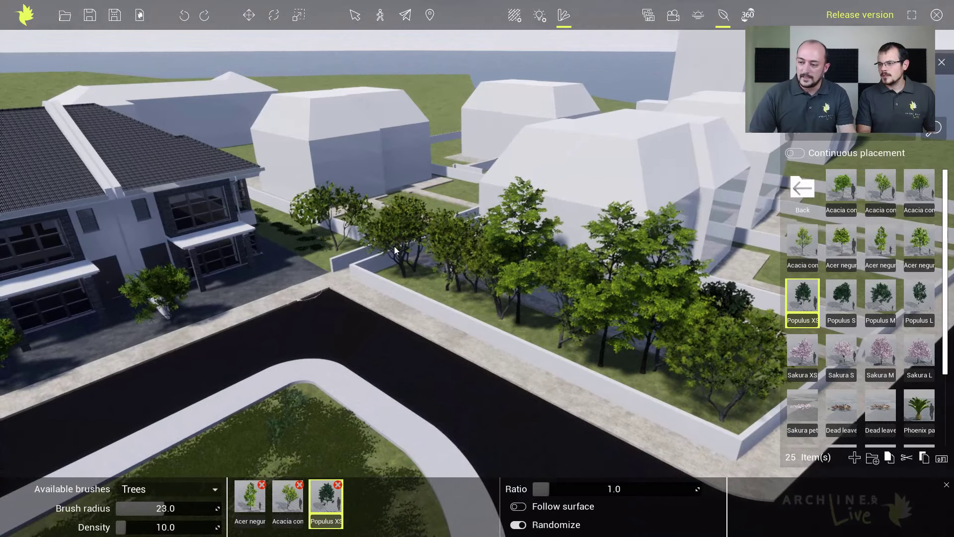
{"action": "scroll", "coordinate": [363, 380], "scroll_direction": "up", "scroll_amount": 1}
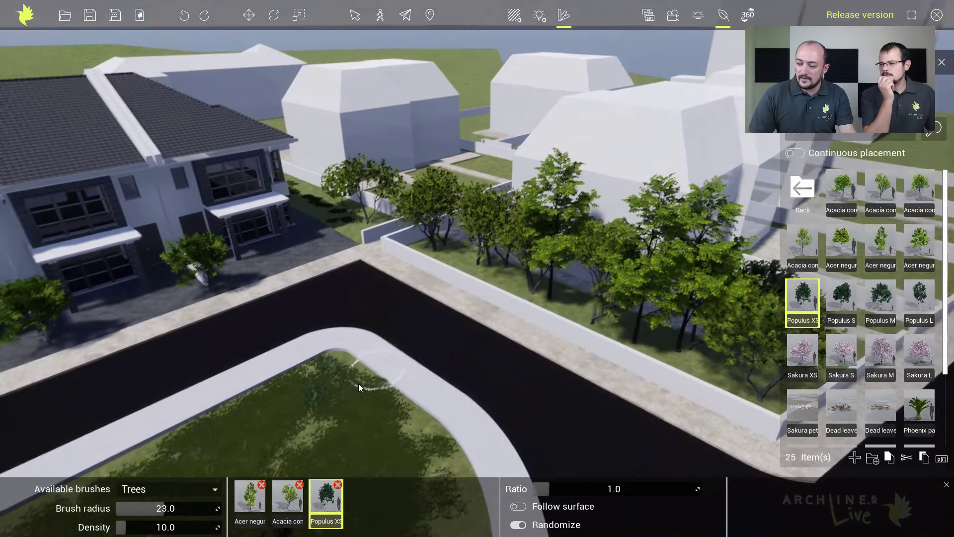
{"action": "right_click_drag", "start_coordinate": [359, 383], "coordinate": [397, 387]}
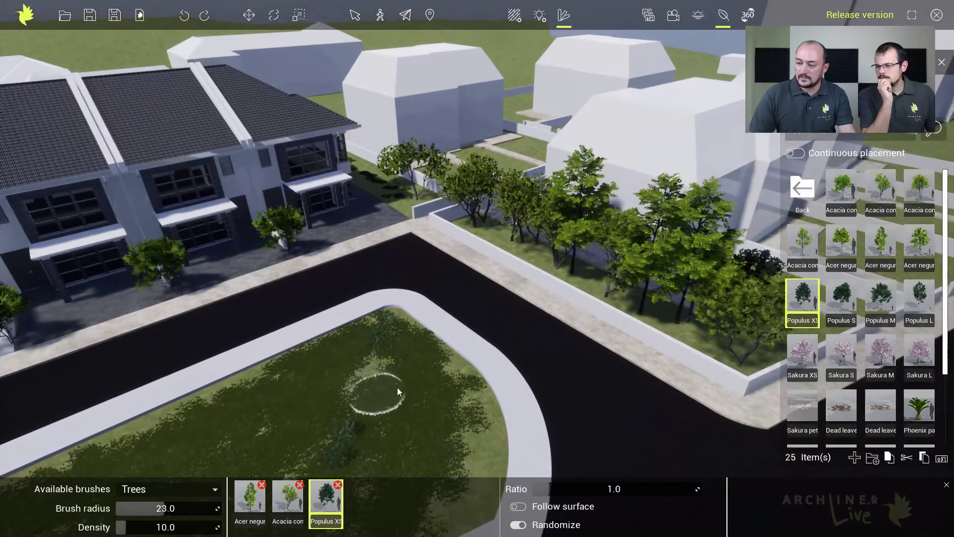
{"action": "left_click", "coordinate": [400, 380]}
{"action": "left_click", "coordinate": [415, 442]}
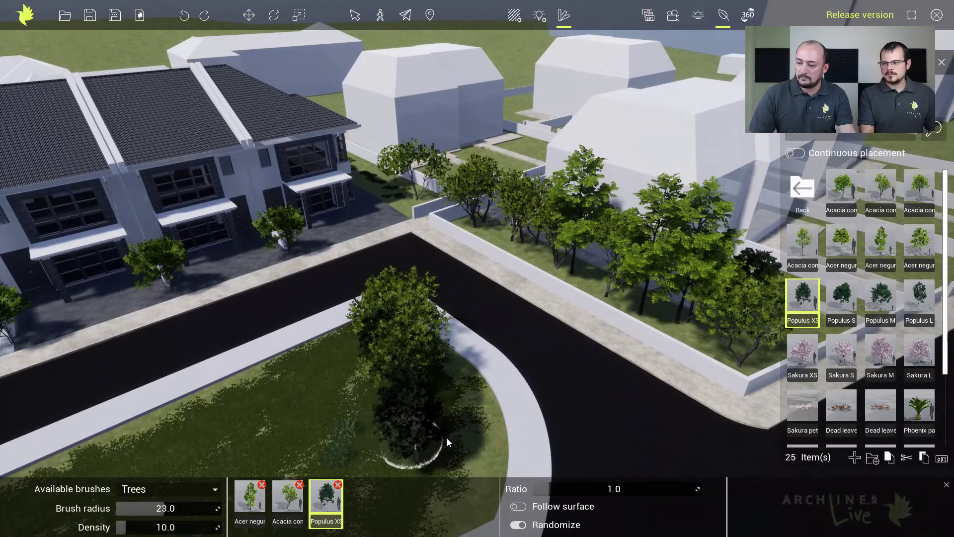
{"action": "right_click_drag", "start_coordinate": [335, 418], "coordinate": [263, 366]}
{"action": "left_click", "coordinate": [238, 351]}
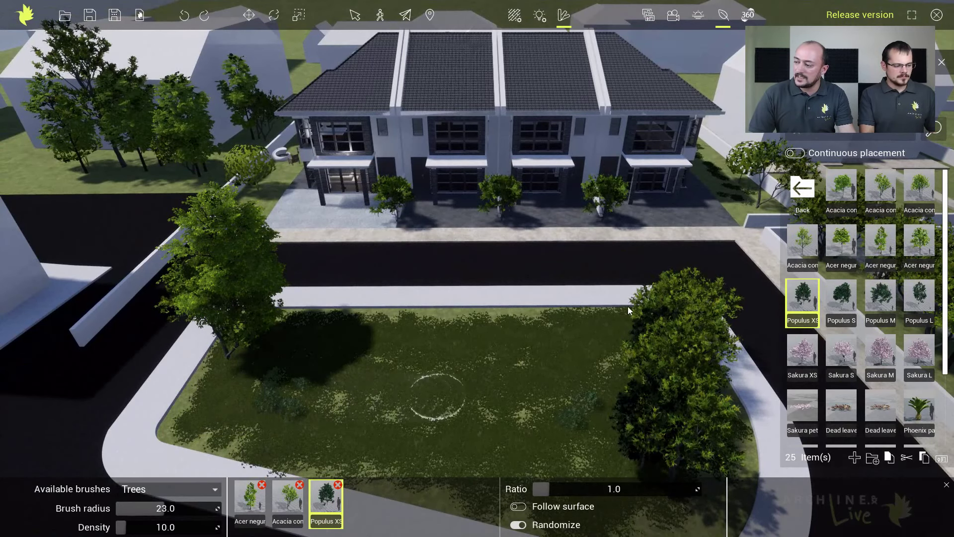
Step: Leave the foliage brush and place a single Populus M tree at the lawn end opposite the paved driveway
{"action": "scroll", "coordinate": [533, 402], "scroll_direction": "up", "scroll_amount": 2}
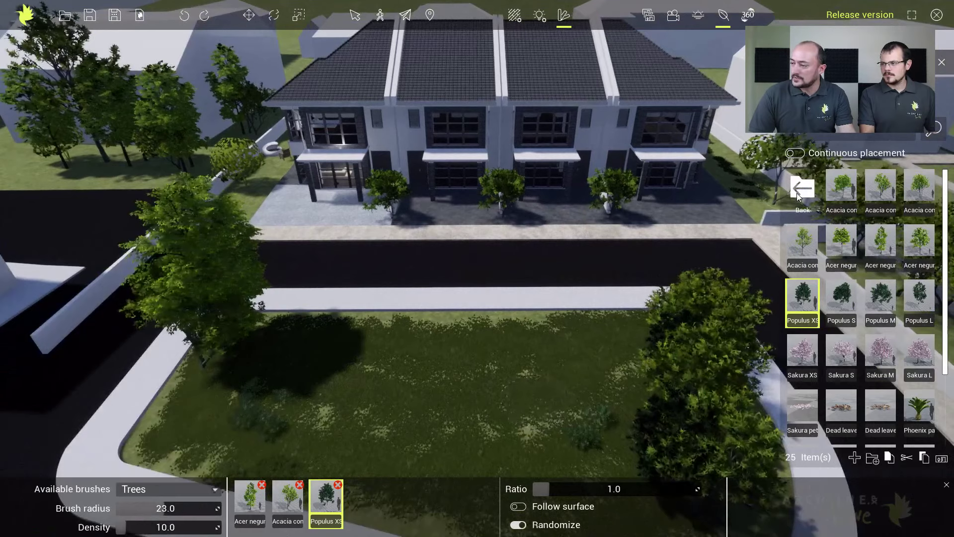
{"action": "left_click", "coordinate": [650, 16]}
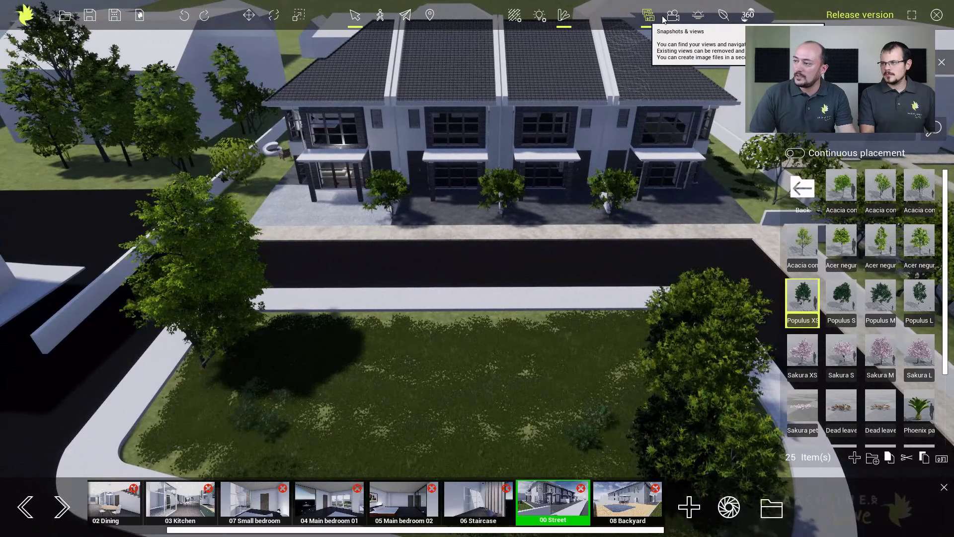
{"action": "left_click", "coordinate": [725, 16]}
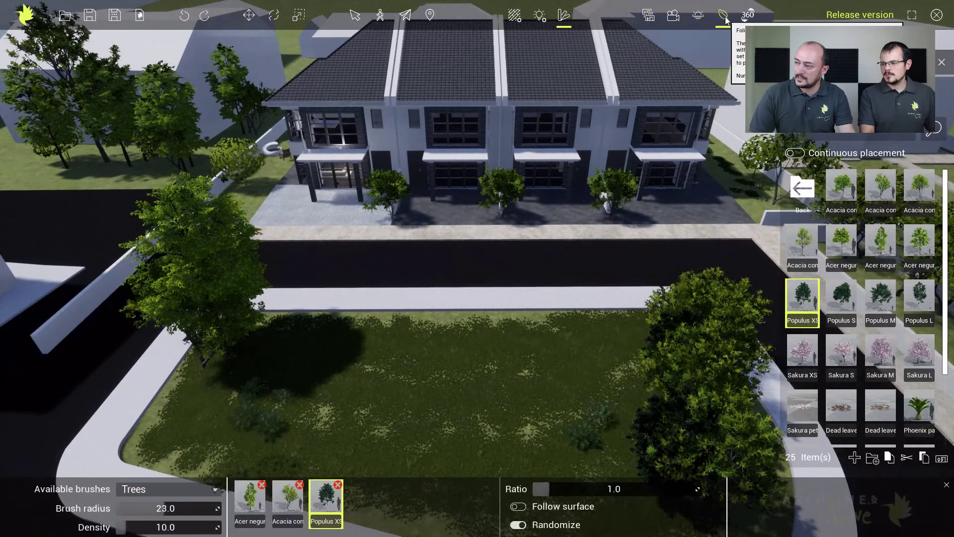
{"action": "left_click", "coordinate": [726, 18]}
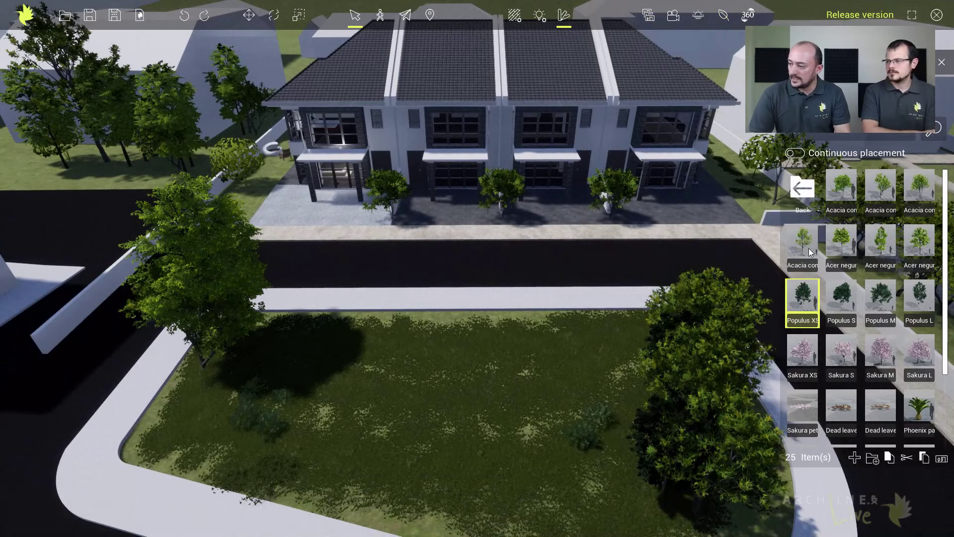
{"action": "mouse_move", "coordinate": [880, 300]}
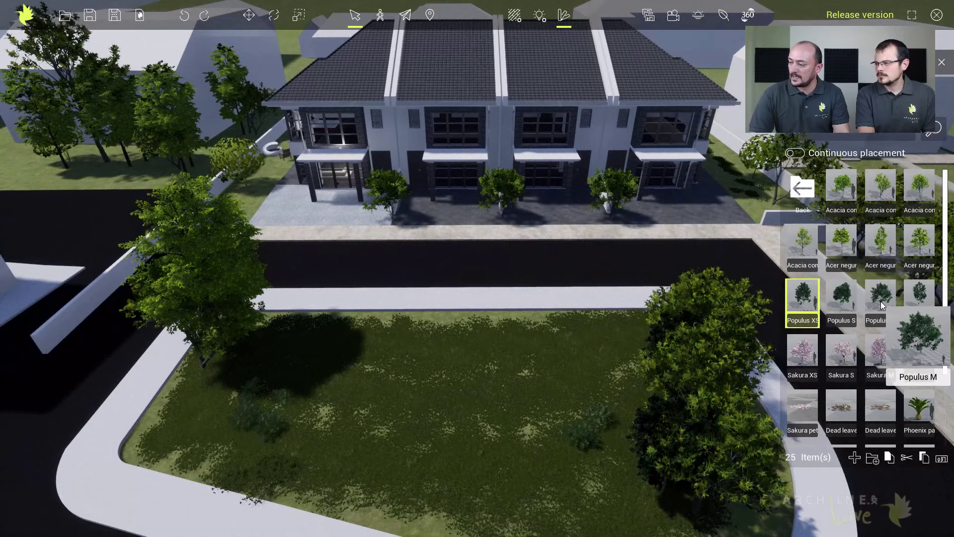
{"action": "left_click_drag", "start_coordinate": [881, 301], "coordinate": [243, 406]}
Step: Place a Sakura XS tree on the garden strip behind the low wall beside the paved driveway
{"action": "middle_click_drag", "start_coordinate": [344, 334], "coordinate": [323, 318]}
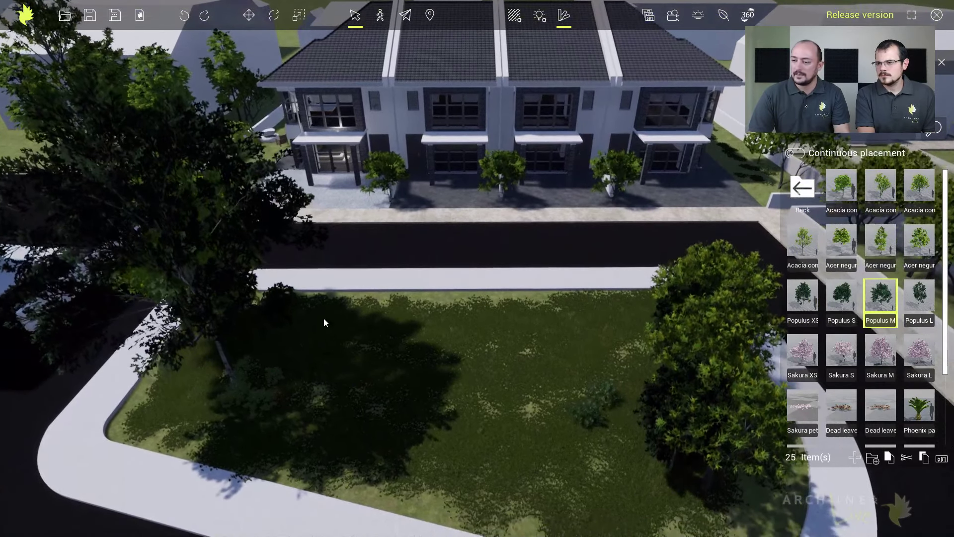
{"action": "scroll", "coordinate": [298, 225], "scroll_direction": "up", "scroll_amount": 5}
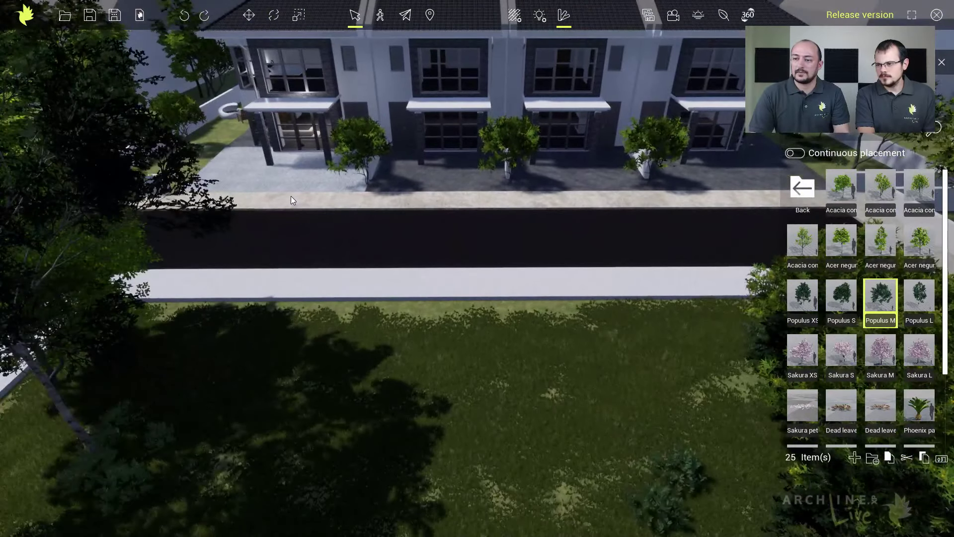
{"action": "scroll", "coordinate": [292, 198], "scroll_direction": "down", "scroll_amount": 5}
{"action": "middle_click_drag", "start_coordinate": [290, 231], "coordinate": [516, 284]}
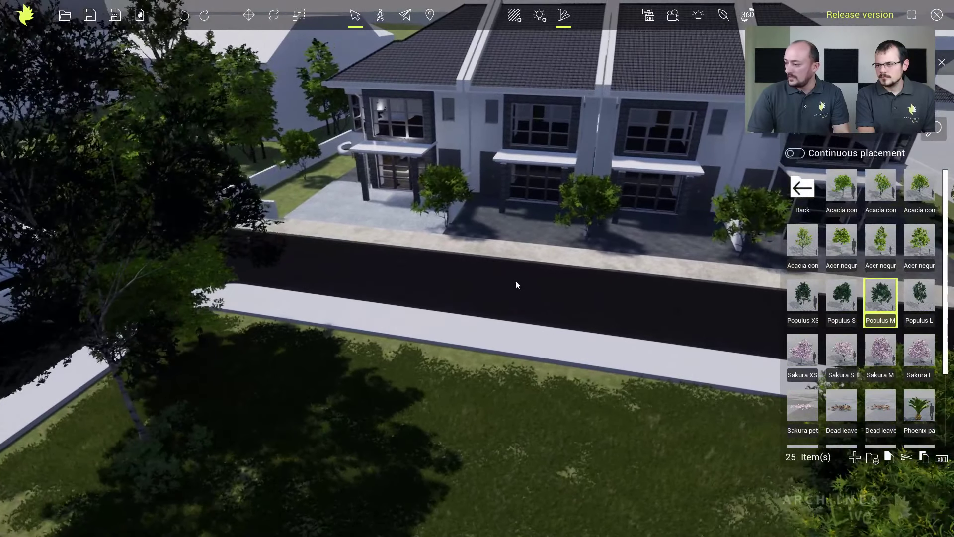
{"action": "mouse_move", "coordinate": [807, 358]}
{"action": "left_click_drag", "start_coordinate": [313, 207], "coordinate": [281, 200]}
Step: Place a Sakura S tree on the lawn across the street, at the end away from the paved driveway
{"action": "middle_click_drag", "start_coordinate": [367, 318], "coordinate": [402, 82]}
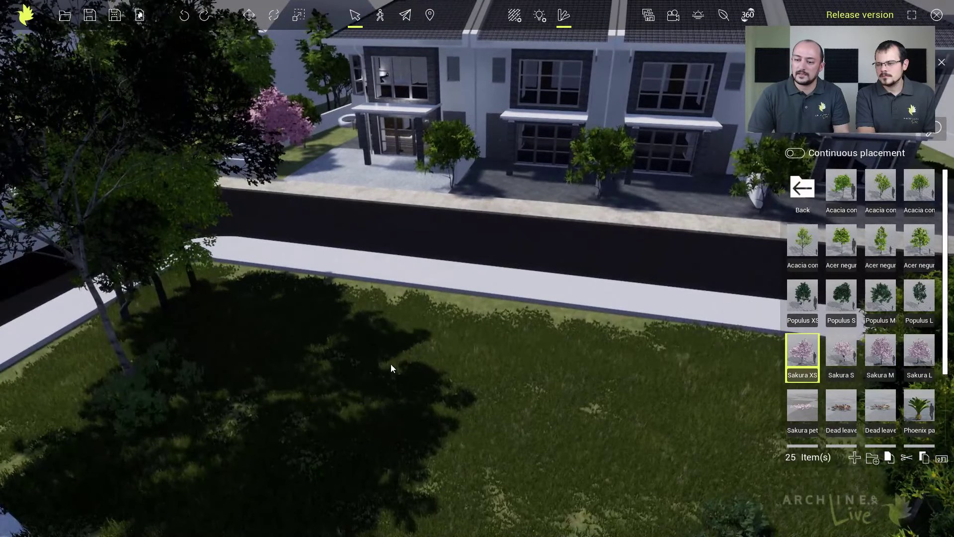
{"action": "right_click_drag", "start_coordinate": [391, 364], "coordinate": [399, 348]}
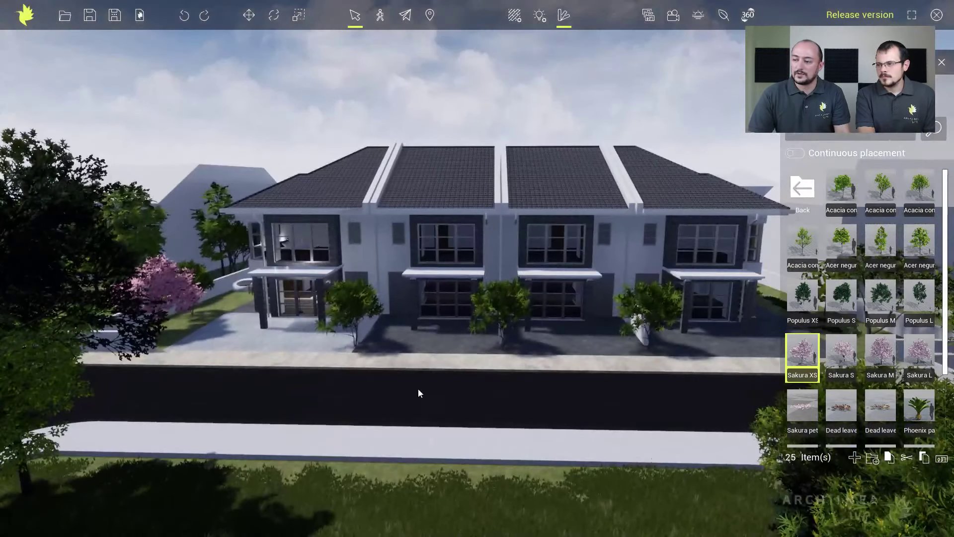
{"action": "middle_click_drag", "start_coordinate": [418, 389], "coordinate": [484, 203]}
{"action": "right_click_drag", "start_coordinate": [405, 475], "coordinate": [434, 457]}
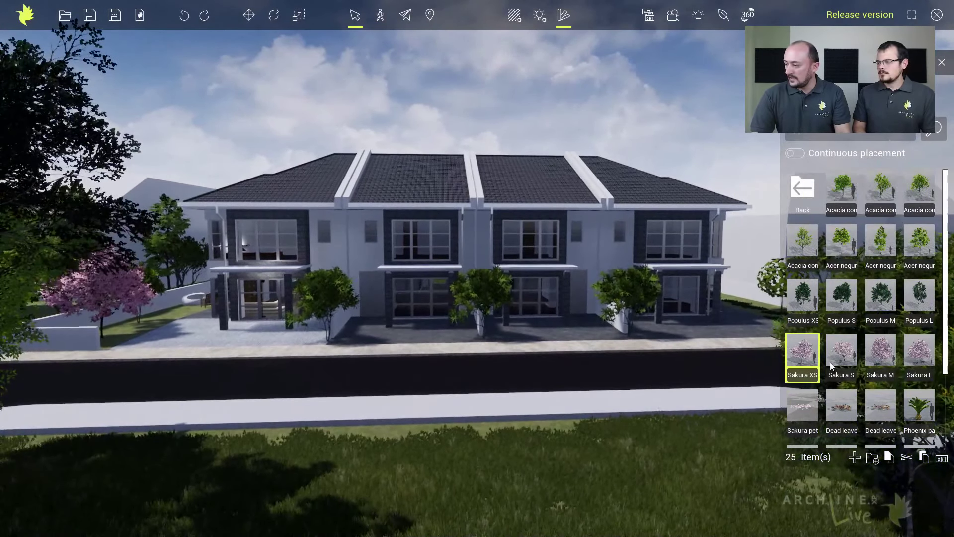
{"action": "left_click_drag", "start_coordinate": [843, 356], "coordinate": [762, 459]}
Step: Delete the low wall panel separating the sidewalk from the garden strip beside the paved driveway
{"action": "middle_click_drag", "start_coordinate": [551, 451], "coordinate": [655, 378]}
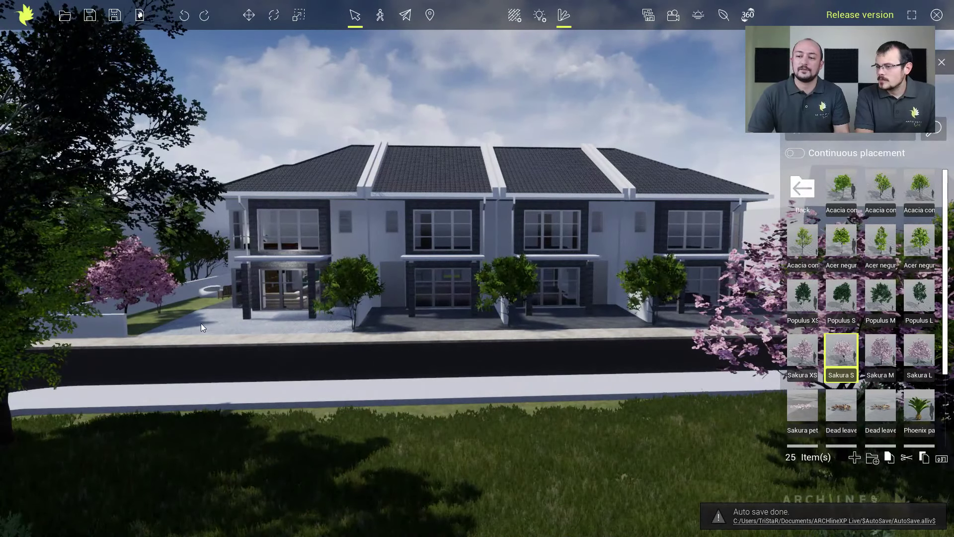
{"action": "double_click", "coordinate": [121, 326]}
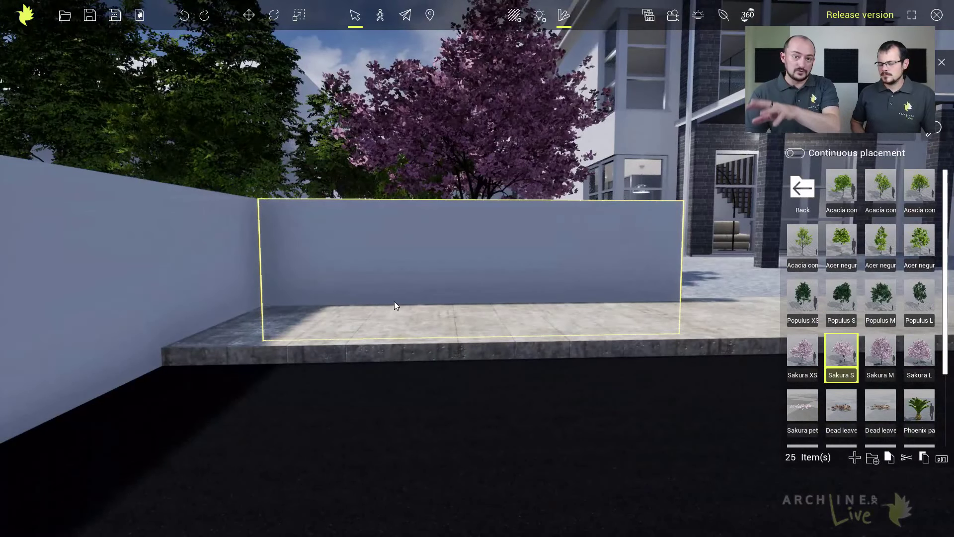
{"action": "middle_click_drag", "start_coordinate": [421, 292], "coordinate": [130, 362]}
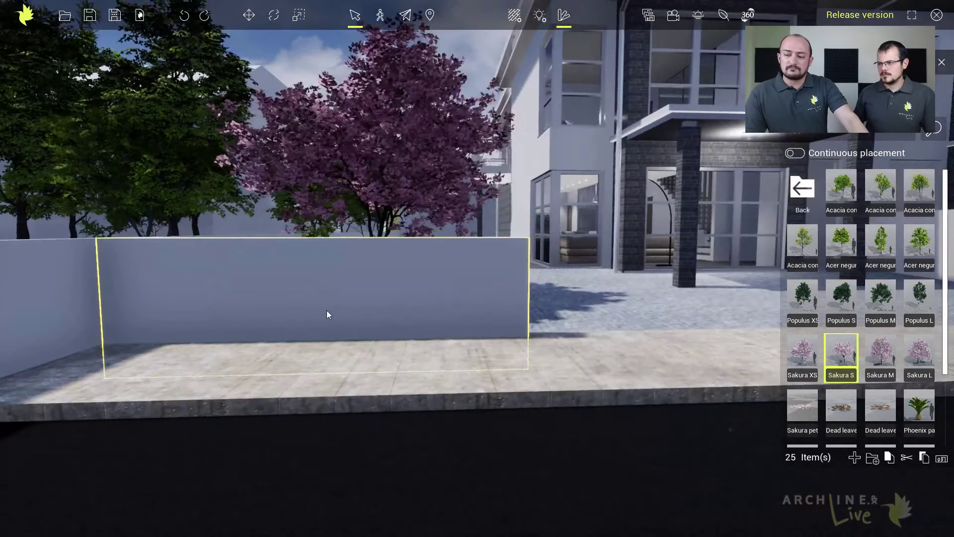
{"action": "right_click_drag", "start_coordinate": [350, 306], "coordinate": [329, 318]}
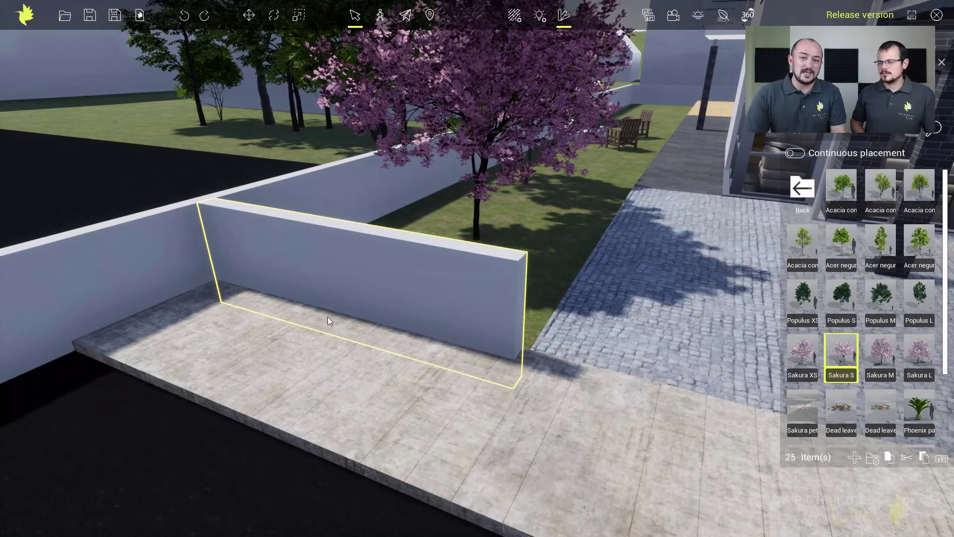
{"action": "key", "text": "Delete"}
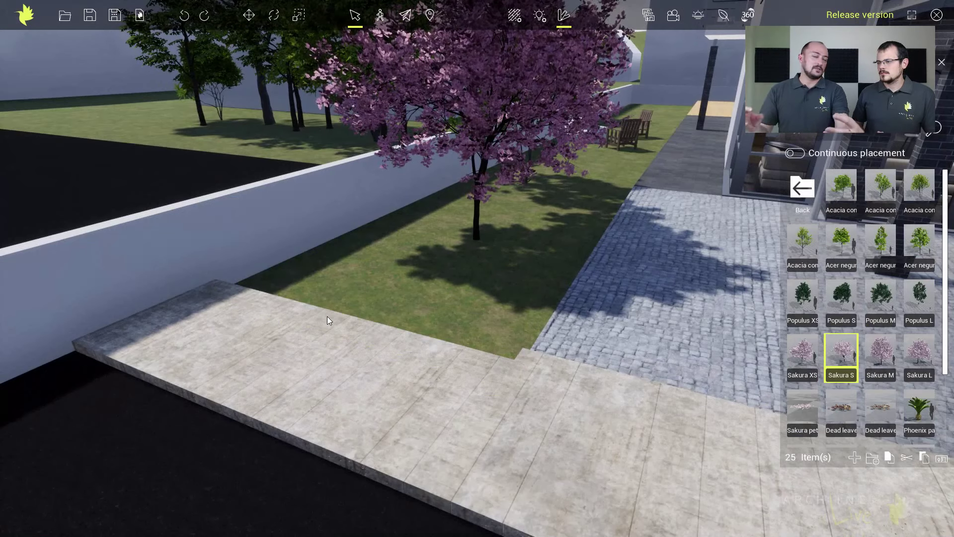
Step: Place a Hedges object on the garden strip where it meets the sidewalk, in front of the Sakura tree
{"action": "left_click", "coordinate": [799, 193]}
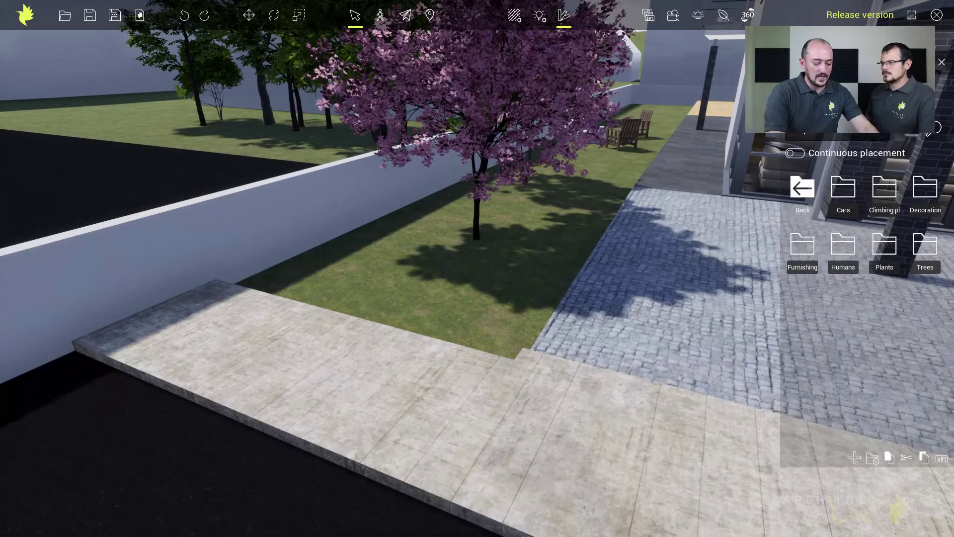
{"action": "key", "text": "Return"}
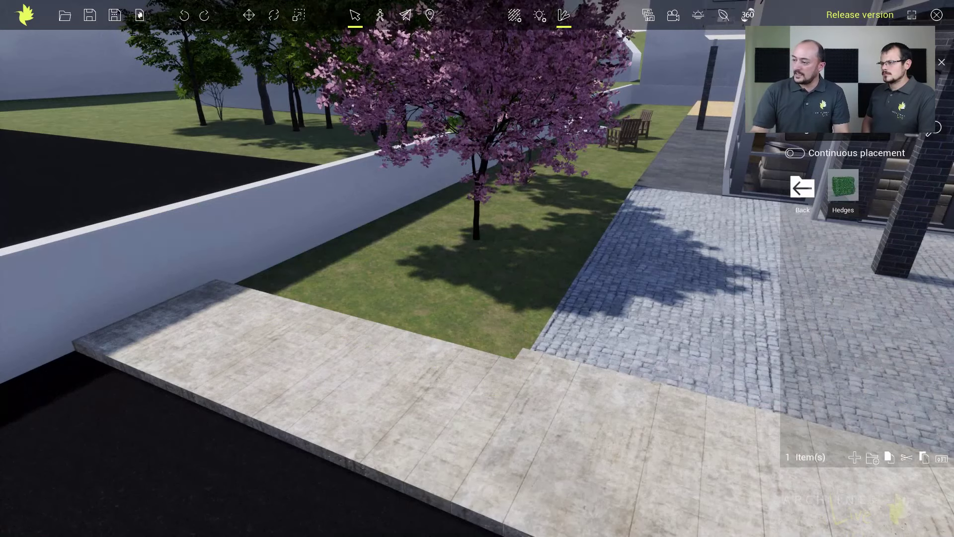
{"action": "mouse_move", "coordinate": [845, 188]}
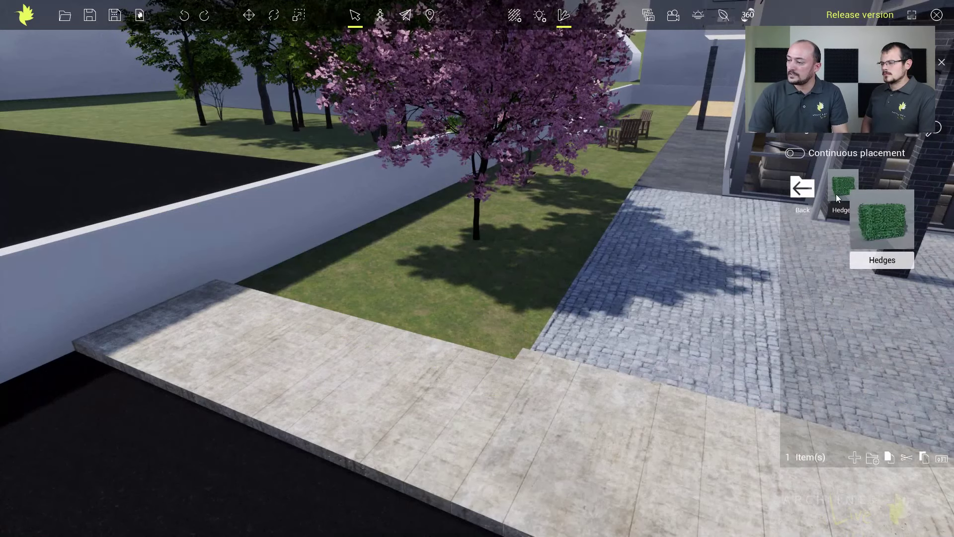
{"action": "left_click_drag", "start_coordinate": [836, 194], "coordinate": [332, 303]}
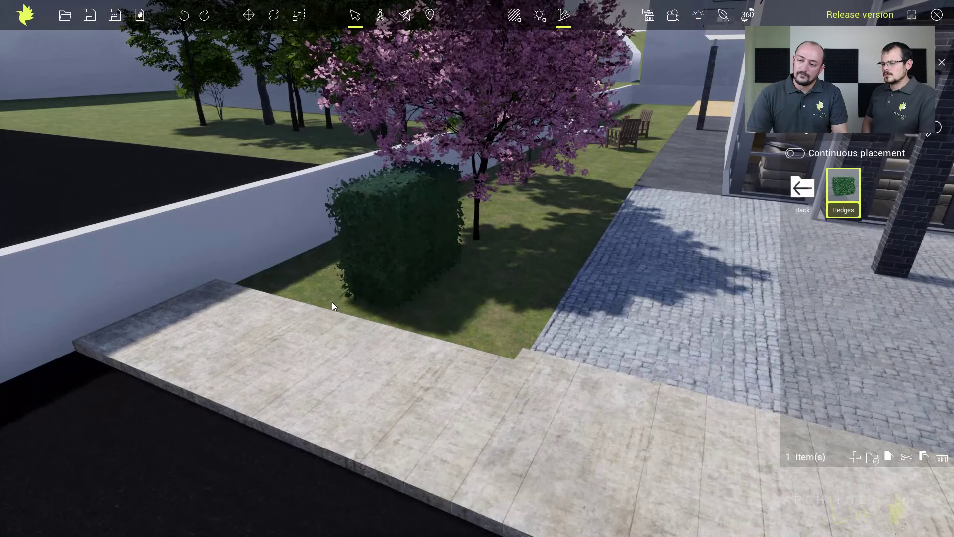
Step: Select the new hedge and examine its move, rotate and scale handles in turn
{"action": "left_click", "coordinate": [409, 269]}
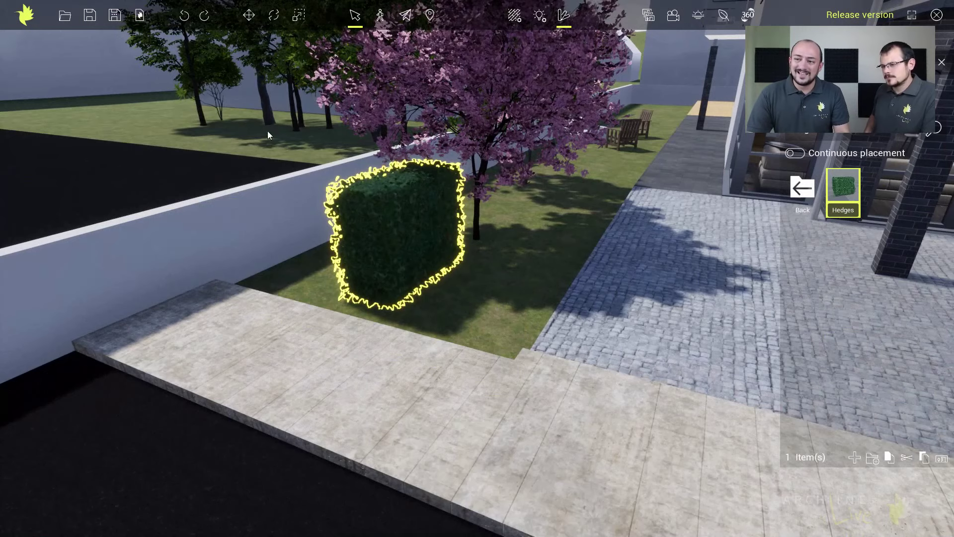
{"action": "left_click", "coordinate": [249, 16]}
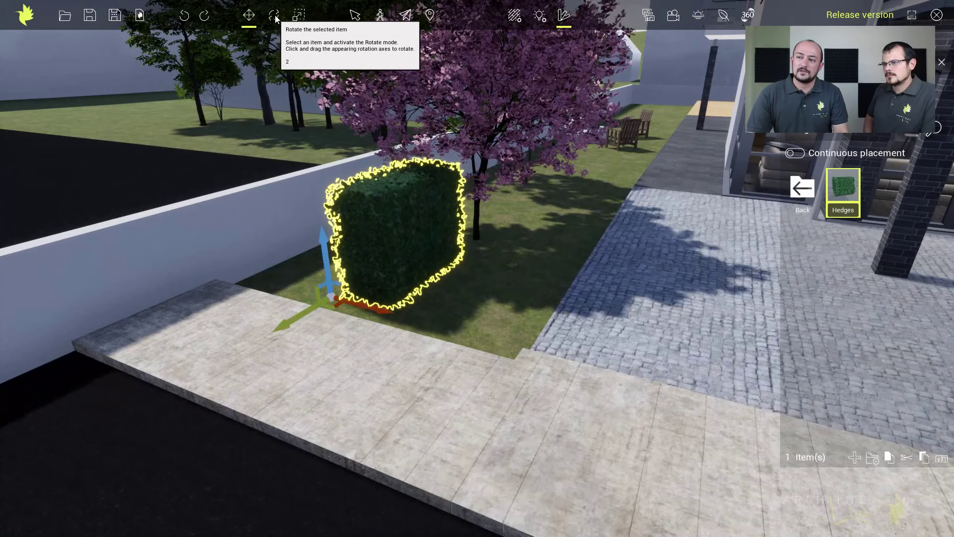
{"action": "left_click", "coordinate": [274, 15]}
{"action": "left_click", "coordinate": [298, 15]}
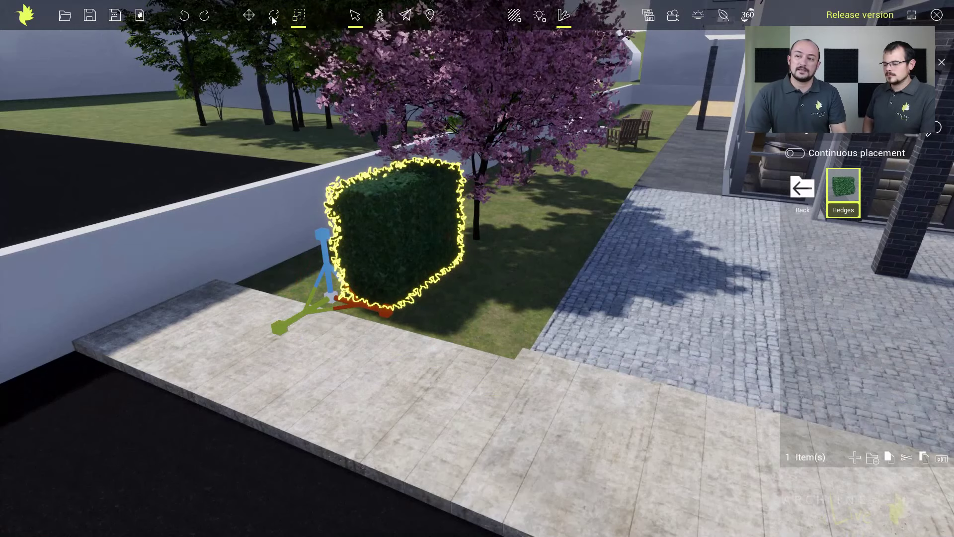
{"action": "left_click", "coordinate": [273, 18]}
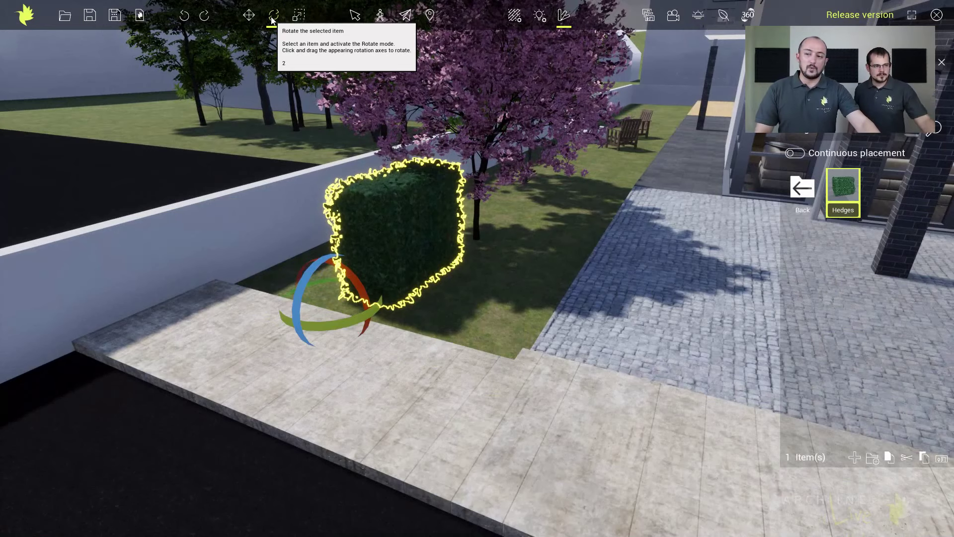
{"action": "key", "text": "1"}
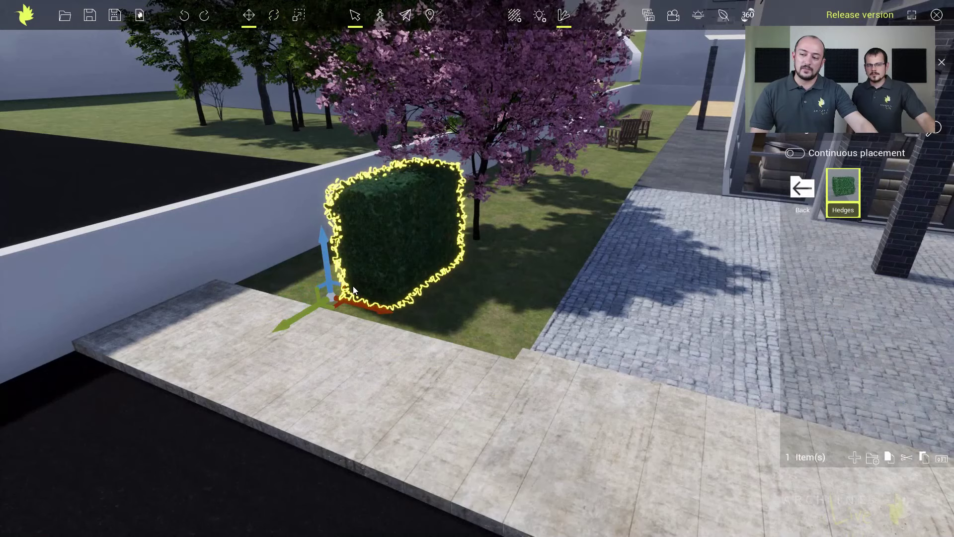
{"action": "key", "text": "2"}
{"action": "key", "text": "3"}
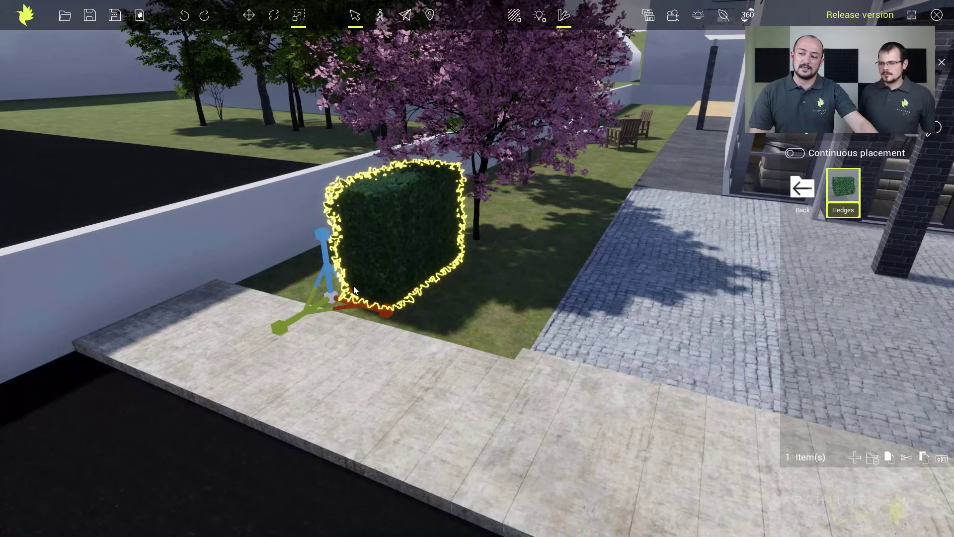
Step: Rotate the hedge about its vertical axis to run along the sidewalk edge and move it against the long garden wall
{"action": "key", "text": "2"}
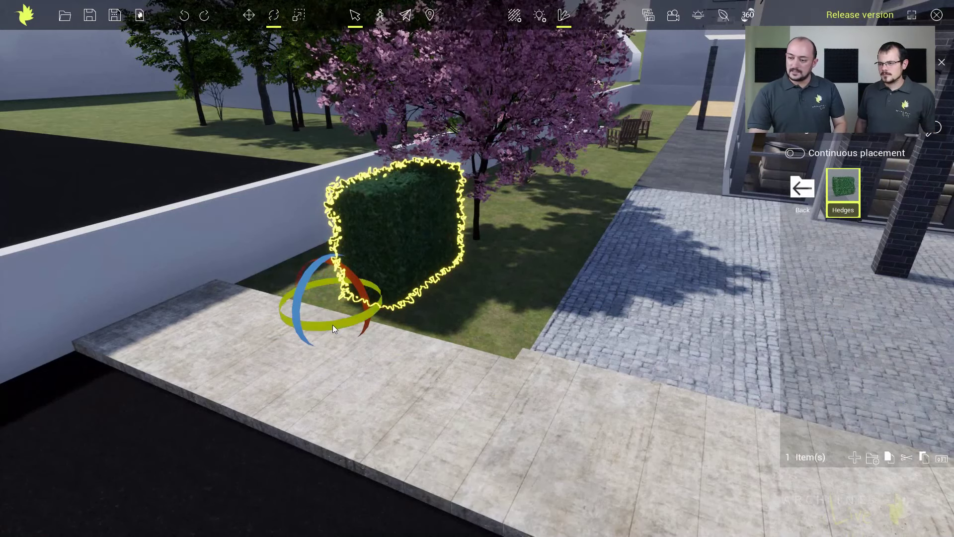
{"action": "left_click_drag", "start_coordinate": [332, 324], "coordinate": [286, 327]}
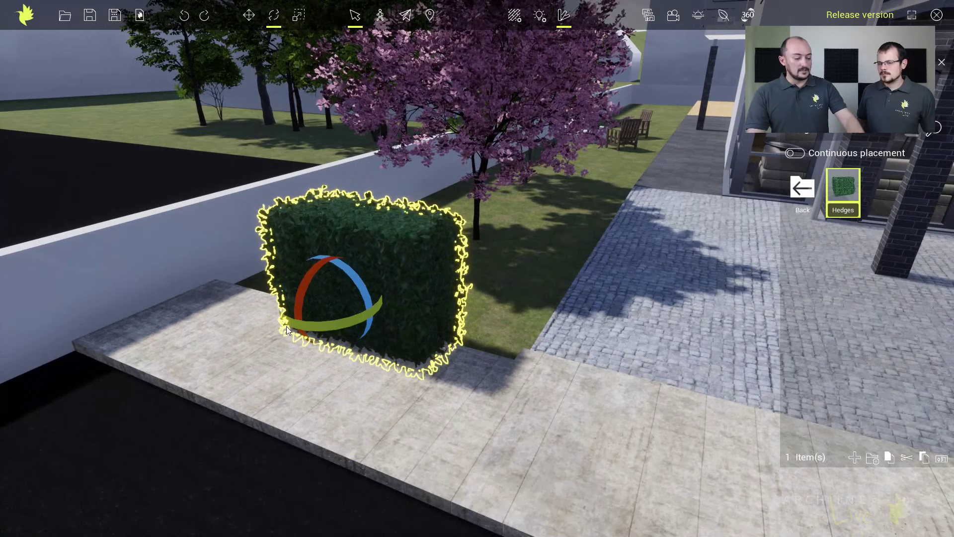
{"action": "key", "text": "w"}
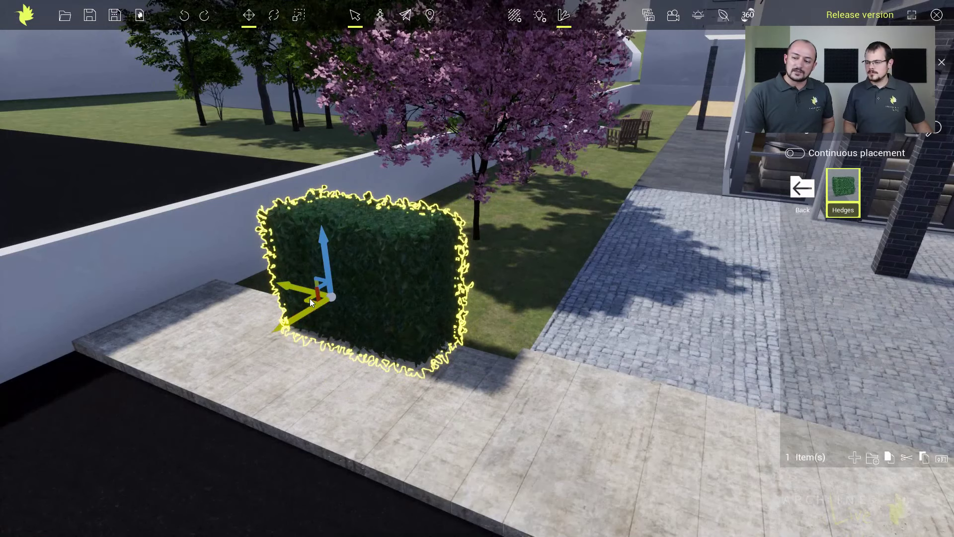
{"action": "left_click_drag", "start_coordinate": [309, 298], "coordinate": [256, 266]}
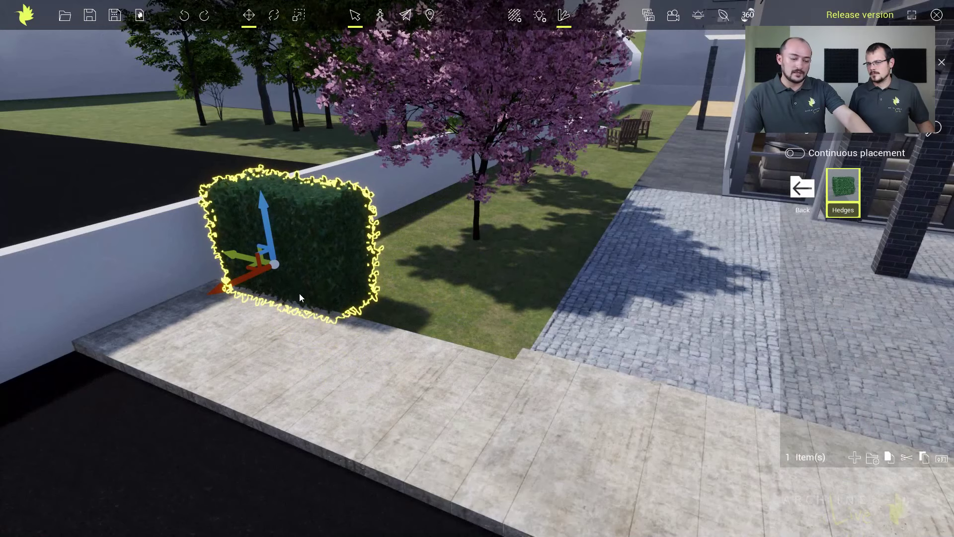
Step: Paste a copy of the hedge and line it up with the first to form a continuous row reaching the driveway
{"action": "key", "text": "ctrl+v"}
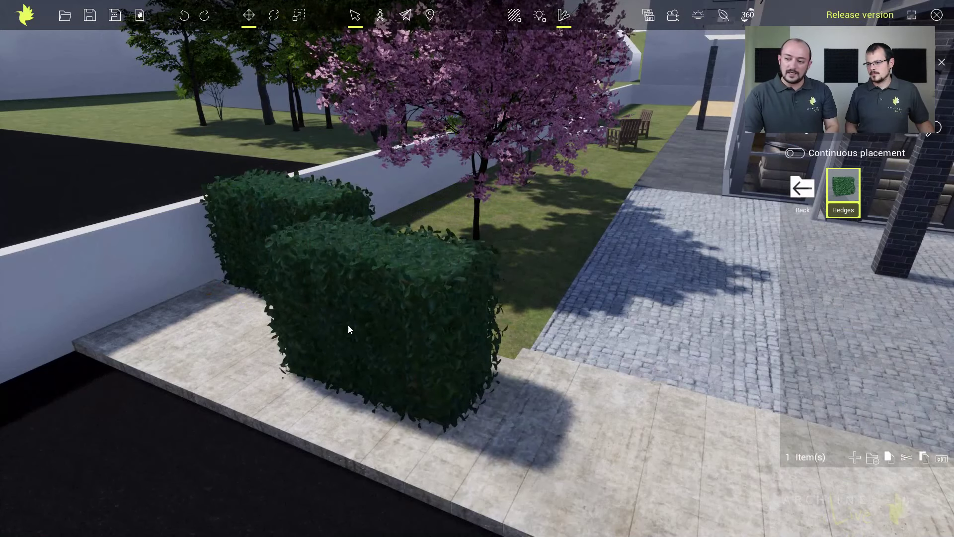
{"action": "left_click", "coordinate": [370, 342]}
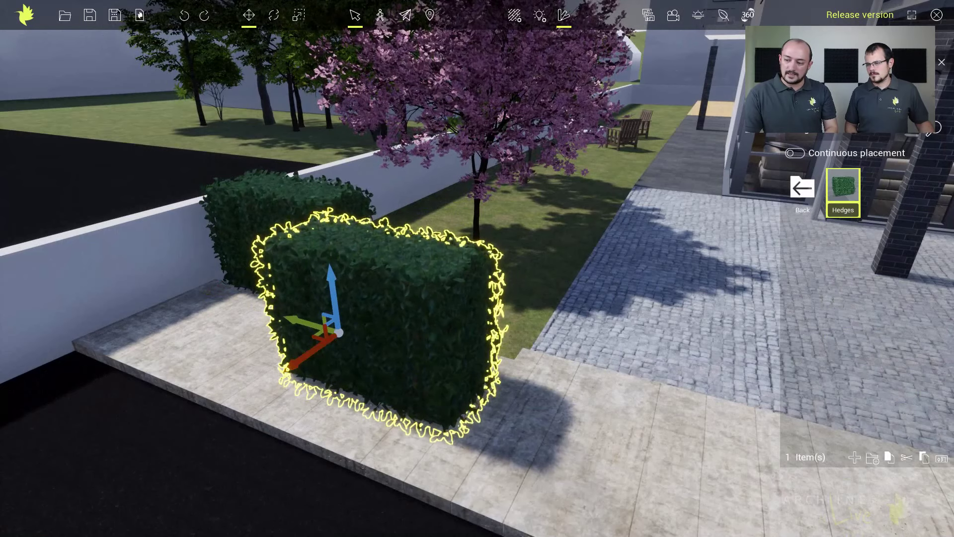
{"action": "left_click_drag", "start_coordinate": [301, 357], "coordinate": [360, 313]}
{"action": "left_click_drag", "start_coordinate": [353, 281], "coordinate": [330, 278]}
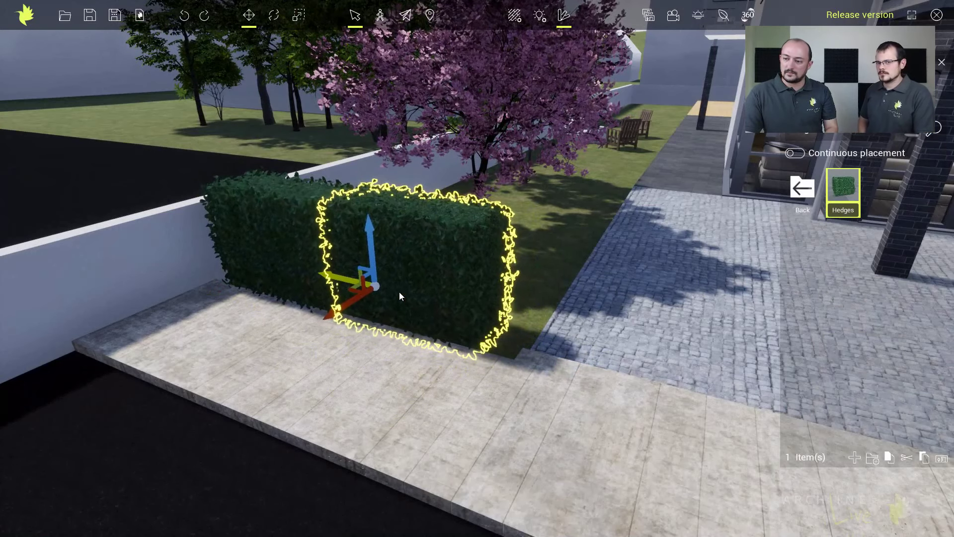
{"action": "left_click", "coordinate": [535, 309]}
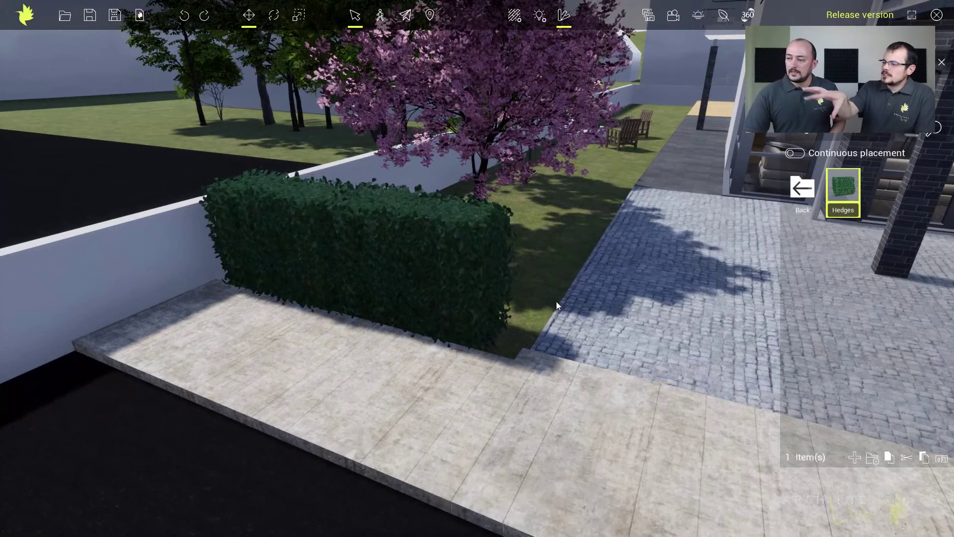
Step: Place a Fire M effect on the logs inside the round white fire pit in the side garden
{"action": "middle_click_drag", "start_coordinate": [252, 327], "coordinate": [248, 329]}
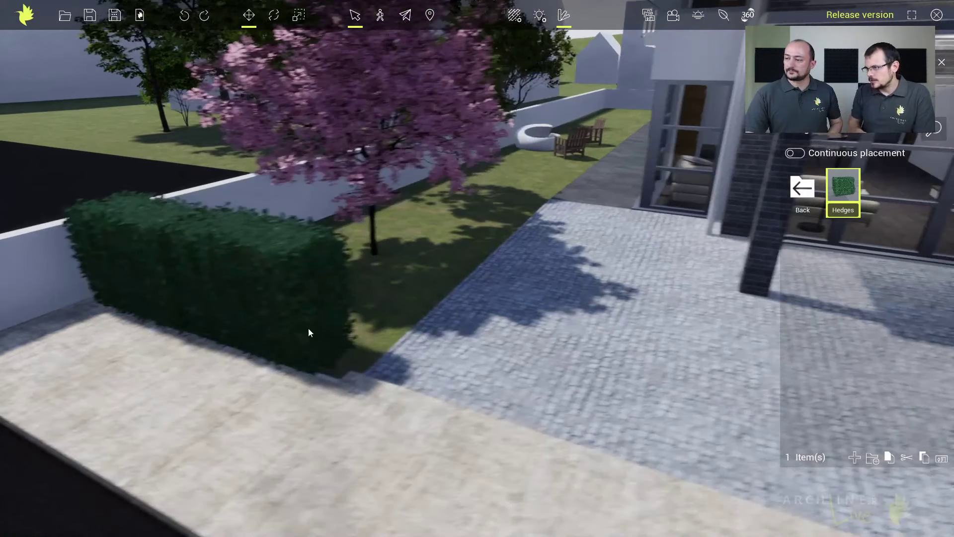
{"action": "right_click_drag", "start_coordinate": [505, 237], "coordinate": [506, 236]}
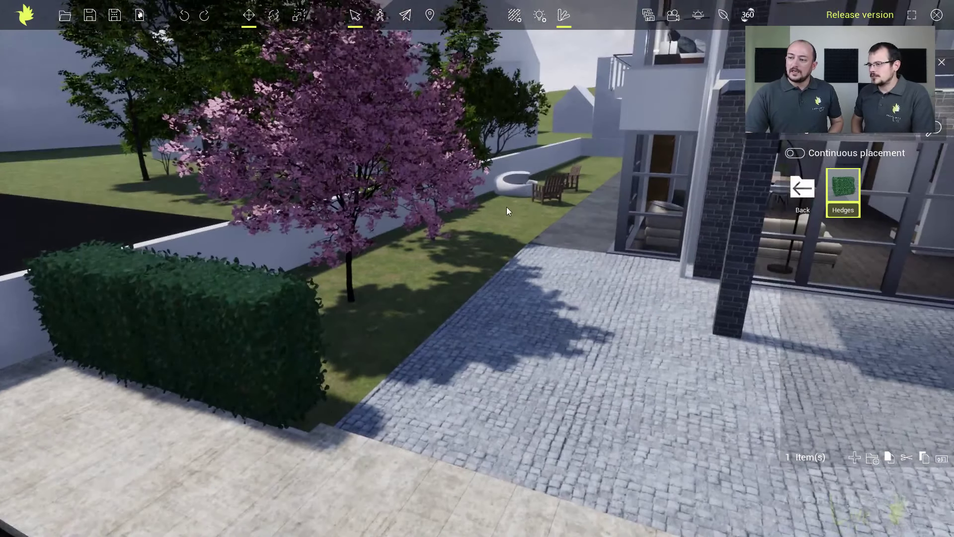
{"action": "left_click", "coordinate": [511, 189]}
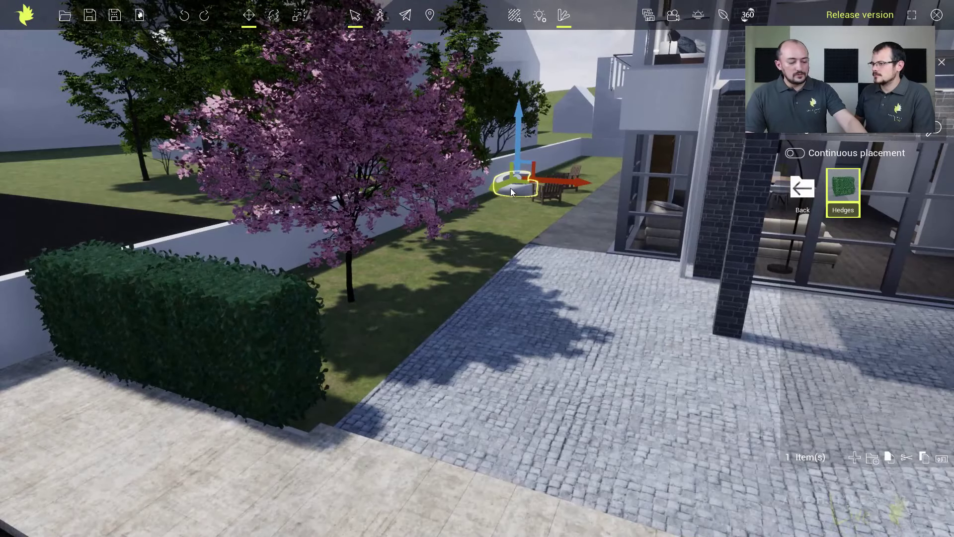
{"action": "key", "text": "f"}
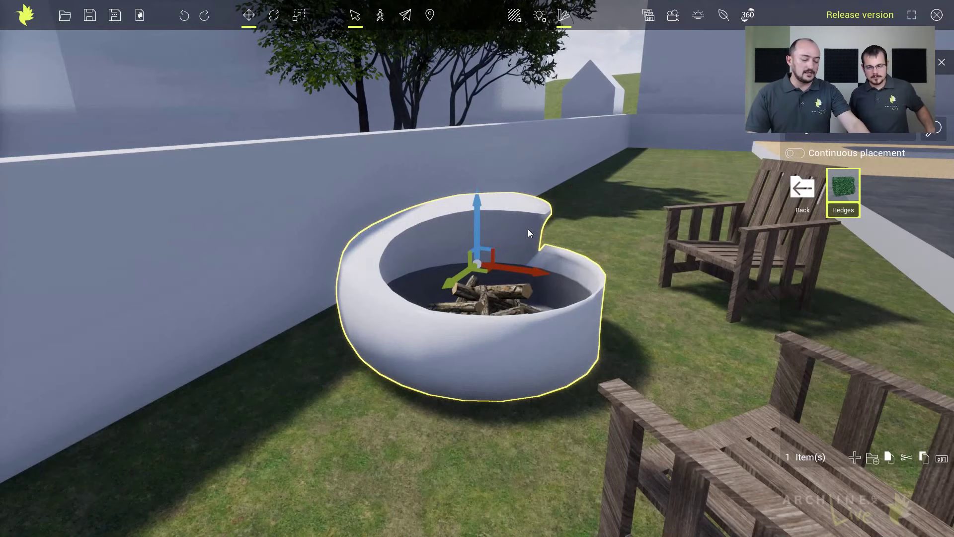
{"action": "right_click_drag", "start_coordinate": [523, 252], "coordinate": [517, 270]}
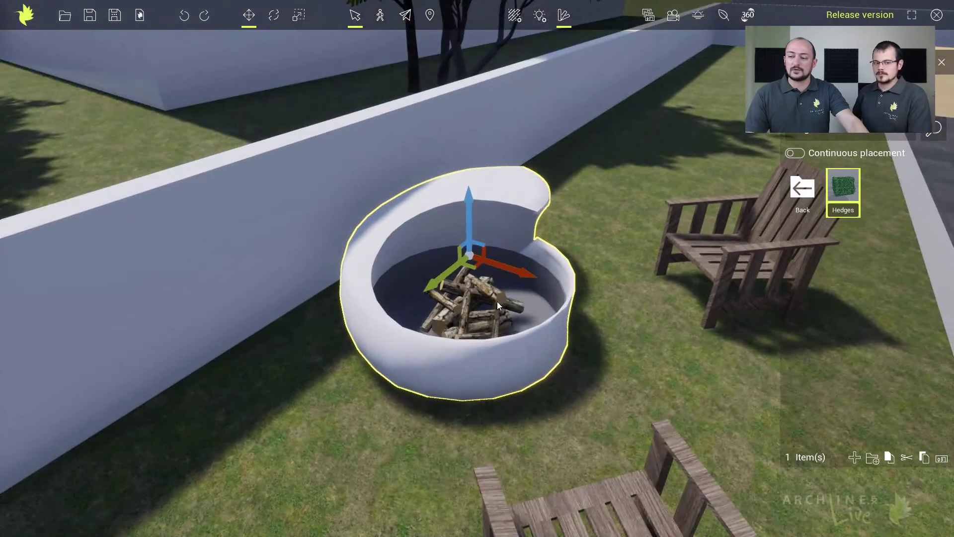
{"action": "key", "text": "Escape"}
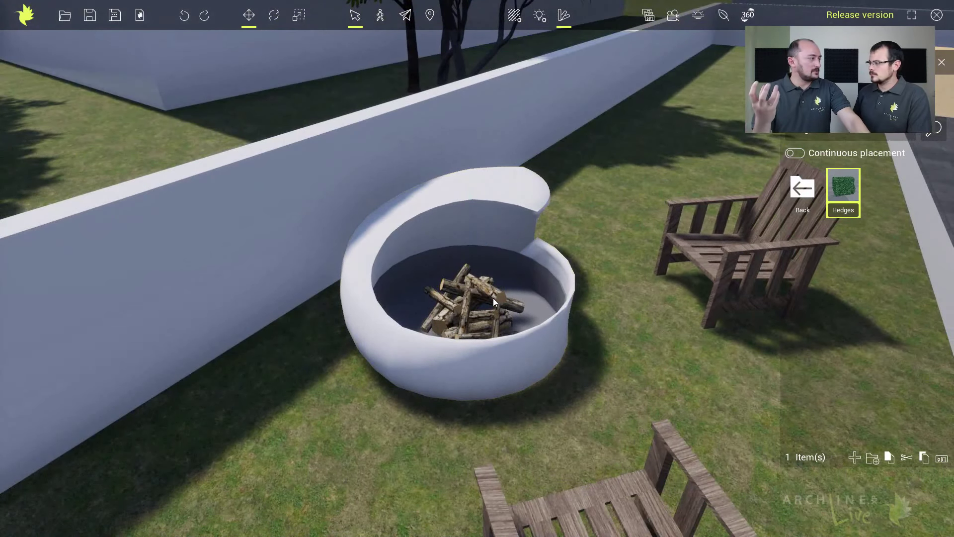
{"action": "left_click", "coordinate": [797, 192]}
{"action": "left_click", "coordinate": [796, 191]}
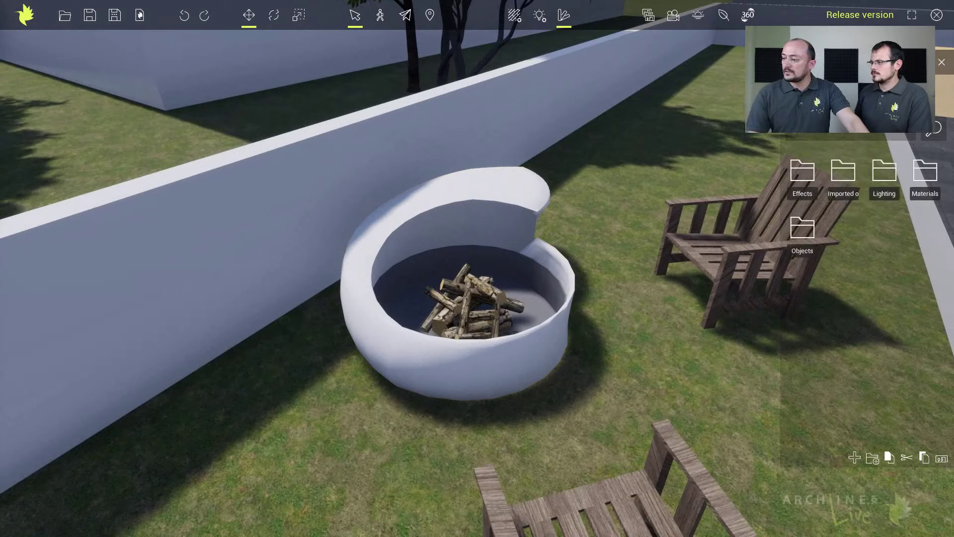
{"action": "left_click", "coordinate": [803, 177]}
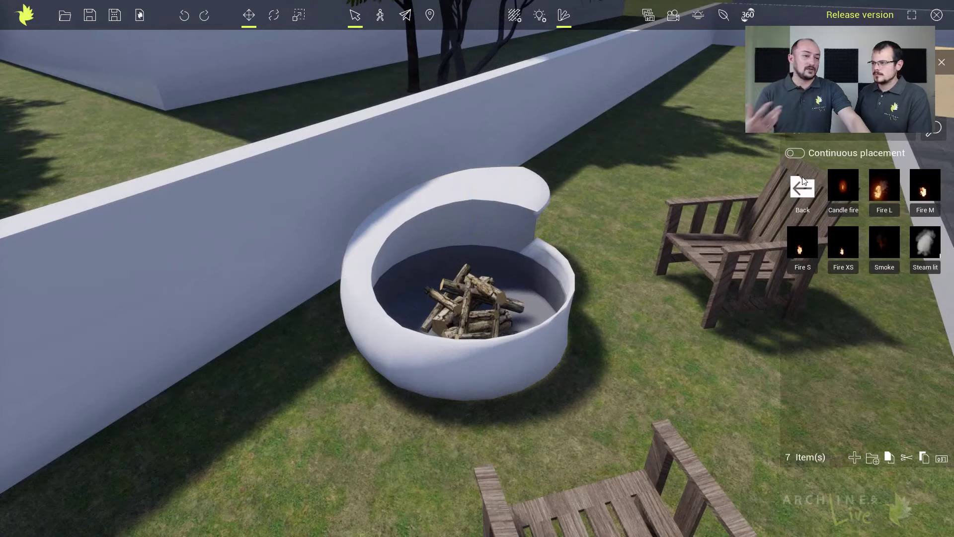
{"action": "left_click", "coordinate": [926, 192]}
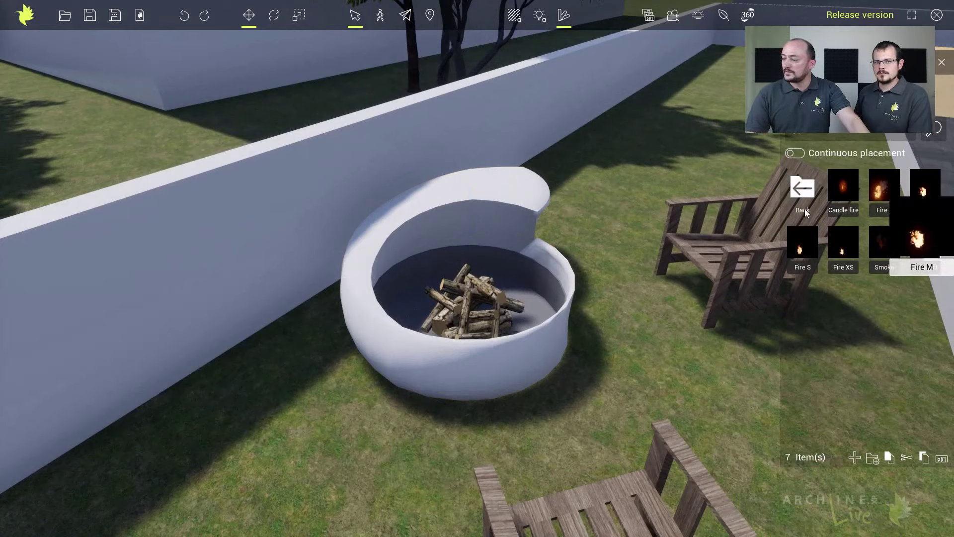
{"action": "left_click", "coordinate": [476, 286]}
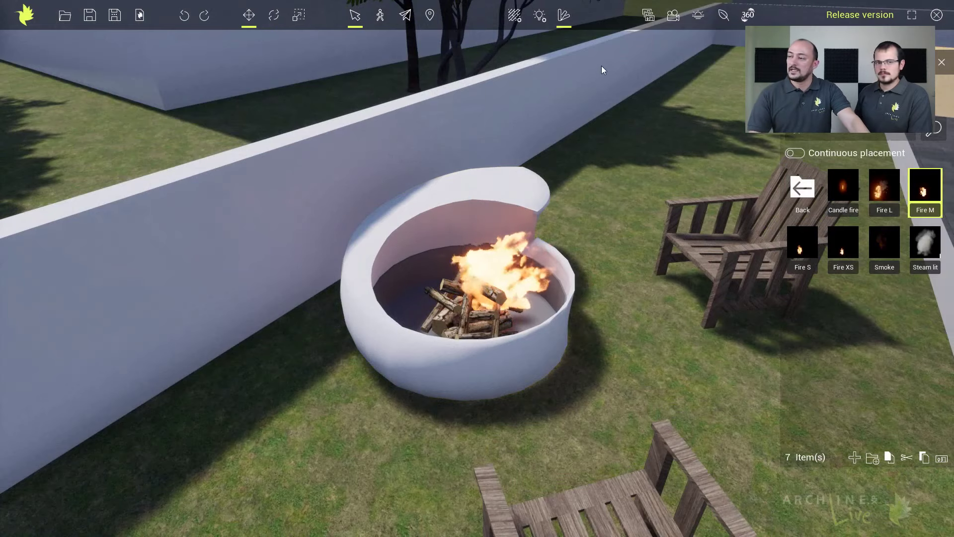
Step: Set the time of day to 4:49 to view the fire pit in low light
{"action": "left_click", "coordinate": [698, 15]}
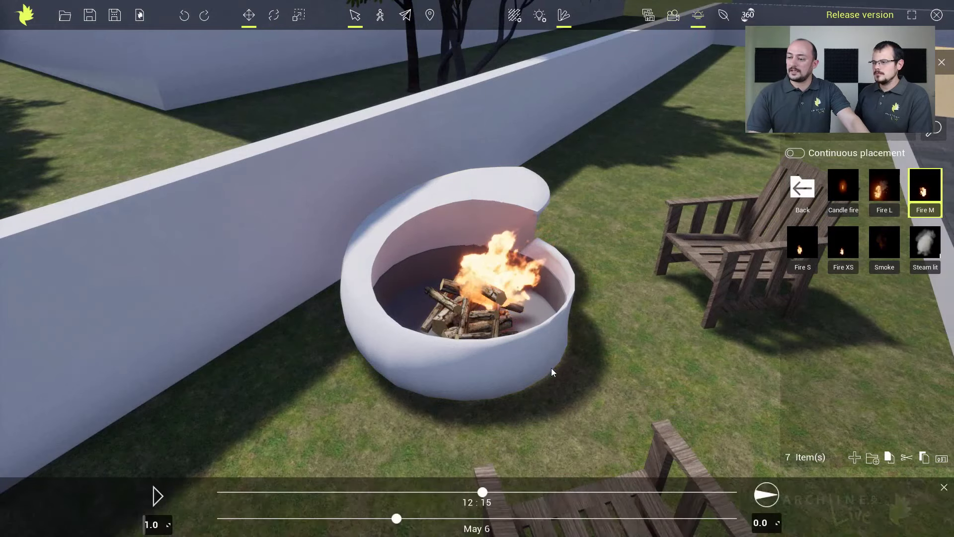
{"action": "right_click_drag", "start_coordinate": [551, 368], "coordinate": [645, 351]}
{"action": "scroll", "coordinate": [597, 342], "scroll_direction": "down", "scroll_amount": 4}
{"action": "scroll", "coordinate": [598, 342], "scroll_direction": "down", "scroll_amount": 3}
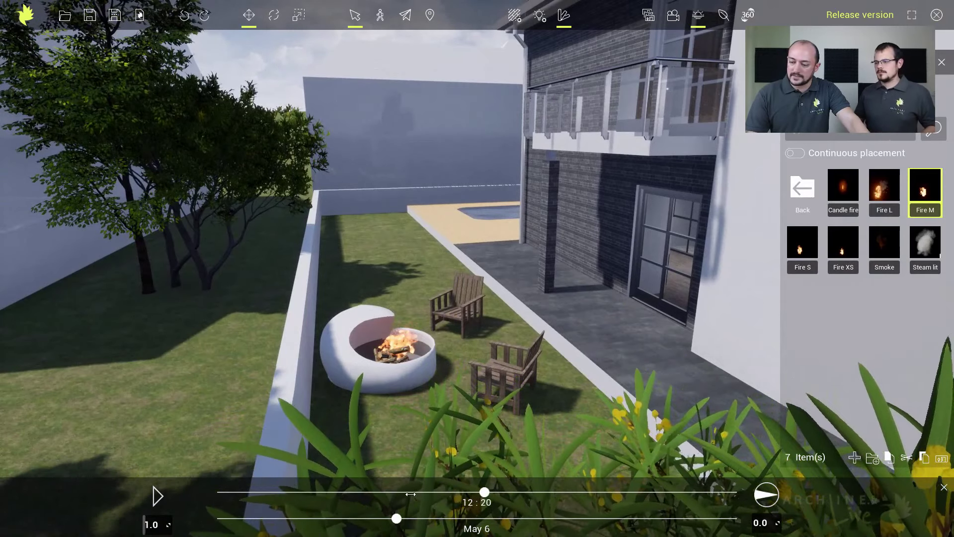
{"action": "left_click_drag", "start_coordinate": [485, 494], "coordinate": [321, 492]}
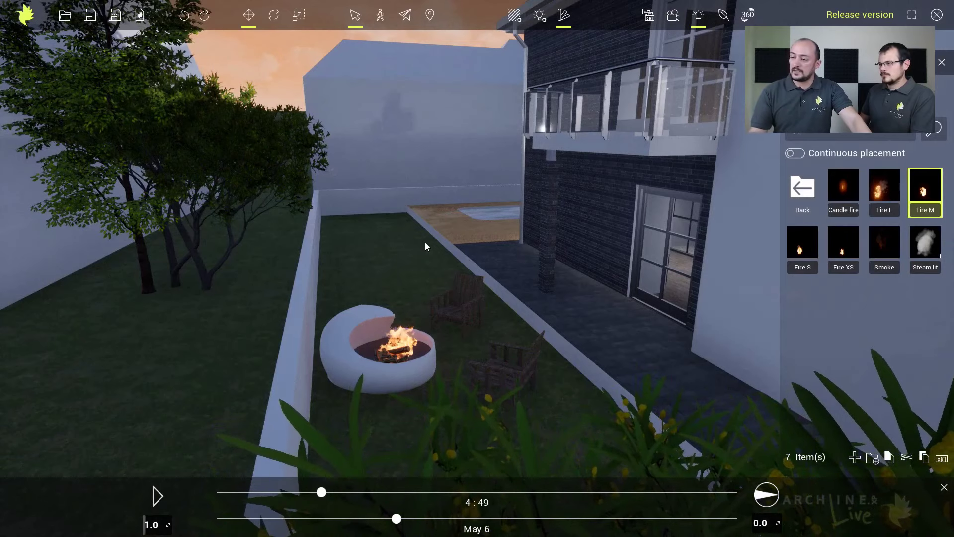
Step: Return the object library to its top-level folders and set the time of day to 10:52
{"action": "left_click", "coordinate": [803, 189]}
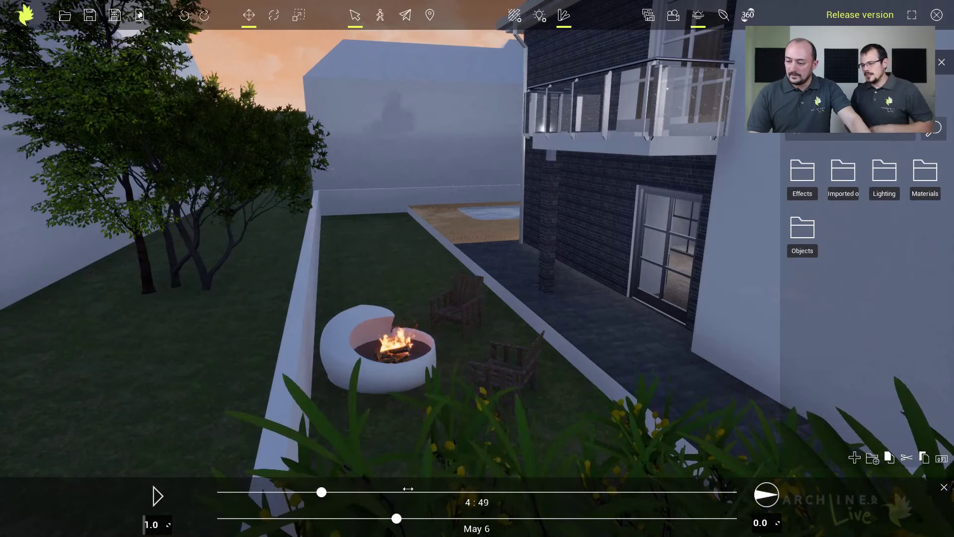
{"action": "left_click_drag", "start_coordinate": [321, 492], "coordinate": [453, 490]}
{"action": "middle_click_drag", "start_coordinate": [602, 350], "coordinate": [175, 264]}
{"action": "scroll", "coordinate": [177, 266], "scroll_direction": "down", "scroll_amount": 5}
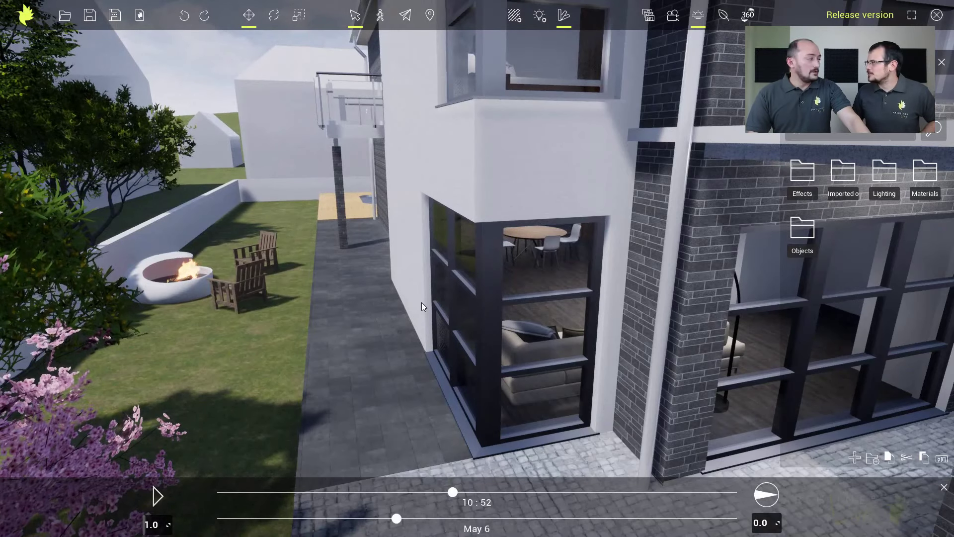
{"action": "middle_click_drag", "start_coordinate": [421, 307], "coordinate": [374, 308]}
{"action": "scroll", "coordinate": [374, 308], "scroll_direction": "down", "scroll_amount": 4}
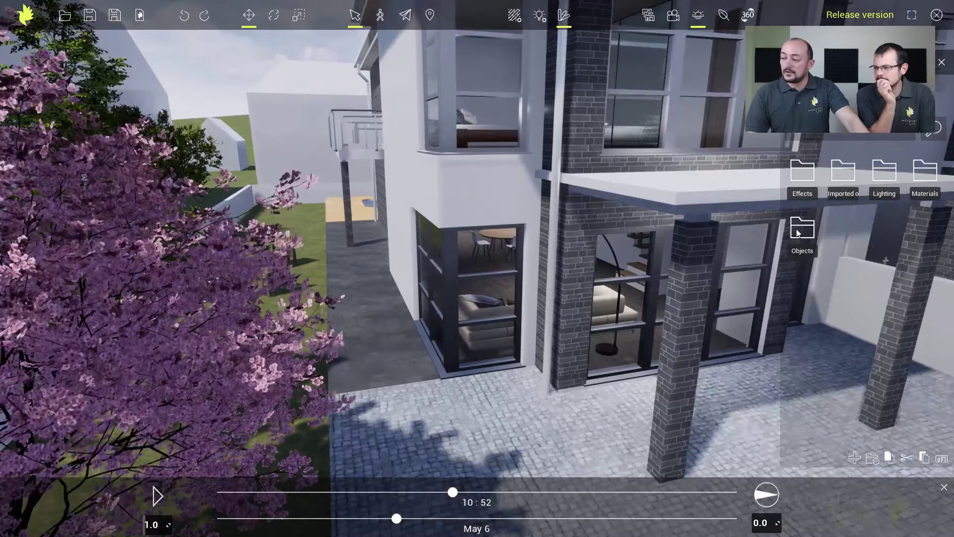
Step: Place the red sedan from the Cars object library on the paved driveway in front of the house
{"action": "left_click", "coordinate": [796, 230]}
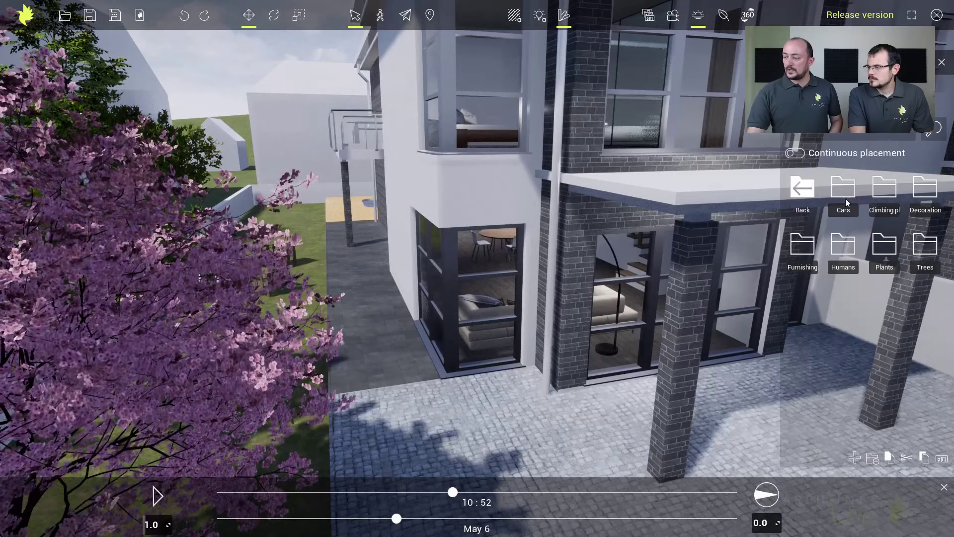
{"action": "left_click", "coordinate": [846, 198]}
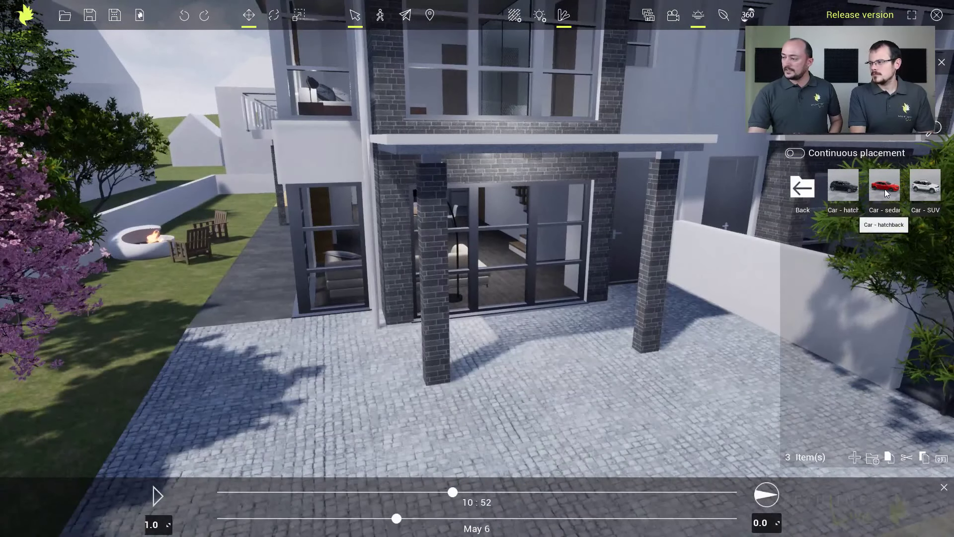
{"action": "left_click_drag", "start_coordinate": [884, 188], "coordinate": [577, 403]}
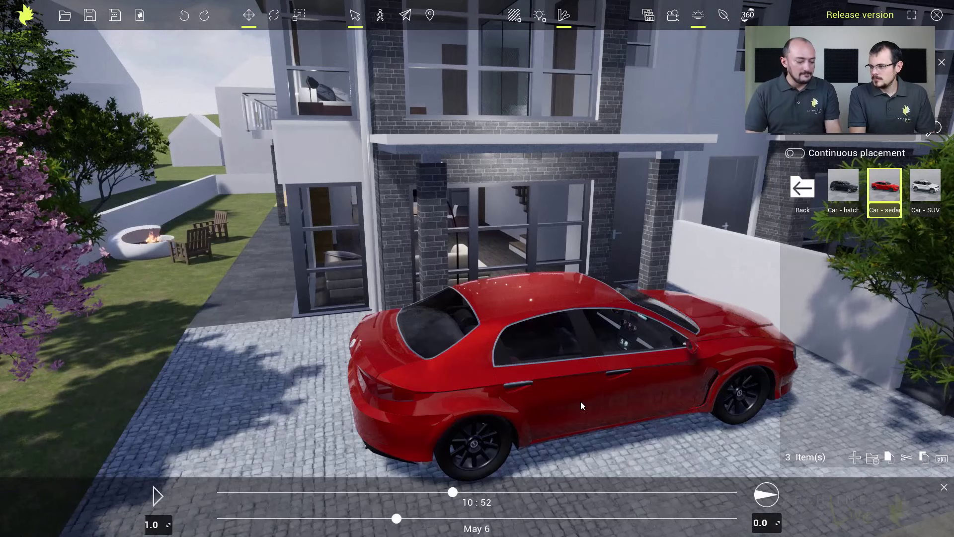
Step: Rotate the sedan about its vertical axis so its front faces the street
{"action": "left_click", "coordinate": [584, 402]}
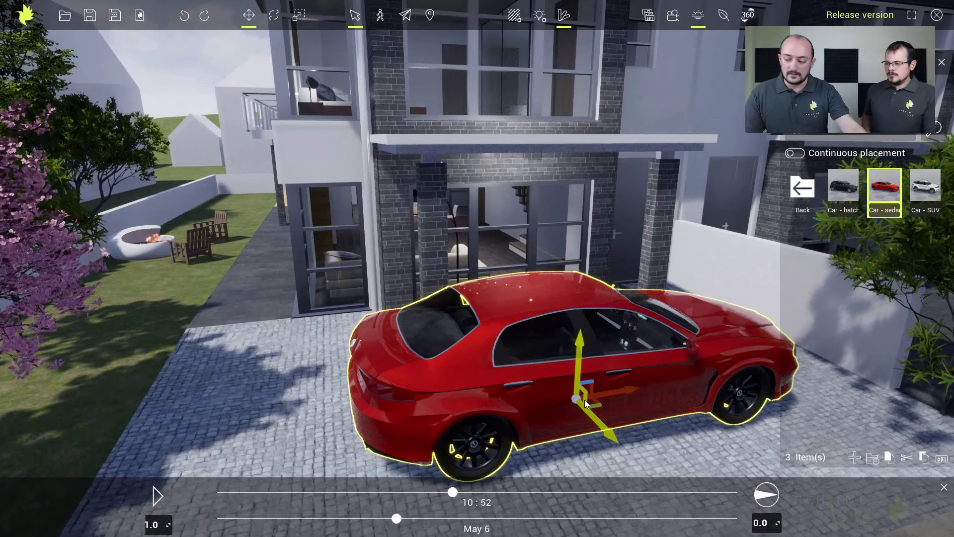
{"action": "key", "text": "space"}
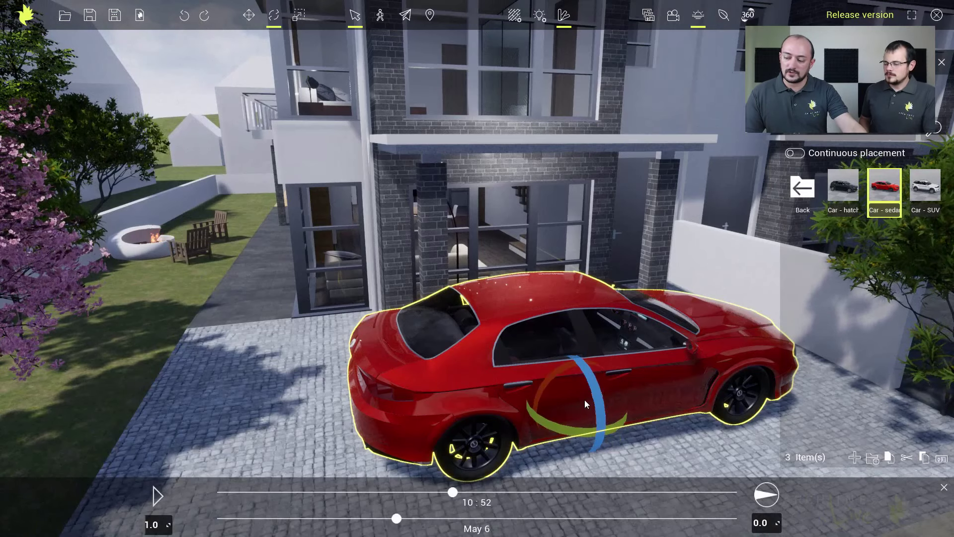
{"action": "left_click_drag", "start_coordinate": [571, 430], "coordinate": [440, 431]}
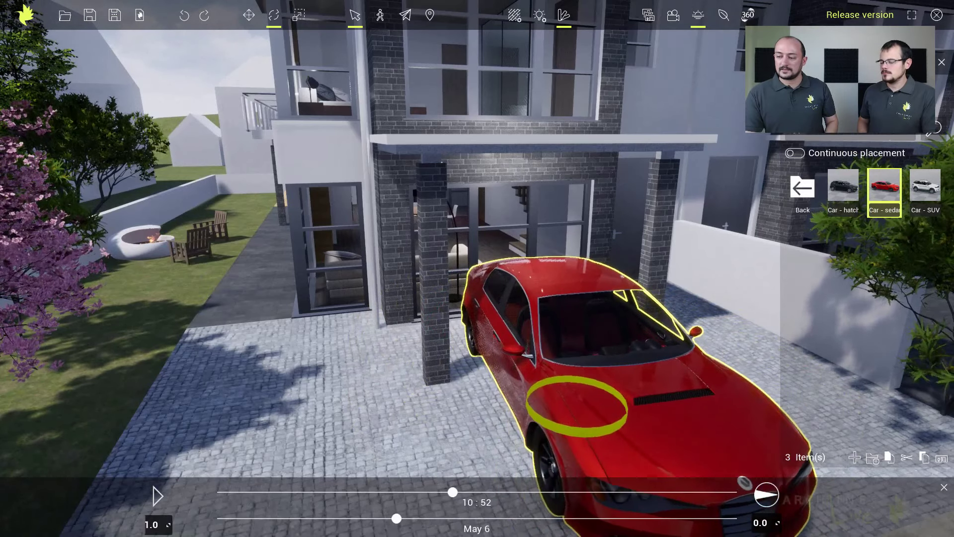
{"action": "left_click_drag", "start_coordinate": [531, 423], "coordinate": [526, 421]}
Step: Move the sedan along its length towards the street, away from the porch
{"action": "scroll", "coordinate": [501, 419], "scroll_direction": "down", "scroll_amount": 2}
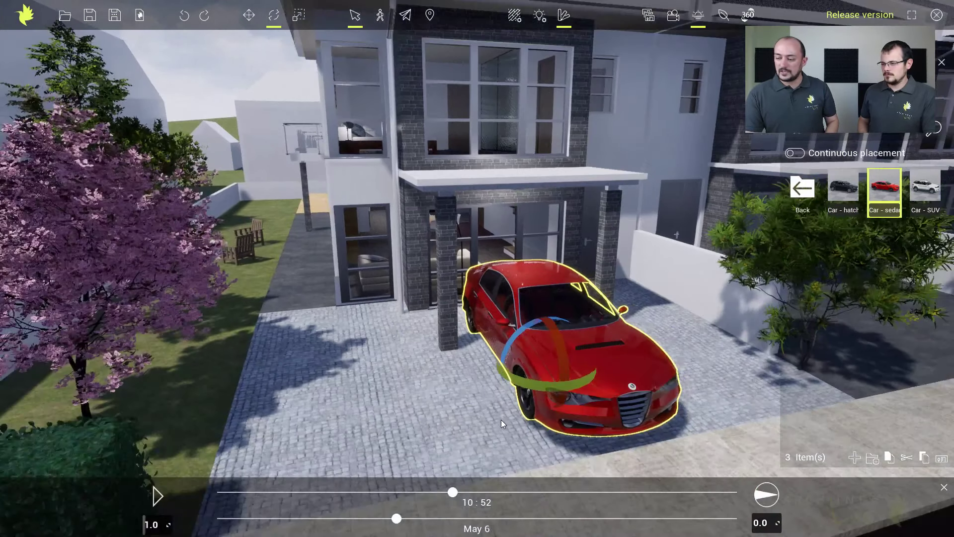
{"action": "scroll", "coordinate": [501, 420], "scroll_direction": "down", "scroll_amount": 1}
{"action": "key", "text": "space"}
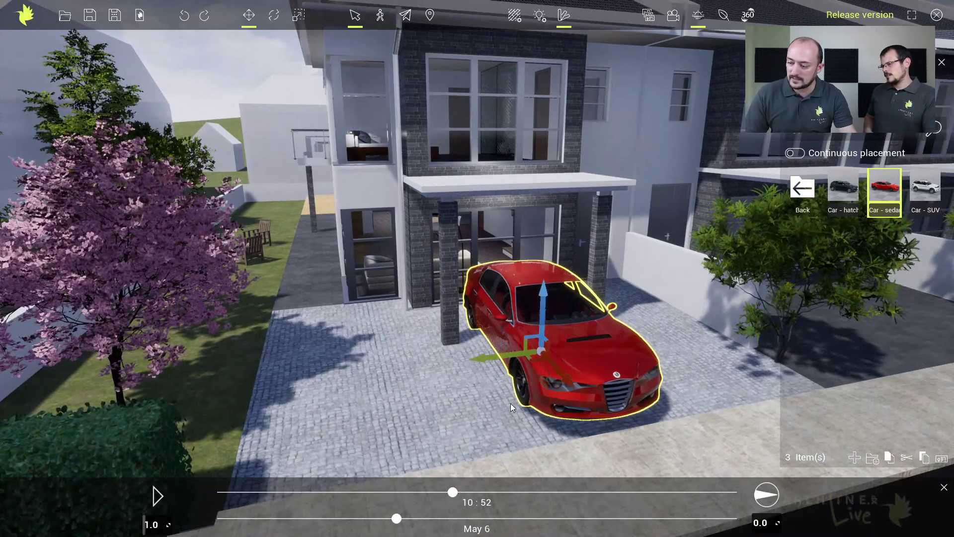
{"action": "left_click_drag", "start_coordinate": [561, 372], "coordinate": [527, 417]}
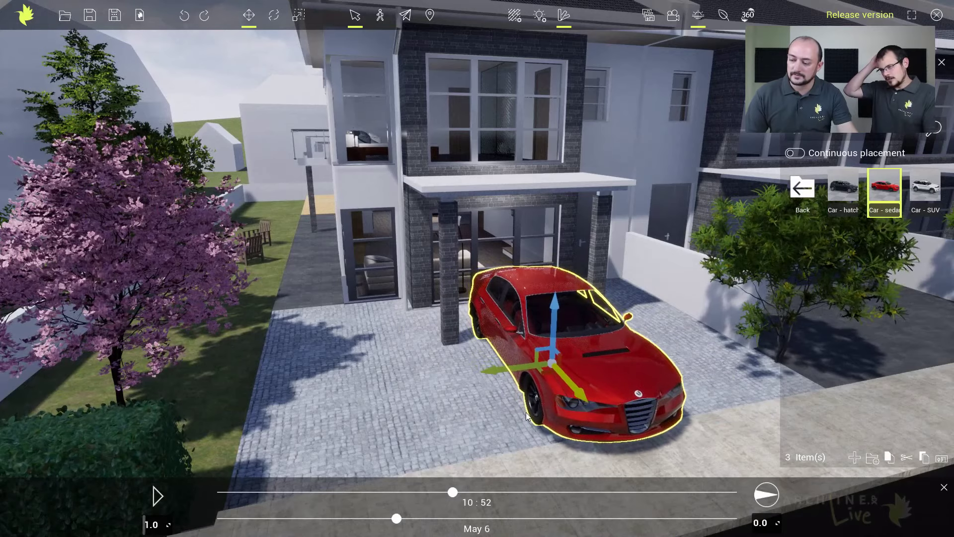
Step: Tilt the sedan slightly to follow the driveway's slope and lower it onto the ground
{"action": "middle_click_drag", "start_coordinate": [527, 422], "coordinate": [550, 408]}
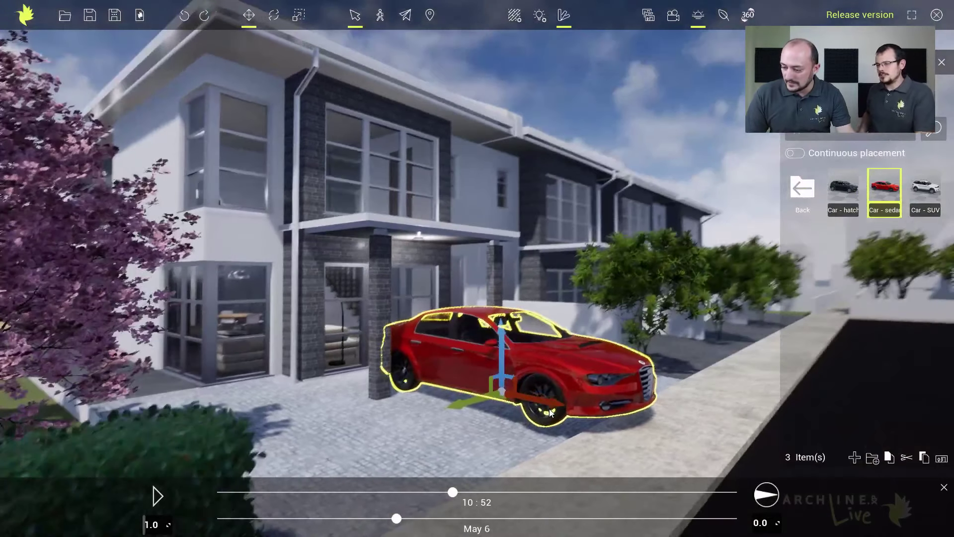
{"action": "key", "text": "e"}
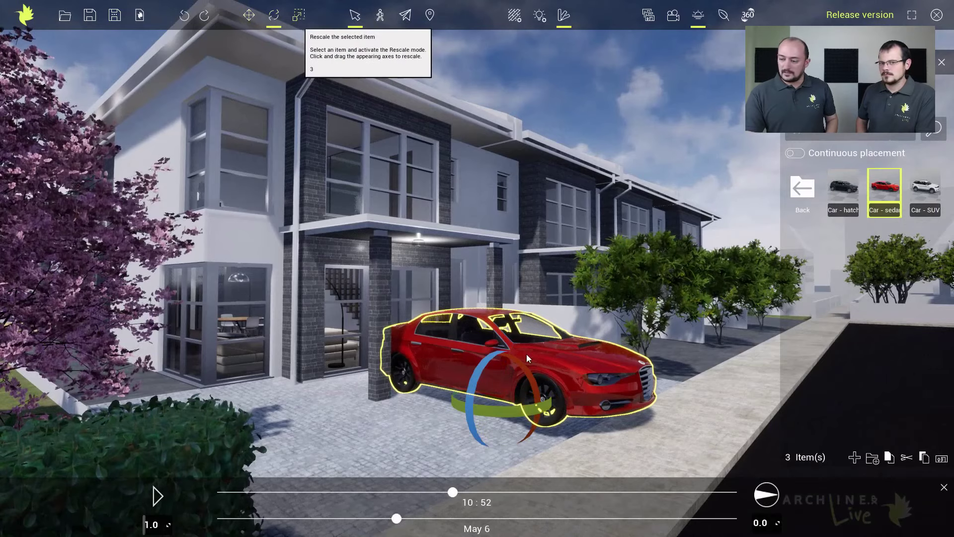
{"action": "mouse_move", "coordinate": [525, 369]}
{"action": "left_mouse_down"}
{"action": "mouse_move", "coordinate": [531, 405]}
{"action": "mouse_move", "coordinate": [526, 369]}
{"action": "left_mouse_up"}
{"action": "left_click", "coordinate": [249, 15]}
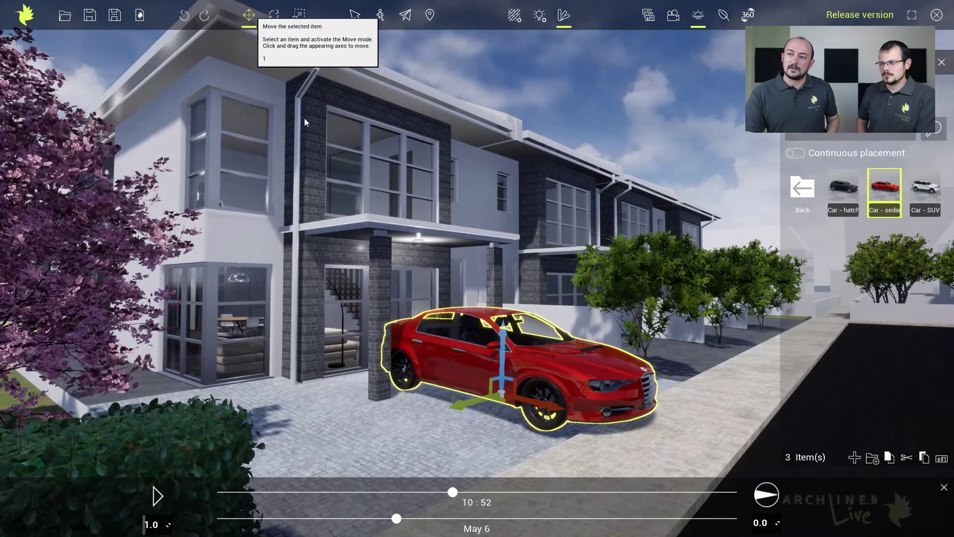
{"action": "left_click_drag", "start_coordinate": [503, 351], "coordinate": [503, 353]}
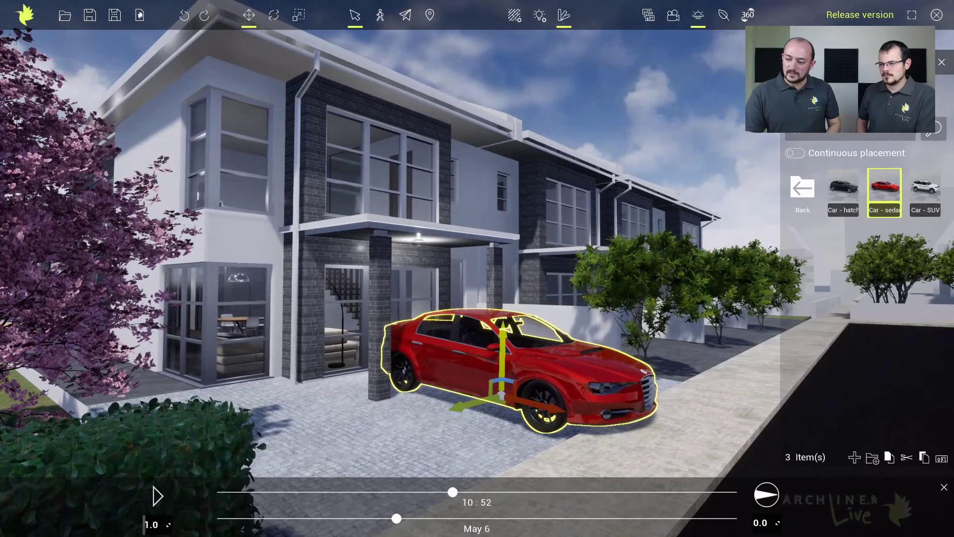
{"action": "left_click", "coordinate": [502, 432]}
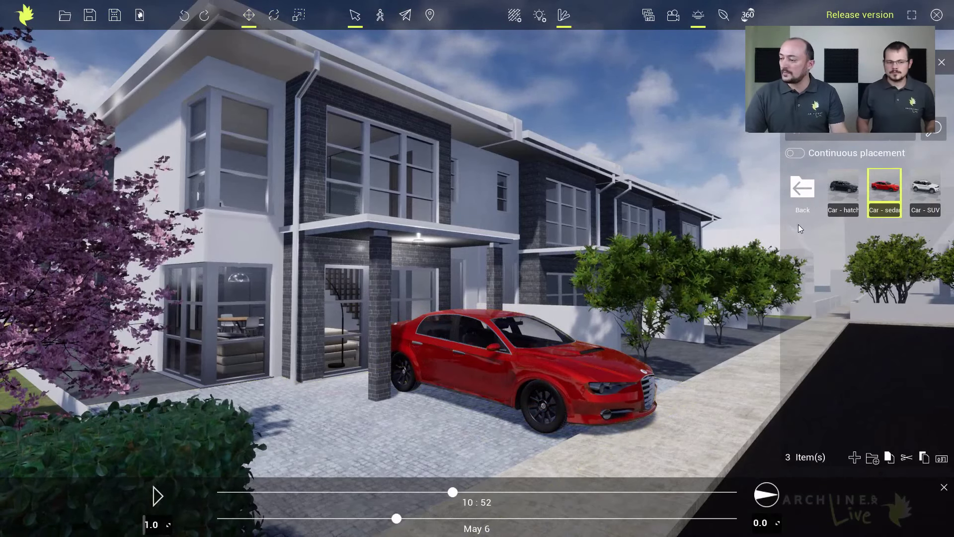
Step: Place the Humans library figure of a woman carrying a child on the driveway beside the sedan
{"action": "left_click", "coordinate": [807, 188]}
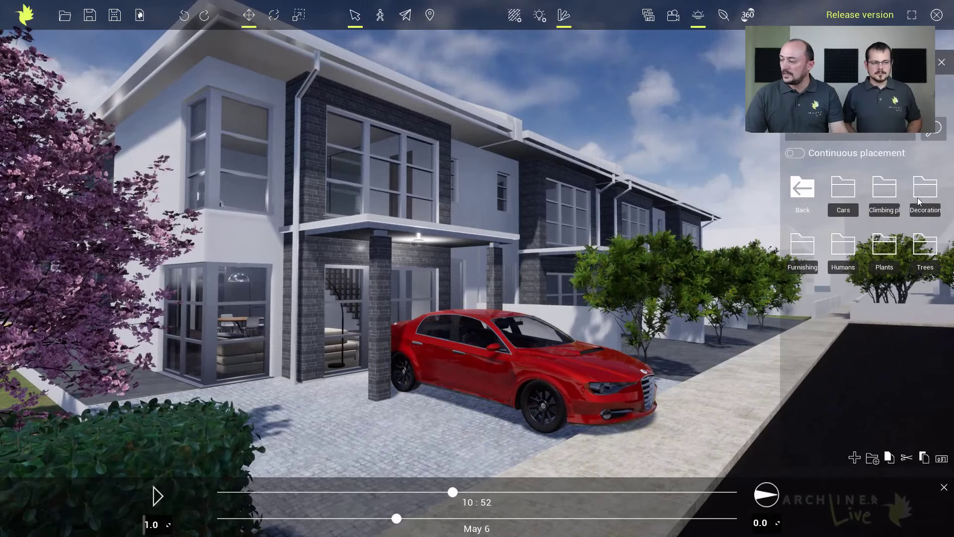
{"action": "left_click", "coordinate": [850, 253]}
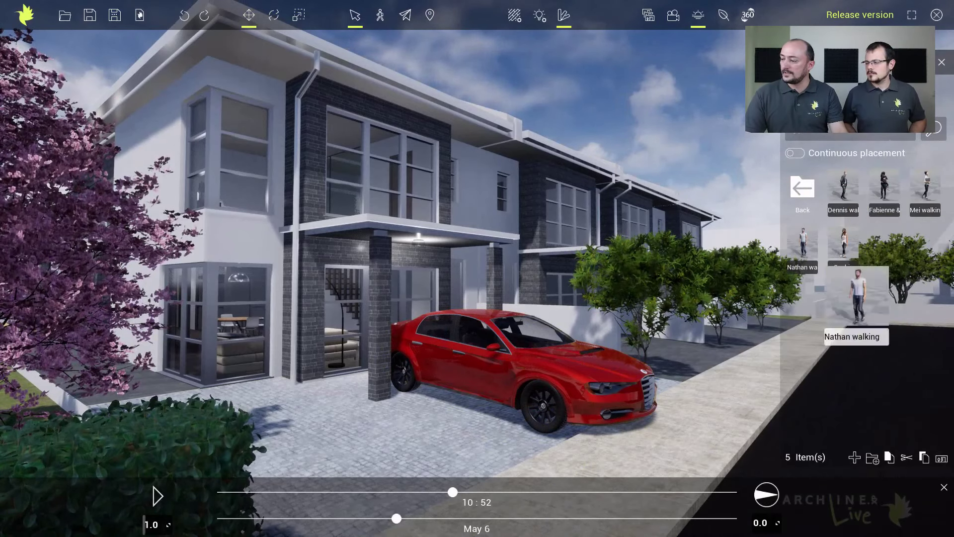
{"action": "middle_click_drag", "start_coordinate": [574, 359], "coordinate": [482, 362]}
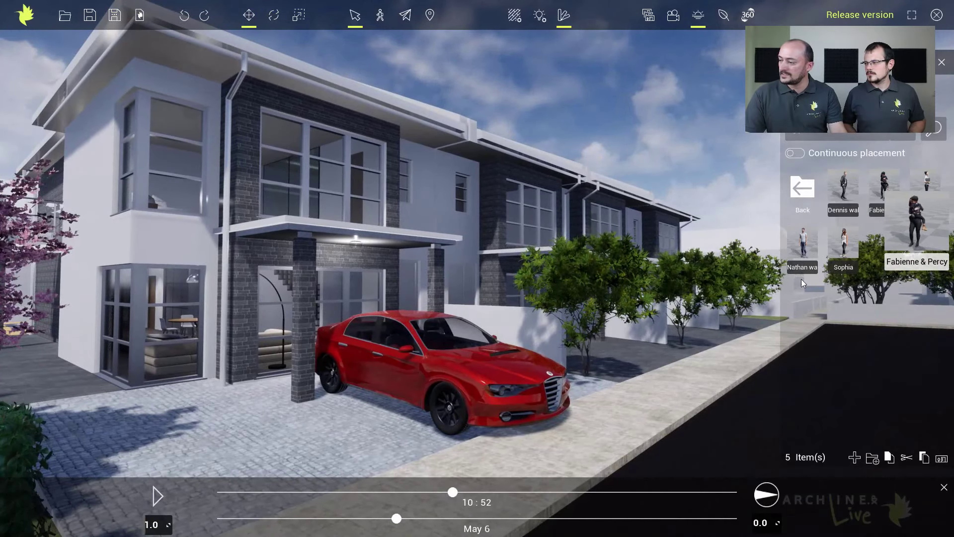
{"action": "left_click_drag", "start_coordinate": [885, 191], "coordinate": [320, 429]}
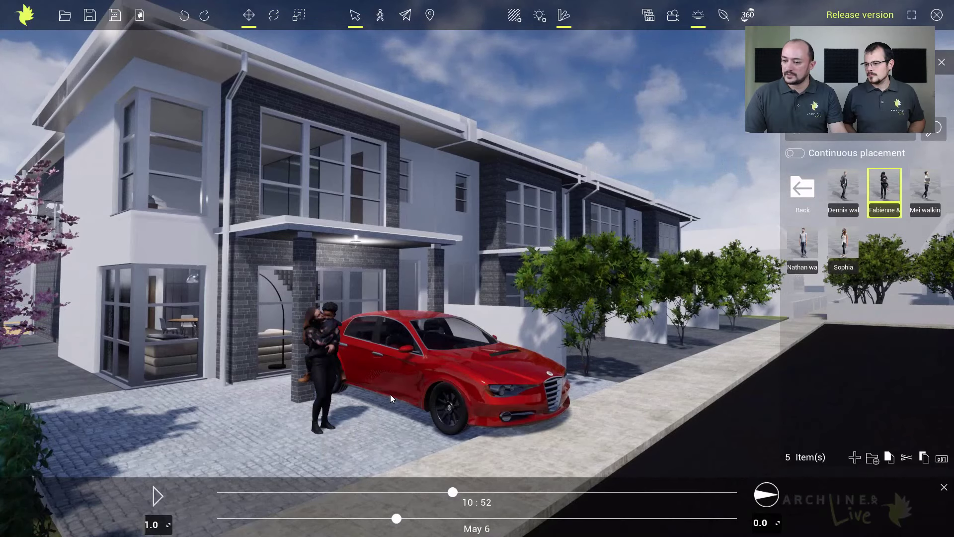
Step: Place the walking man in the light T-shirt on the pavement beyond the sedan
{"action": "middle_click_drag", "start_coordinate": [650, 390], "coordinate": [612, 388]}
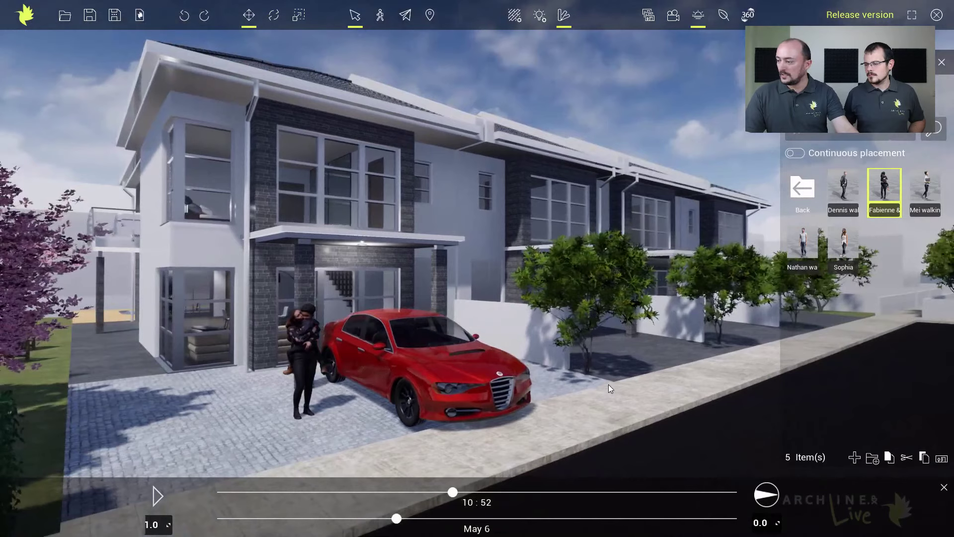
{"action": "left_click", "coordinate": [808, 255]}
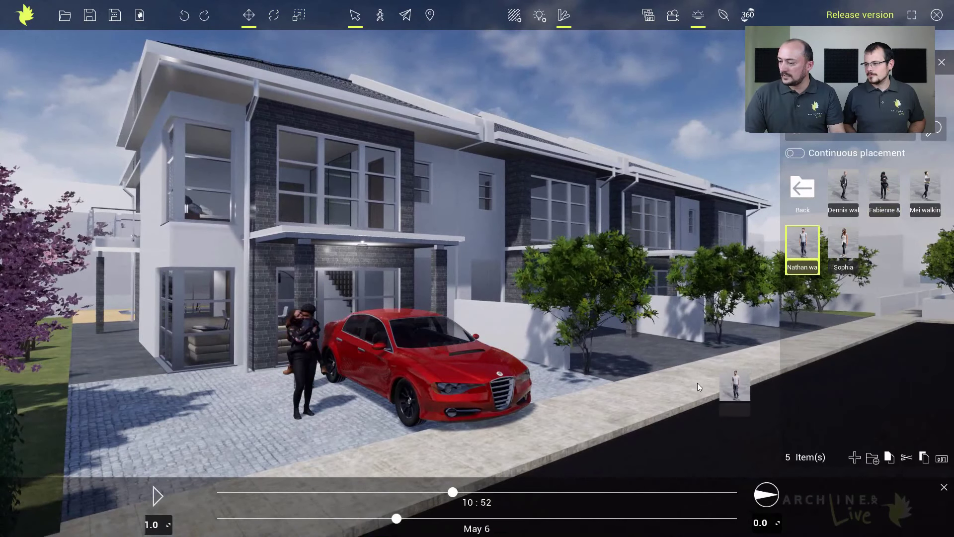
{"action": "left_click", "coordinate": [697, 383]}
Step: Rotate the walking man about his vertical axis so he heads along the pavement towards the car
{"action": "left_click", "coordinate": [707, 344]}
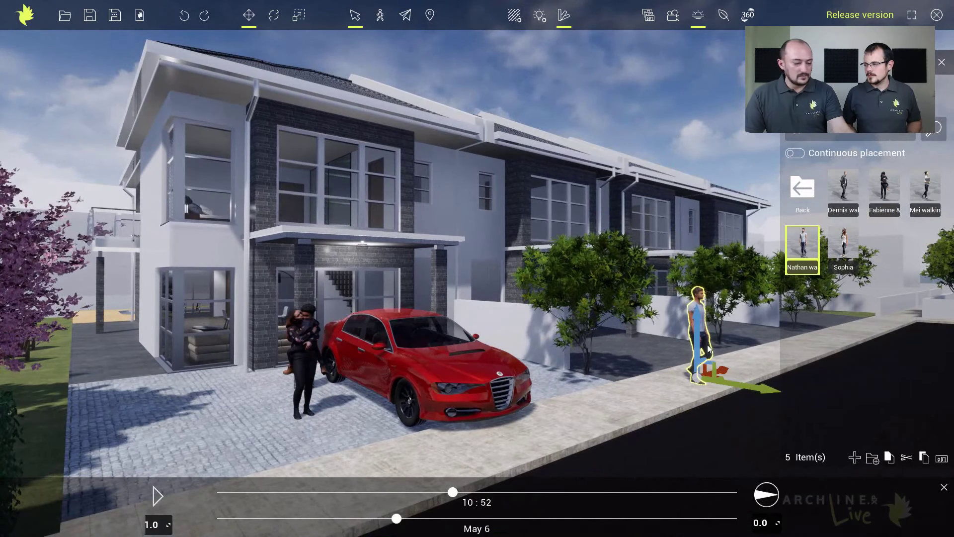
{"action": "key", "text": "e"}
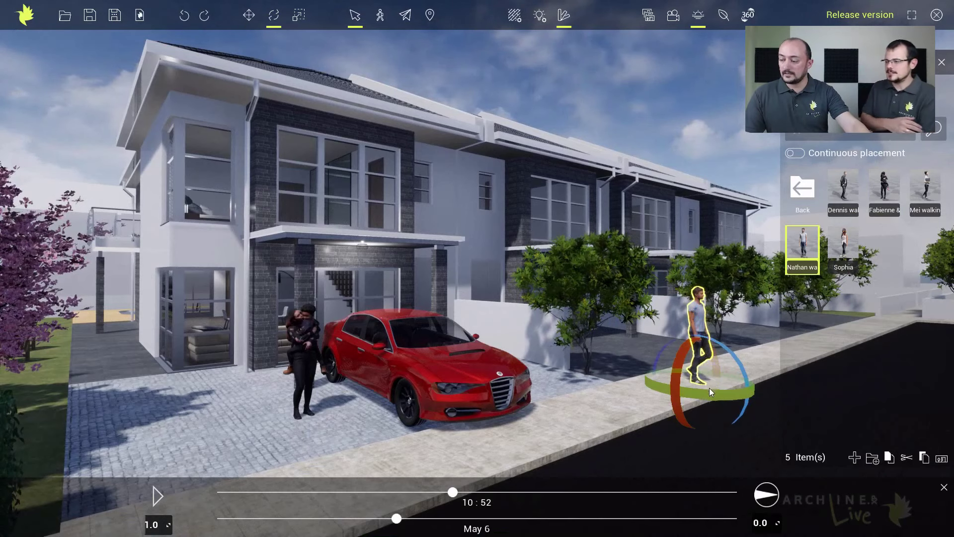
{"action": "left_click_drag", "start_coordinate": [710, 394], "coordinate": [686, 397]}
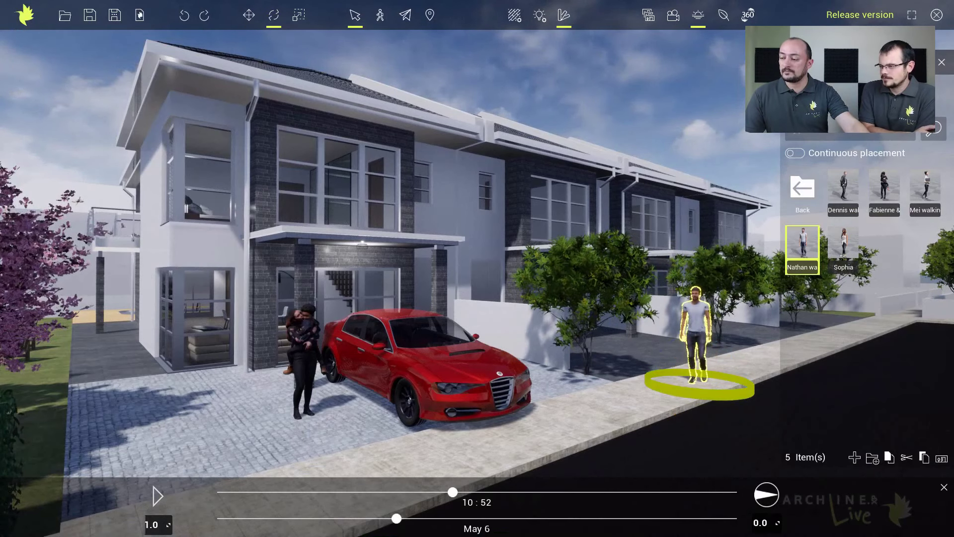
{"action": "left_click", "coordinate": [616, 398]}
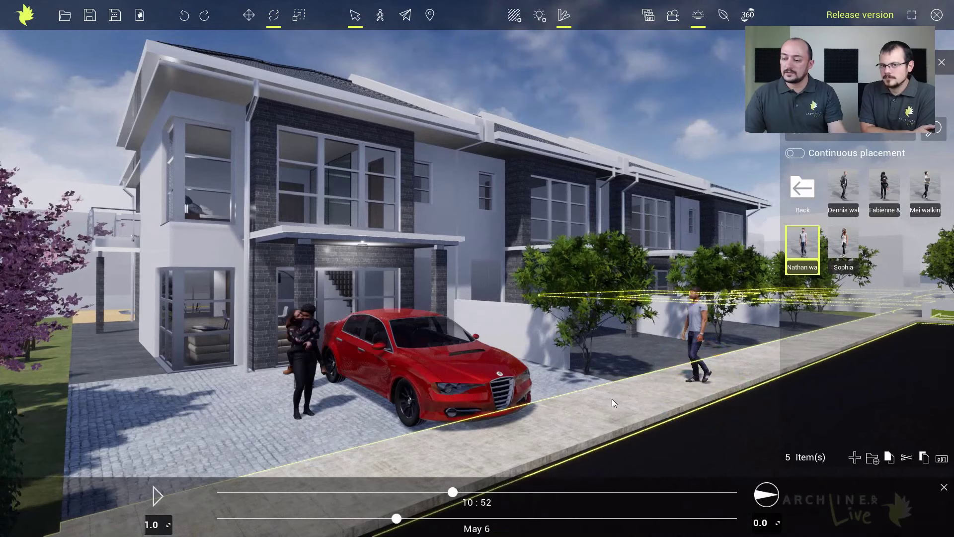
{"action": "key", "text": "Escape"}
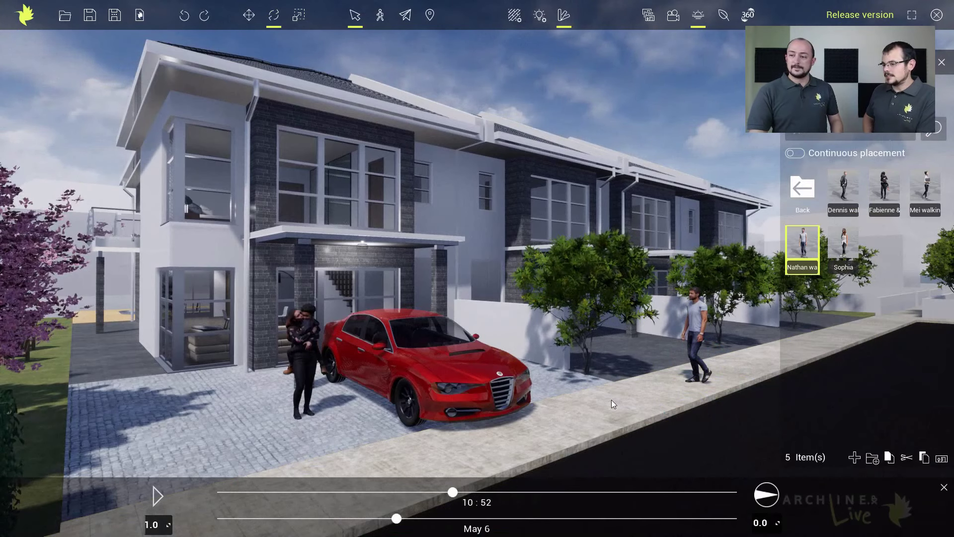
Step: Switch to the saved 02 Dining view and open the Wood materials in the library
{"action": "left_click", "coordinate": [650, 17]}
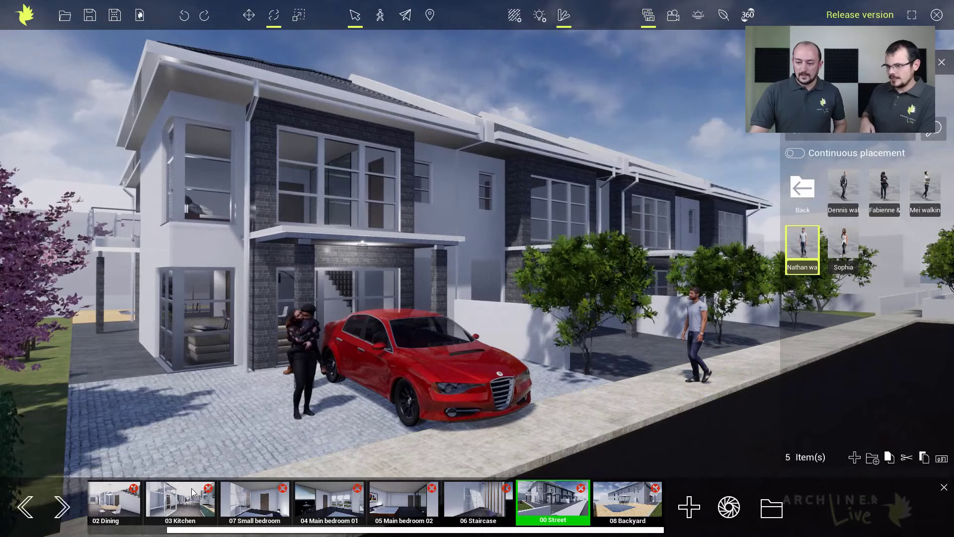
{"action": "left_click", "coordinate": [142, 505]}
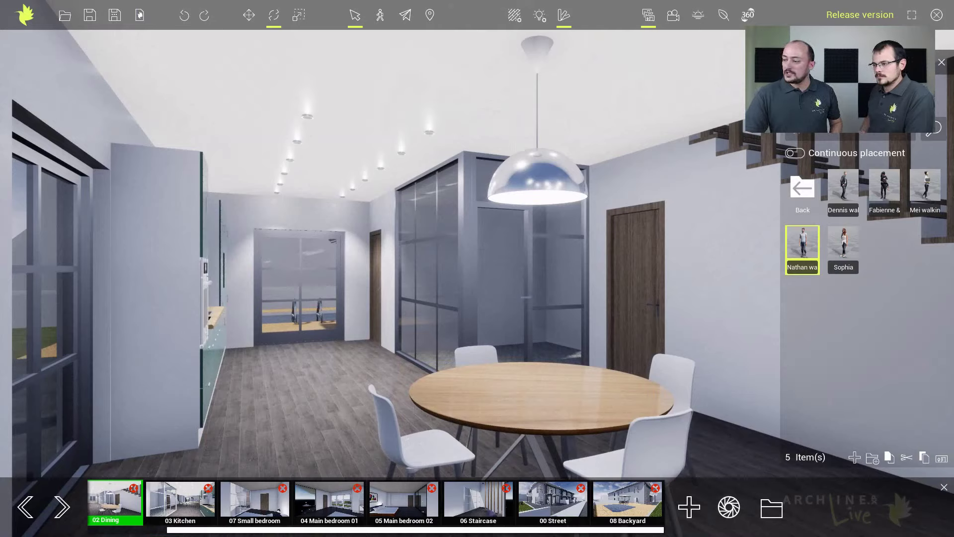
{"action": "left_click", "coordinate": [803, 192]}
{"action": "left_click", "coordinate": [804, 191]}
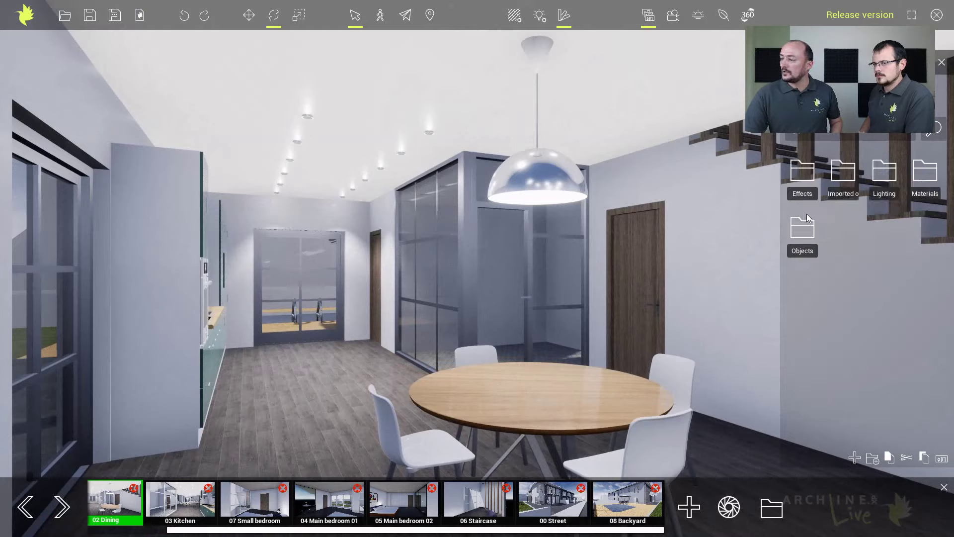
{"action": "left_click", "coordinate": [919, 175]}
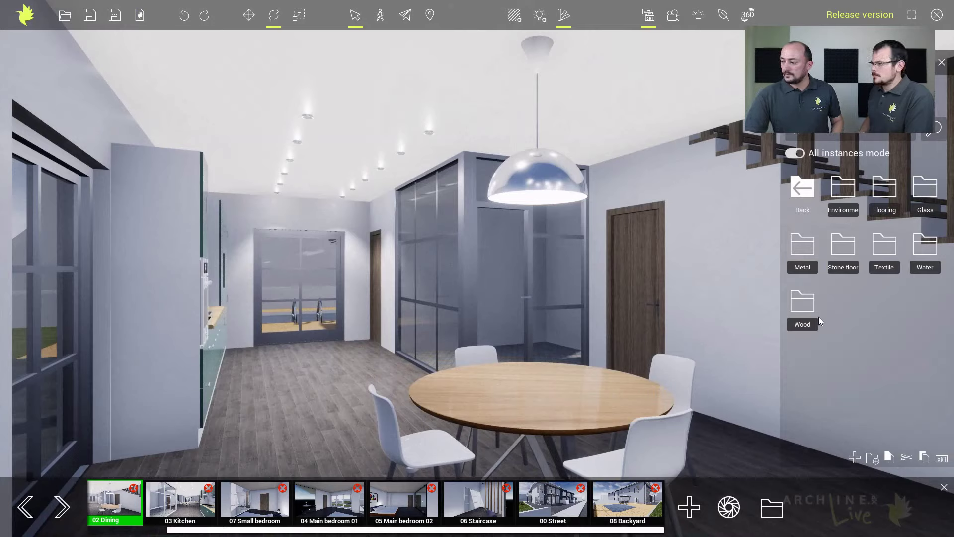
{"action": "left_click", "coordinate": [806, 309]}
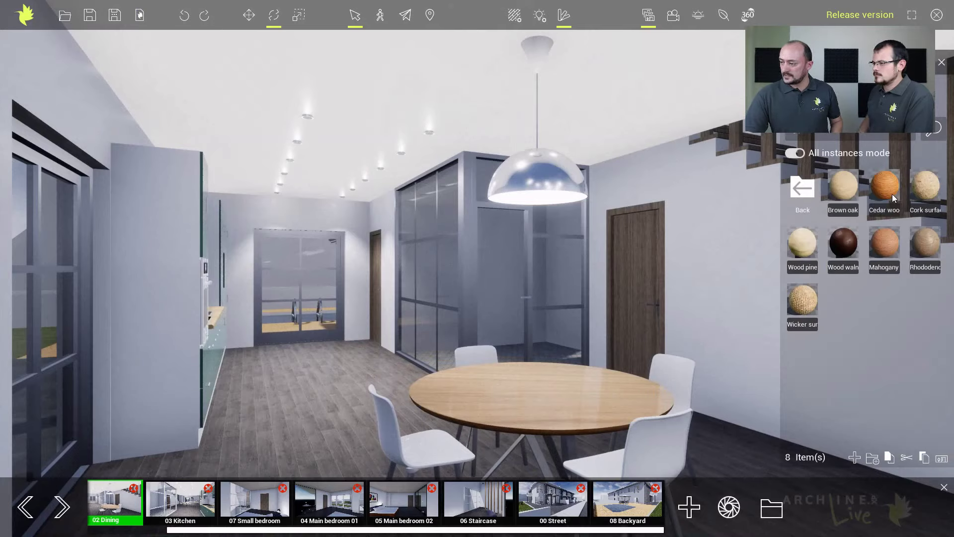
Step: Try Mahogany on the round dining tabletop and replace it with Cedar wood
{"action": "left_click_drag", "start_coordinate": [882, 244], "coordinate": [550, 403]}
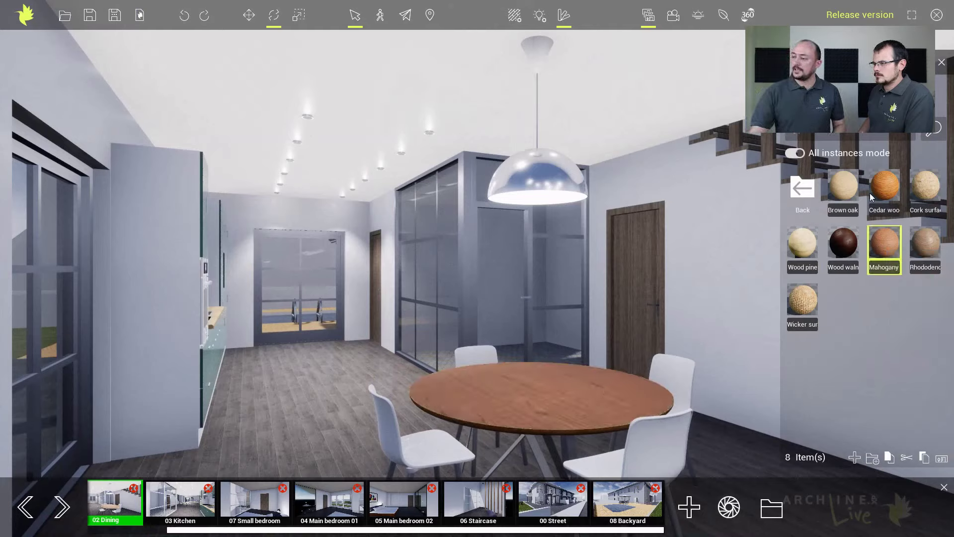
{"action": "left_click_drag", "start_coordinate": [870, 197], "coordinate": [570, 390]}
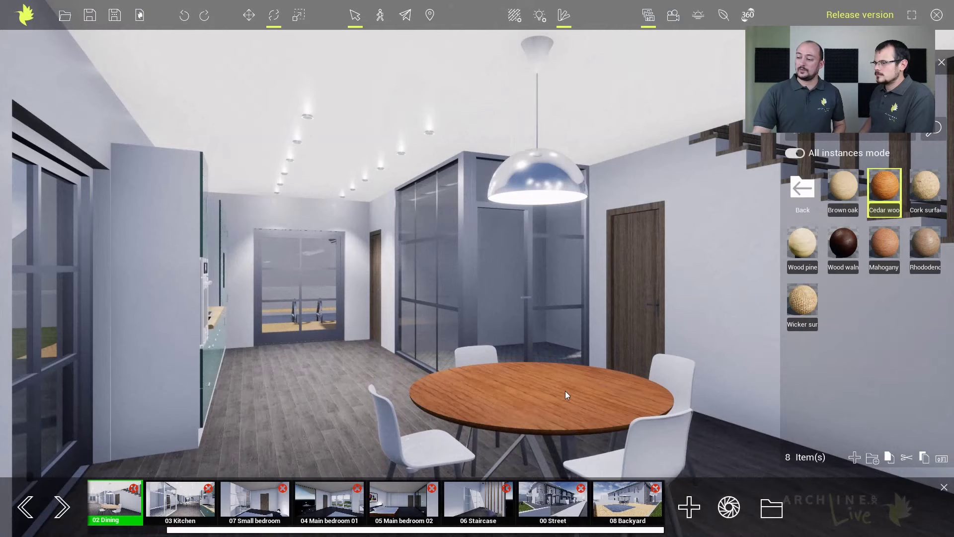
Step: Apply the Oak herringbone material from the Flooring library to the dining room floor
{"action": "left_click_drag", "start_coordinate": [573, 381], "coordinate": [506, 332]}
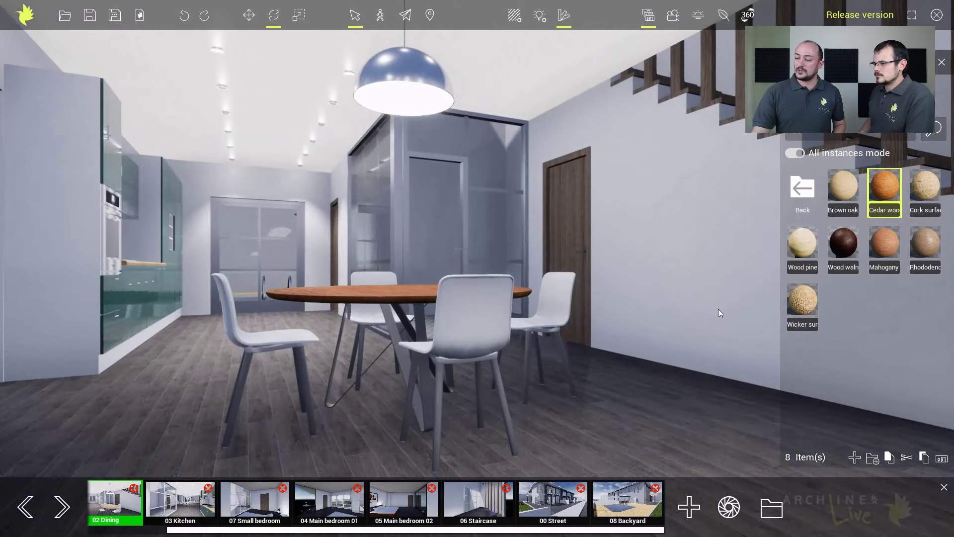
{"action": "left_click", "coordinate": [803, 189]}
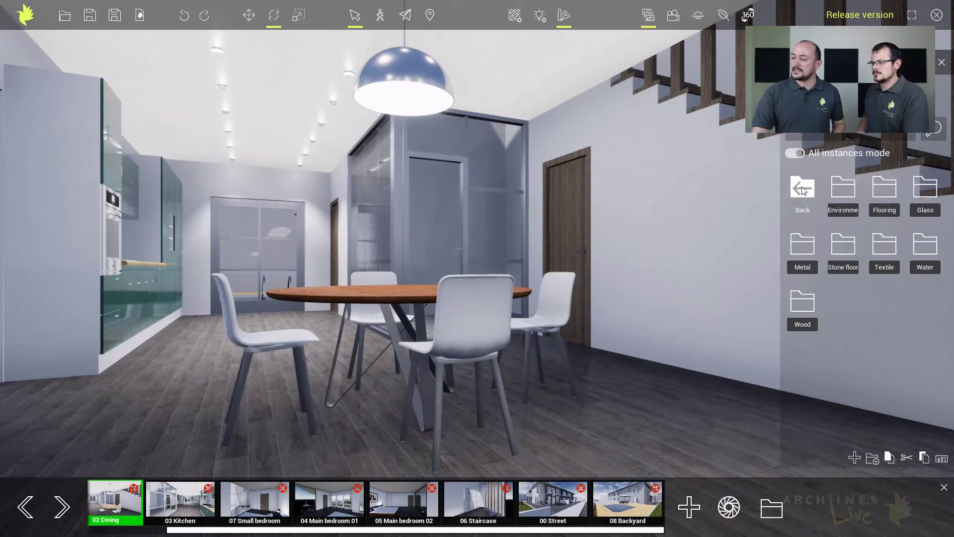
{"action": "left_click", "coordinate": [876, 198]}
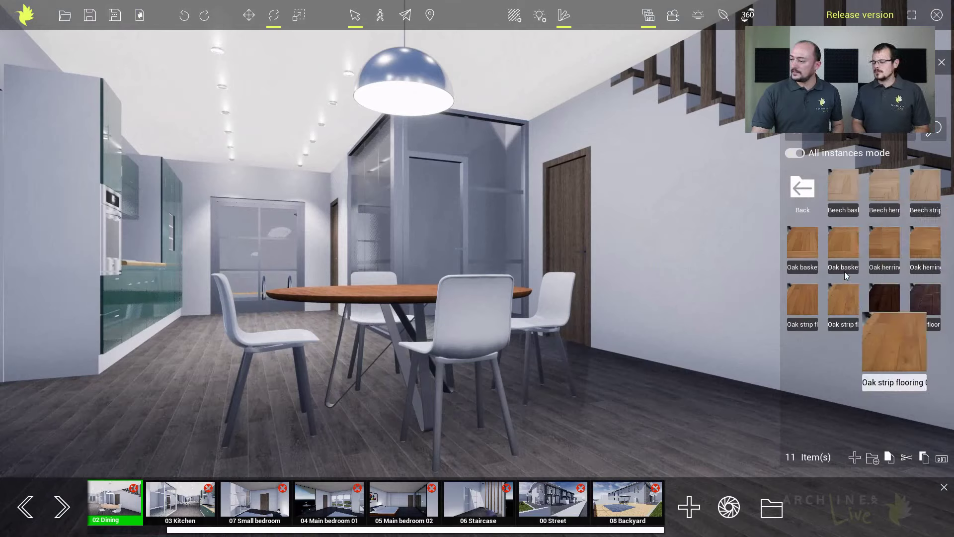
{"action": "left_click_drag", "start_coordinate": [895, 264], "coordinate": [601, 416]}
{"action": "middle_click_drag", "start_coordinate": [608, 416], "coordinate": [583, 467]}
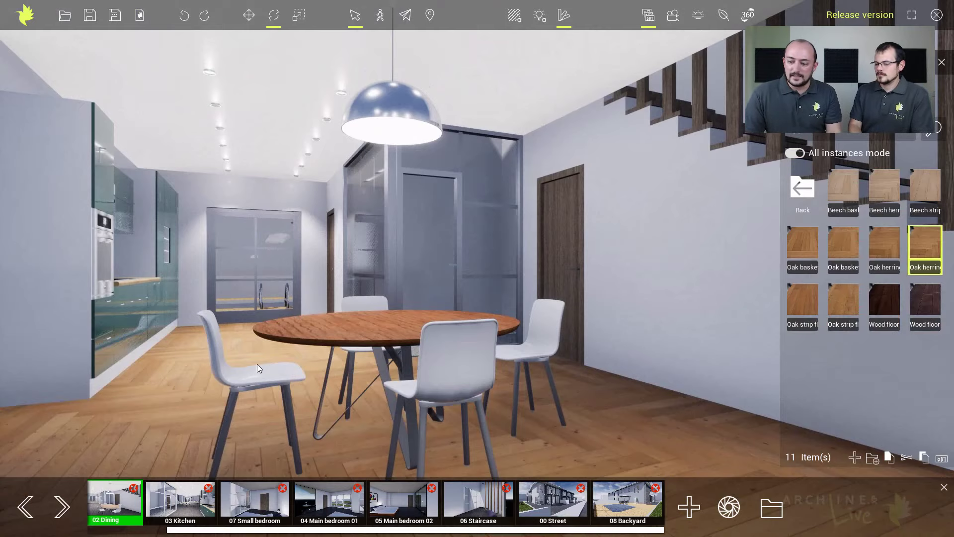
Step: Switch to the saved 08 Backyard view, try Water deep on the swimming pool and replace it with Water pool
{"action": "left_click", "coordinate": [629, 502]}
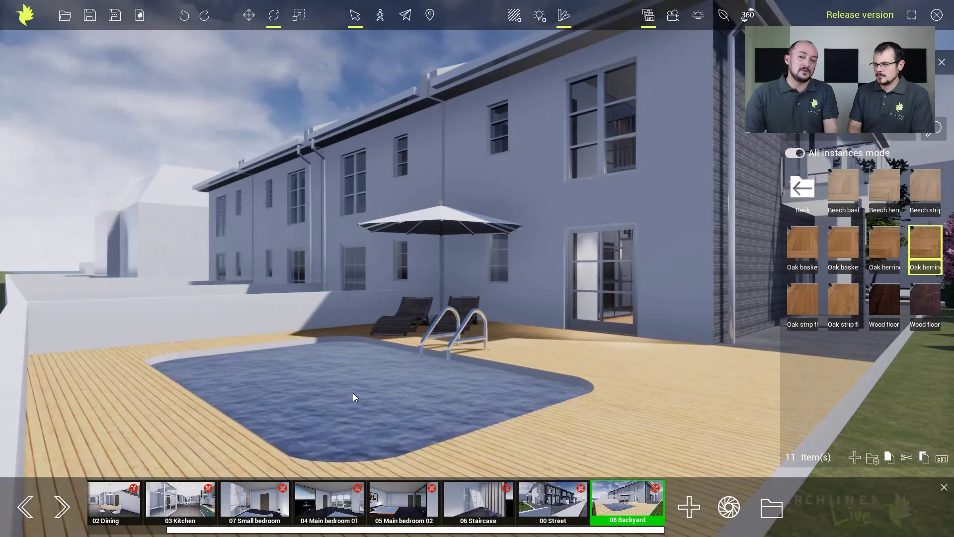
{"action": "left_click", "coordinate": [801, 193]}
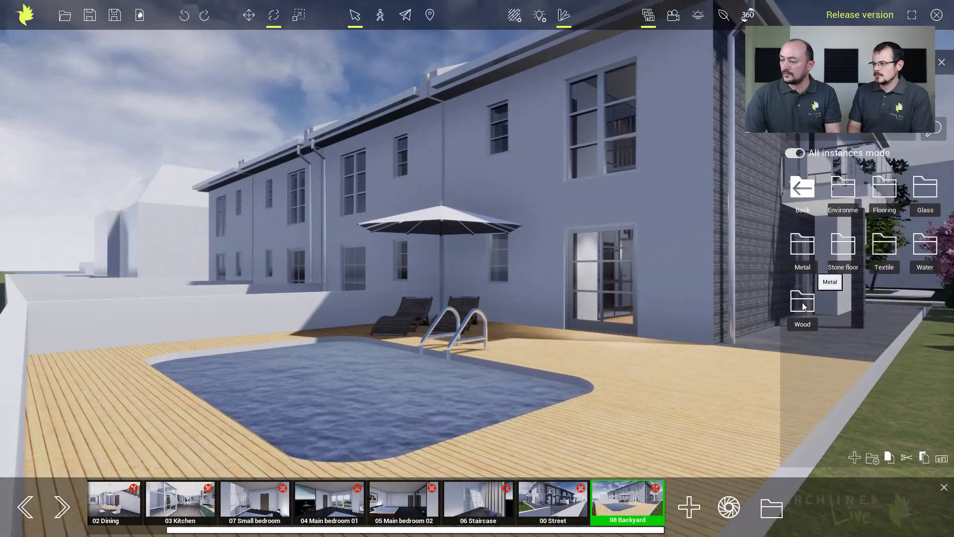
{"action": "left_click", "coordinate": [927, 248]}
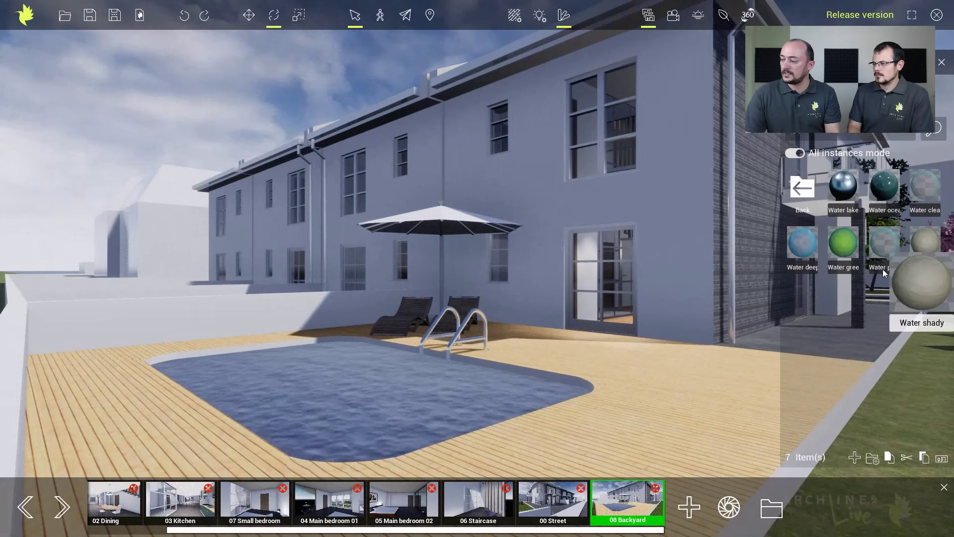
{"action": "left_click_drag", "start_coordinate": [793, 243], "coordinate": [381, 408]}
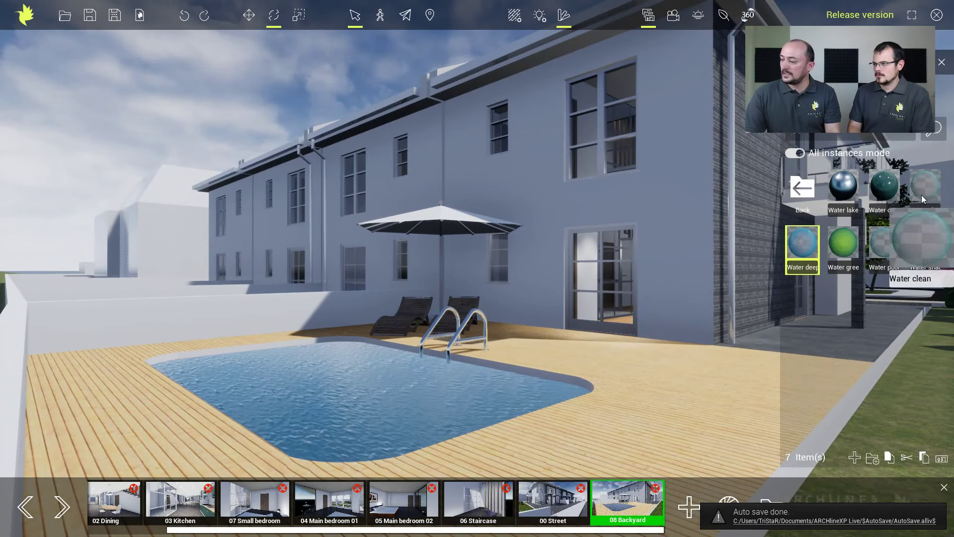
{"action": "mouse_move", "coordinate": [880, 249]}
{"action": "left_click_drag", "start_coordinate": [880, 249], "coordinate": [368, 403]}
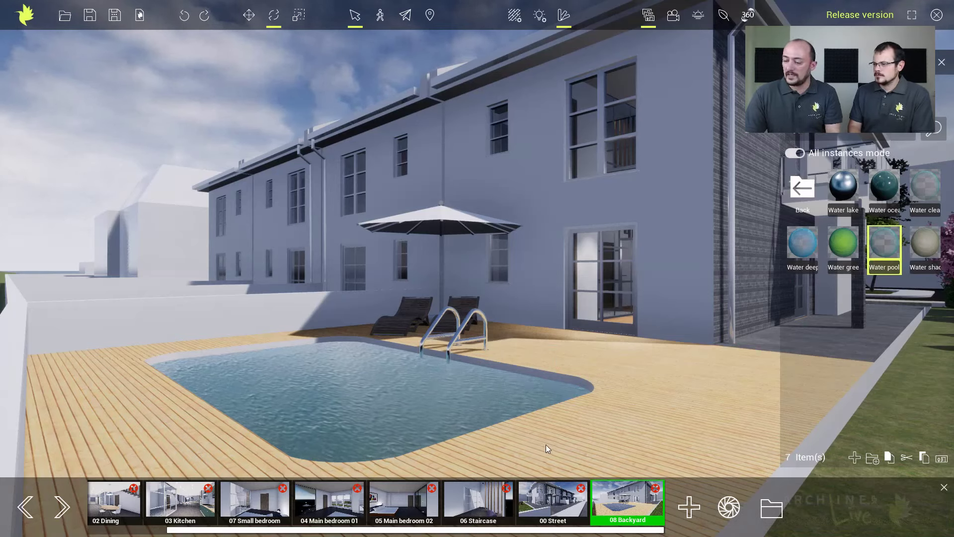
Step: Return to the 02 Dining view and place the potted Cannaflower from the Decoration objects on the round dining table
{"action": "left_click", "coordinate": [117, 500]}
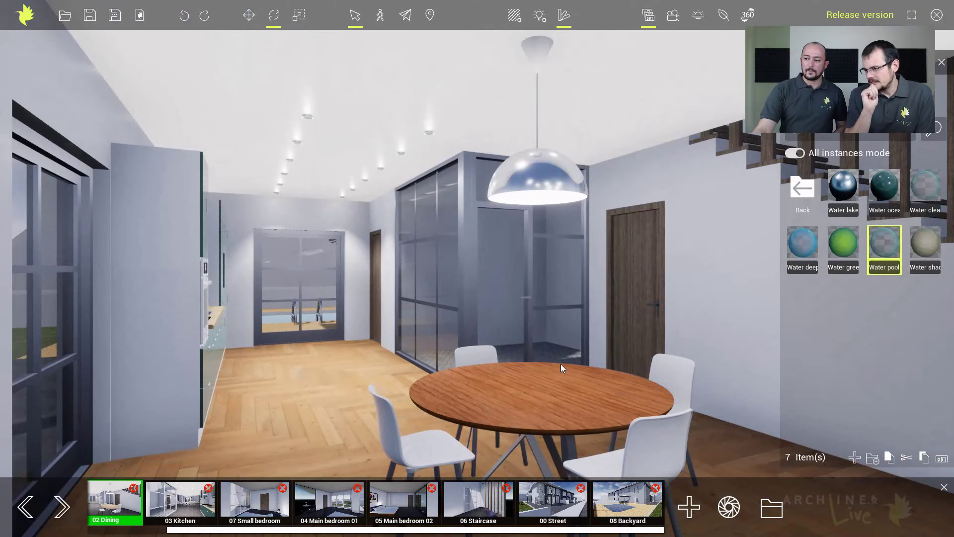
{"action": "left_click", "coordinate": [805, 190]}
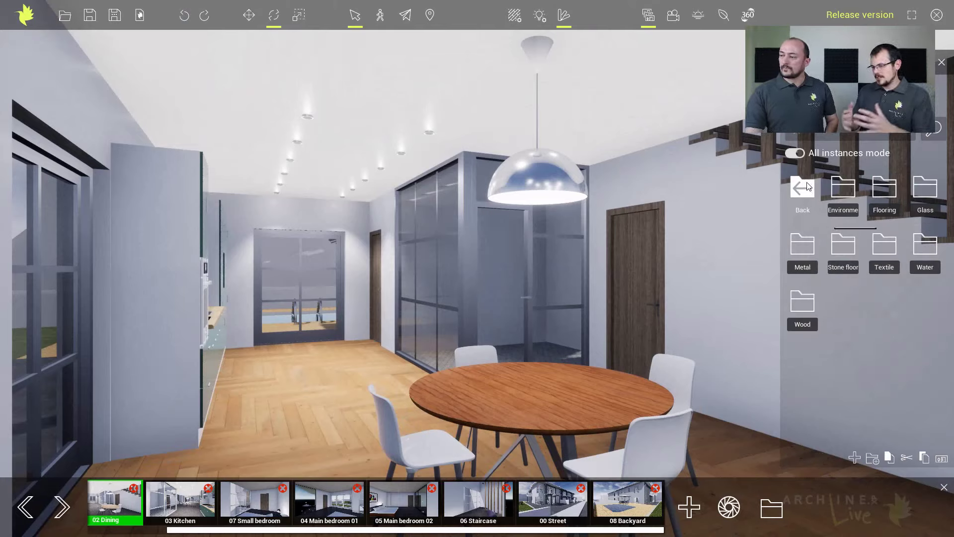
{"action": "left_click", "coordinate": [806, 187]}
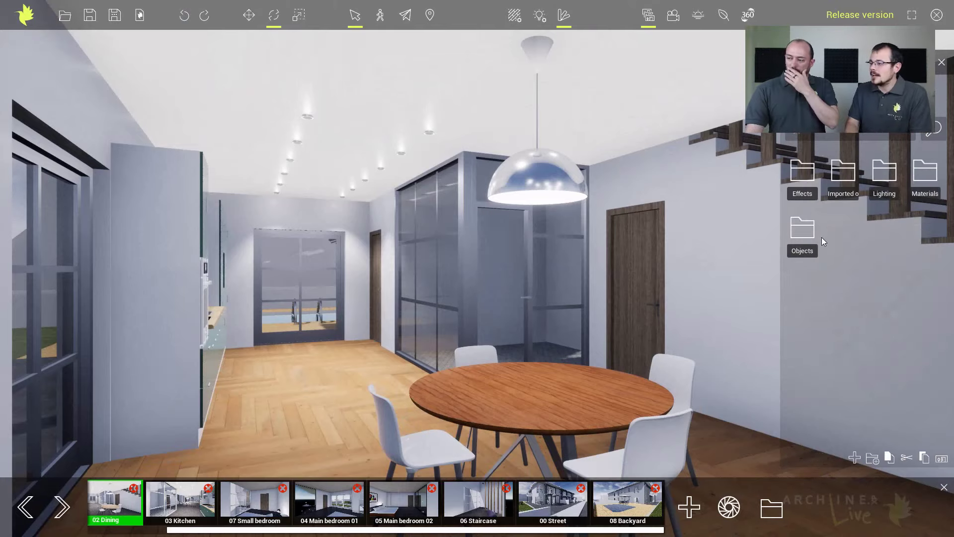
{"action": "left_click", "coordinate": [807, 232]}
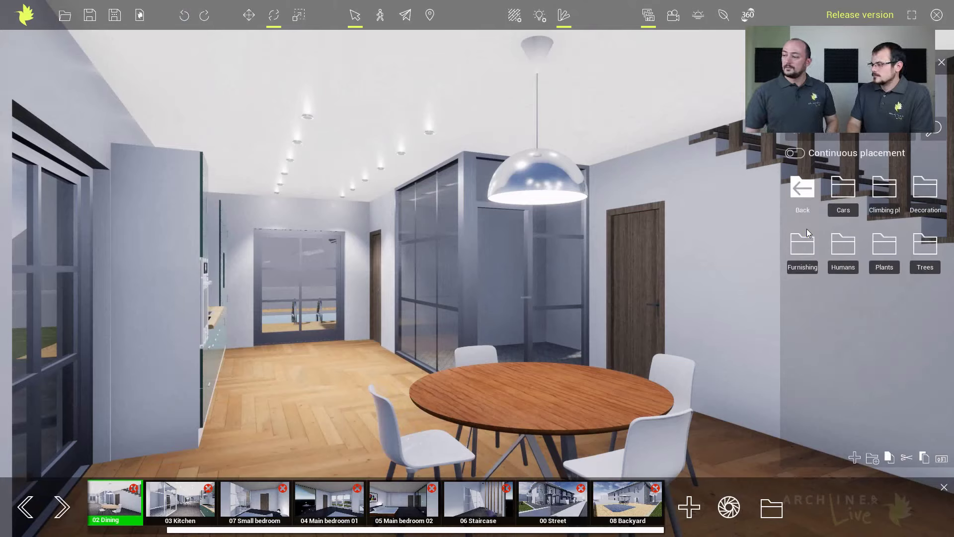
{"action": "left_click", "coordinate": [923, 198]}
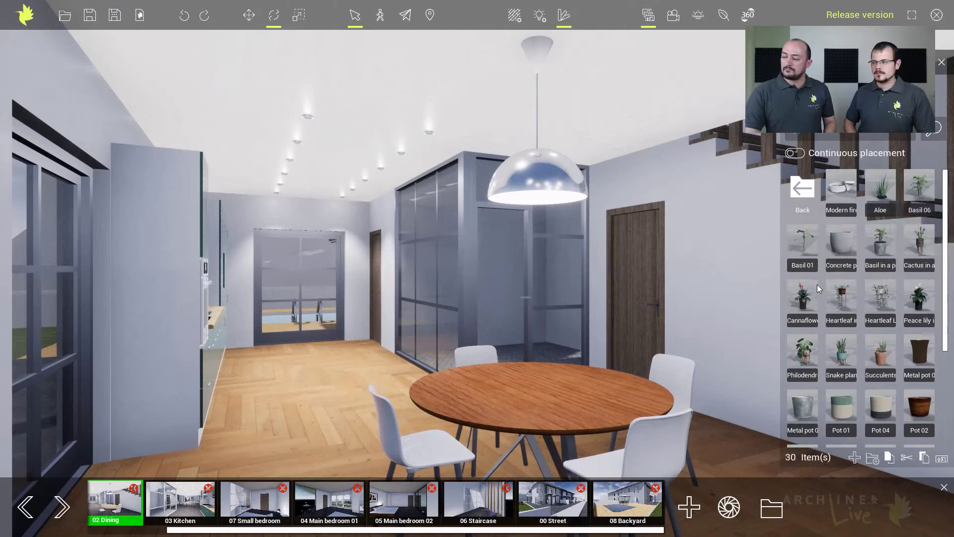
{"action": "mouse_move", "coordinate": [813, 288]}
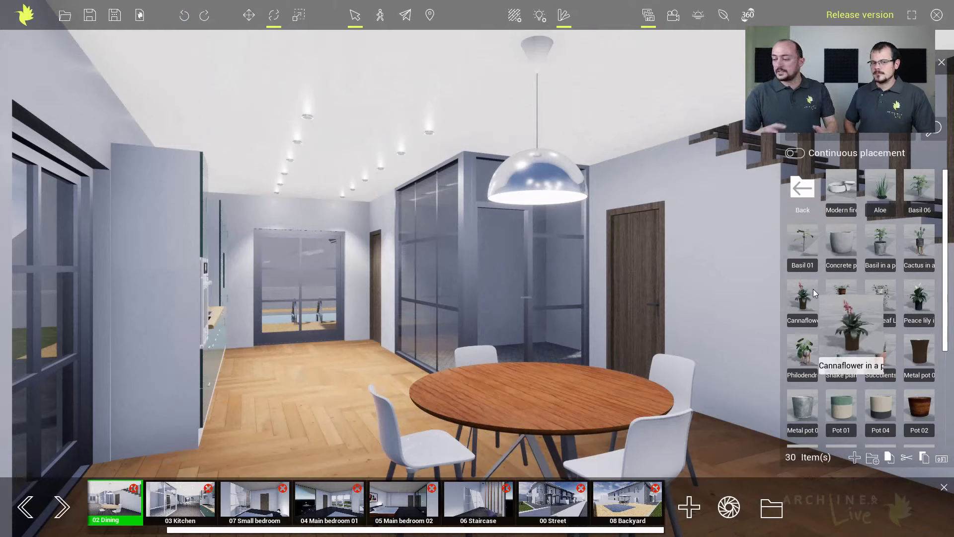
{"action": "left_click_drag", "start_coordinate": [805, 307], "coordinate": [535, 392]}
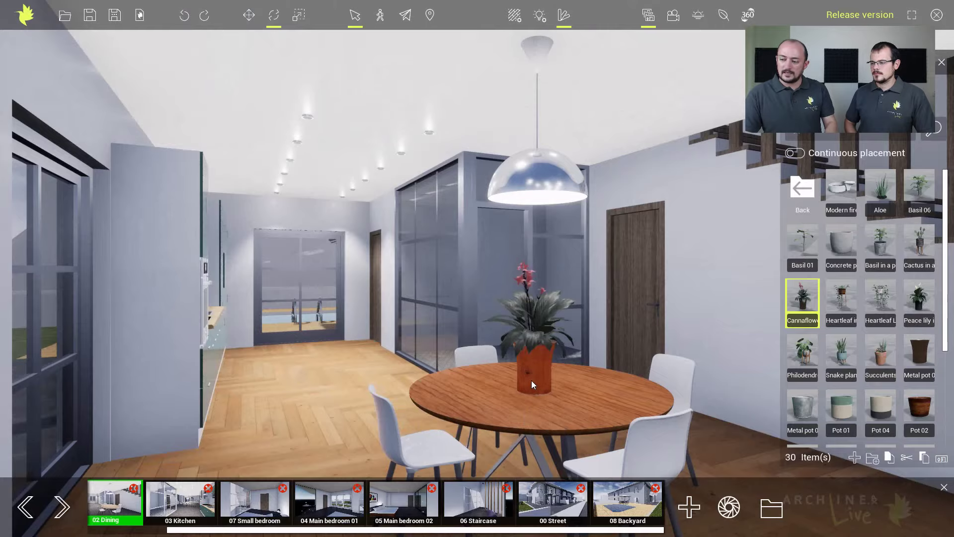
Step: Place a Heartleaf plant on the living room floor near the bookcase
{"action": "middle_click_drag", "start_coordinate": [535, 372], "coordinate": [726, 377]}
{"action": "scroll", "coordinate": [413, 344], "scroll_direction": "up", "scroll_amount": 3}
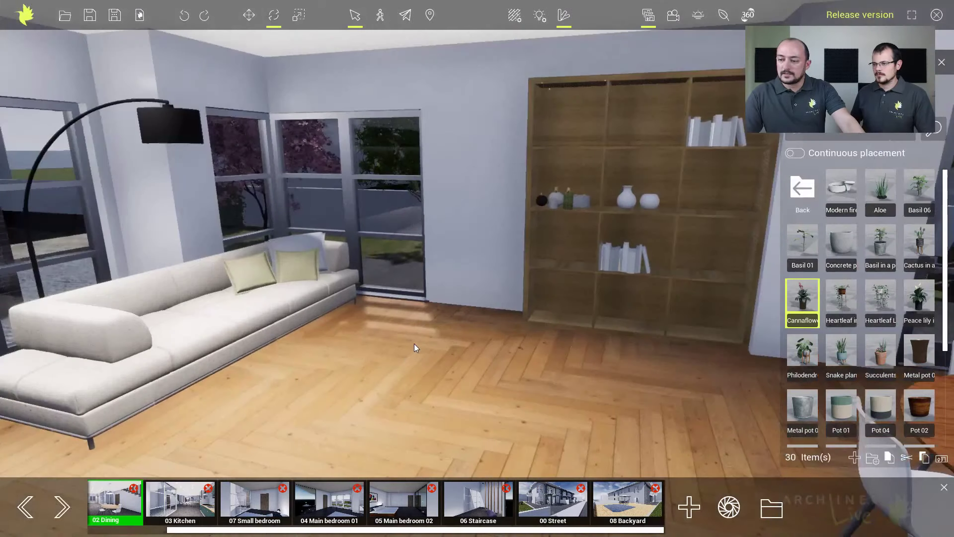
{"action": "middle_click_drag", "start_coordinate": [447, 333], "coordinate": [508, 335]}
{"action": "left_click_drag", "start_coordinate": [848, 306], "coordinate": [525, 318]}
Step: Place a potted Philodendron in front of the living room window, between the stairs and the sofa
{"action": "middle_click_drag", "start_coordinate": [486, 342], "coordinate": [443, 337]}
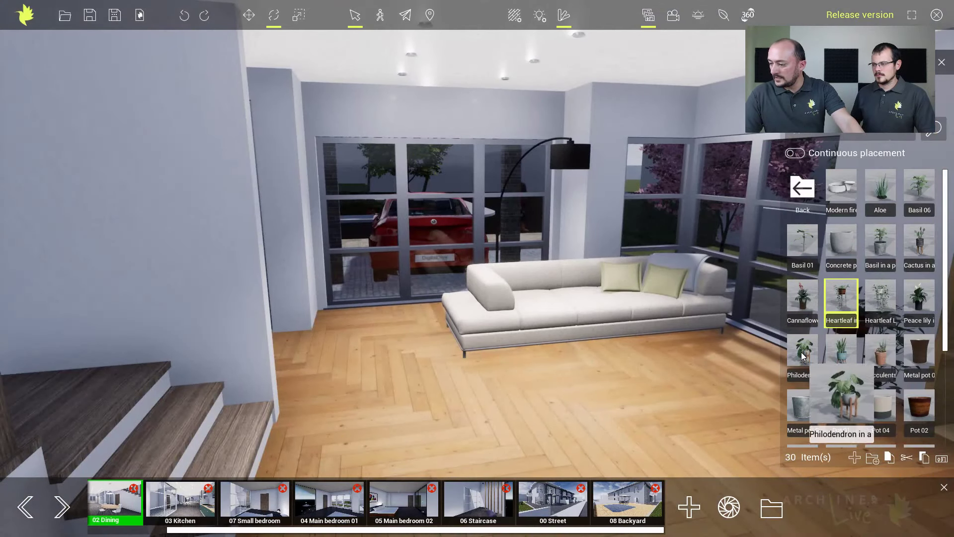
{"action": "left_click_drag", "start_coordinate": [802, 356], "coordinate": [392, 322]}
{"action": "middle_click_drag", "start_coordinate": [410, 329], "coordinate": [409, 323]}
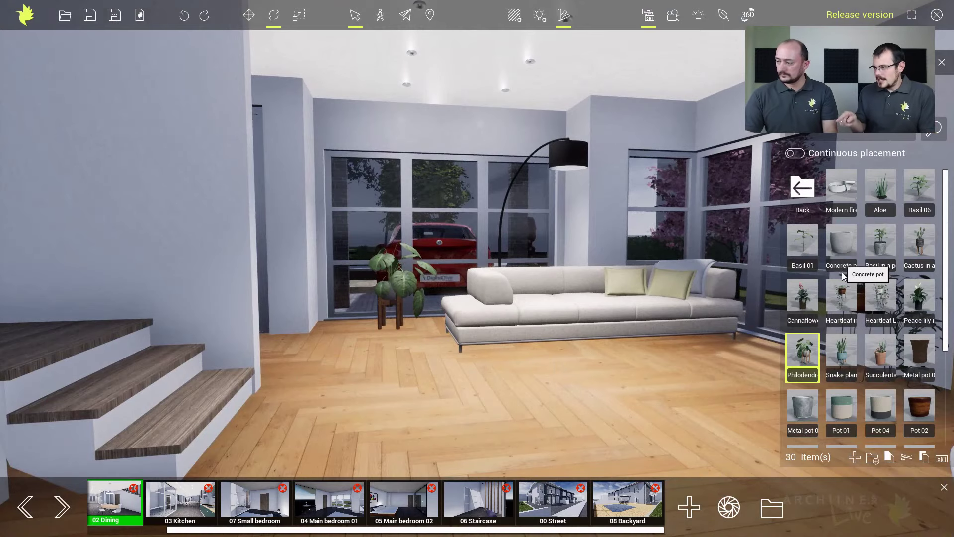
Step: Leave the Decoration objects and go back to the library's main categories
{"action": "scroll", "coordinate": [843, 268], "scroll_direction": "down", "scroll_amount": 1}
{"action": "left_click", "coordinate": [801, 198]}
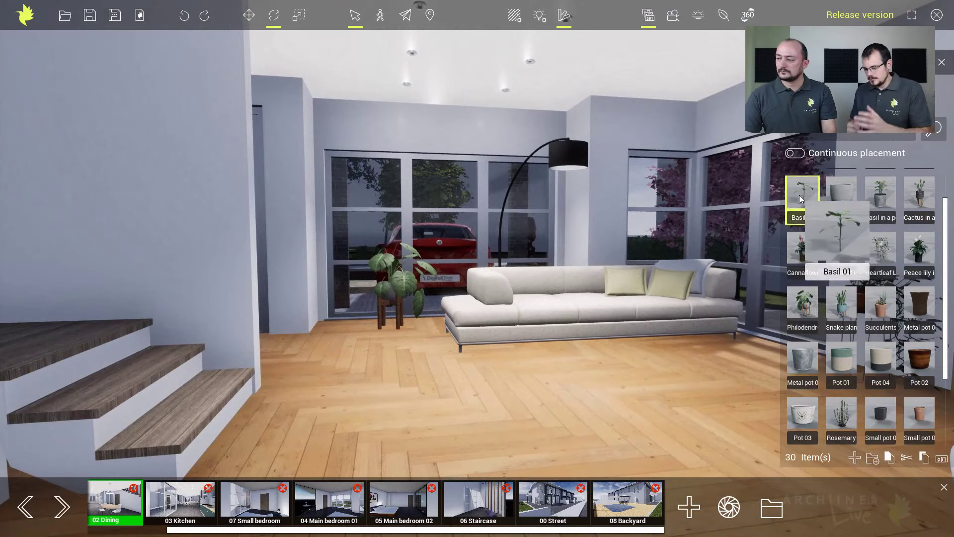
{"action": "scroll", "coordinate": [806, 201], "scroll_direction": "up", "scroll_amount": 1}
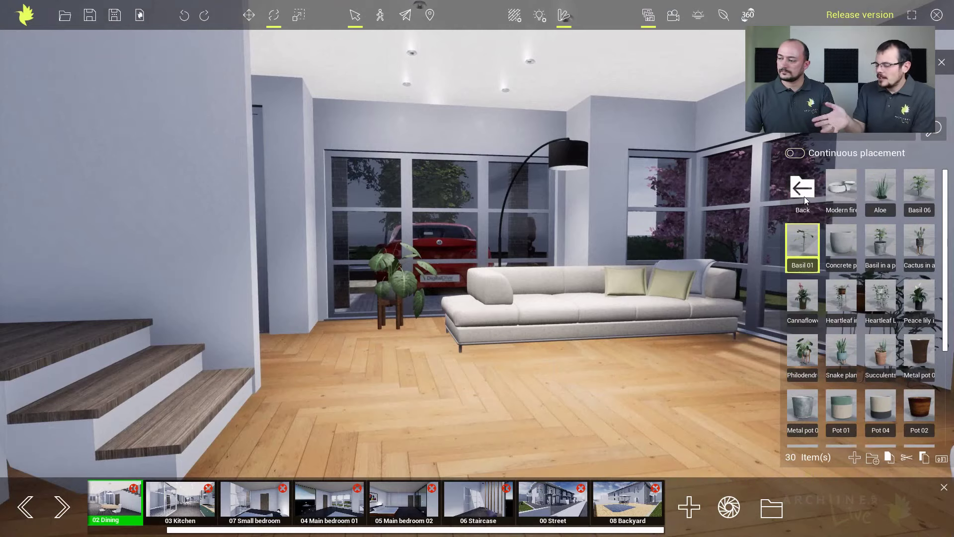
{"action": "left_click", "coordinate": [805, 194]}
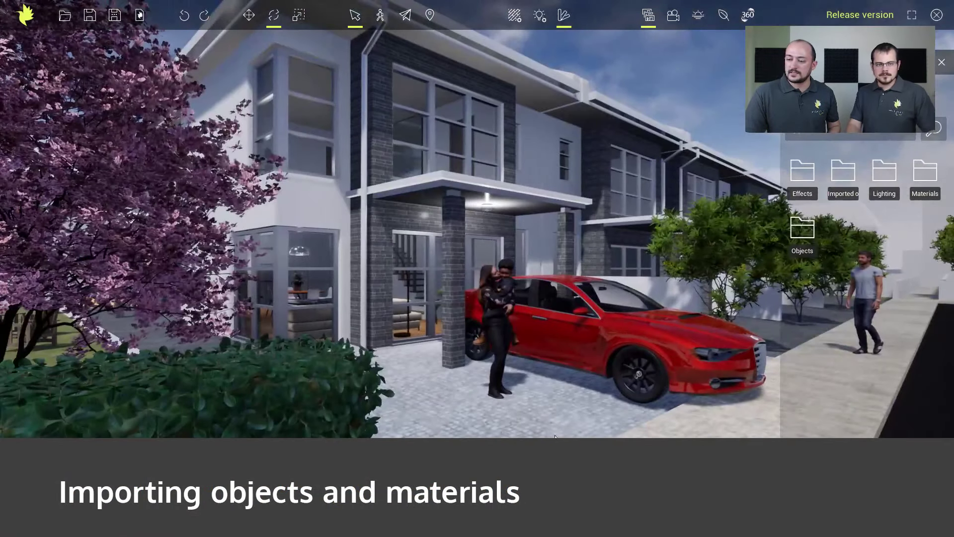
Step: Move closer to the paved driveway in the 00 Street view and switch to the house project in ARCHLine.XP 2019
{"action": "middle_click_drag", "start_coordinate": [557, 329], "coordinate": [504, 336]}
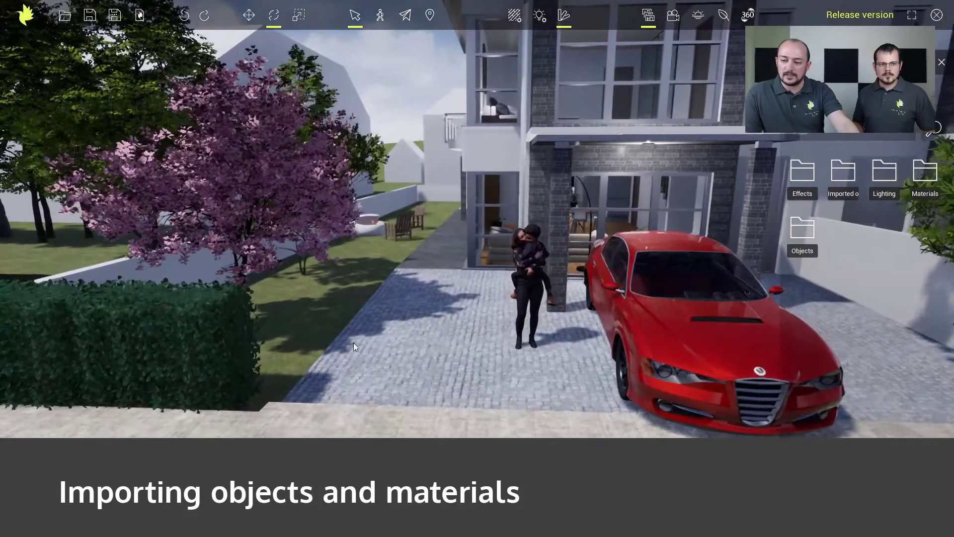
{"action": "scroll", "coordinate": [319, 375], "scroll_direction": "up", "scroll_amount": 2}
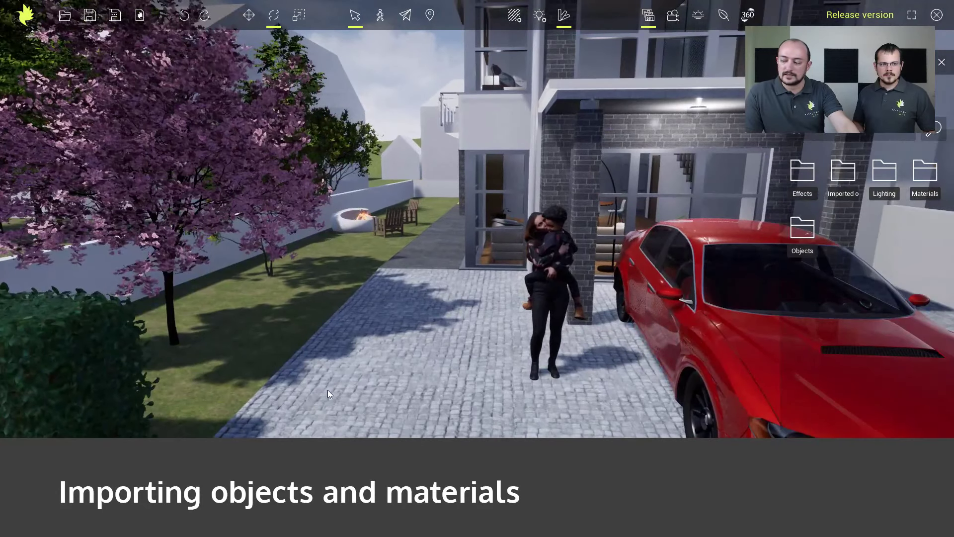
{"action": "scroll", "coordinate": [348, 378], "scroll_direction": "up", "scroll_amount": 2}
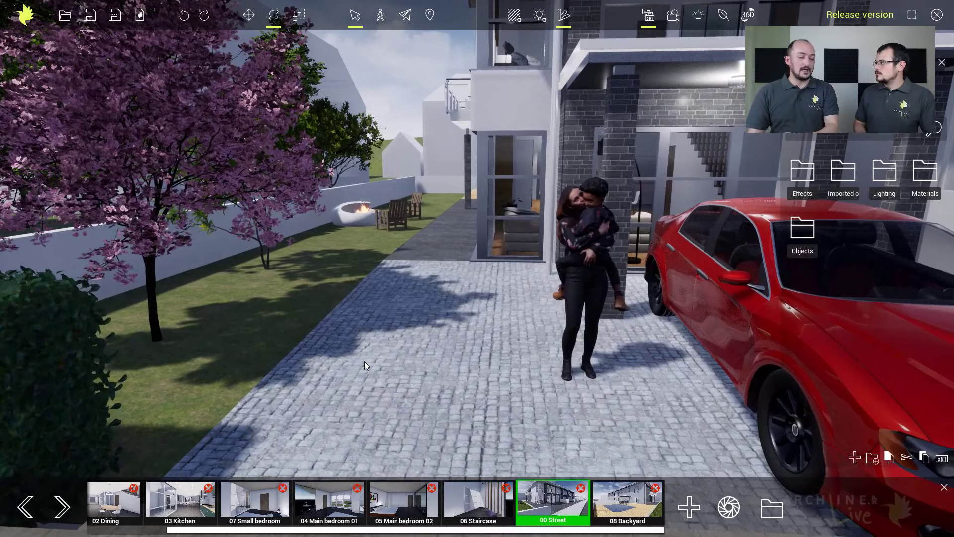
{"action": "key", "text": "super"}
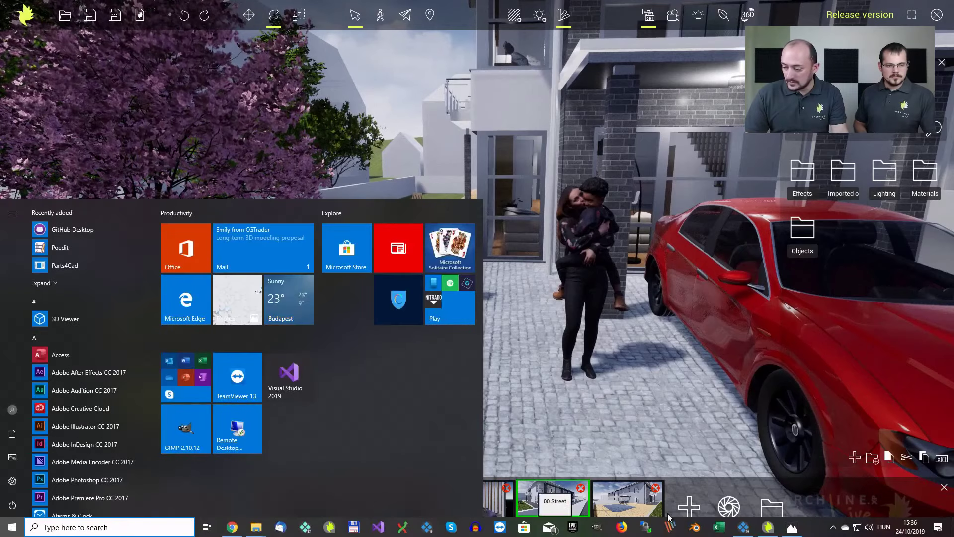
{"action": "left_click", "coordinate": [763, 529]}
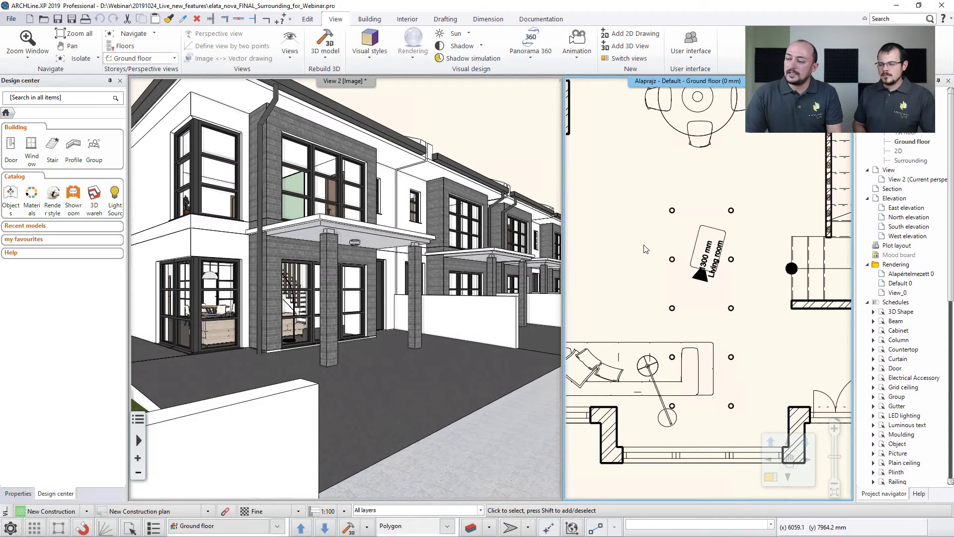
Step: Open the 3D Warehouse from the catalog to view its models, and close it again
{"action": "scroll", "coordinate": [646, 249], "scroll_direction": "down", "scroll_amount": 4}
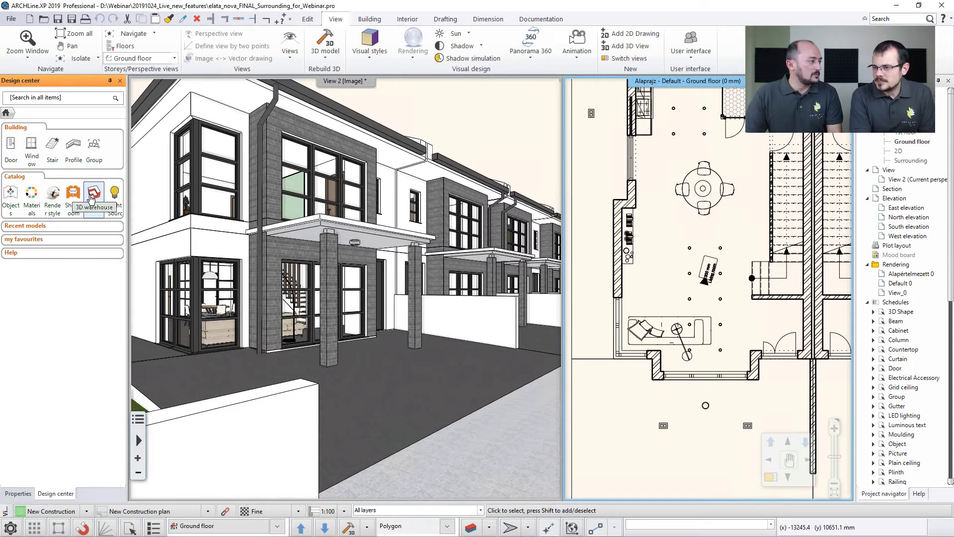
{"action": "left_click", "coordinate": [93, 195]}
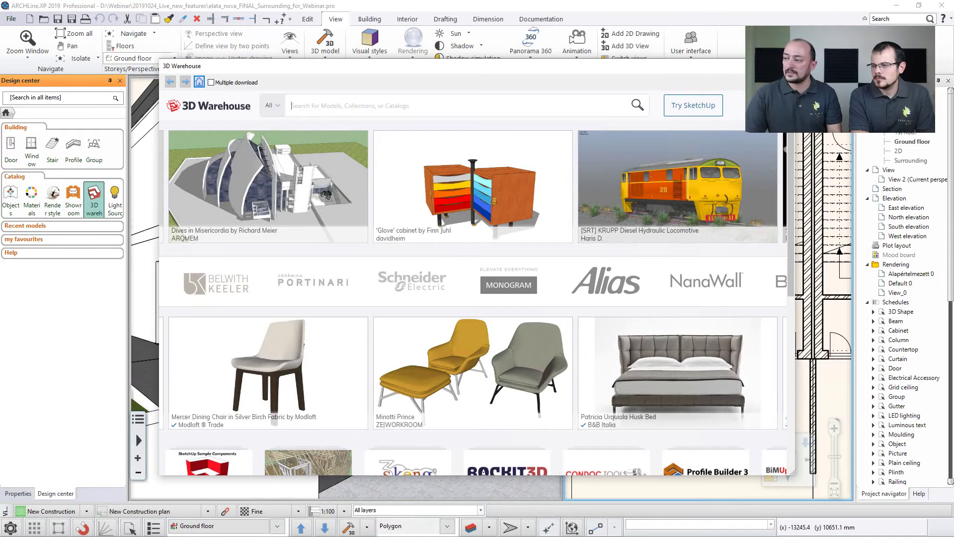
{"action": "key", "text": "Escape"}
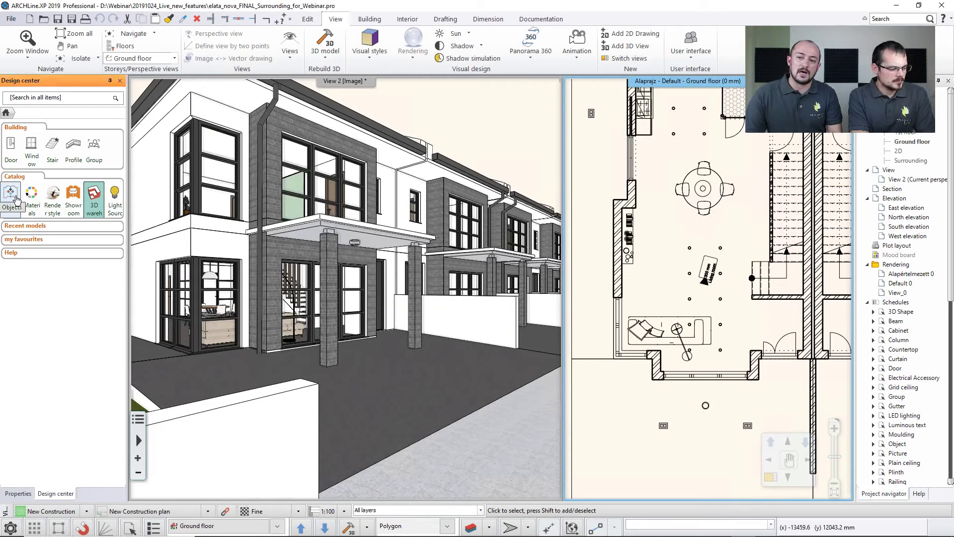
Step: Search the Objects catalog for "small garden lamp" and preview the lamp model
{"action": "left_click", "coordinate": [15, 199]}
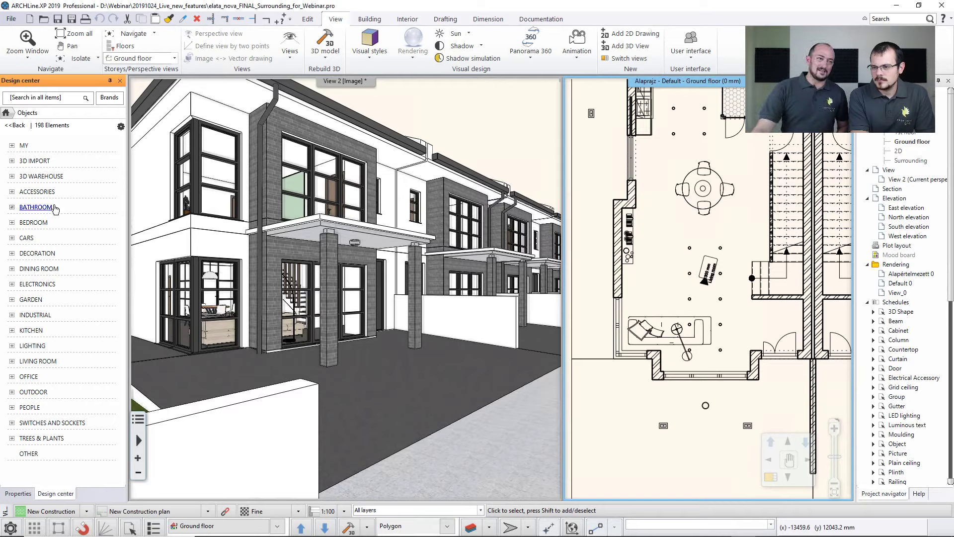
{"action": "left_click", "coordinate": [42, 98]}
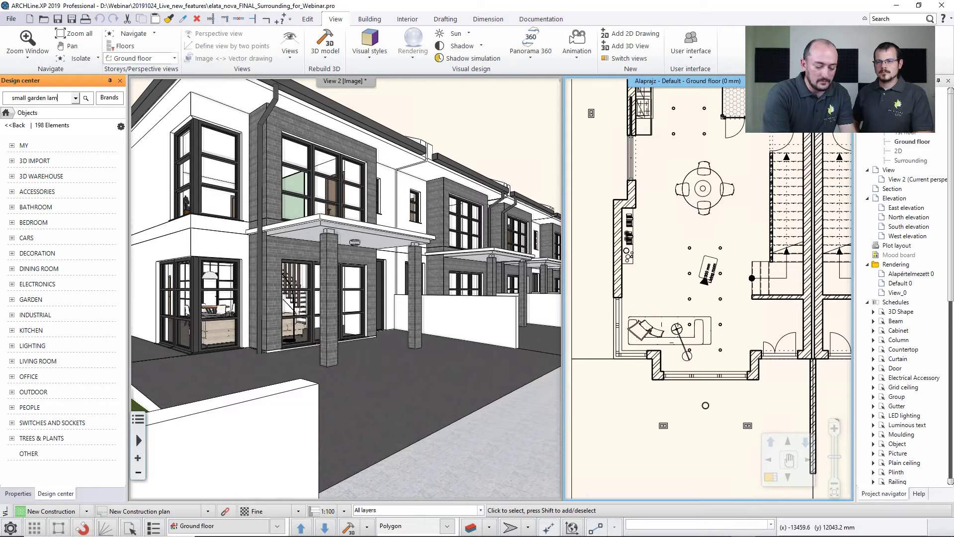
{"action": "key", "text": "Return"}
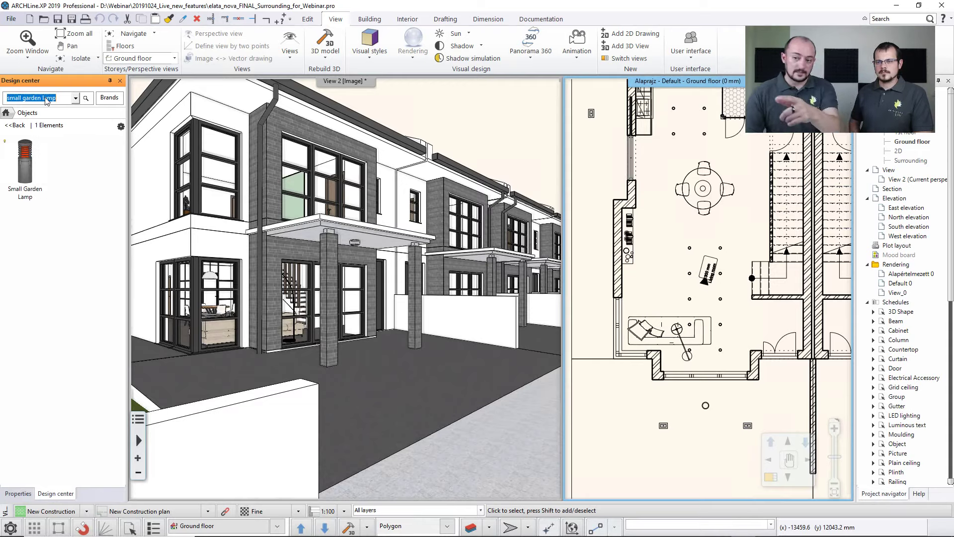
{"action": "mouse_move", "coordinate": [43, 175]}
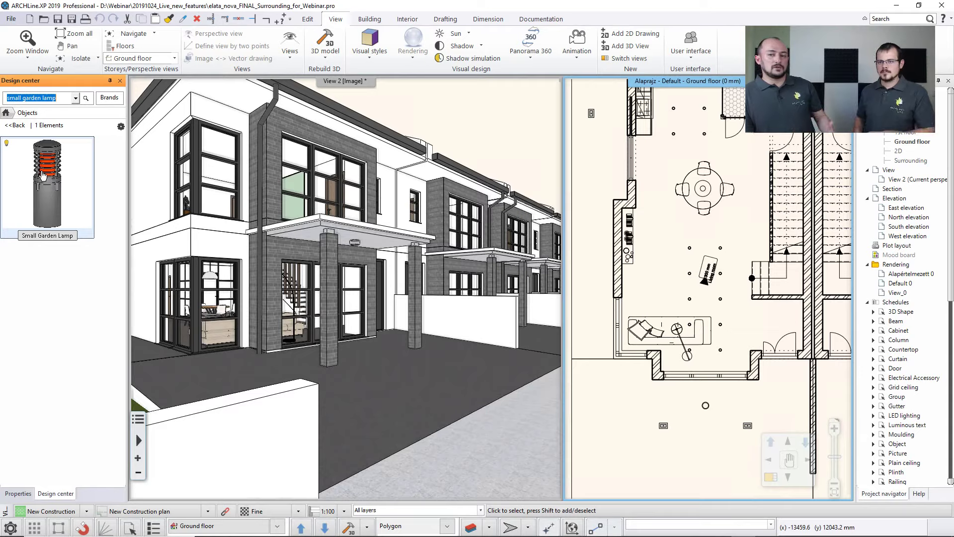
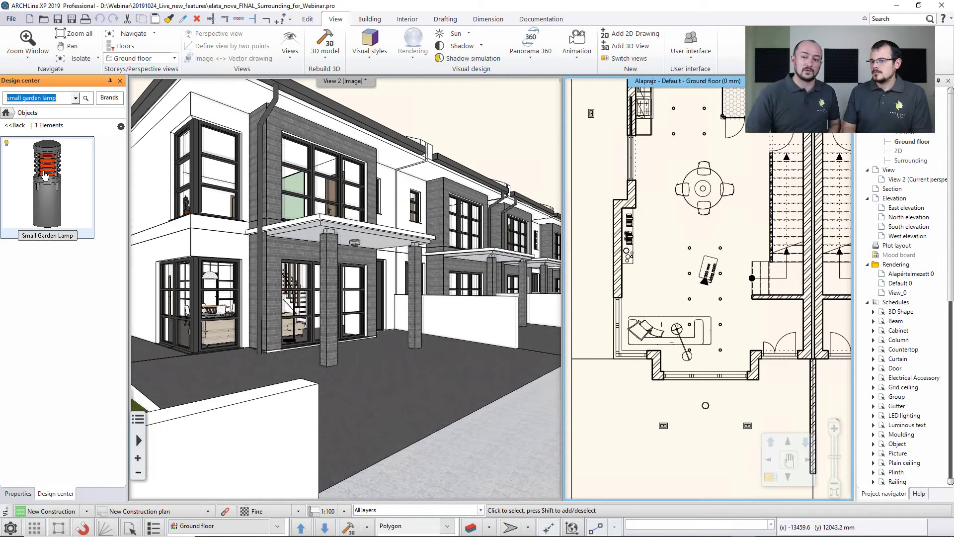
Step: Open the Small Garden Lamp's details, export the object to Live, and switch back to the ARCHLine.XP Live scene
{"action": "left_click", "coordinate": [44, 175]}
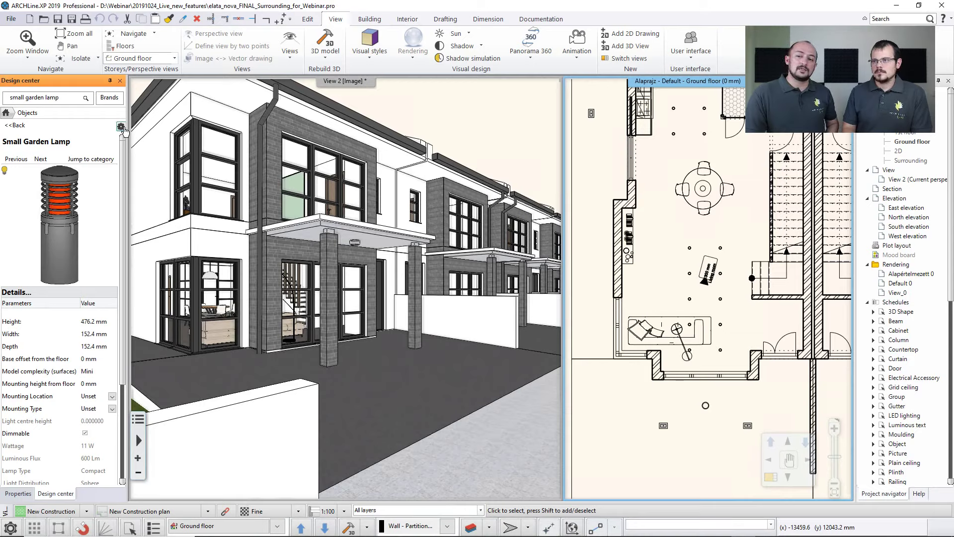
{"action": "left_click", "coordinate": [122, 128]}
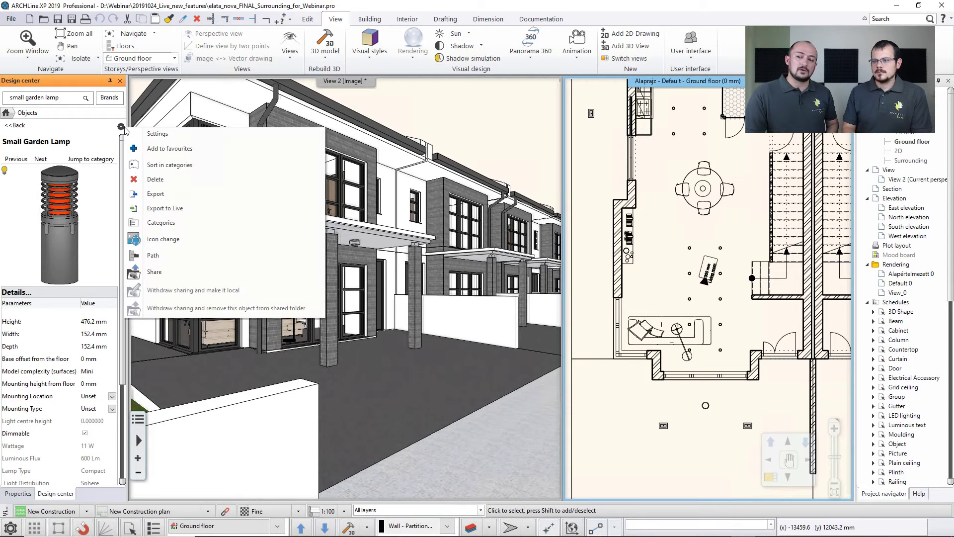
{"action": "left_click", "coordinate": [174, 209]}
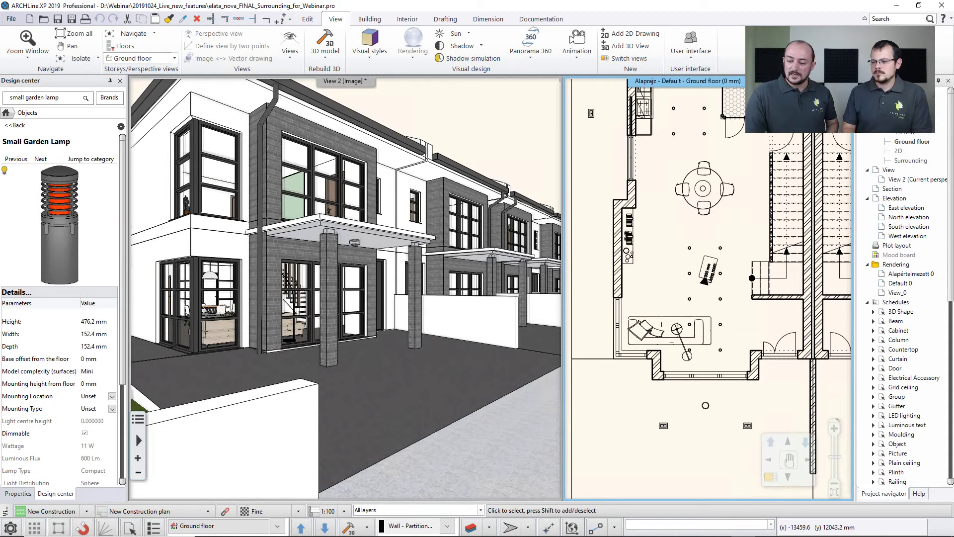
{"action": "left_click", "coordinate": [896, 6]}
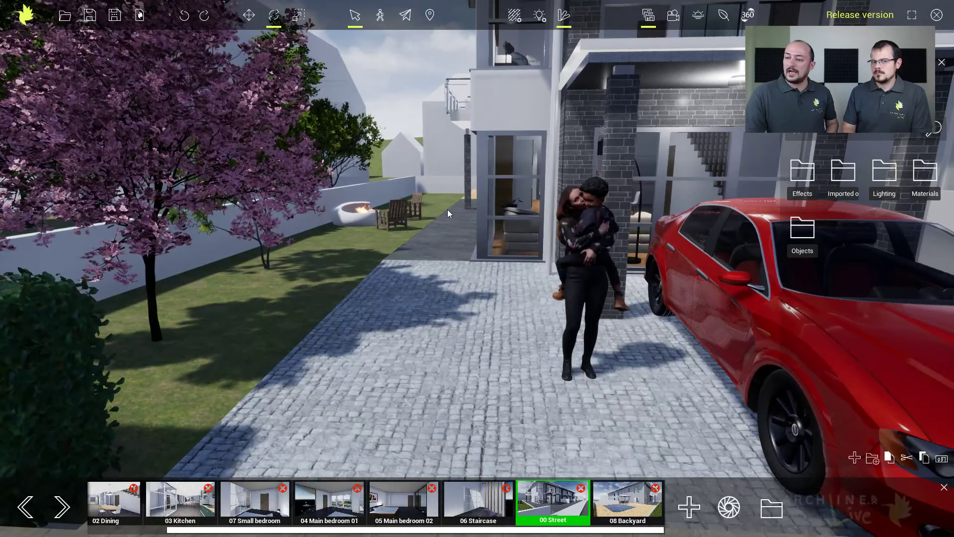
Step: Place the Small Garden Lamp from the imported objects on the grass between the hedge and the paved driveway
{"action": "left_click", "coordinate": [839, 179]}
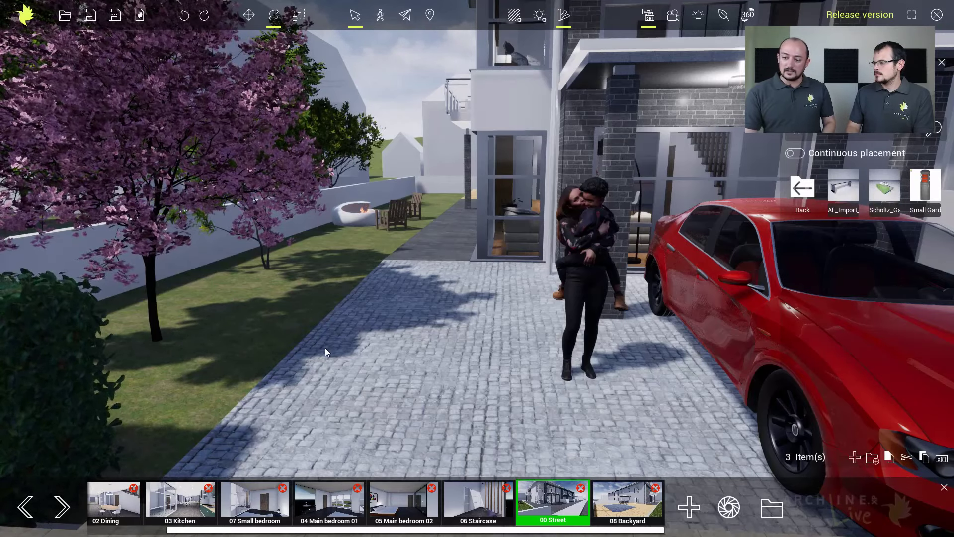
{"action": "right_click_drag", "start_coordinate": [325, 348], "coordinate": [324, 348]}
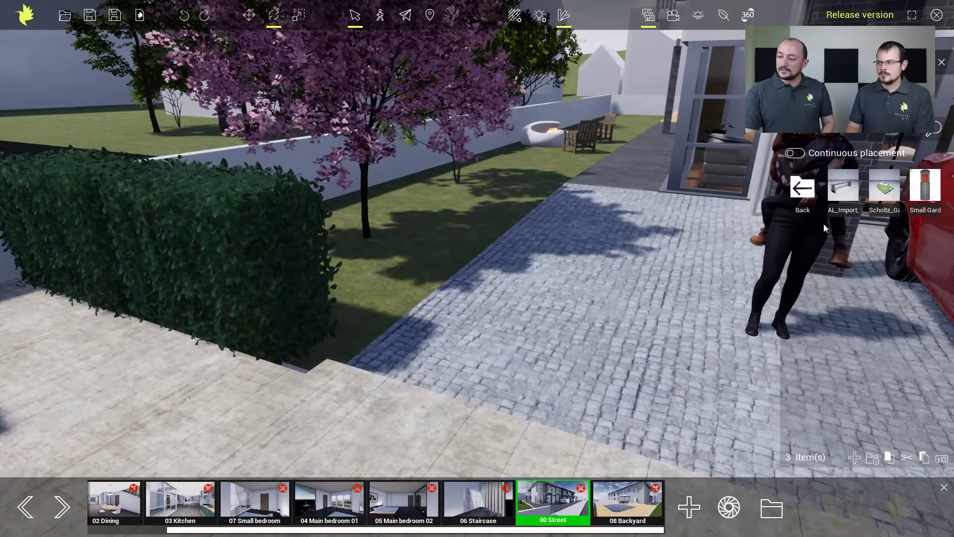
{"action": "left_click_drag", "start_coordinate": [926, 189], "coordinate": [537, 313]}
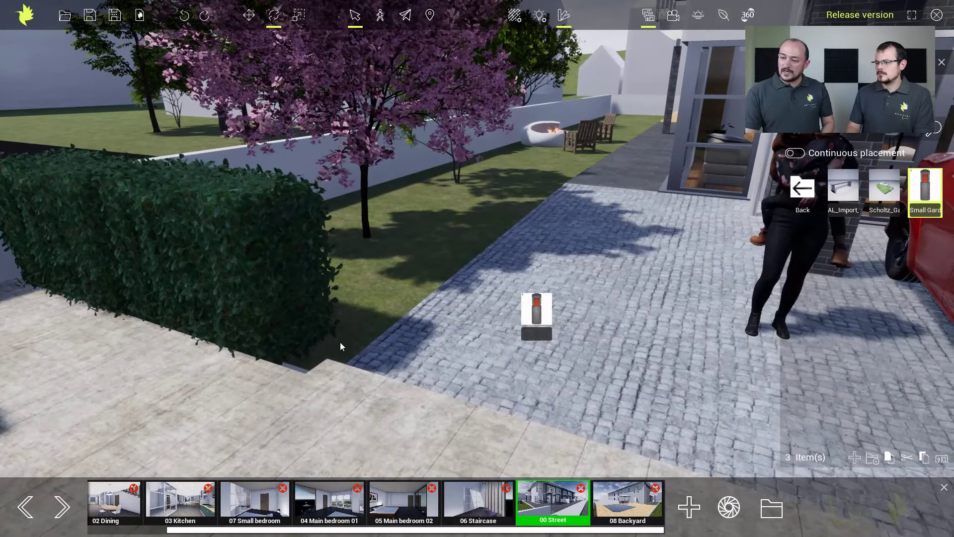
{"action": "left_click_drag", "start_coordinate": [340, 346], "coordinate": [393, 304]}
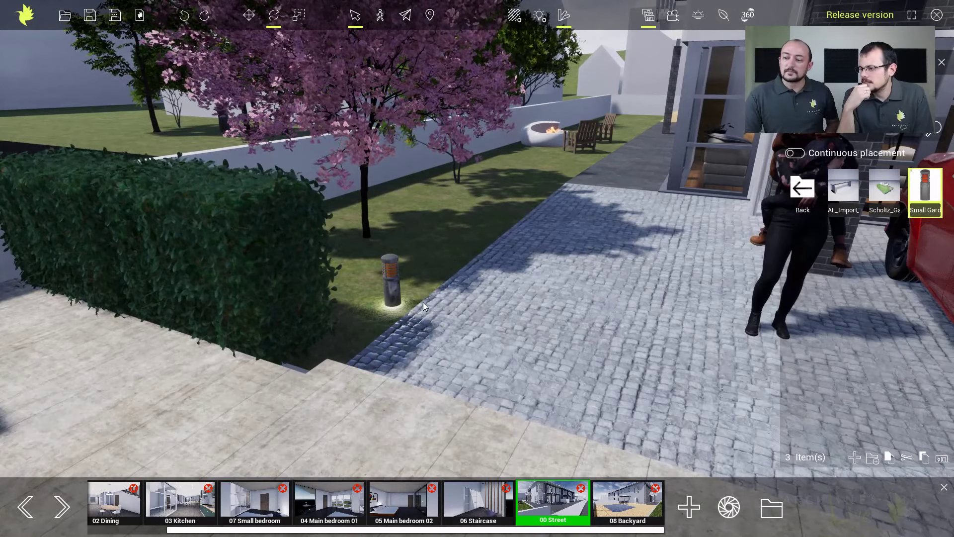
Step: Select the placed garden lamp and set the scene's time of day to 5:32
{"action": "scroll", "coordinate": [423, 302], "scroll_direction": "up", "scroll_amount": 2}
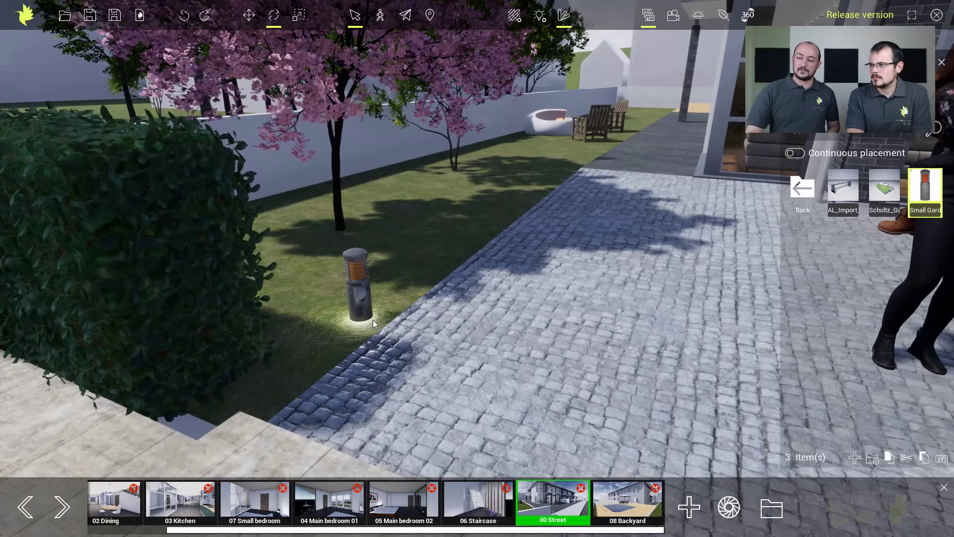
{"action": "left_click", "coordinate": [362, 305]}
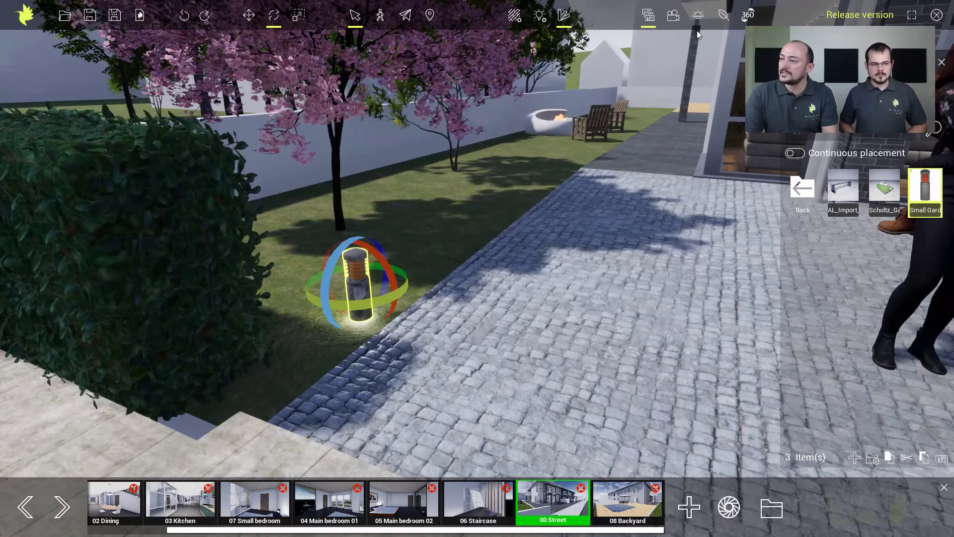
{"action": "left_click", "coordinate": [698, 15]}
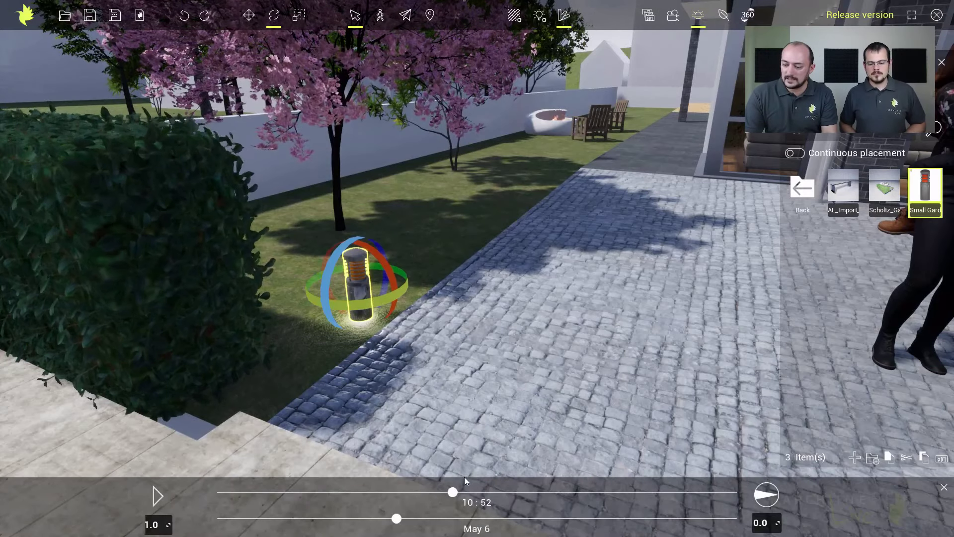
{"action": "left_click_drag", "start_coordinate": [453, 492], "coordinate": [337, 491]}
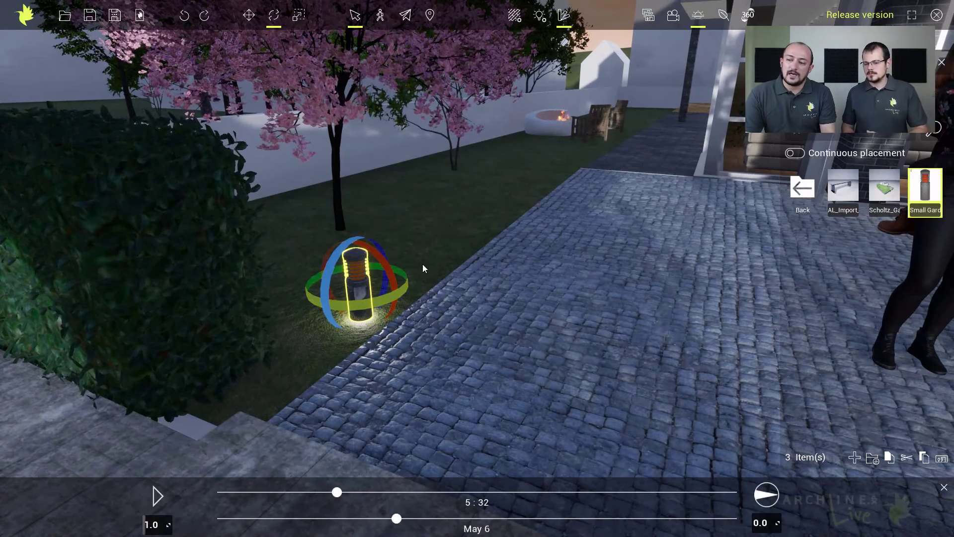
Step: Edit the garden lamp's Compact 11W light source and raise it from the base into the lamp's head
{"action": "left_click", "coordinate": [540, 16]}
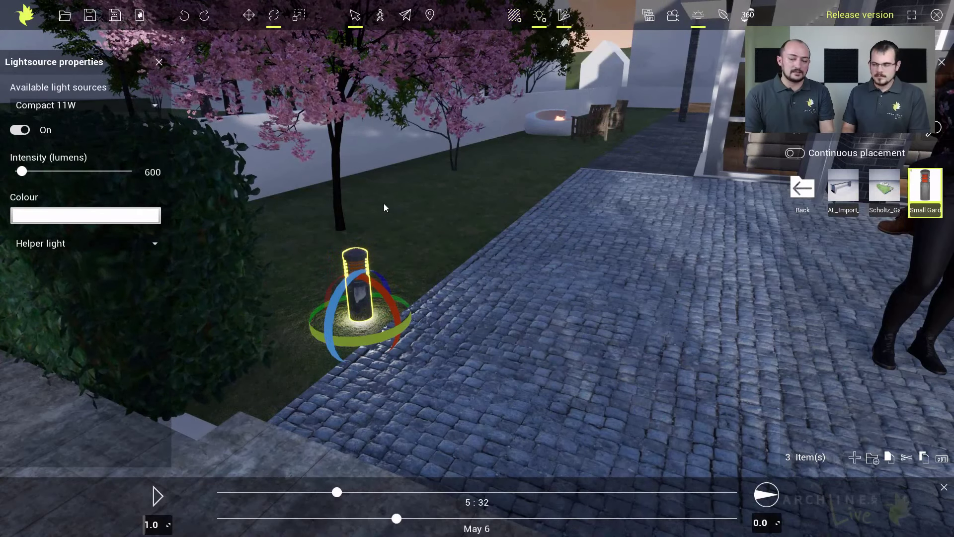
{"action": "left_click", "coordinate": [258, 17]}
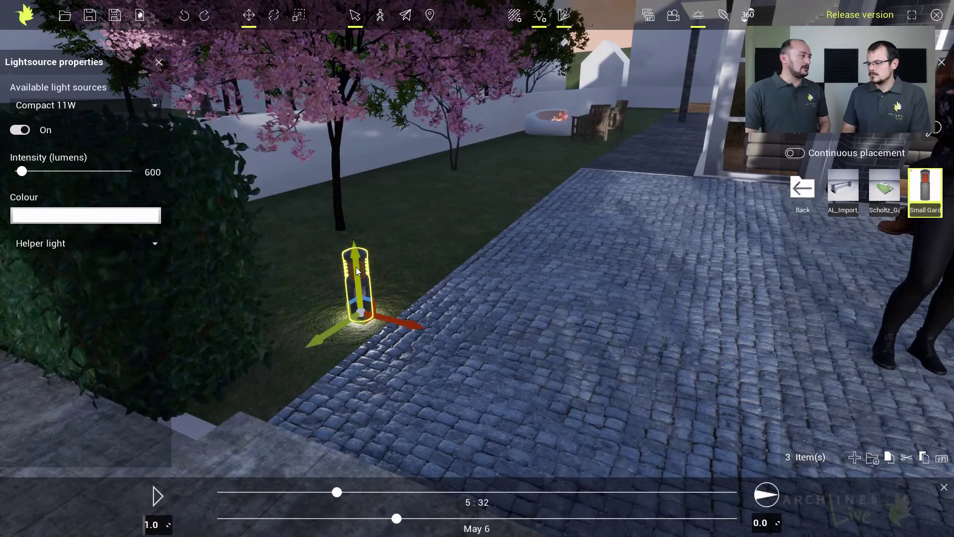
{"action": "left_click_drag", "start_coordinate": [355, 264], "coordinate": [351, 219]}
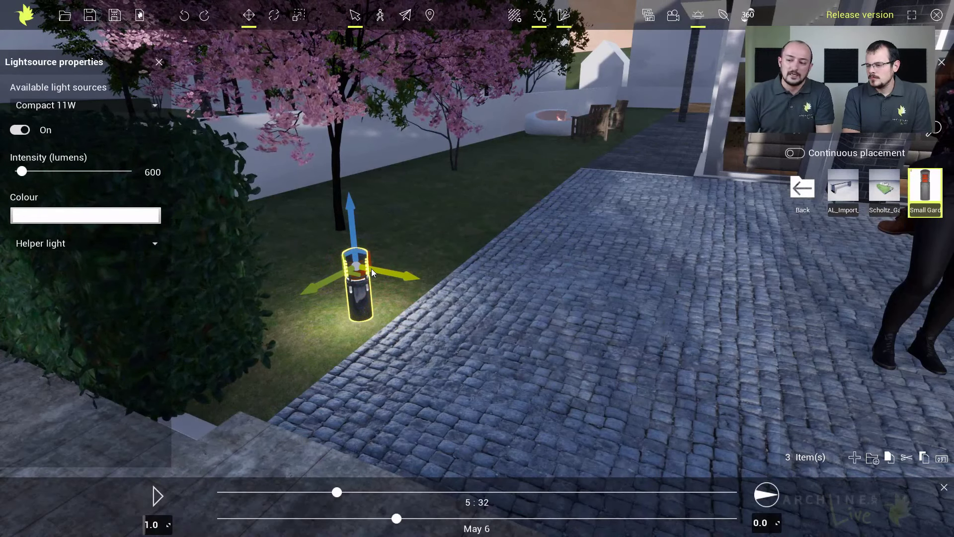
{"action": "scroll", "coordinate": [334, 281], "scroll_direction": "up", "scroll_amount": 3}
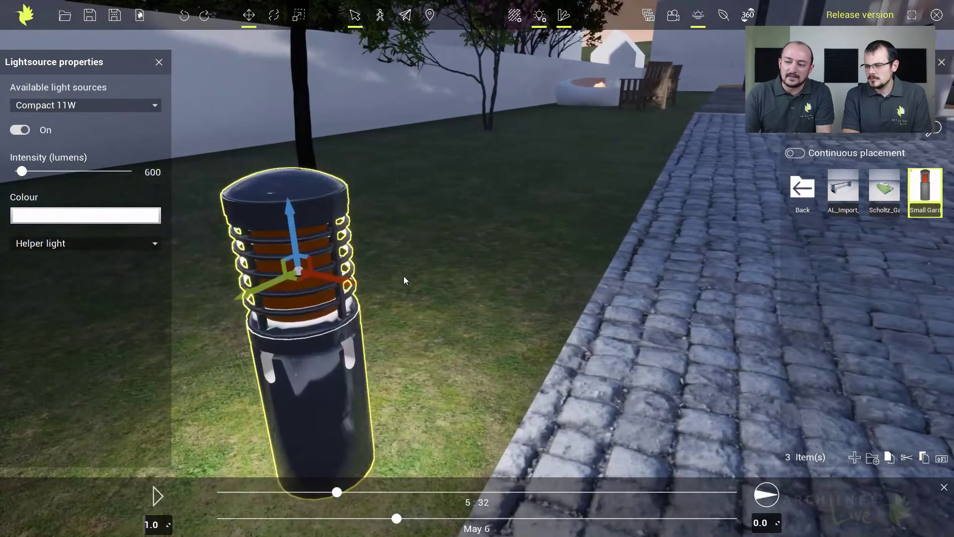
{"action": "scroll", "coordinate": [404, 280], "scroll_direction": "down", "scroll_amount": 5}
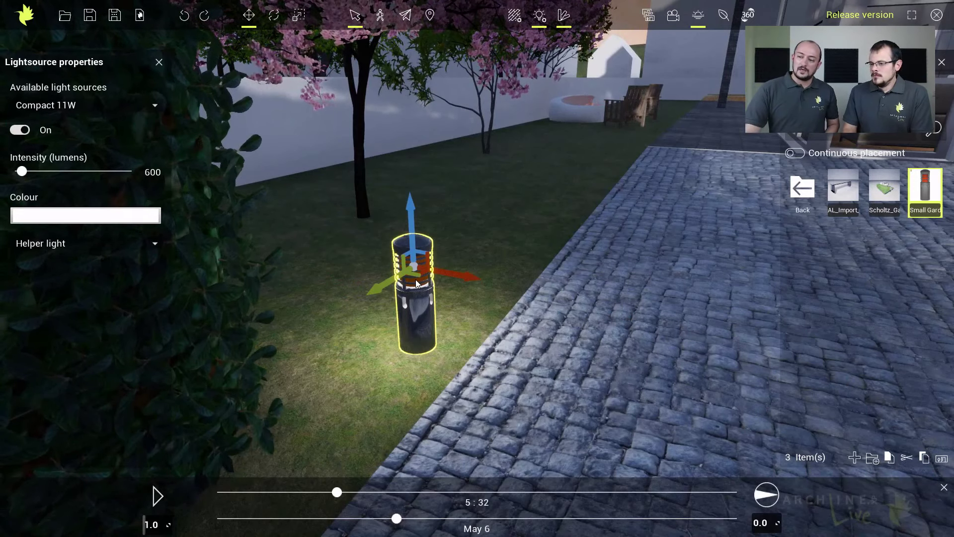
Step: Try the Emissive (real) material type on the orange part inside the lamp's head, and set it to Glass instead
{"action": "left_click", "coordinate": [515, 19]}
{"action": "scroll", "coordinate": [423, 258], "scroll_direction": "up", "scroll_amount": 2}
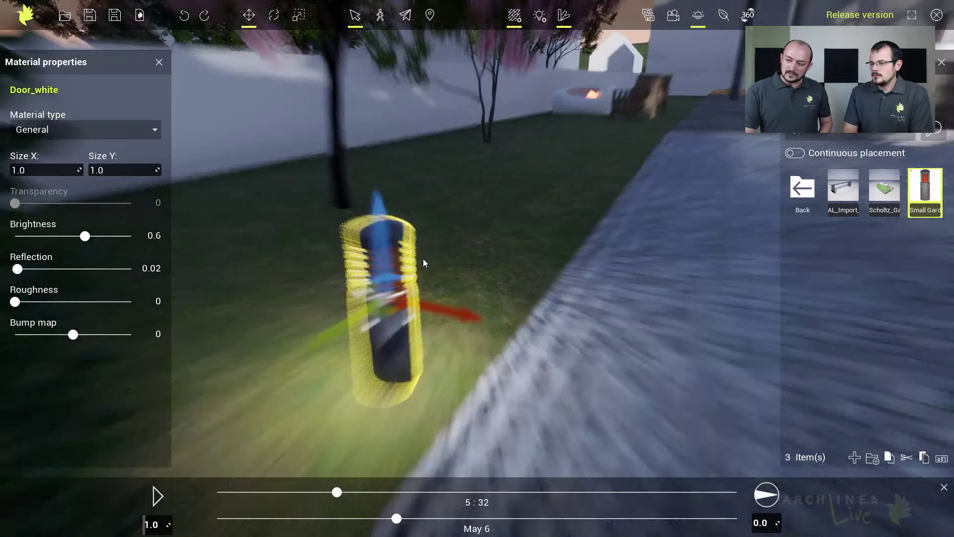
{"action": "left_click", "coordinate": [396, 255]}
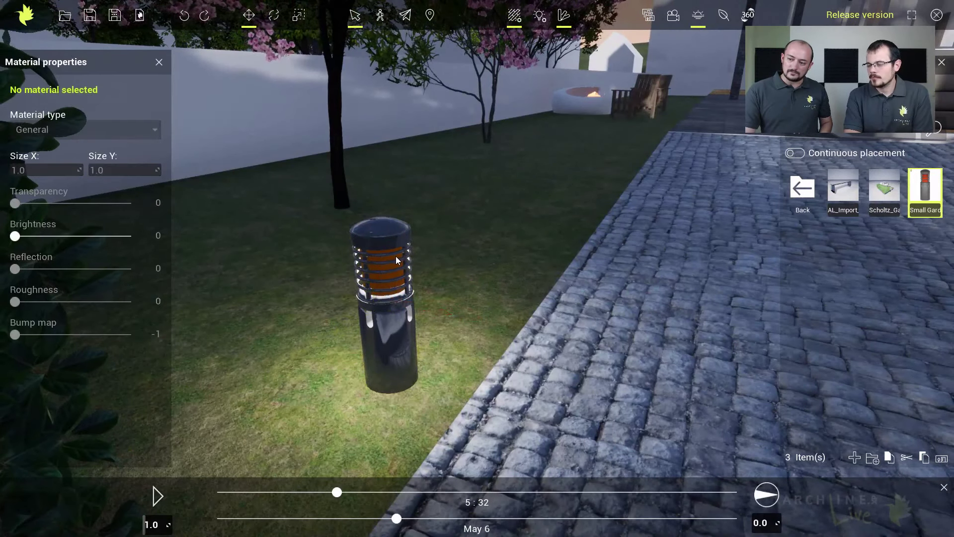
{"action": "left_click", "coordinate": [396, 256]}
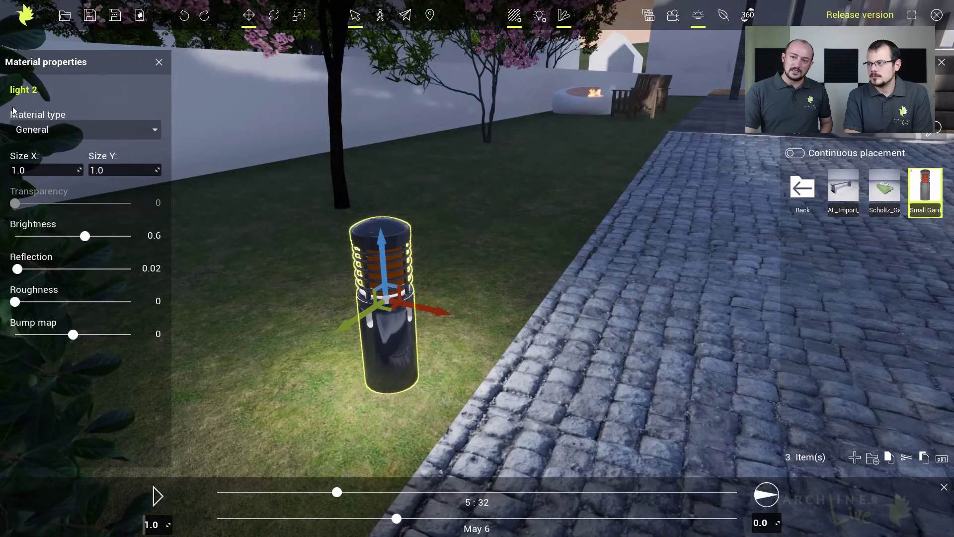
{"action": "left_click", "coordinate": [48, 133]}
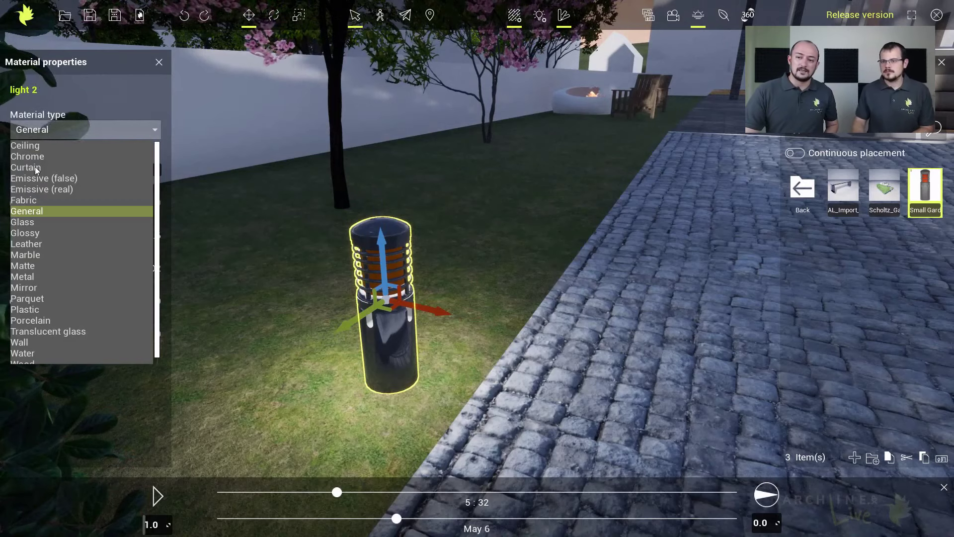
{"action": "left_click", "coordinate": [33, 187]}
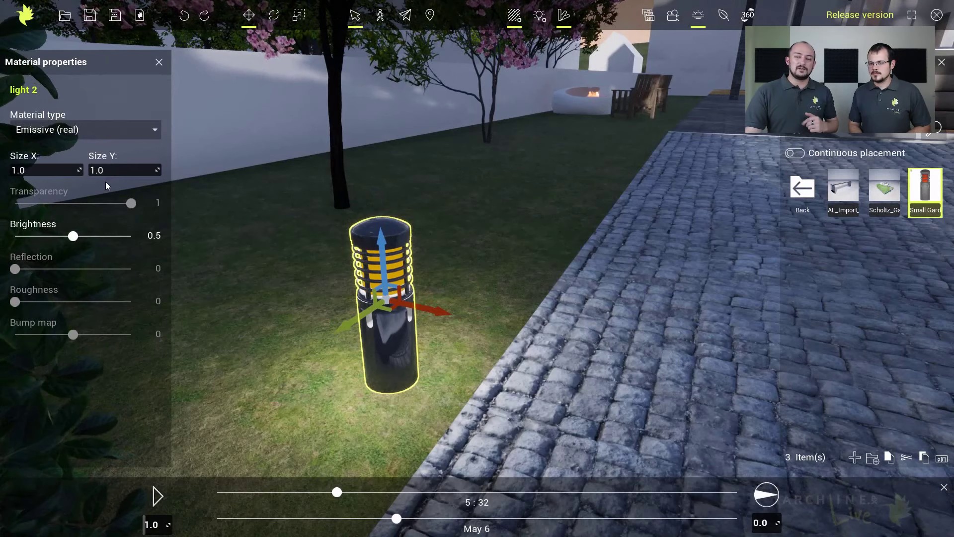
{"action": "left_click", "coordinate": [133, 129]}
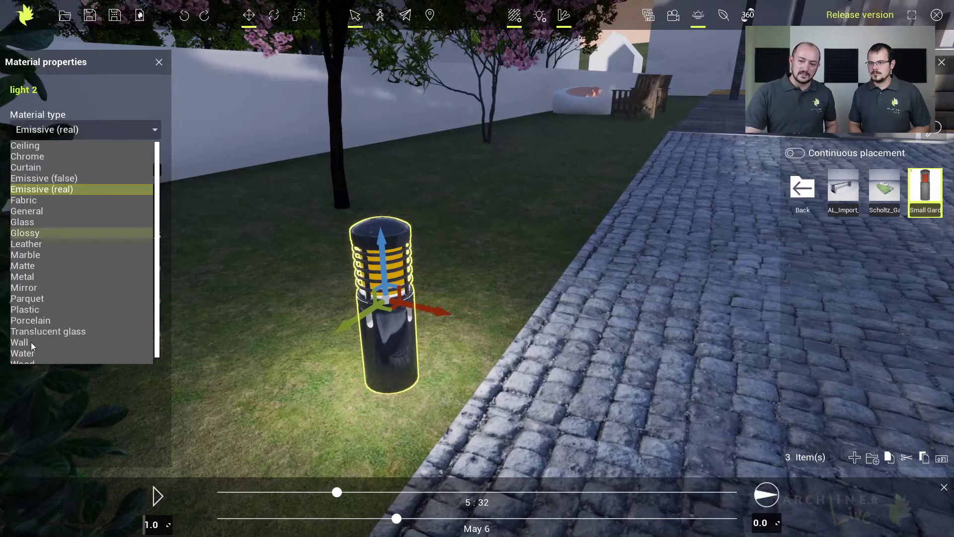
{"action": "left_click", "coordinate": [25, 221]}
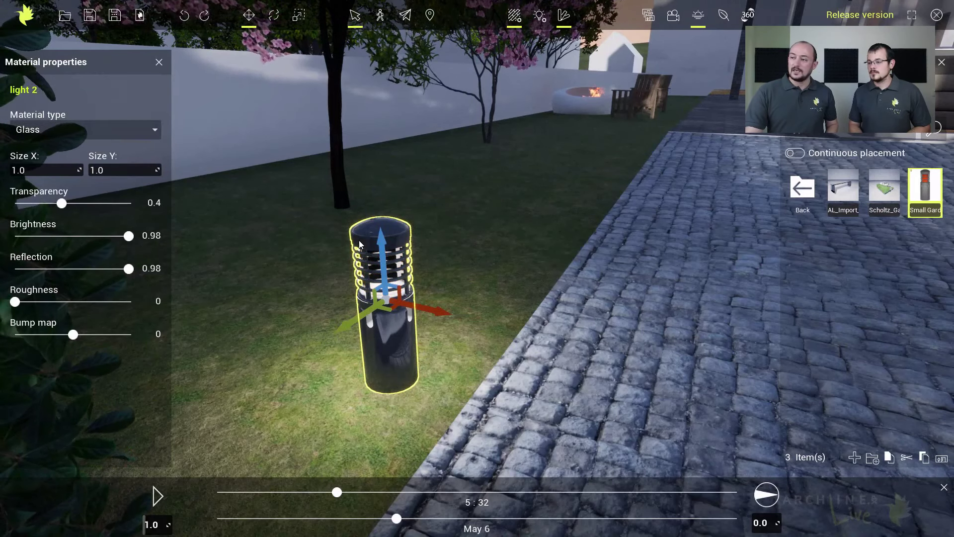
Step: Set the lamp's light colour to a custom orange, R 242, G 116, B 5, and deselect the lamp
{"action": "left_click", "coordinate": [538, 19]}
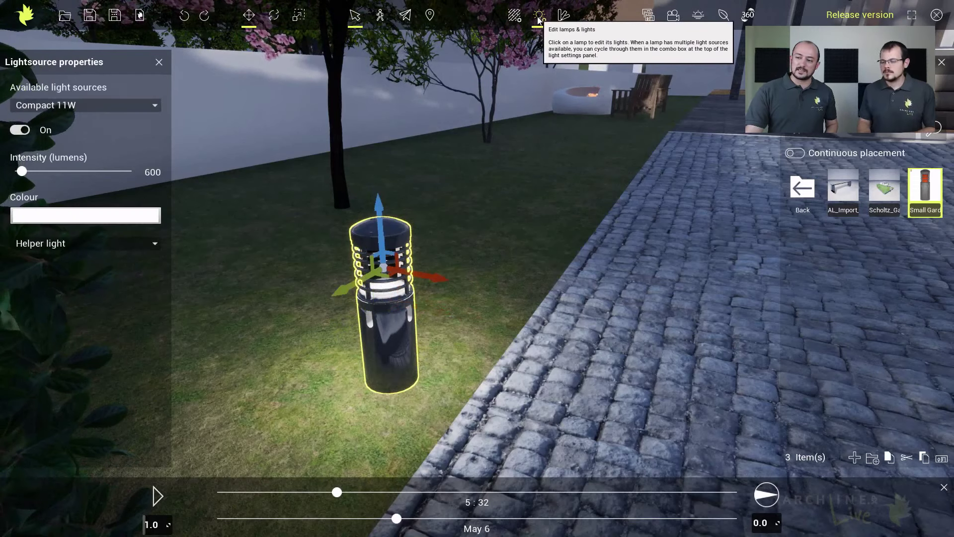
{"action": "left_click", "coordinate": [47, 222]}
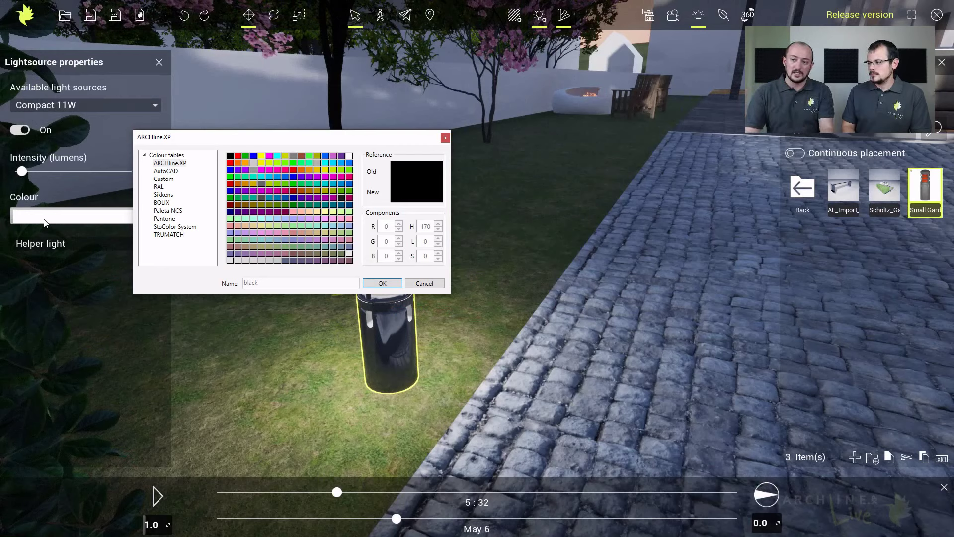
{"action": "left_click", "coordinate": [163, 180]}
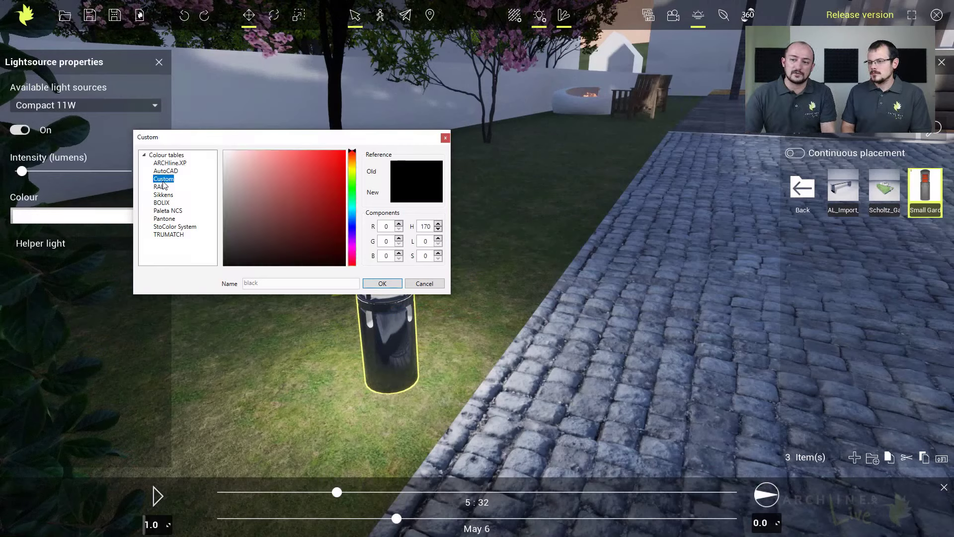
{"action": "left_click", "coordinate": [356, 159]}
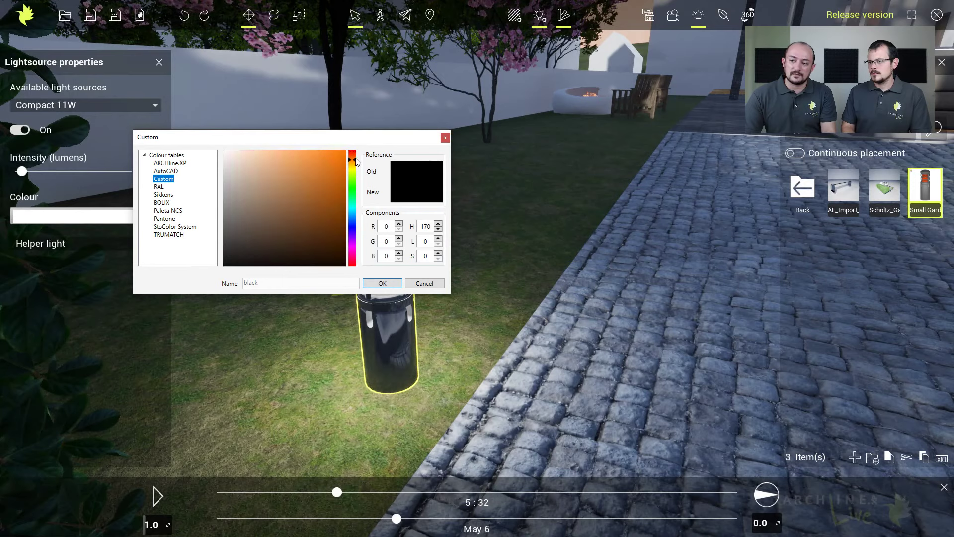
{"action": "mouse_move", "coordinate": [315, 159]}
{"action": "left_mouse_down"}
{"action": "mouse_move", "coordinate": [564, 112]}
{"action": "mouse_move", "coordinate": [590, 115]}
{"action": "left_mouse_up"}
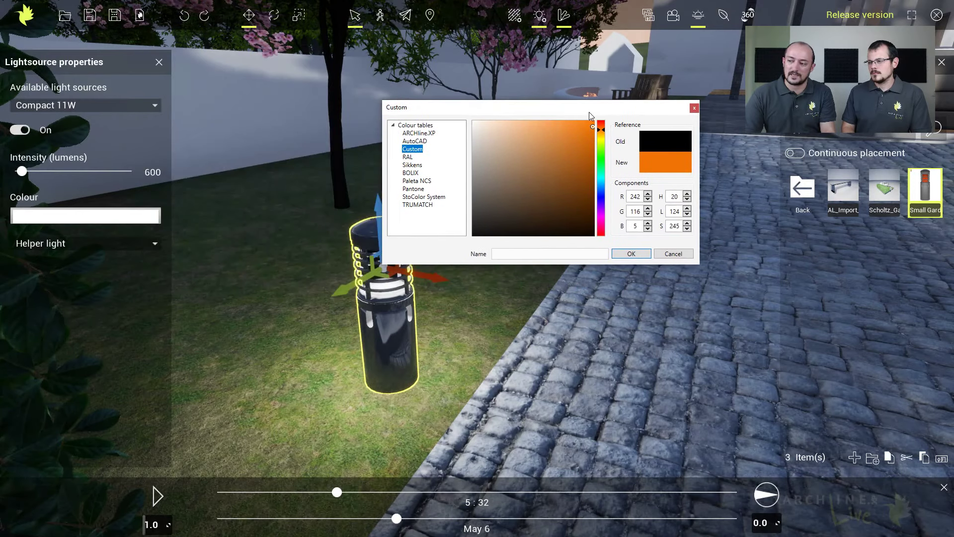
{"action": "left_click", "coordinate": [632, 254]}
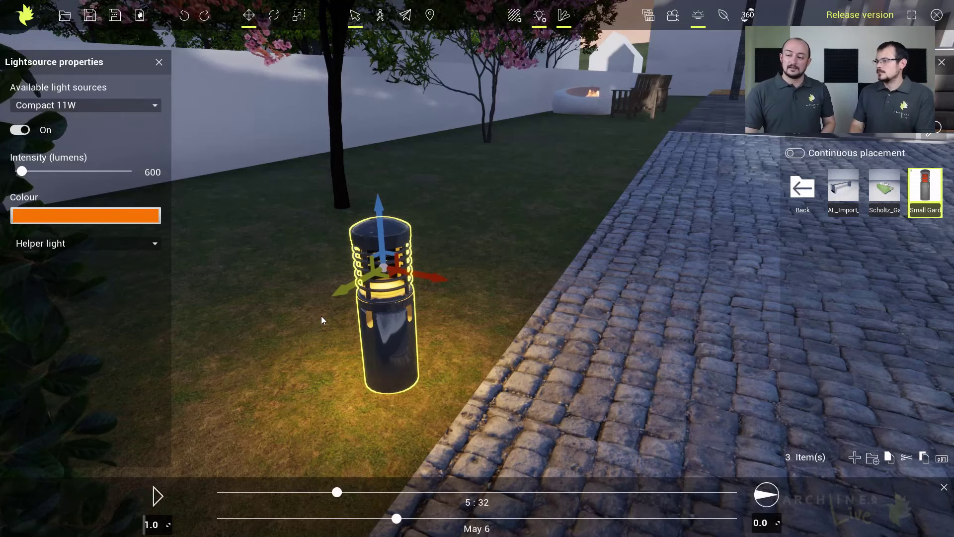
{"action": "scroll", "coordinate": [321, 315], "scroll_direction": "down", "scroll_amount": 6}
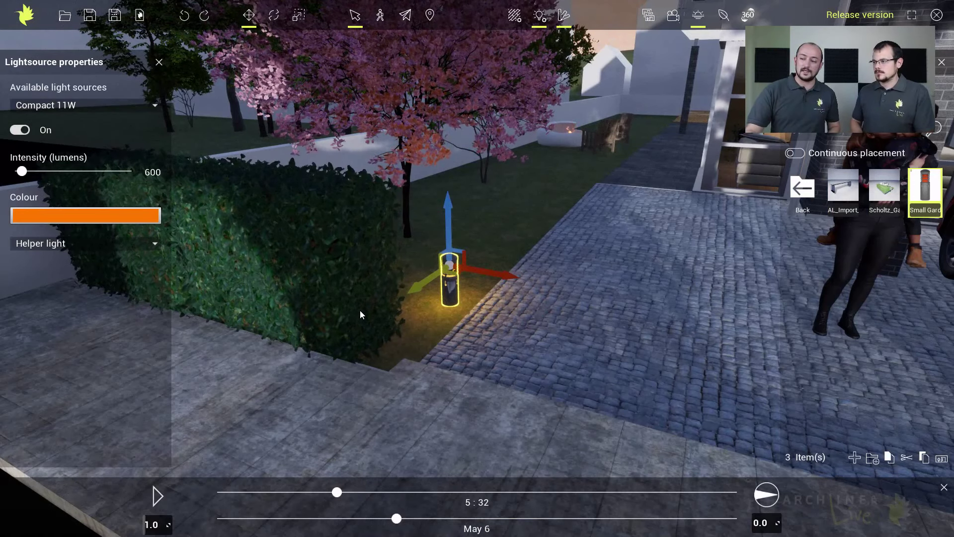
{"action": "left_click", "coordinate": [494, 316]}
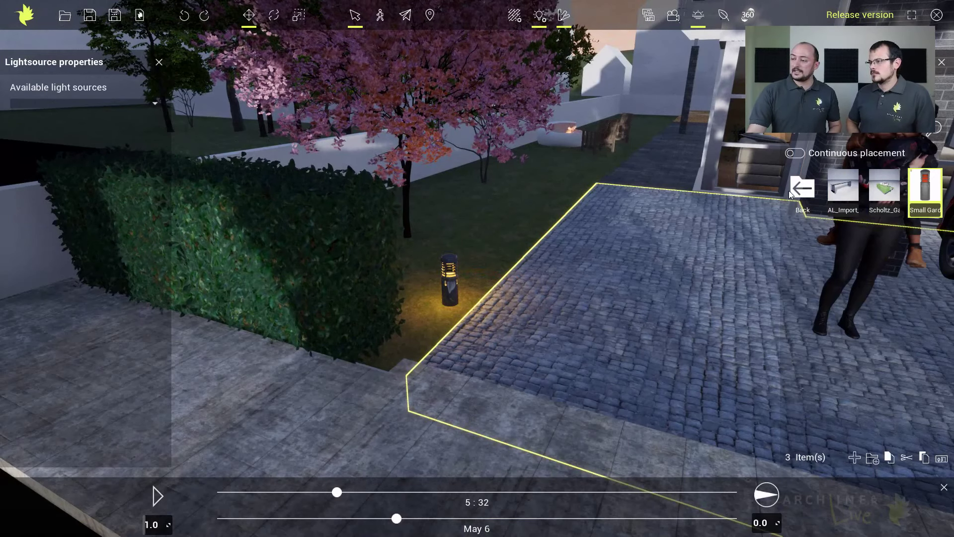
Step: Create a library folder named "My objects" at the library's top level, open it and return to the top level
{"action": "left_click", "coordinate": [802, 190]}
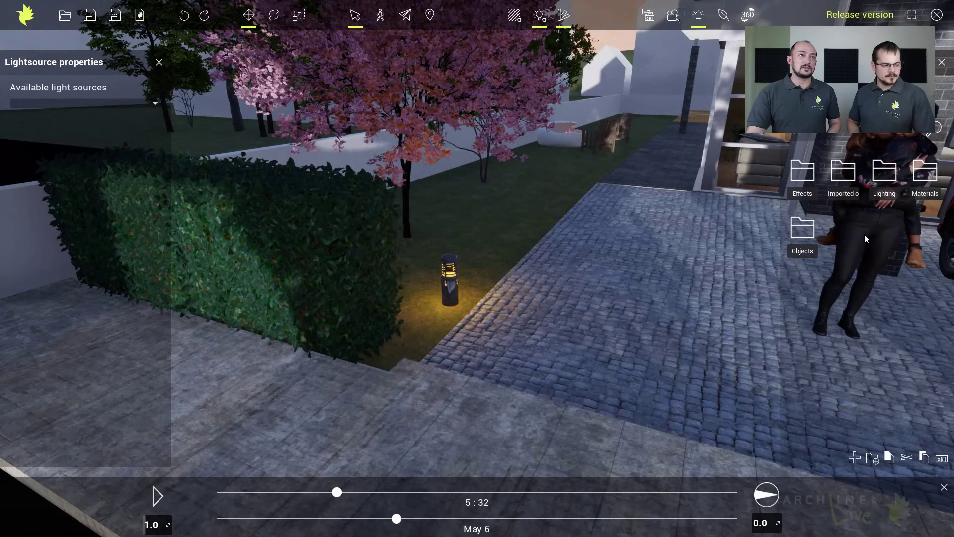
{"action": "left_click", "coordinate": [875, 459]}
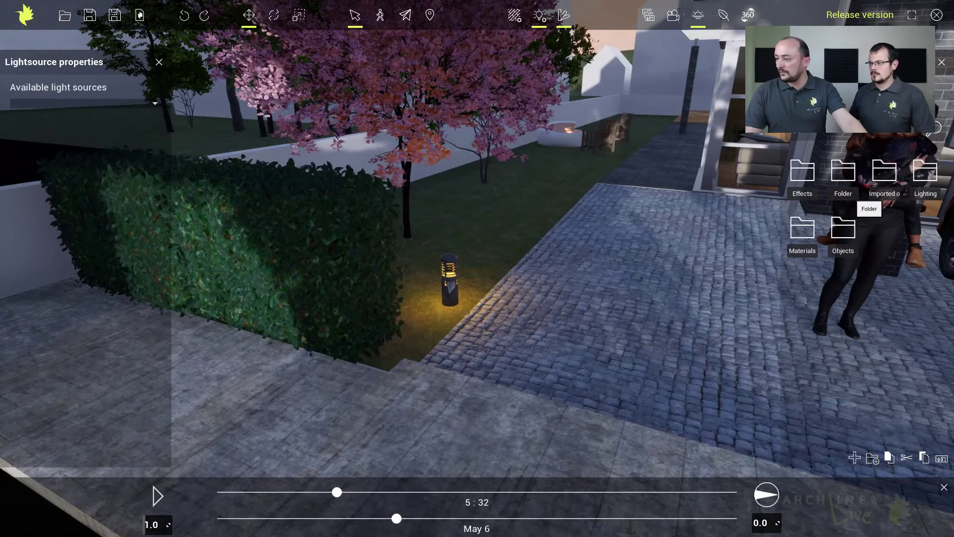
{"action": "left_click_drag", "start_coordinate": [852, 194], "coordinate": [815, 193]}
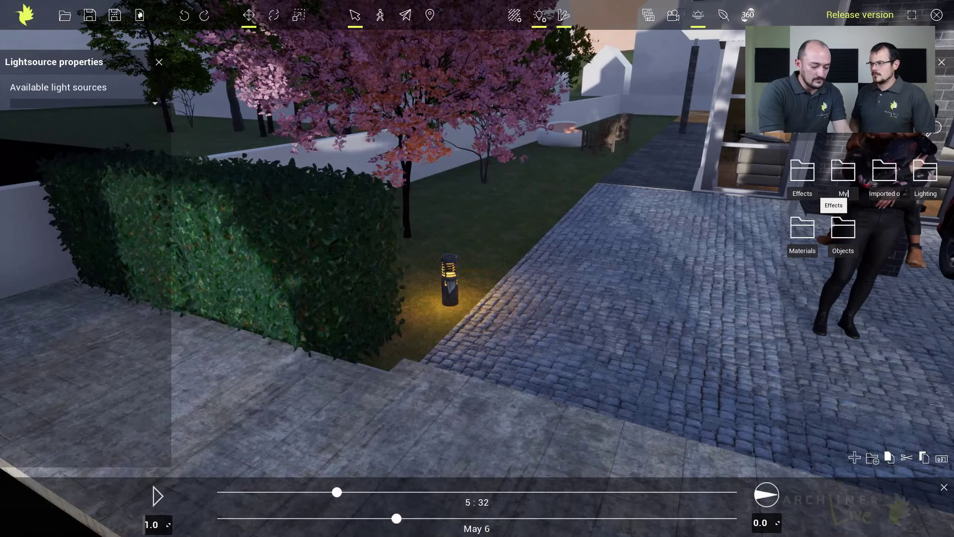
{"action": "type", "text": "My objects"}
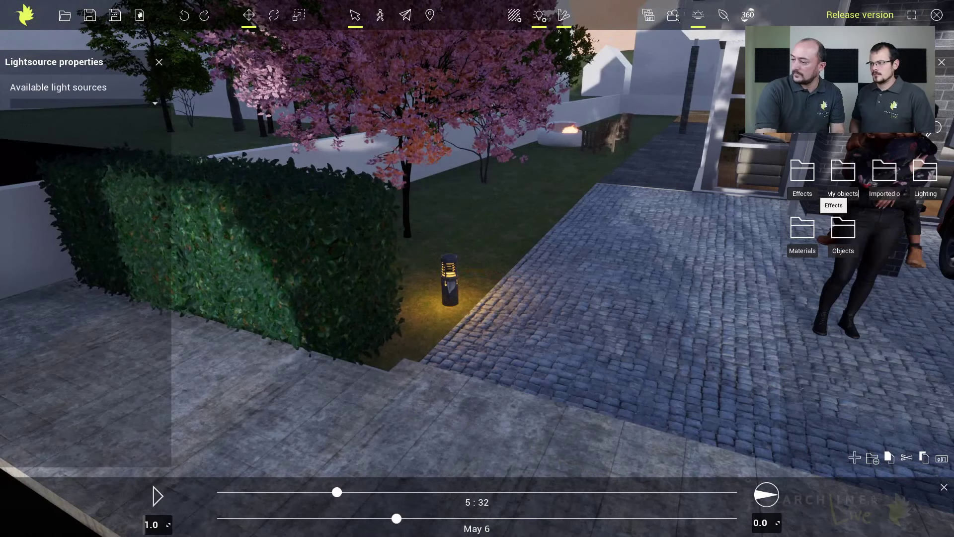
{"action": "key", "text": "Return"}
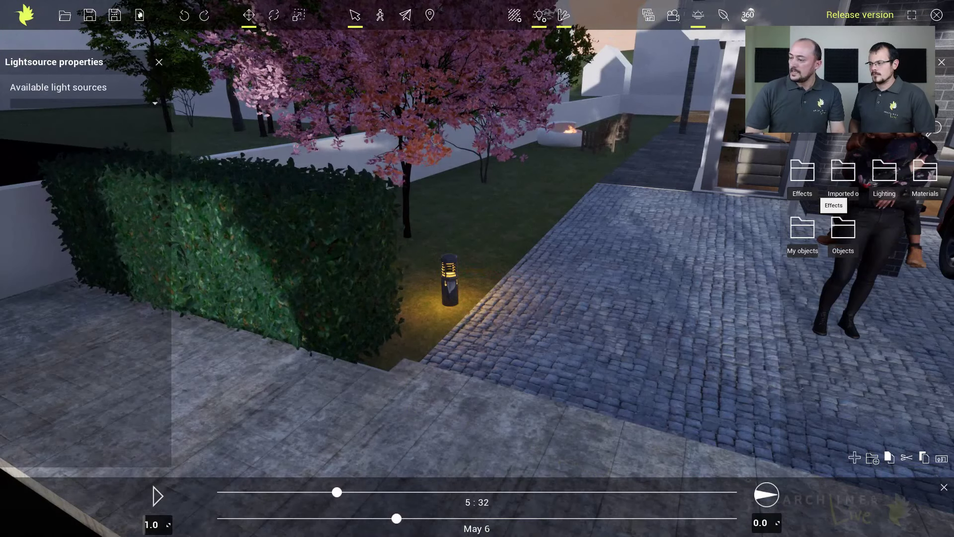
{"action": "double_click", "coordinate": [796, 223]}
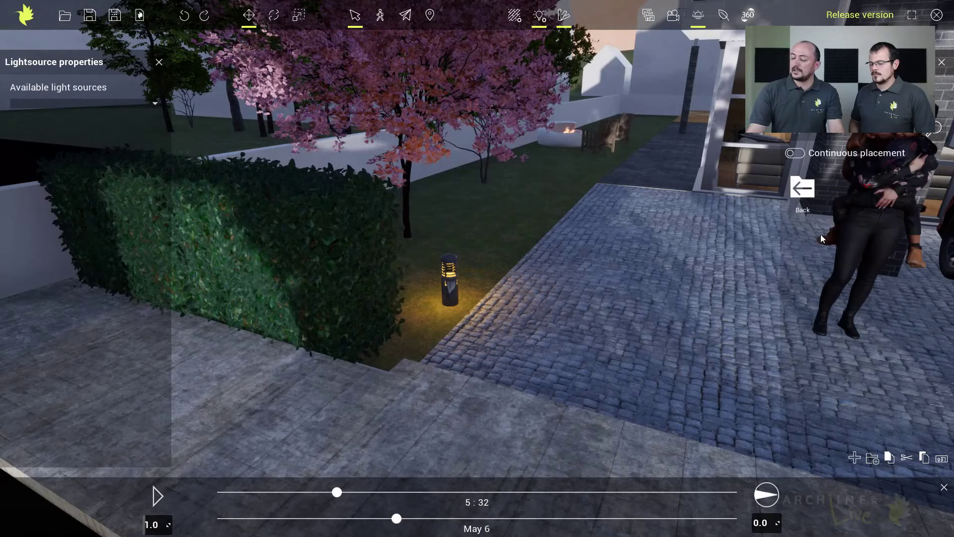
{"action": "left_click", "coordinate": [797, 191]}
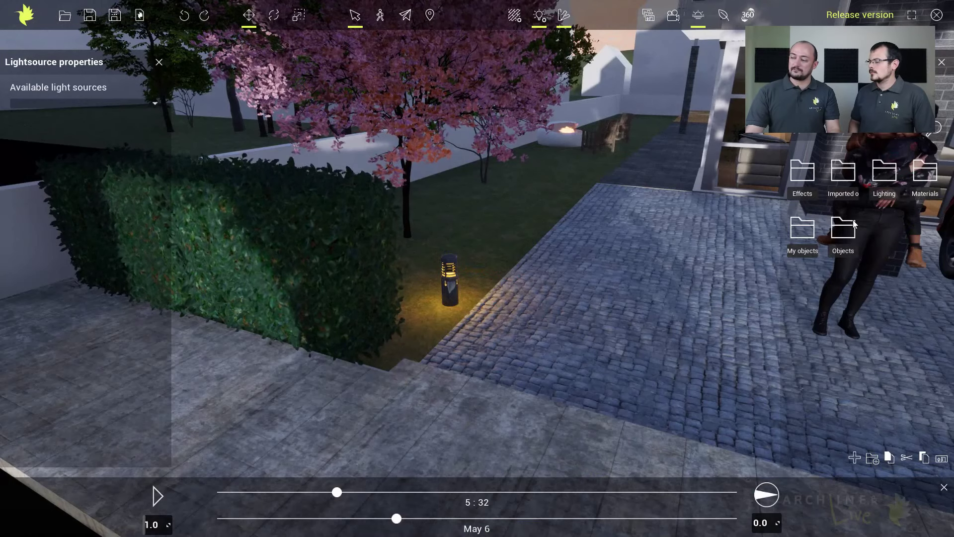
Step: Check the imported objects folder in the library and close the light source properties
{"action": "left_click", "coordinate": [844, 176]}
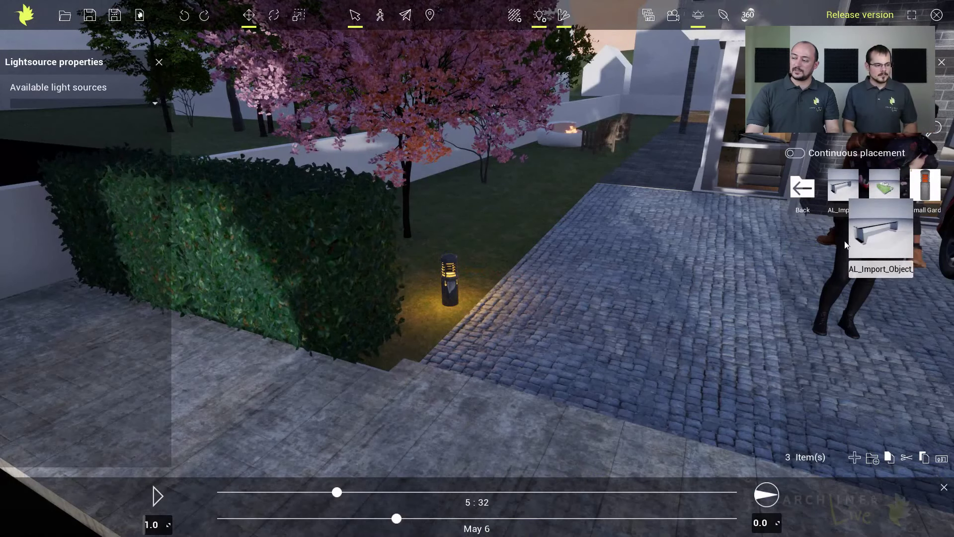
{"action": "left_click", "coordinate": [805, 193]}
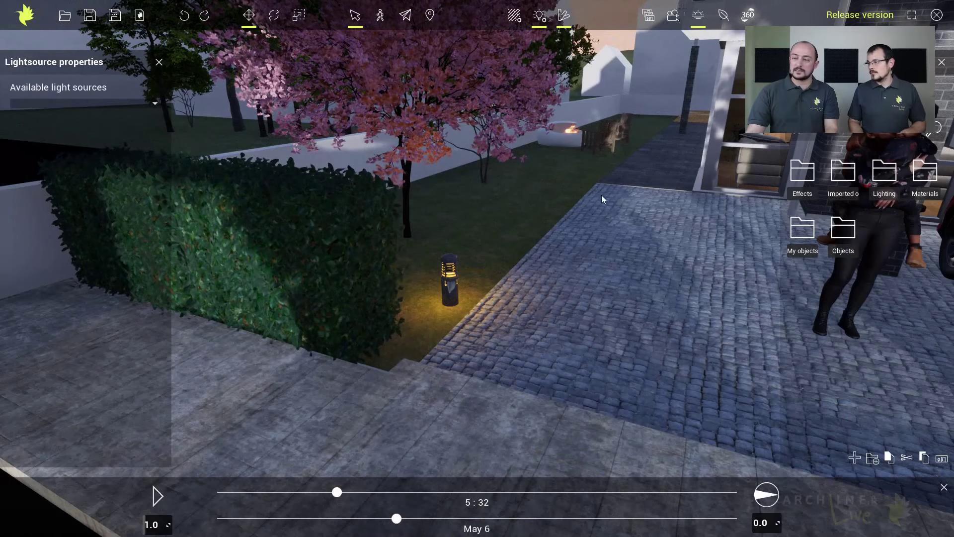
{"action": "left_click", "coordinate": [159, 62]}
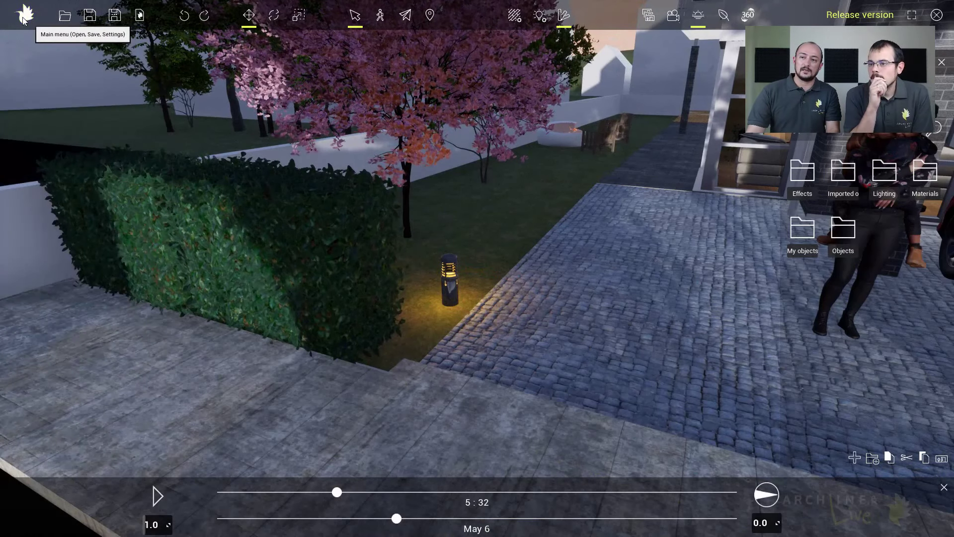
{"action": "left_click", "coordinate": [22, 18]}
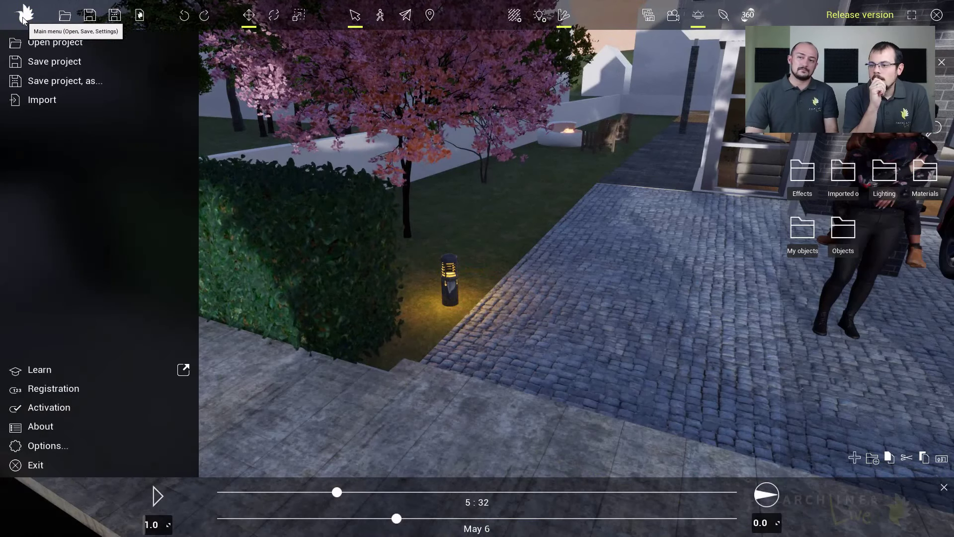
{"action": "left_click", "coordinate": [34, 103]}
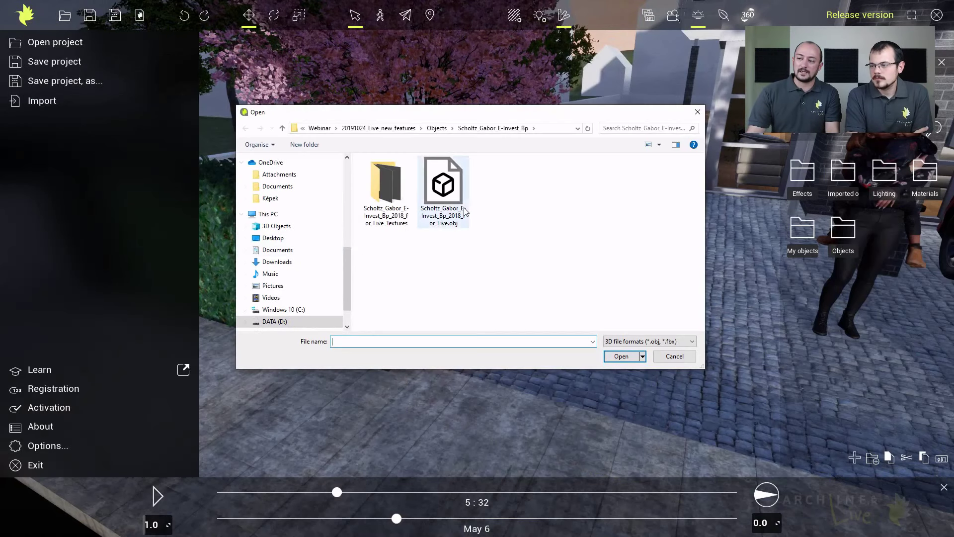
{"action": "left_click", "coordinate": [456, 186]}
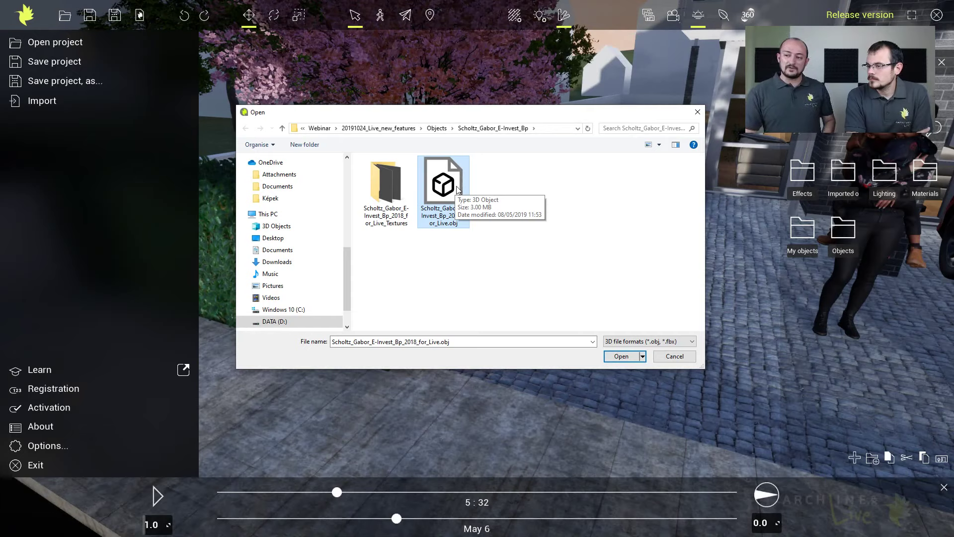
{"action": "left_click", "coordinate": [439, 129]}
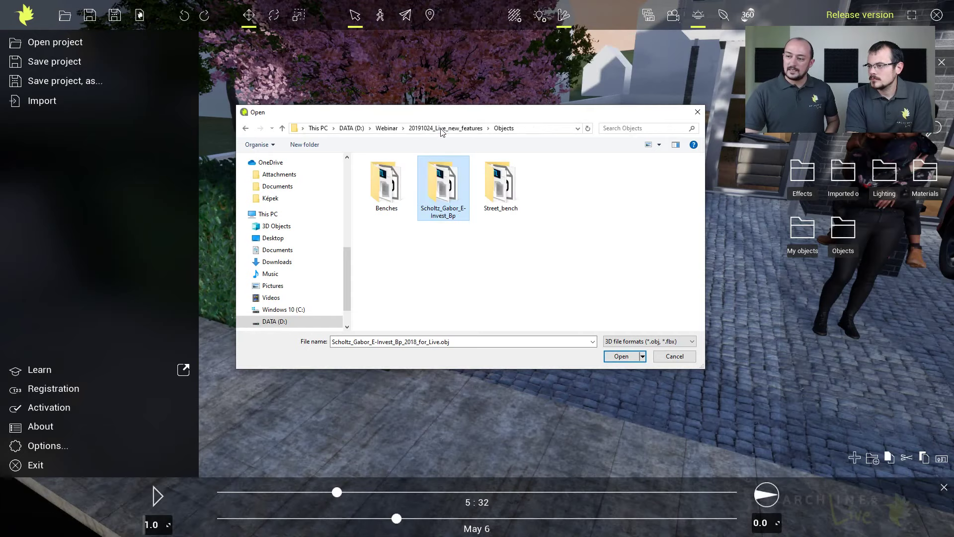
{"action": "double_click", "coordinate": [390, 207]}
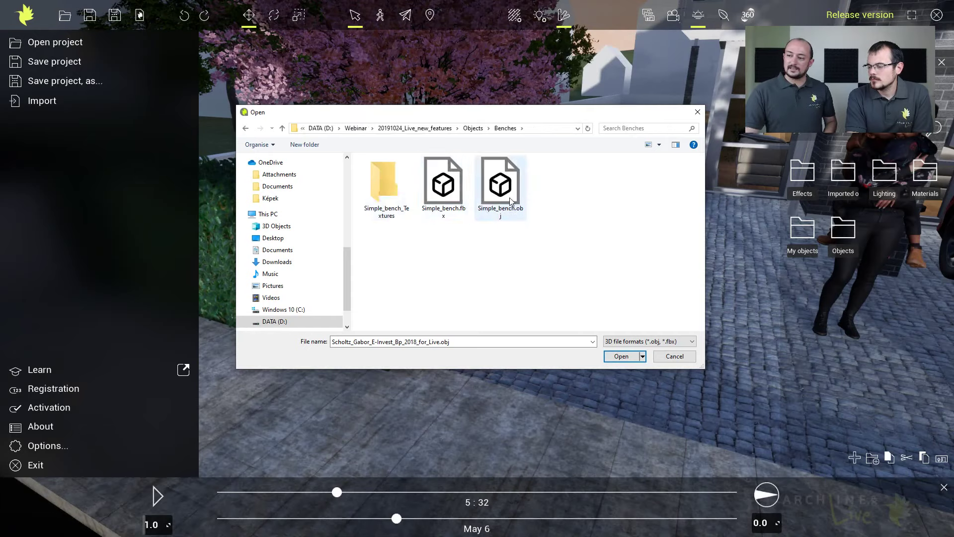
{"action": "left_click", "coordinate": [452, 198]}
{"action": "left_click", "coordinate": [621, 356]}
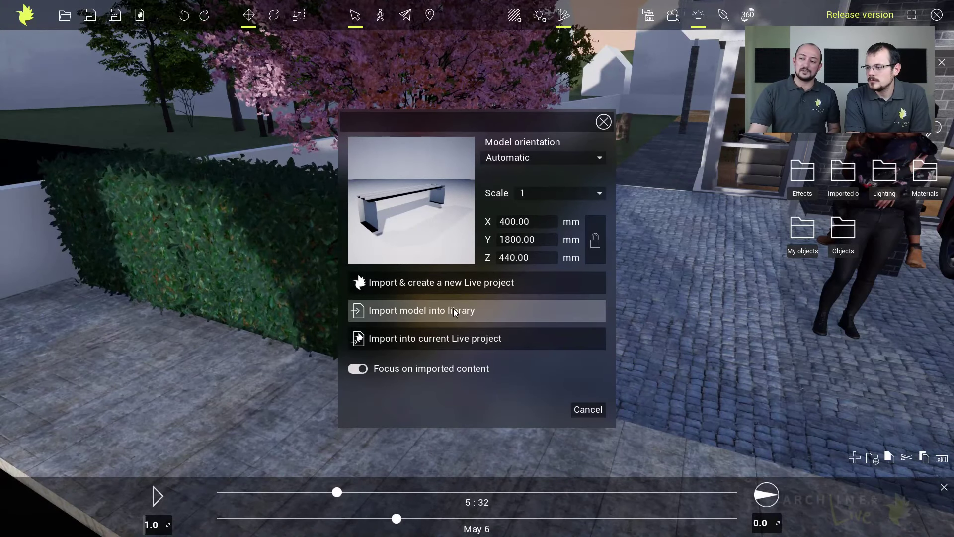
{"action": "left_click", "coordinate": [574, 408]}
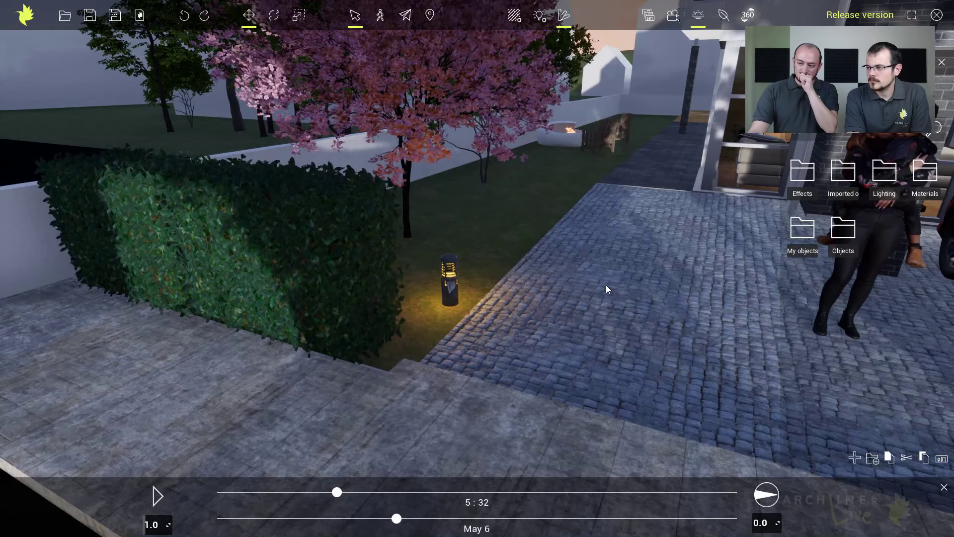
Step: Place the imported AL_Import_Object bench on the pavement in front of the hedge and select it
{"action": "left_click", "coordinate": [840, 178]}
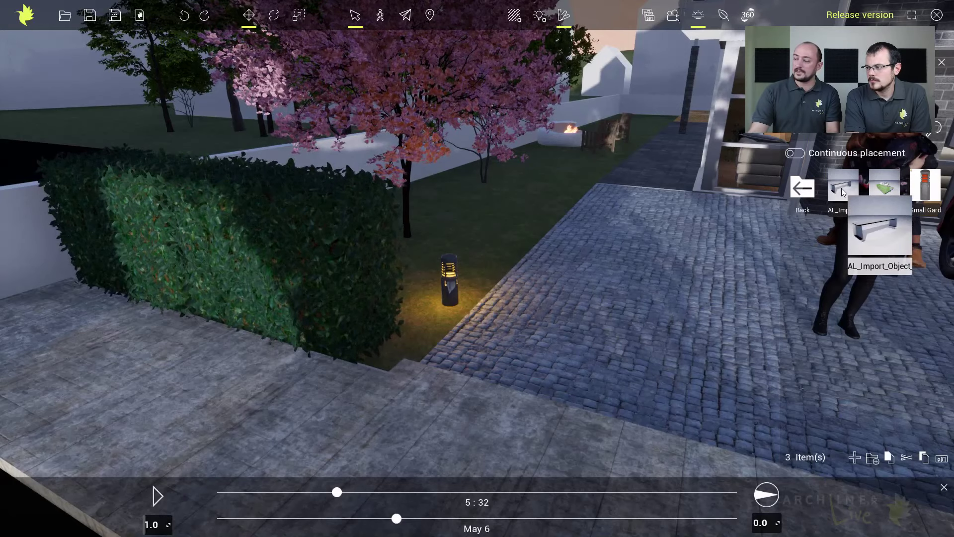
{"action": "left_click", "coordinate": [841, 184]}
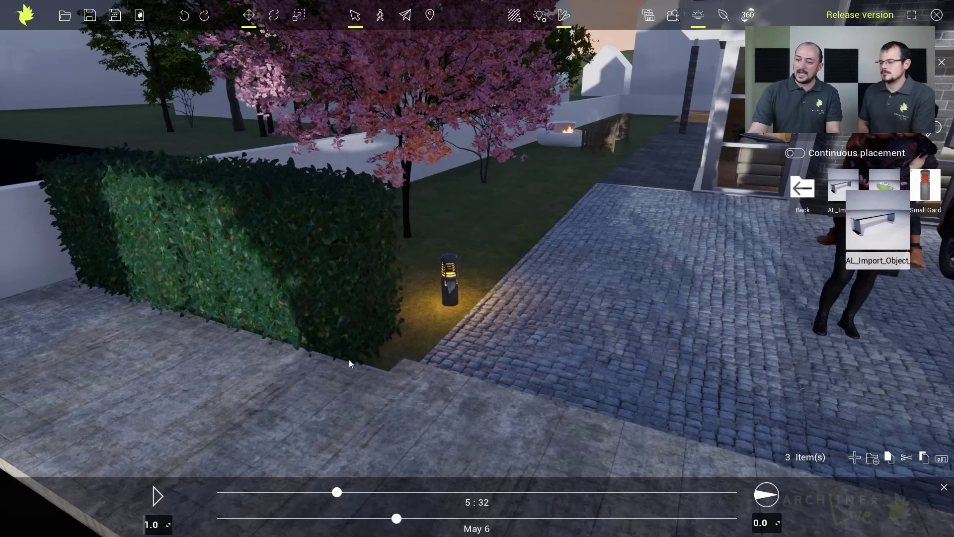
{"action": "left_click", "coordinate": [302, 390]}
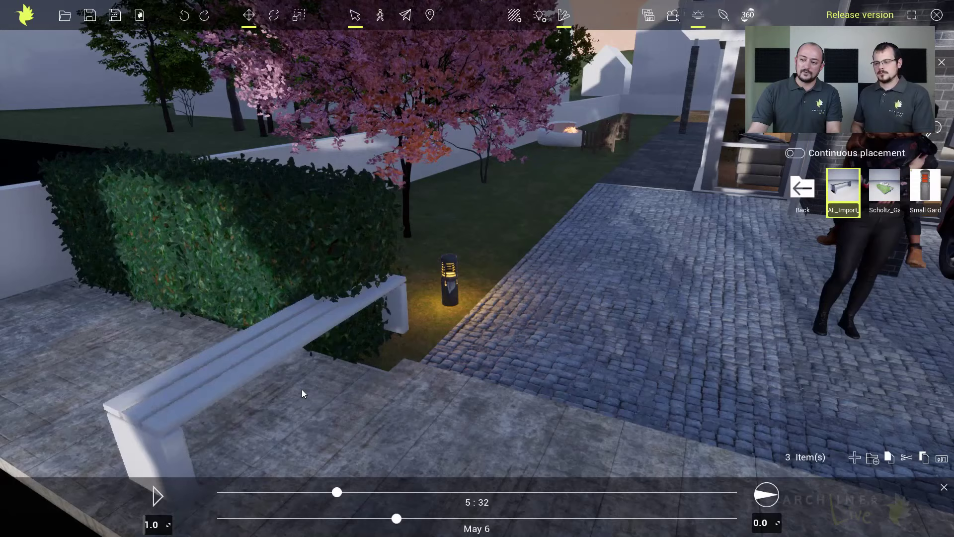
{"action": "left_click", "coordinate": [268, 341]}
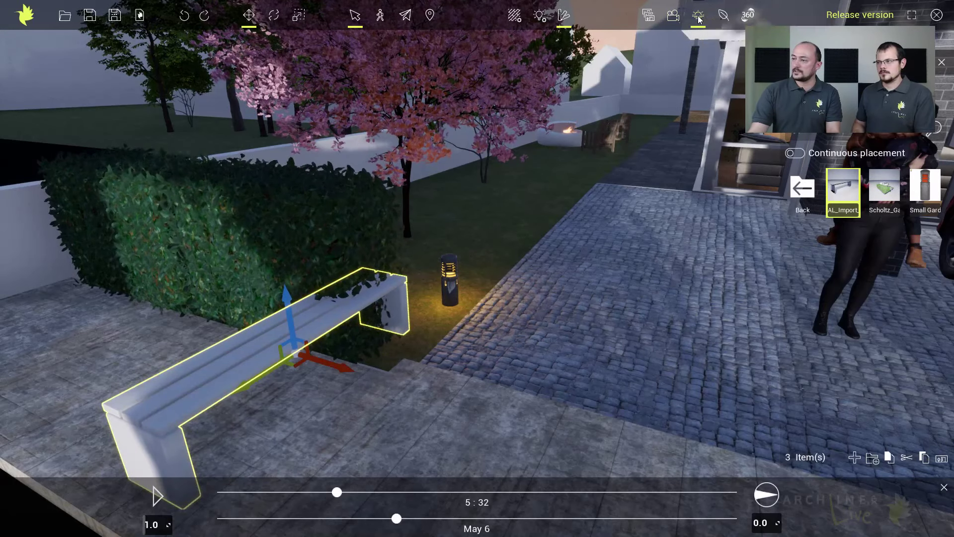
Step: Set the scene's time of day to 13:11 so the new bench stands in daylight
{"action": "left_click_drag", "start_coordinate": [381, 491], "coordinate": [505, 479]}
{"action": "right_click_drag", "start_coordinate": [504, 383], "coordinate": [494, 382]}
{"action": "scroll", "coordinate": [499, 377], "scroll_direction": "down", "scroll_amount": 3}
{"action": "middle_click_drag", "start_coordinate": [506, 371], "coordinate": [526, 358]}
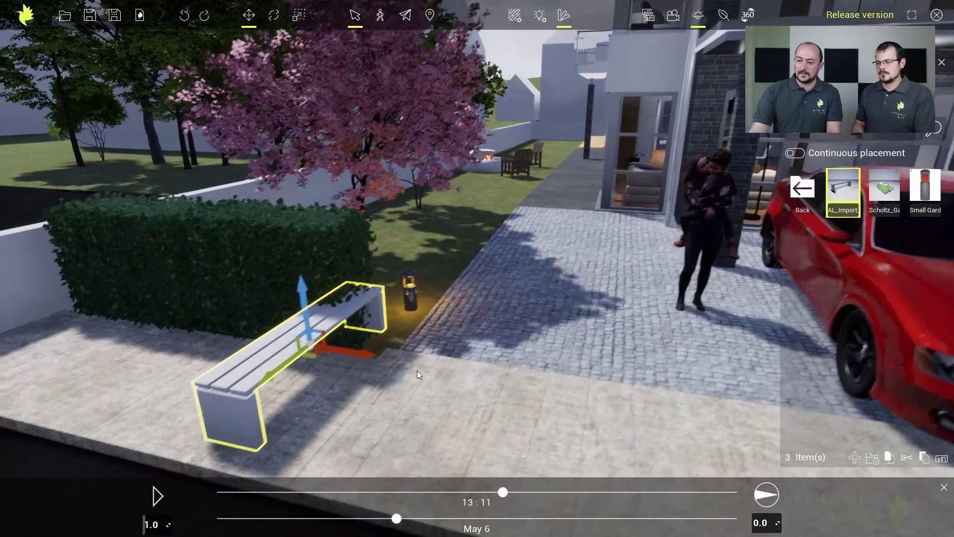
Step: Rotate the bench about its vertical axis until it runs parallel to the hedge, and deselect it
{"action": "left_click", "coordinate": [266, 360]}
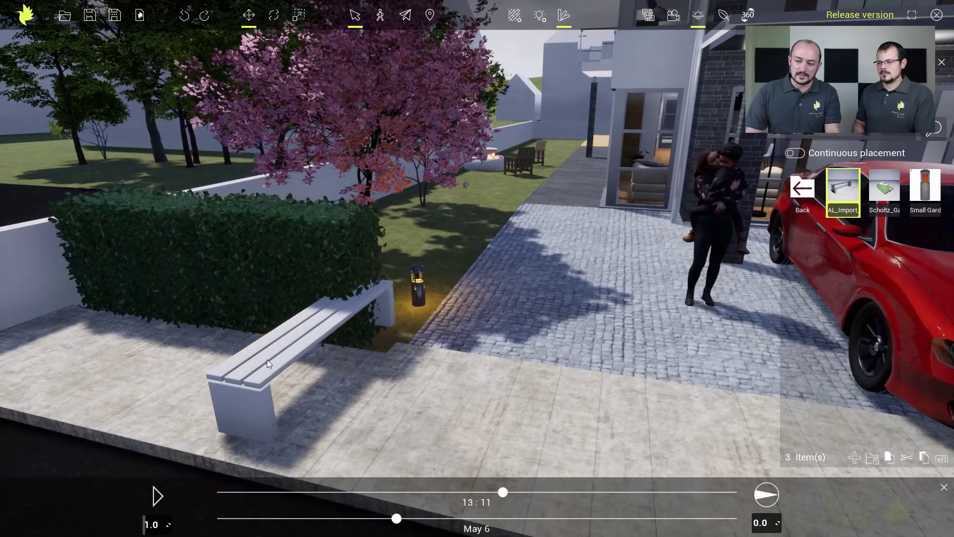
{"action": "left_click", "coordinate": [267, 360]}
{"action": "key", "text": "space"}
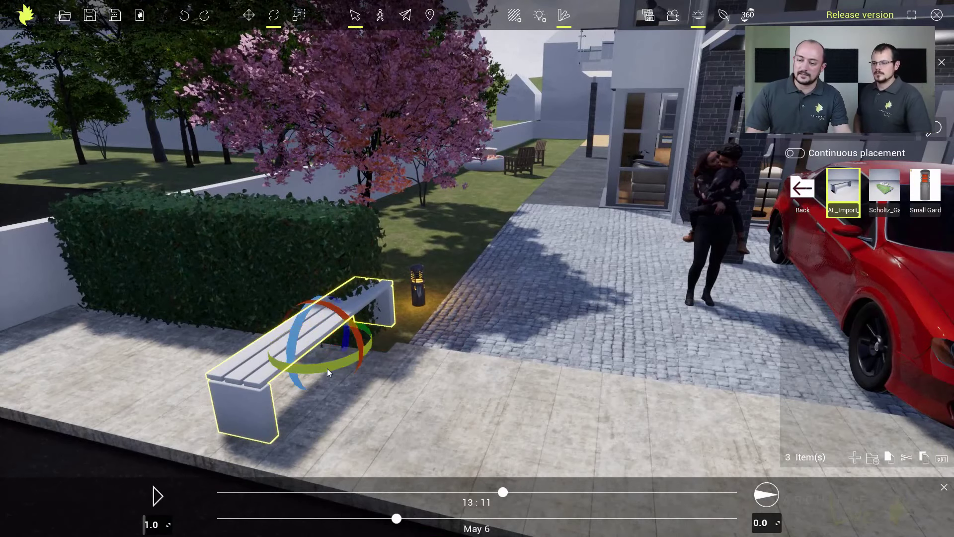
{"action": "left_click_drag", "start_coordinate": [329, 369], "coordinate": [370, 336]}
{"action": "left_click_drag", "start_coordinate": [271, 354], "coordinate": [280, 368]}
{"action": "left_click", "coordinate": [273, 380]}
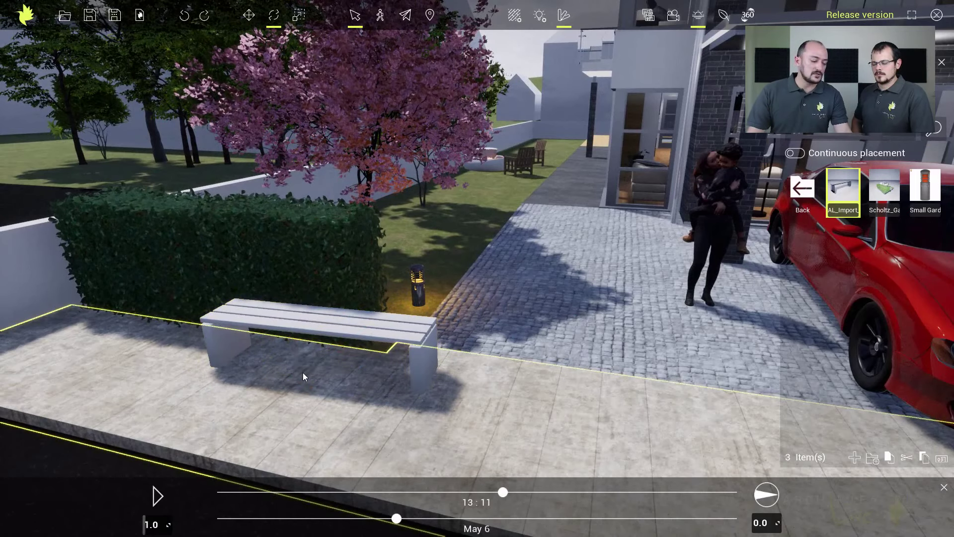
Step: Apply the Brown oak wood material from the library to the bench's seat slats
{"action": "scroll", "coordinate": [301, 375], "scroll_direction": "up", "scroll_amount": 5}
{"action": "scroll", "coordinate": [406, 330], "scroll_direction": "down", "scroll_amount": 5}
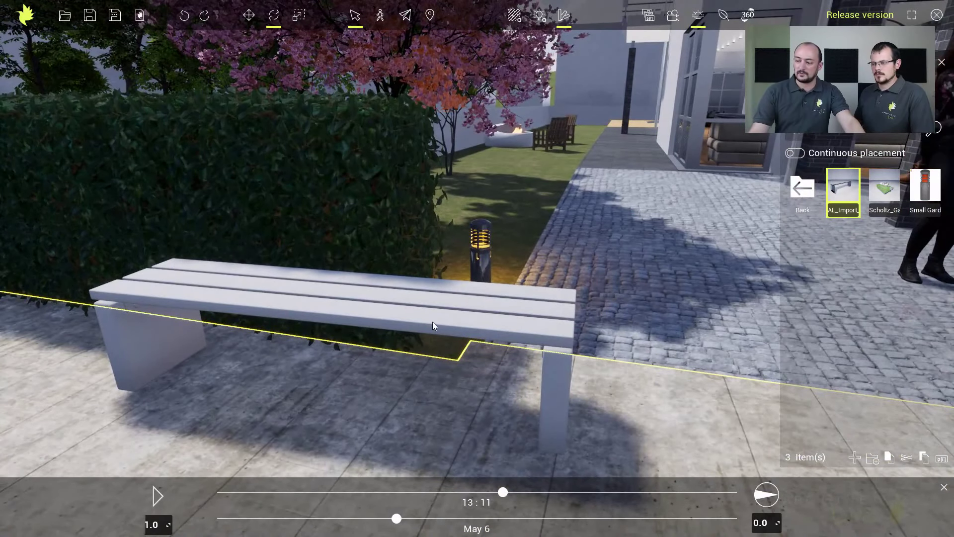
{"action": "left_click", "coordinate": [801, 189]}
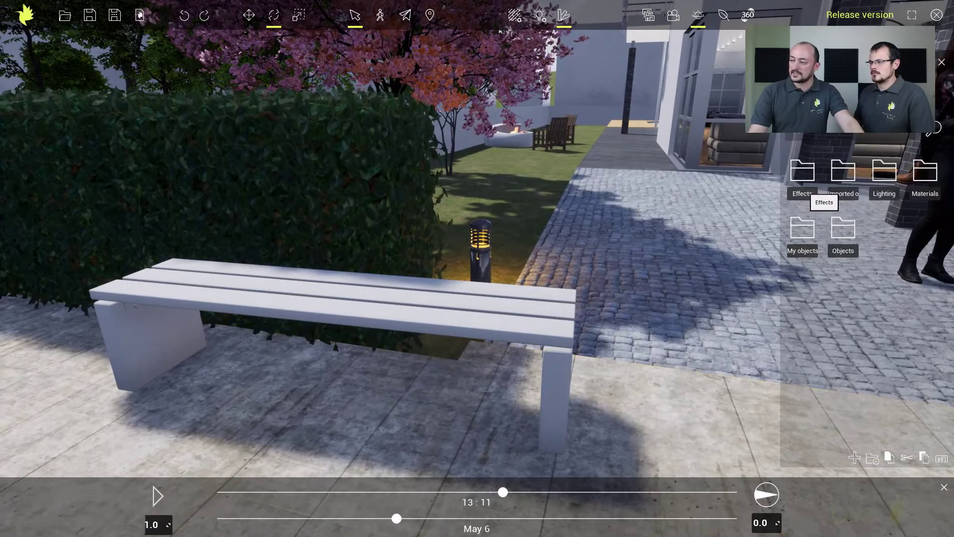
{"action": "left_click", "coordinate": [922, 181]}
{"action": "left_click", "coordinate": [807, 306]}
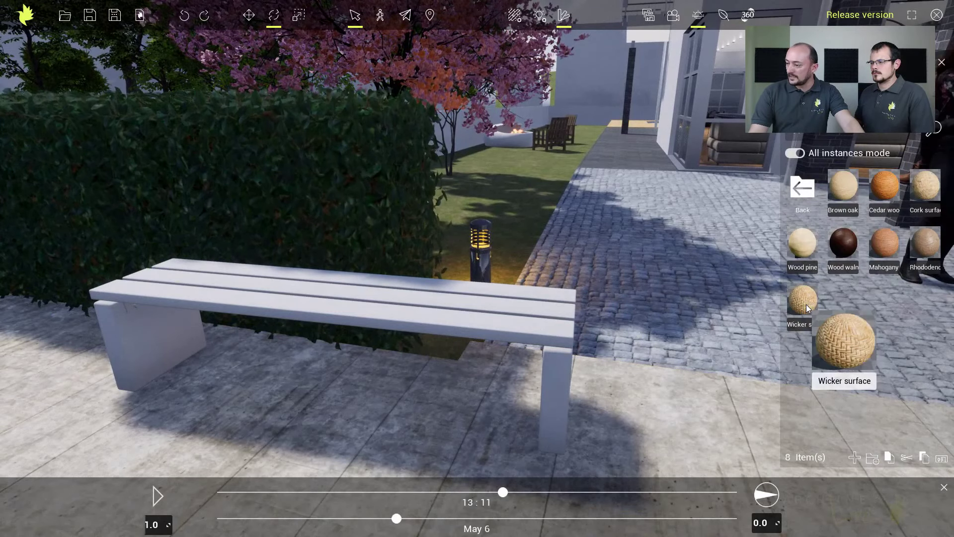
{"action": "left_click_drag", "start_coordinate": [849, 187], "coordinate": [585, 330]}
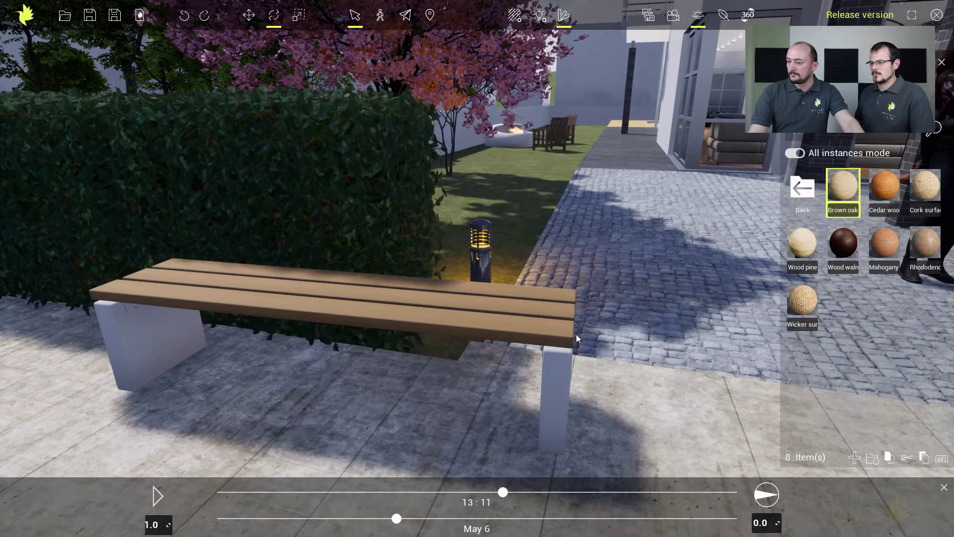
Step: Apply the Steel metal material to the brackets under the bench's seat, and select the whole bench
{"action": "middle_click_drag", "start_coordinate": [576, 334], "coordinate": [705, 335]}
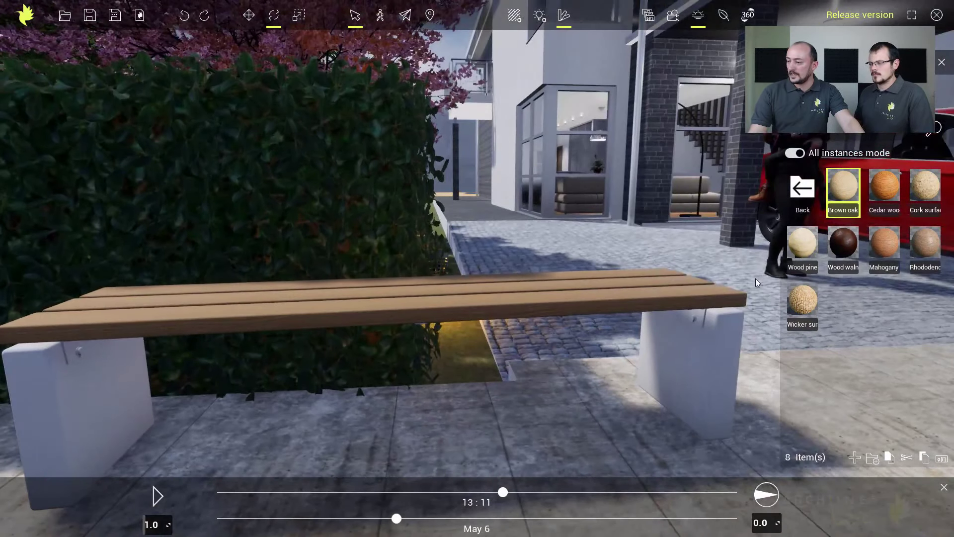
{"action": "left_click", "coordinate": [803, 191]}
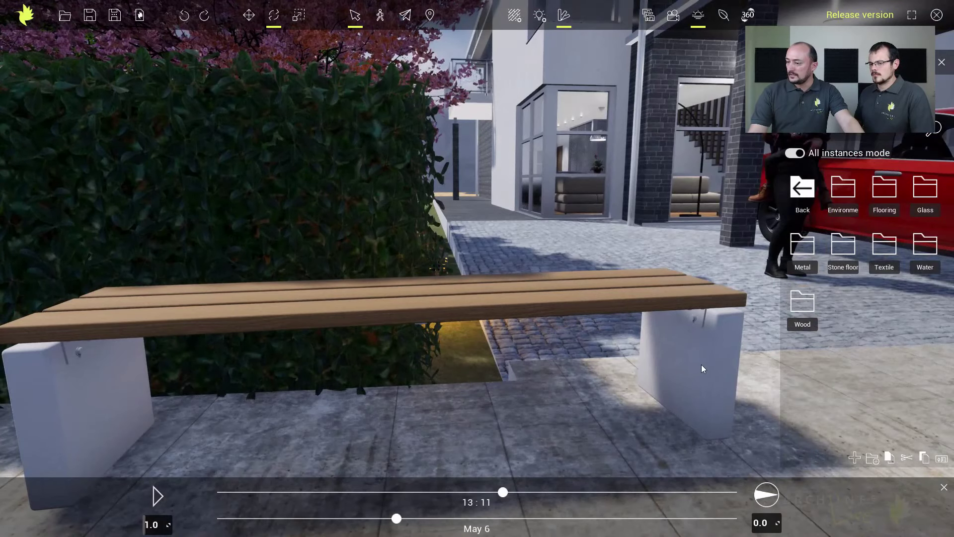
{"action": "left_click", "coordinate": [804, 249]}
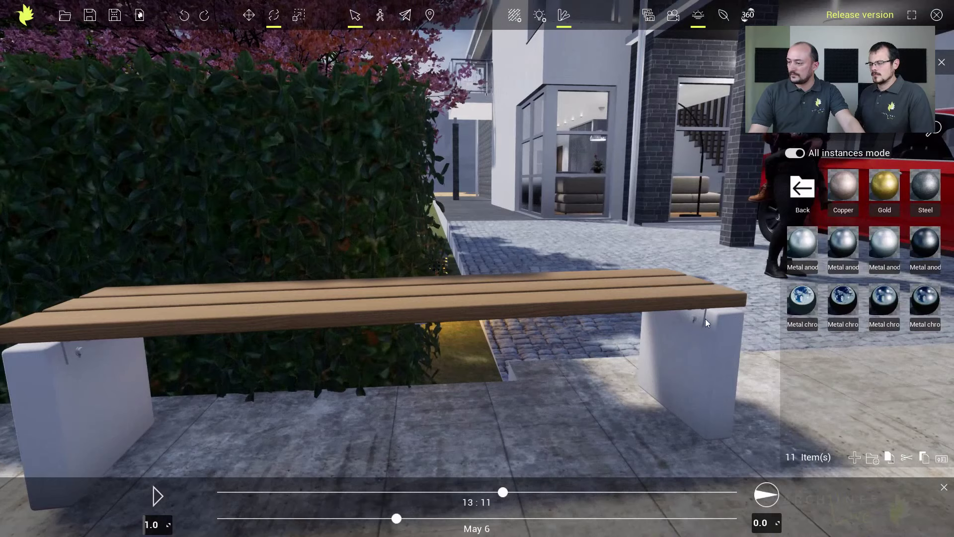
{"action": "left_click_drag", "start_coordinate": [908, 205], "coordinate": [700, 320]}
{"action": "key", "text": "Left"}
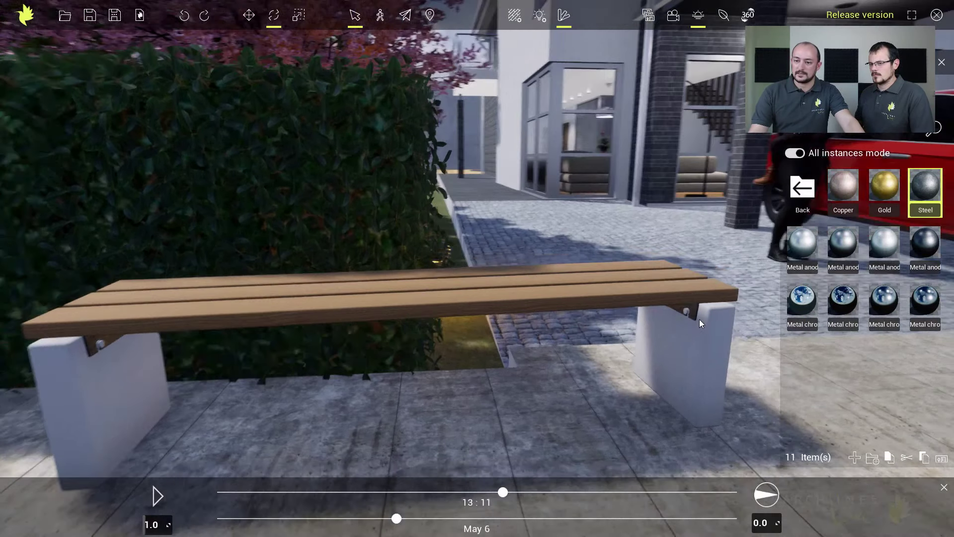
{"action": "scroll", "coordinate": [699, 321], "scroll_direction": "down", "scroll_amount": 5}
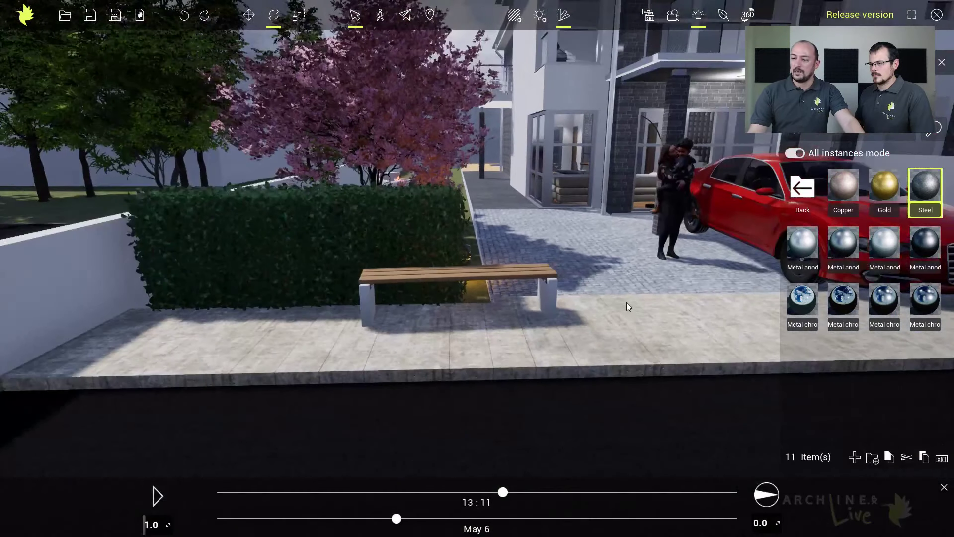
{"action": "left_click", "coordinate": [553, 292]}
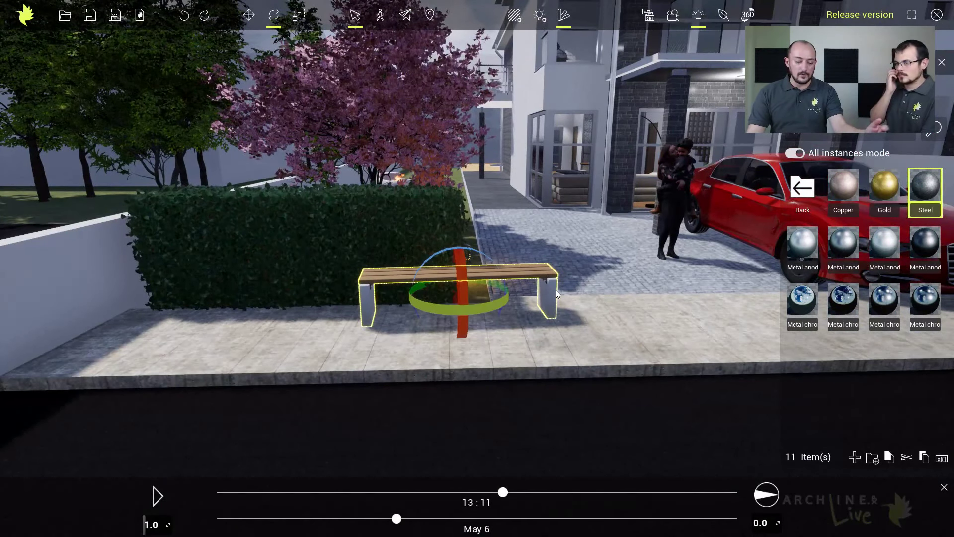
Step: Move the bench sideways along the hedge toward the white boundary wall, and deselect everything
{"action": "key", "text": "w"}
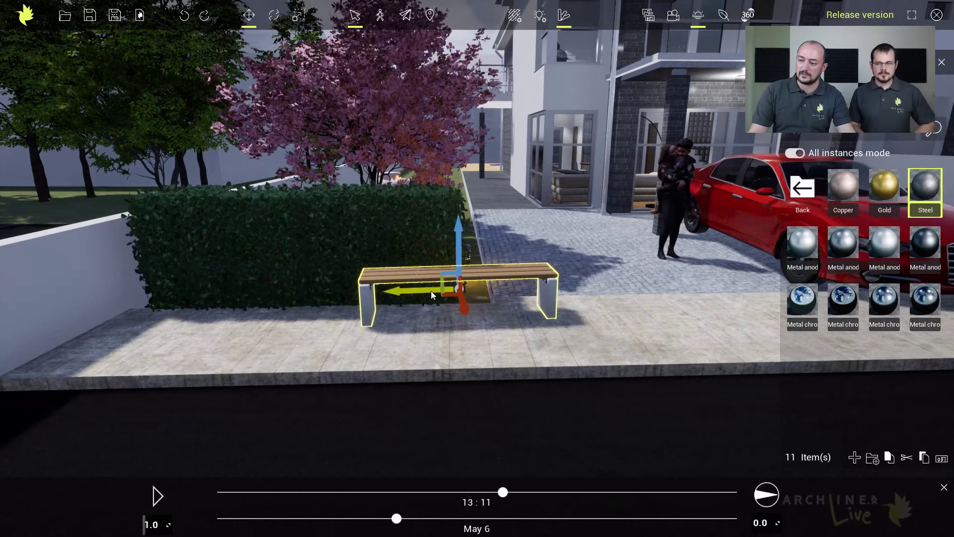
{"action": "left_click_drag", "start_coordinate": [431, 291], "coordinate": [349, 291]}
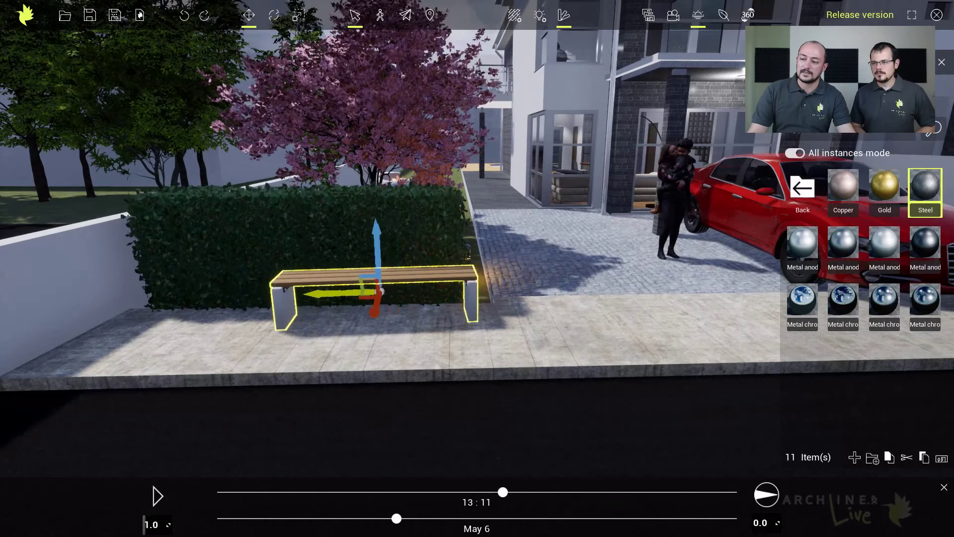
{"action": "left_click", "coordinate": [441, 316]}
{"action": "middle_click_drag", "start_coordinate": [440, 316], "coordinate": [425, 323]}
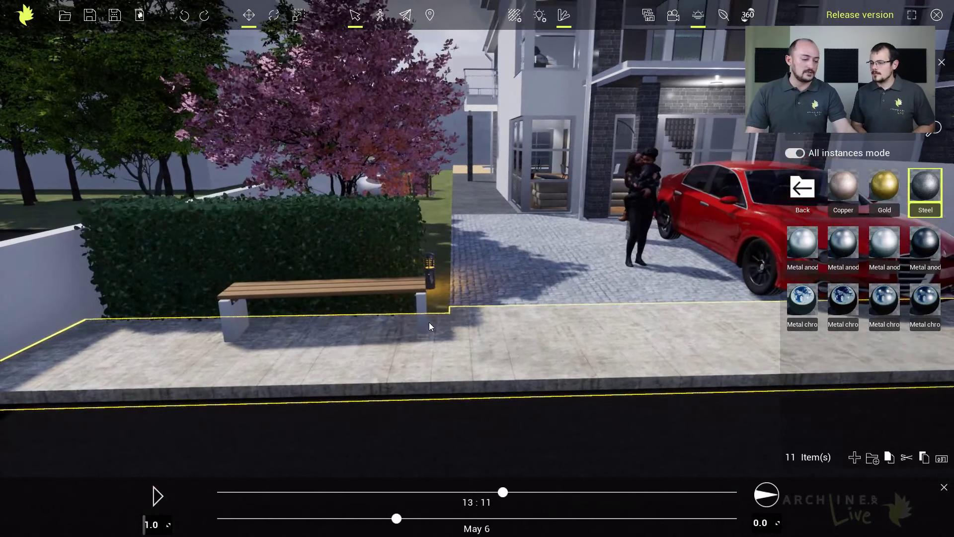
{"action": "key", "text": "Escape"}
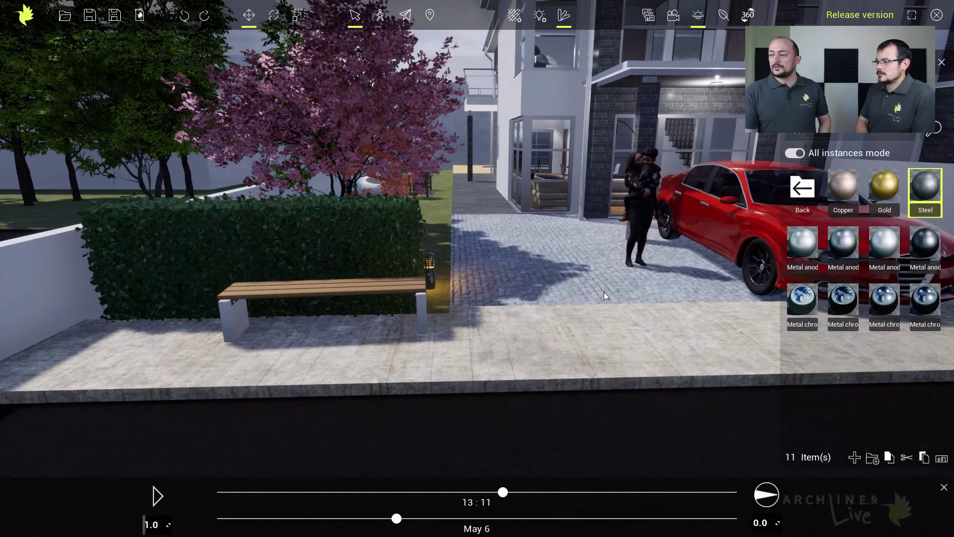
Step: Return to the library's top level and rename the My objects folder as My materials
{"action": "left_click", "coordinate": [805, 191]}
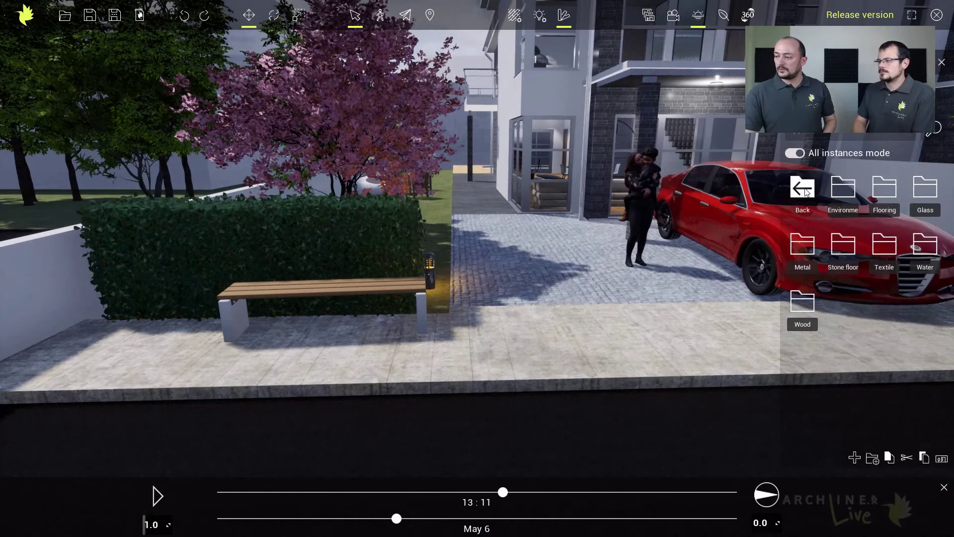
{"action": "left_click", "coordinate": [807, 192]}
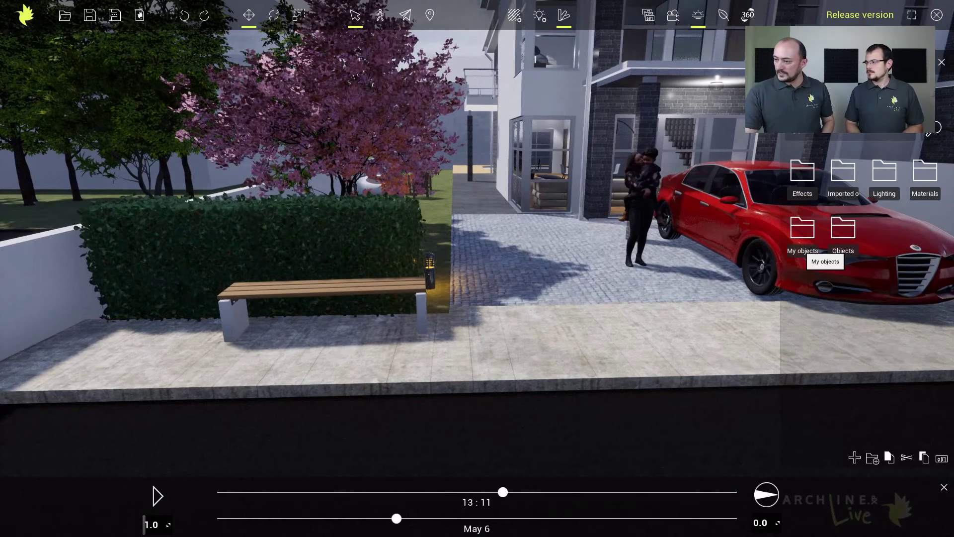
{"action": "left_click_drag", "start_coordinate": [809, 251], "coordinate": [818, 251]}
{"action": "type", "text": "materials"}
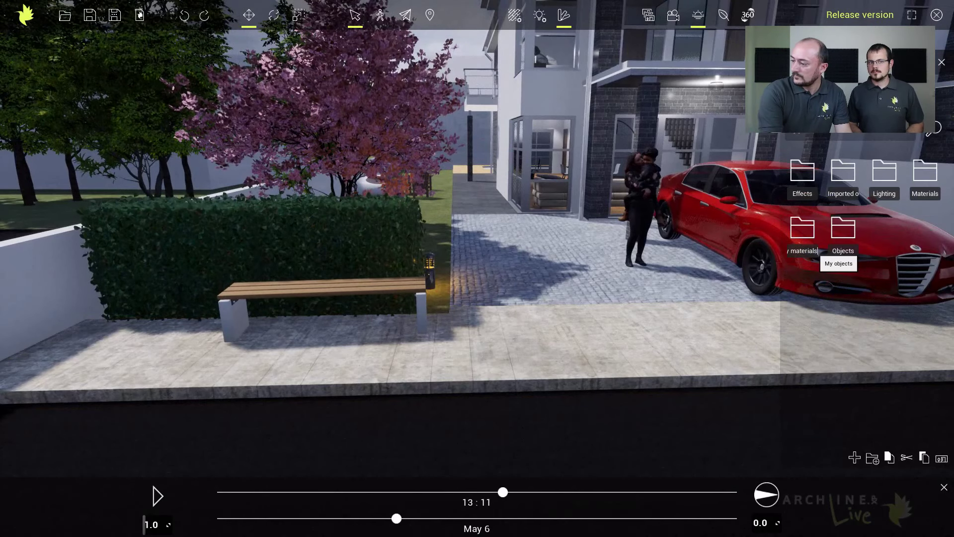
{"action": "key", "text": "Return"}
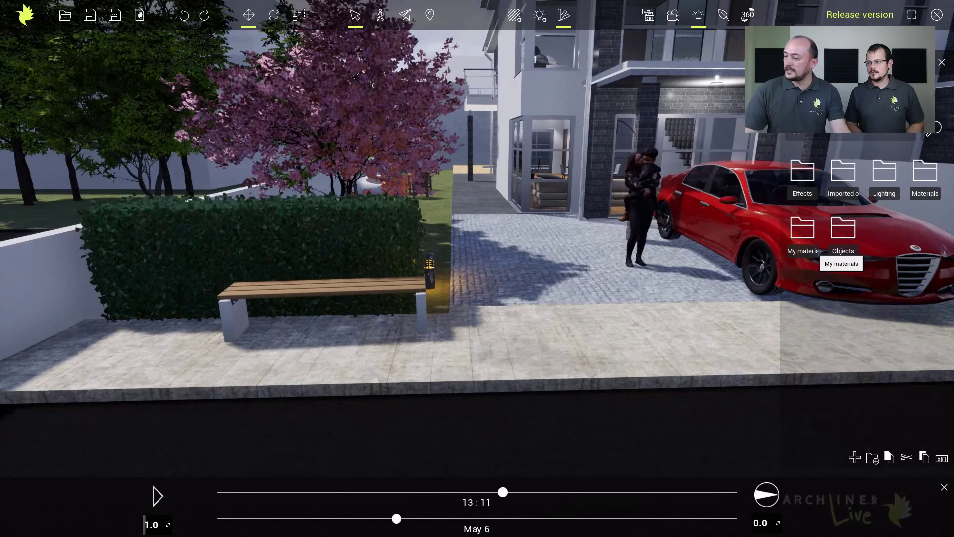
Step: Create a new material in the My materials folder and set it to Texture-based material
{"action": "double_click", "coordinate": [804, 237]}
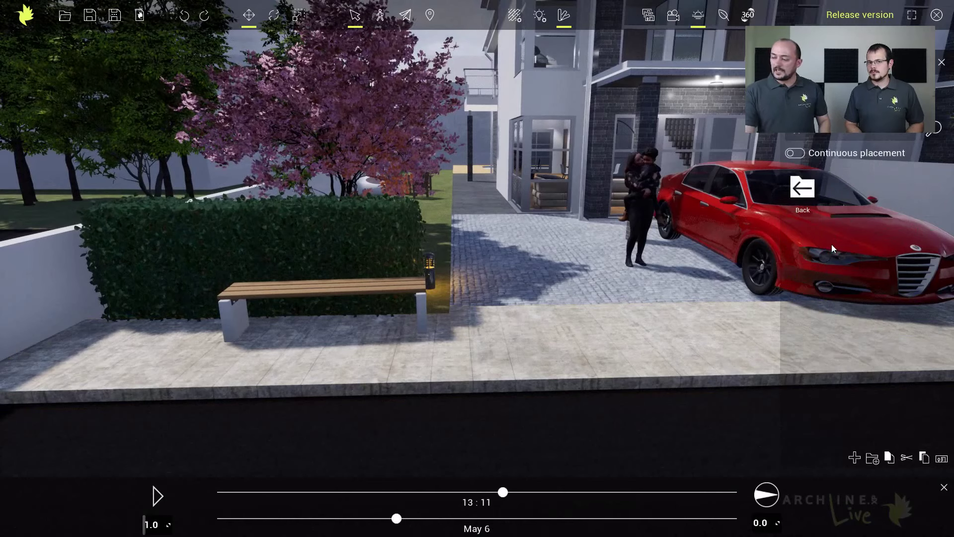
{"action": "left_click", "coordinate": [855, 459]}
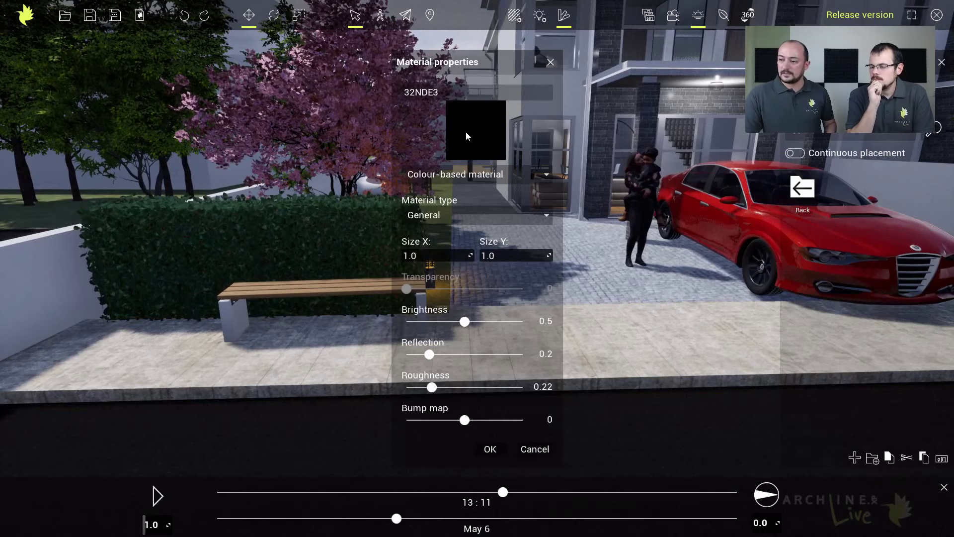
{"action": "left_click", "coordinate": [461, 177]}
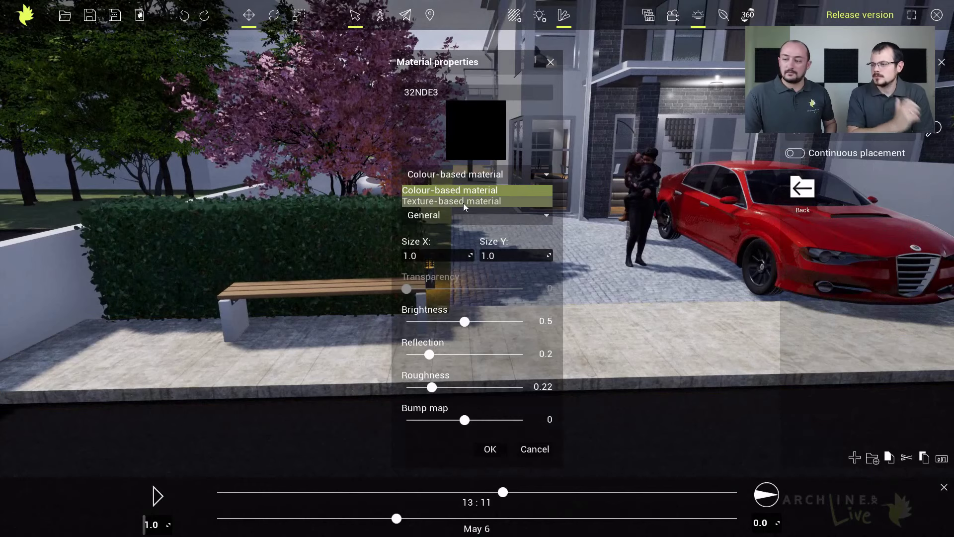
{"action": "left_click", "coordinate": [464, 202]}
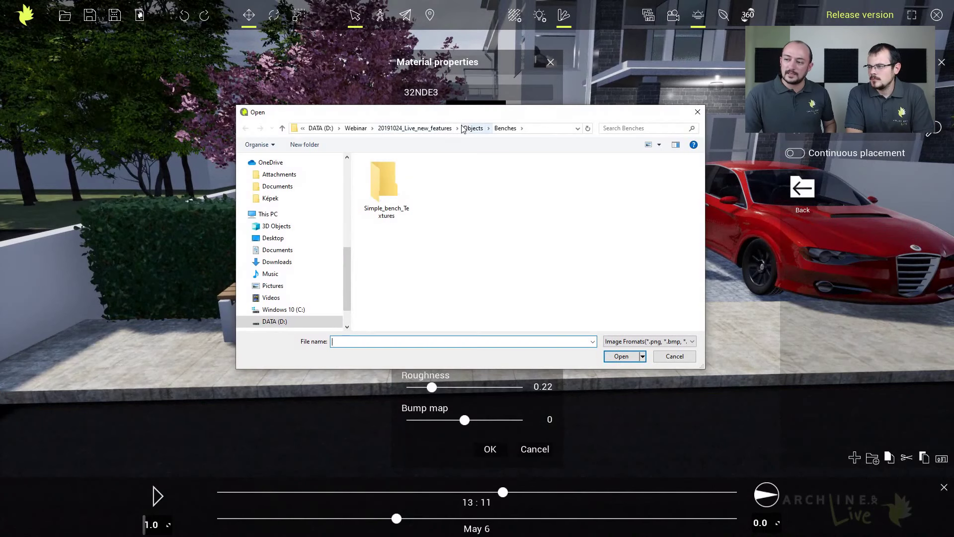
Step: Preview WhiteWallPaint.jpg from the webinar's Images folder, load it as the material's texture, and accept the material
{"action": "left_click", "coordinate": [415, 128]}
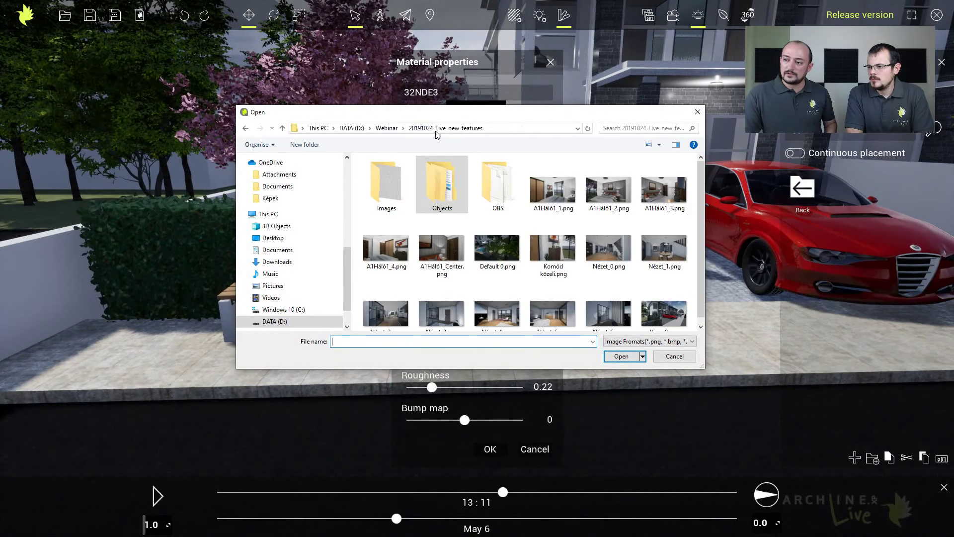
{"action": "double_click", "coordinate": [395, 191]}
{"action": "left_click", "coordinate": [443, 196]}
{"action": "right_click", "coordinate": [443, 196]}
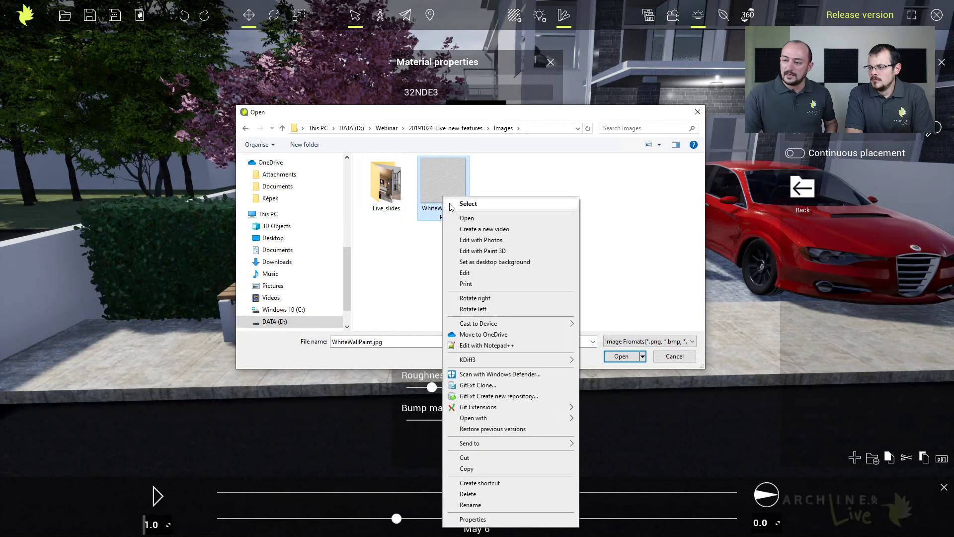
{"action": "left_click", "coordinate": [479, 219]}
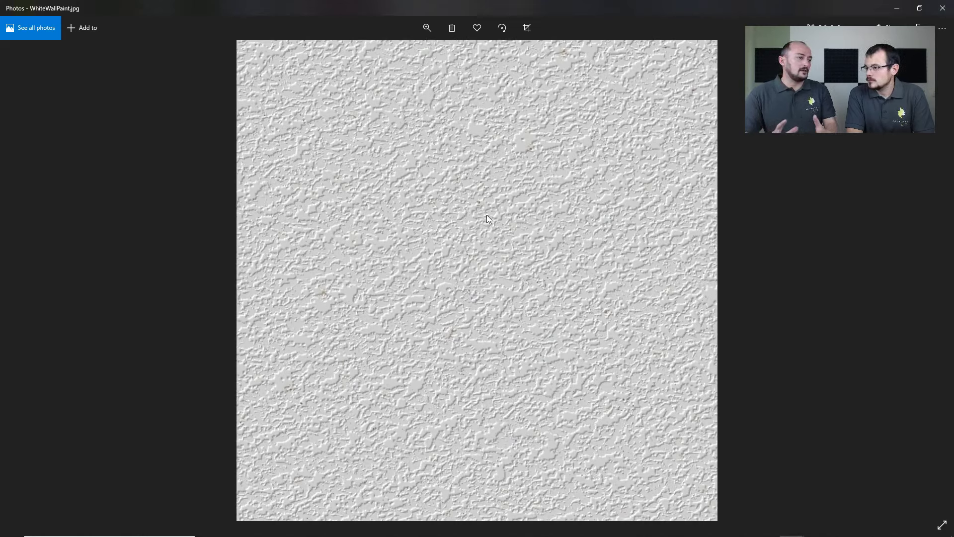
{"action": "left_click", "coordinate": [898, 10]}
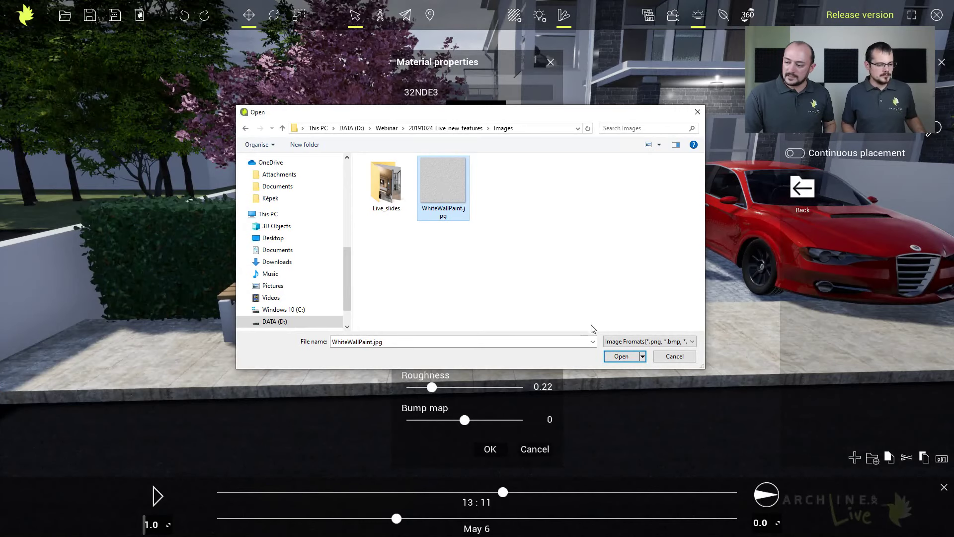
{"action": "left_click", "coordinate": [622, 356]}
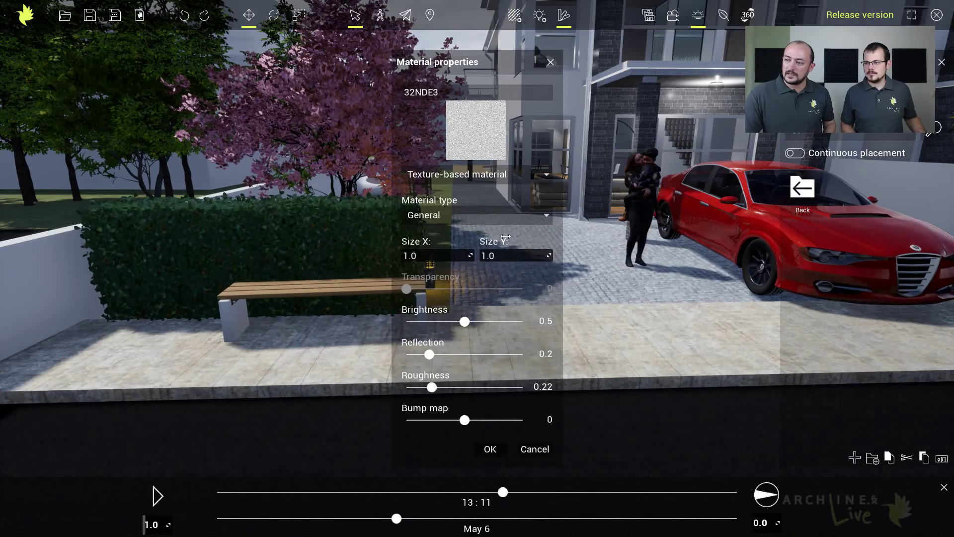
{"action": "left_click", "coordinate": [489, 450]}
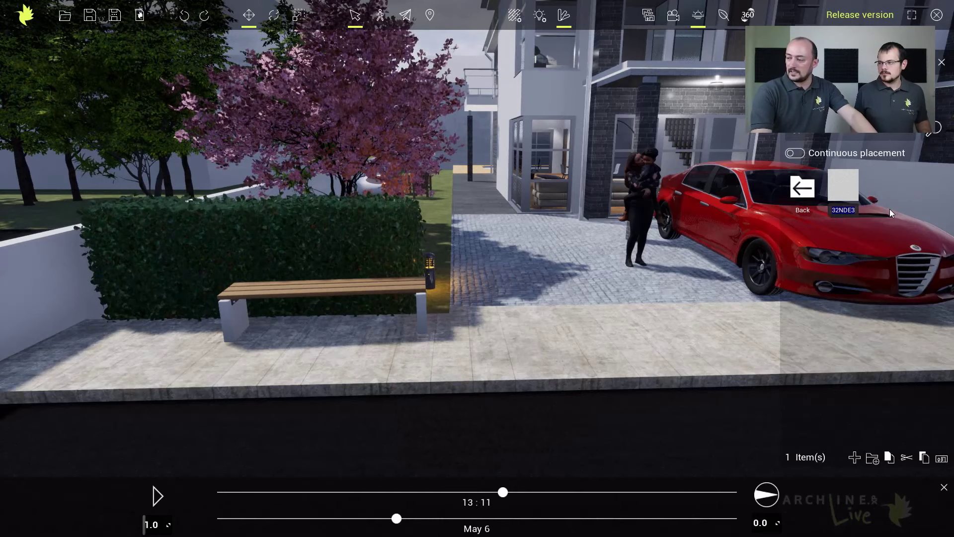
Step: Name the new library material "White wall painted"
{"action": "key", "text": "BackSpace"}
{"action": "type", "text": "White"}
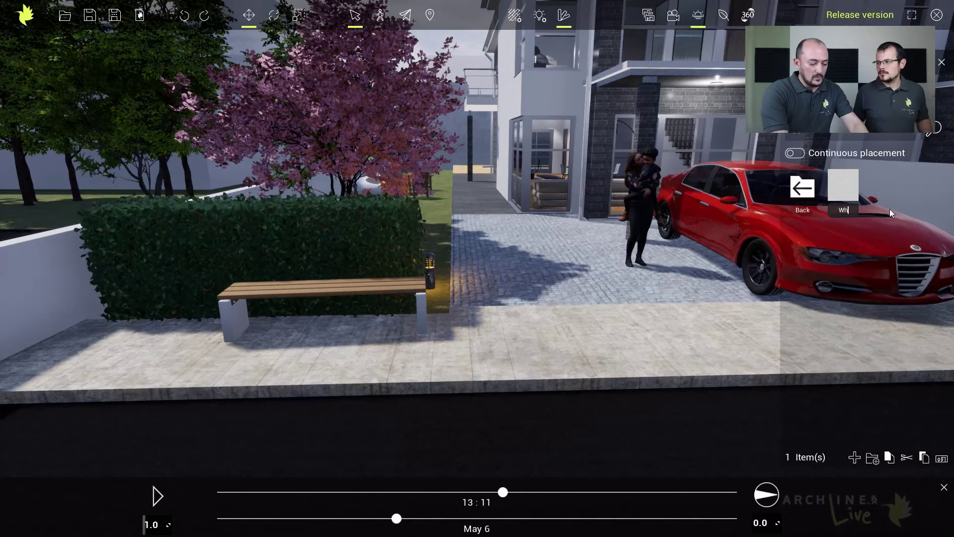
{"action": "key", "text": "BackSpace"}
{"action": "key", "text": "BackSpace"}
{"action": "key", "text": "BackSpace"}
{"action": "key", "text": "BackSpace"}
{"action": "key", "text": "BackSpace"}
{"action": "type", "text": "wall p"}
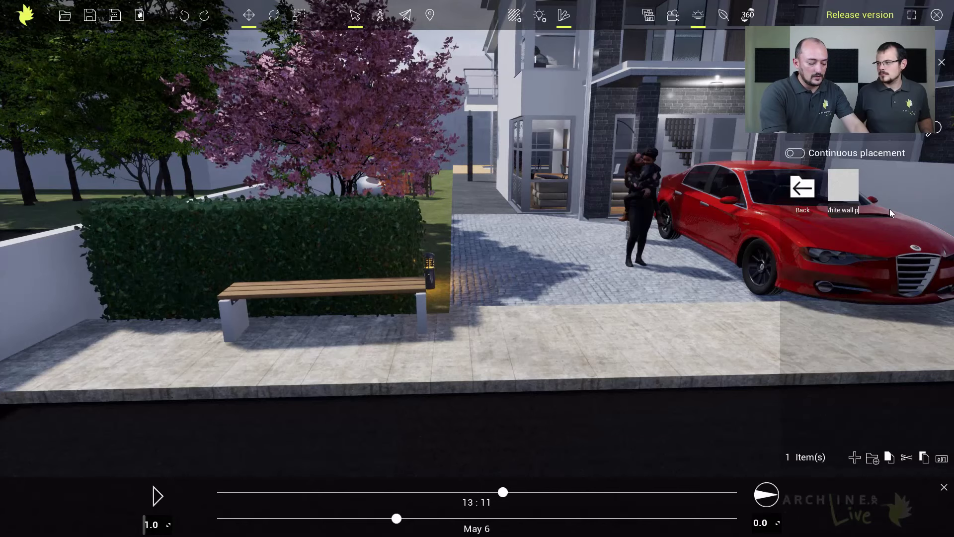
{"action": "type", "text": "ainted"}
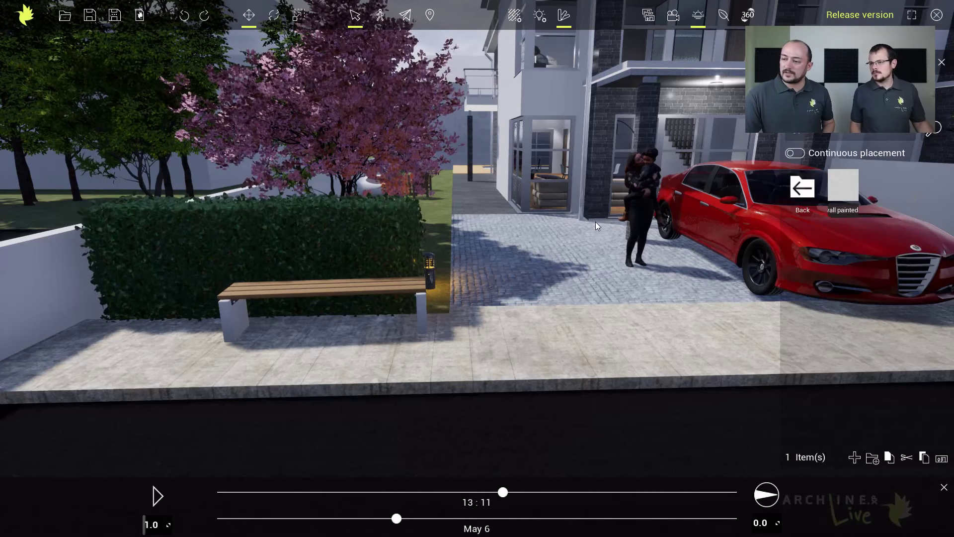
Step: Apply the White wall painted material to the low boundary wall beside the hedge
{"action": "right_click_drag", "start_coordinate": [595, 222], "coordinate": [540, 223]}
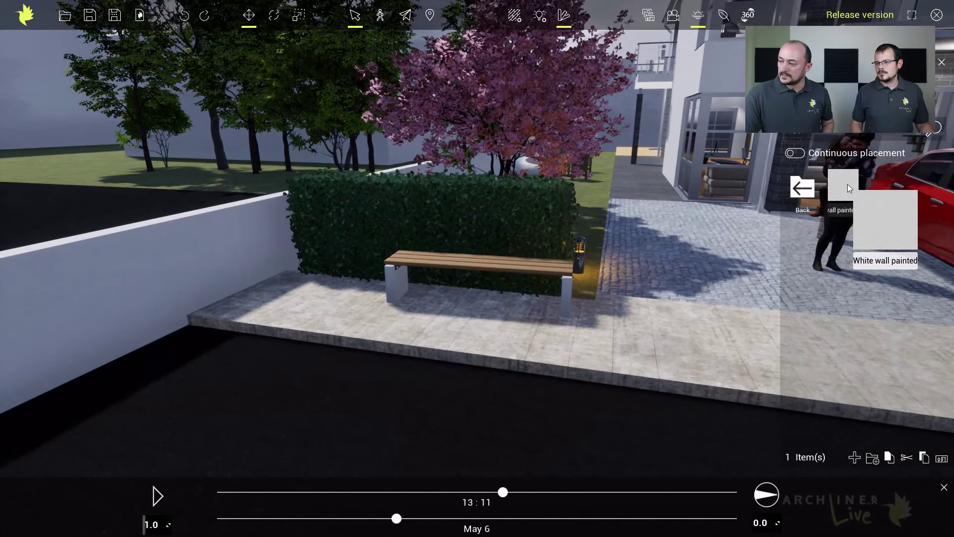
{"action": "mouse_move", "coordinate": [848, 184]}
{"action": "left_mouse_down"}
{"action": "mouse_move", "coordinate": [227, 273]}
{"action": "mouse_move", "coordinate": [211, 267]}
{"action": "left_mouse_up"}
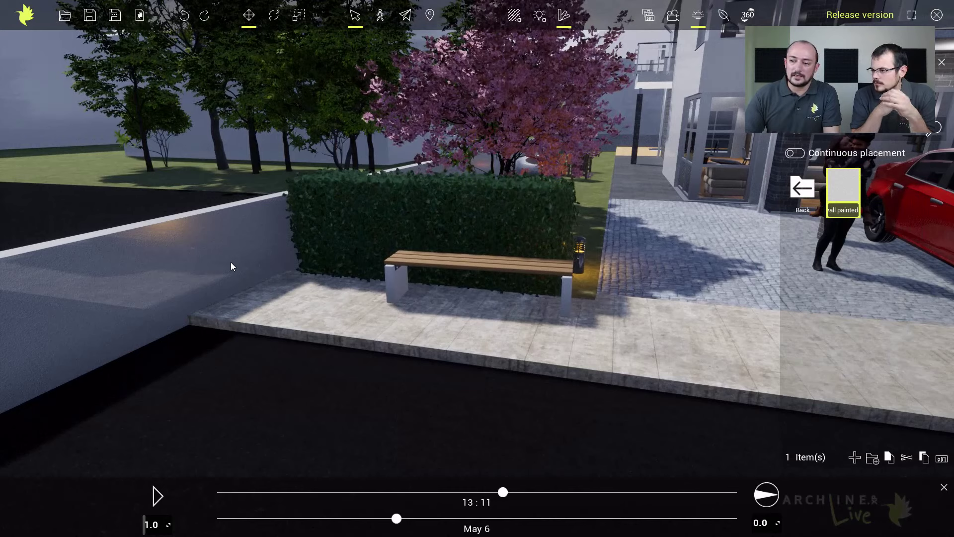
Step: Set the boundary wall material's brightness to 0.781, reflection to 0.081 and roughness to 0.747
{"action": "left_click", "coordinate": [227, 265]}
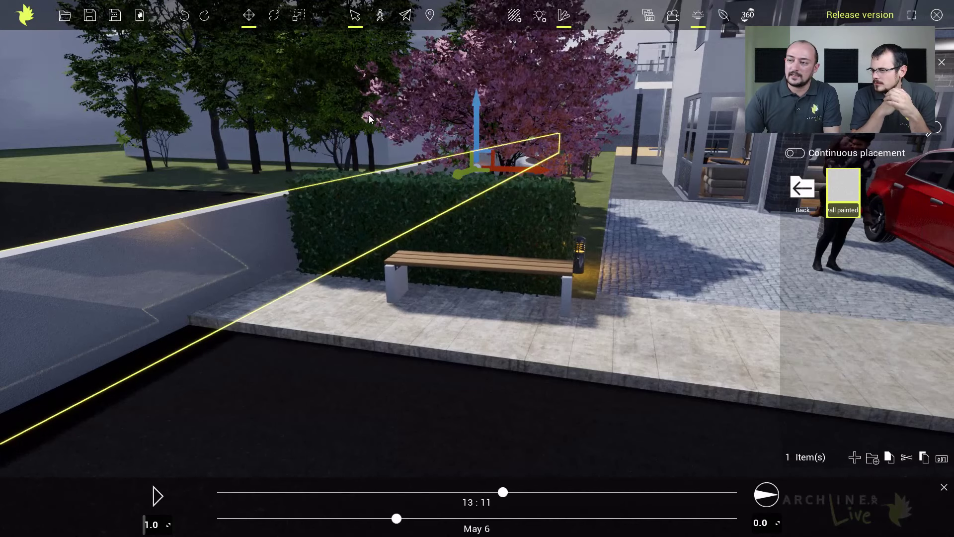
{"action": "left_click", "coordinate": [515, 16]}
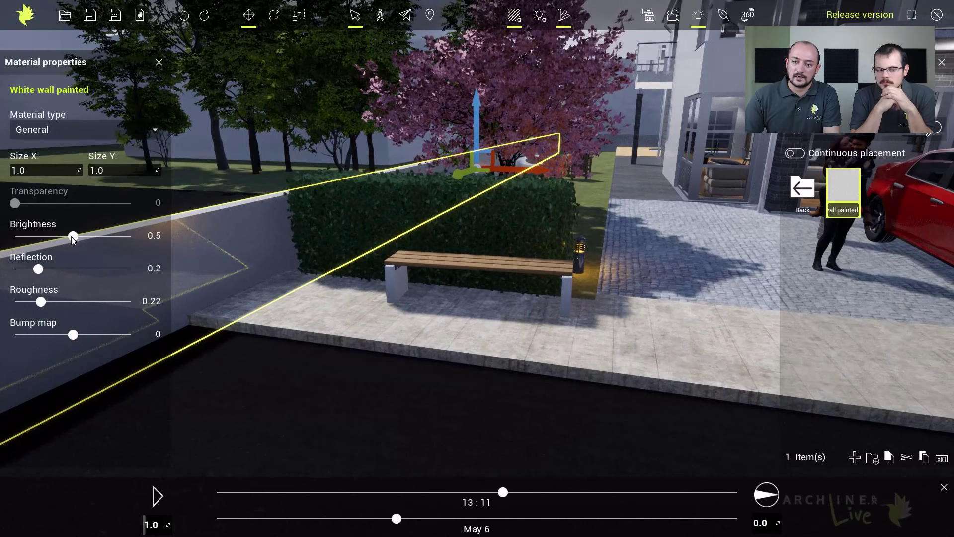
{"action": "left_click_drag", "start_coordinate": [73, 236], "coordinate": [106, 236]}
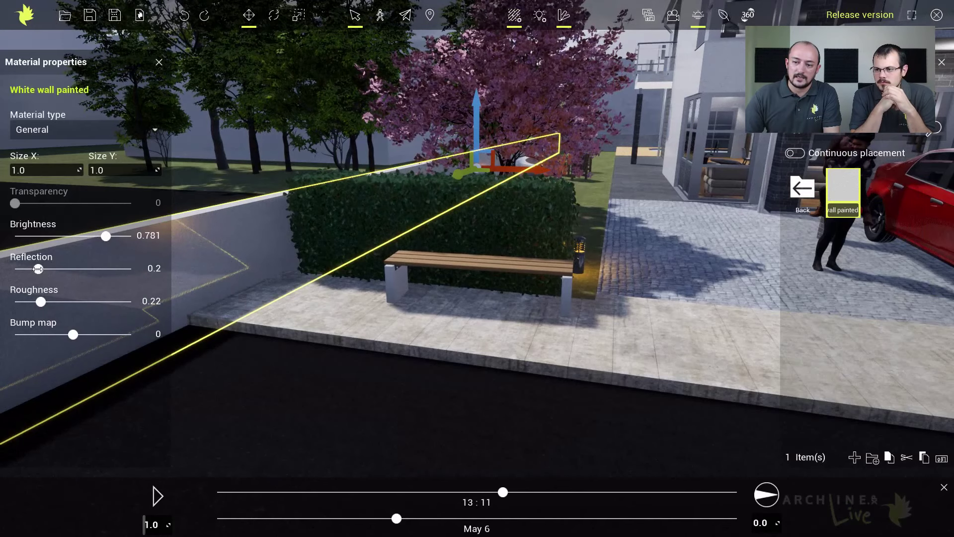
{"action": "left_click_drag", "start_coordinate": [38, 269], "coordinate": [25, 268]}
{"action": "left_click_drag", "start_coordinate": [44, 306], "coordinate": [103, 300]}
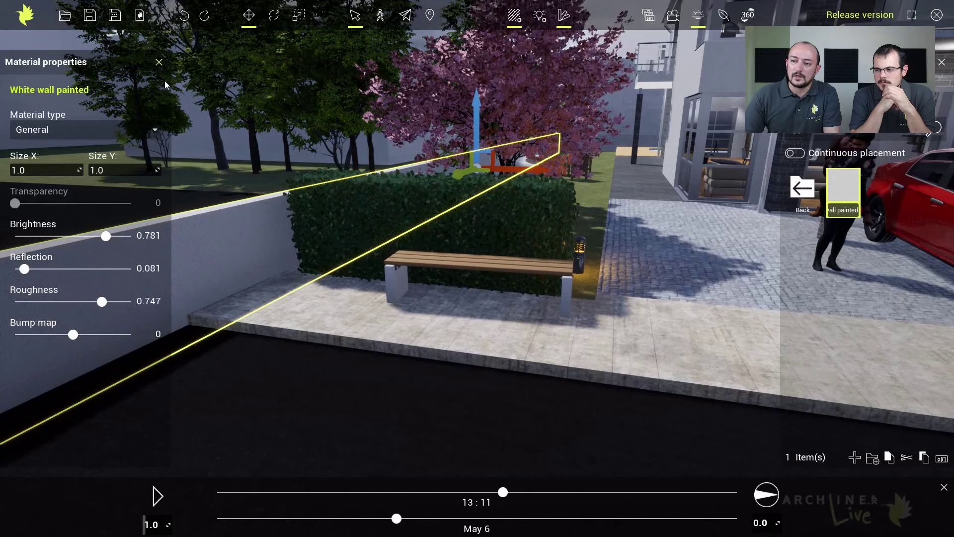
{"action": "left_click", "coordinate": [159, 63]}
Step: Set the scene's time of day to 12:24 and the date to May 12
{"action": "middle_click_drag", "start_coordinate": [296, 277], "coordinate": [251, 273]}
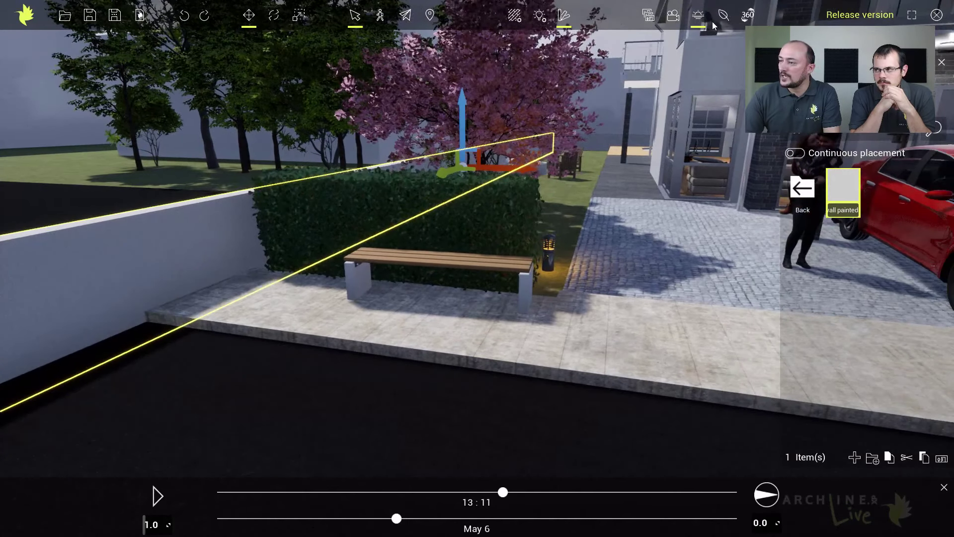
{"action": "left_click_drag", "start_coordinate": [512, 491], "coordinate": [490, 492]}
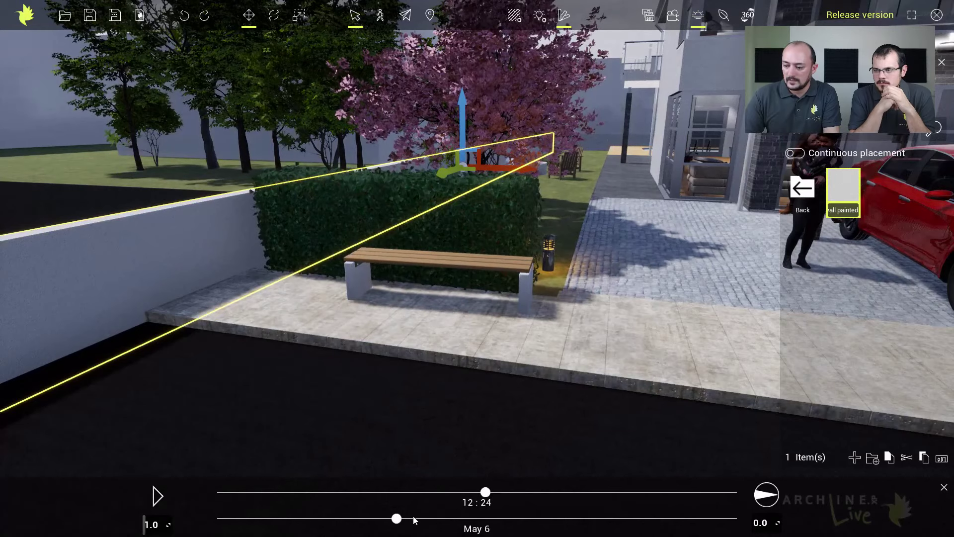
{"action": "mouse_move", "coordinate": [400, 519]}
{"action": "left_mouse_down"}
{"action": "mouse_move", "coordinate": [588, 522]}
{"action": "mouse_move", "coordinate": [406, 517]}
{"action": "left_mouse_up"}
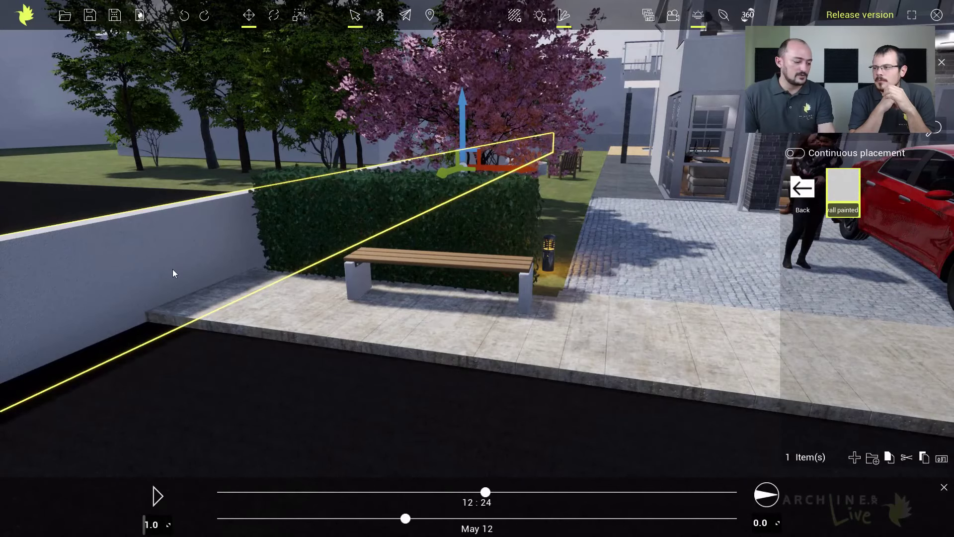
Step: Examine the repainted wall from both sides, deselect it, and return to the library's top level
{"action": "right_click_drag", "start_coordinate": [177, 270], "coordinate": [244, 278]}
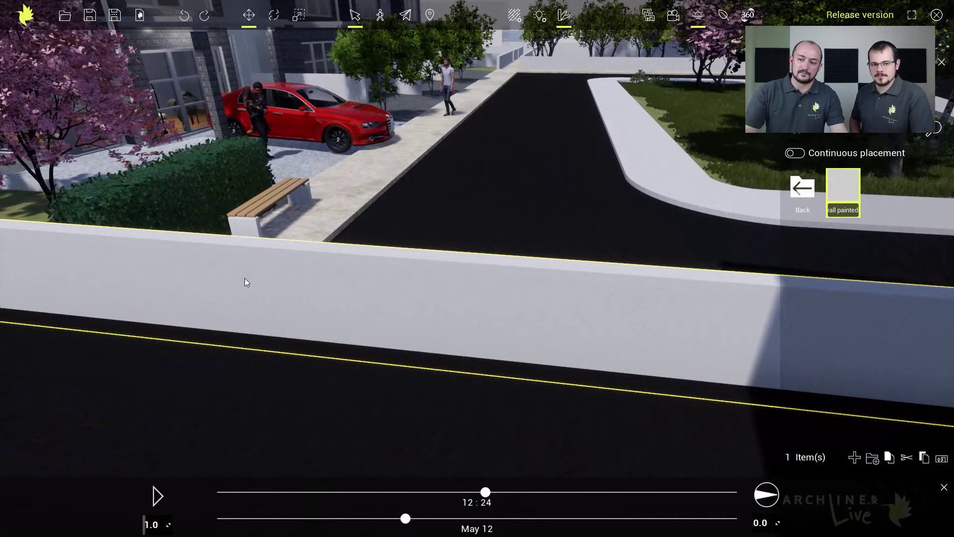
{"action": "right_click_drag", "start_coordinate": [214, 258], "coordinate": [183, 248]}
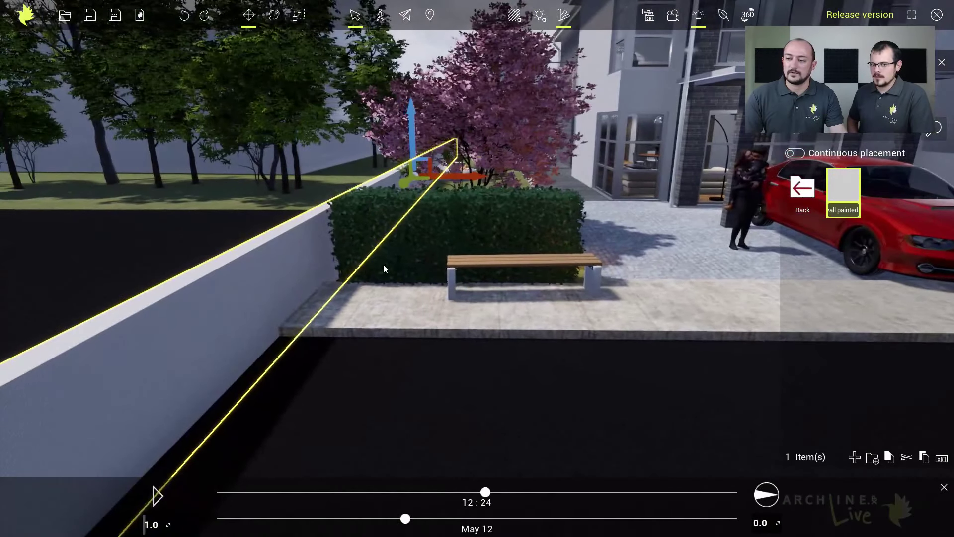
{"action": "middle_click_drag", "start_coordinate": [281, 269], "coordinate": [572, 235]}
{"action": "key", "text": "Escape"}
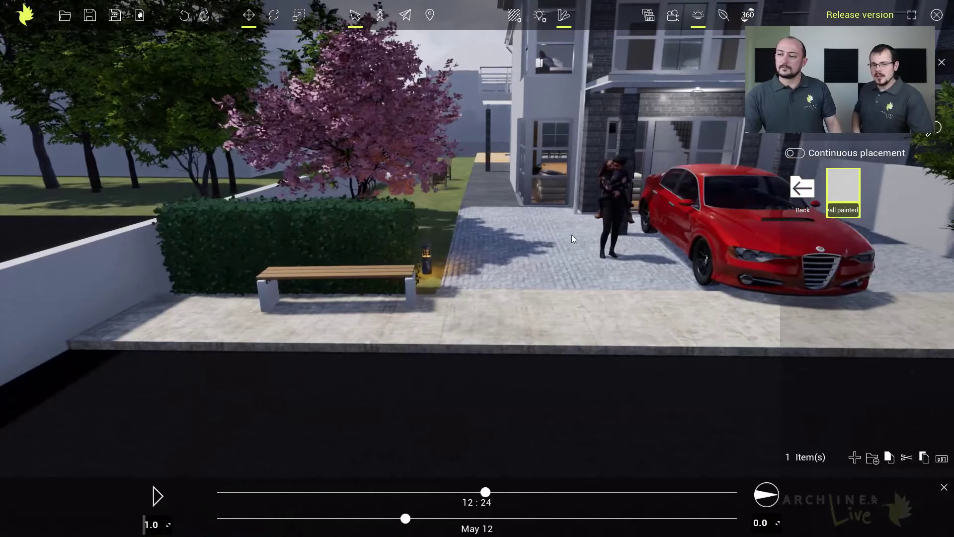
{"action": "middle_click_drag", "start_coordinate": [463, 243], "coordinate": [485, 245]}
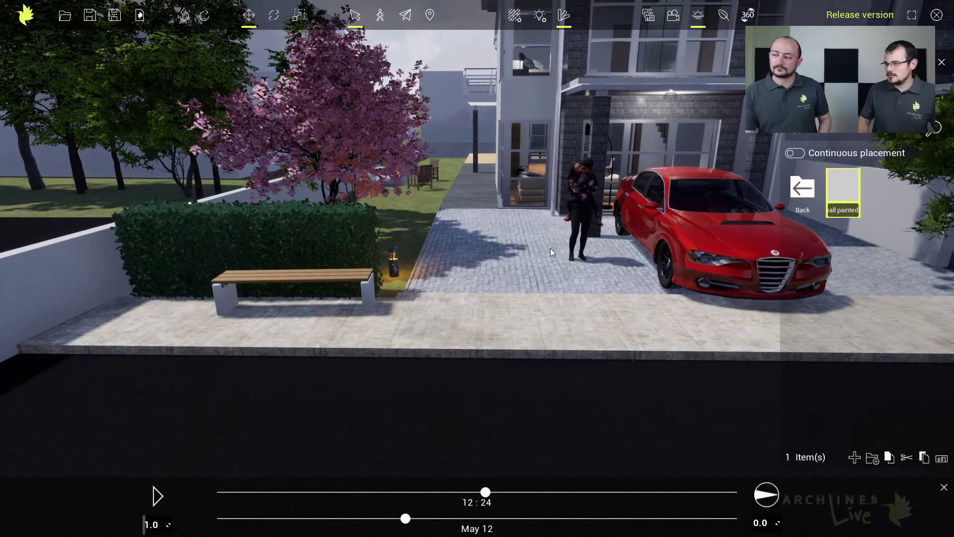
{"action": "left_click", "coordinate": [799, 189]}
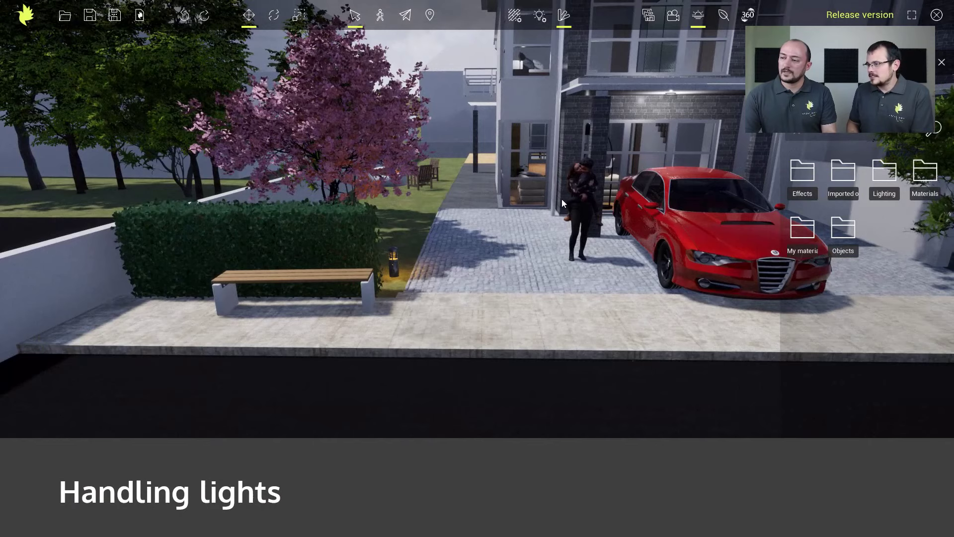
Step: Open the light properties of the lamp under the entrance canopy and toggle its light off and on again
{"action": "right_click_drag", "start_coordinate": [561, 198], "coordinate": [590, 189]}
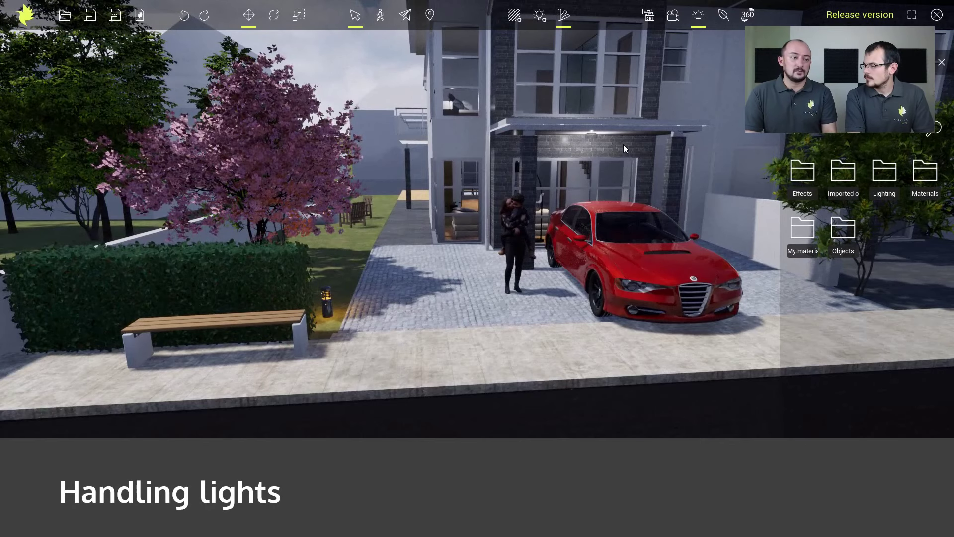
{"action": "left_click", "coordinate": [590, 137]}
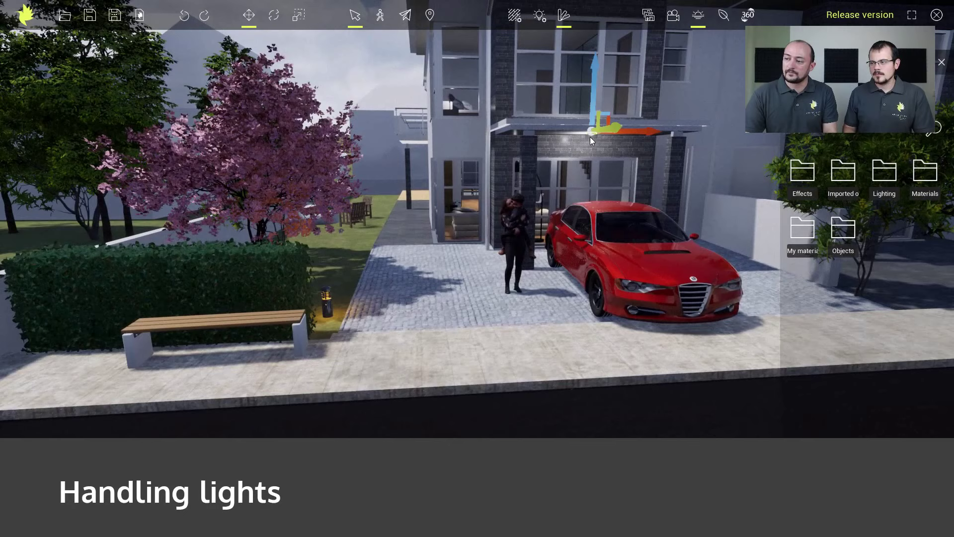
{"action": "left_click", "coordinate": [542, 19]}
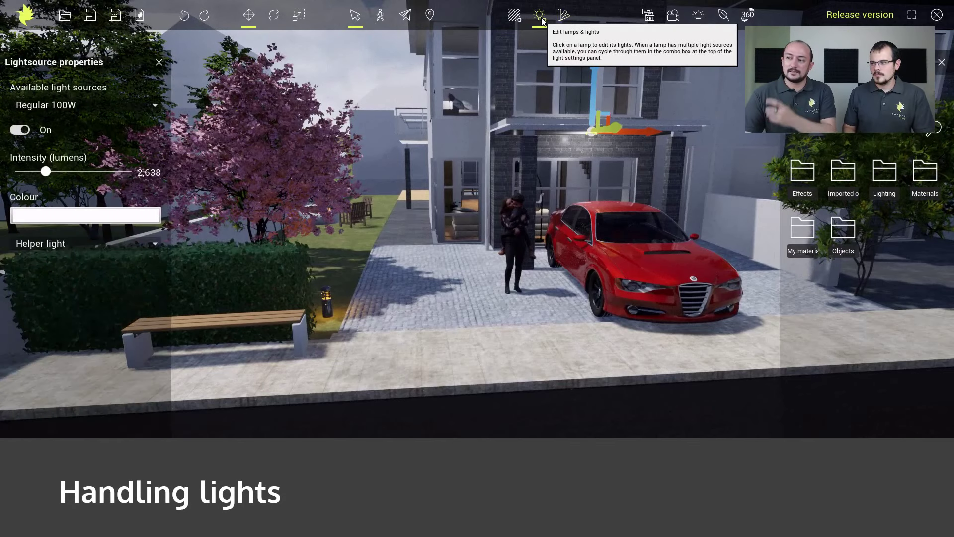
{"action": "left_click", "coordinate": [21, 130]}
{"action": "left_click", "coordinate": [22, 132]}
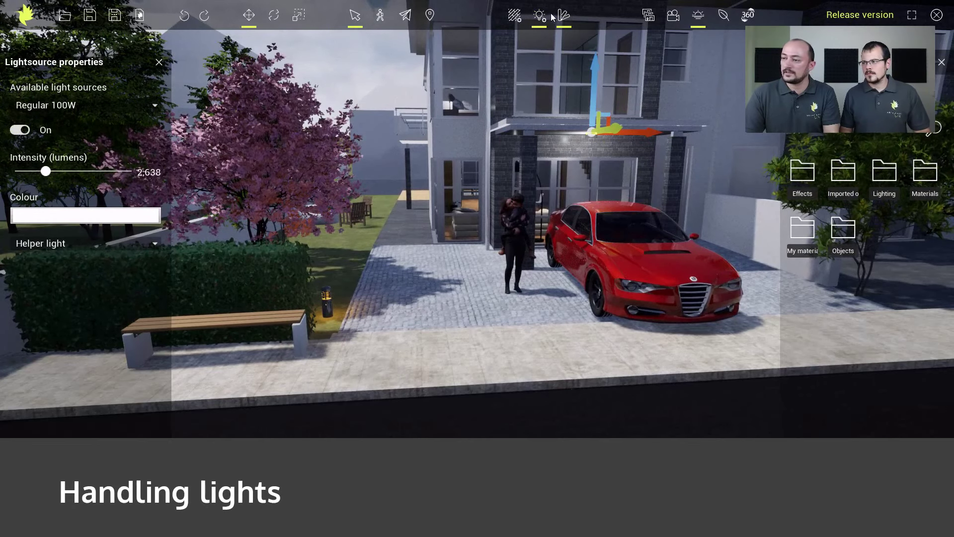
Step: Recall the saved 02 Dining view and select the pendant lamp above the dining table for light editing
{"action": "left_click", "coordinate": [648, 15]}
{"action": "left_click", "coordinate": [648, 15]}
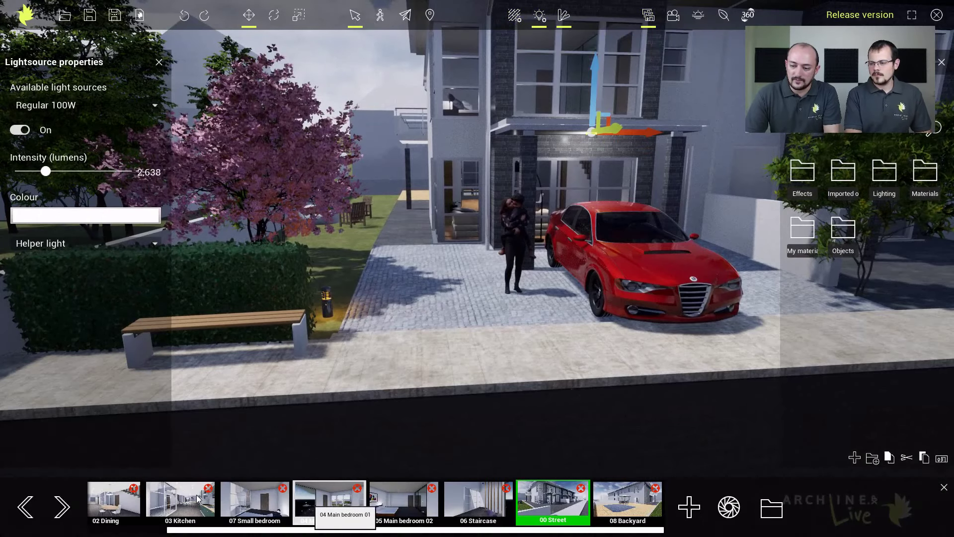
{"action": "left_click", "coordinate": [114, 506]}
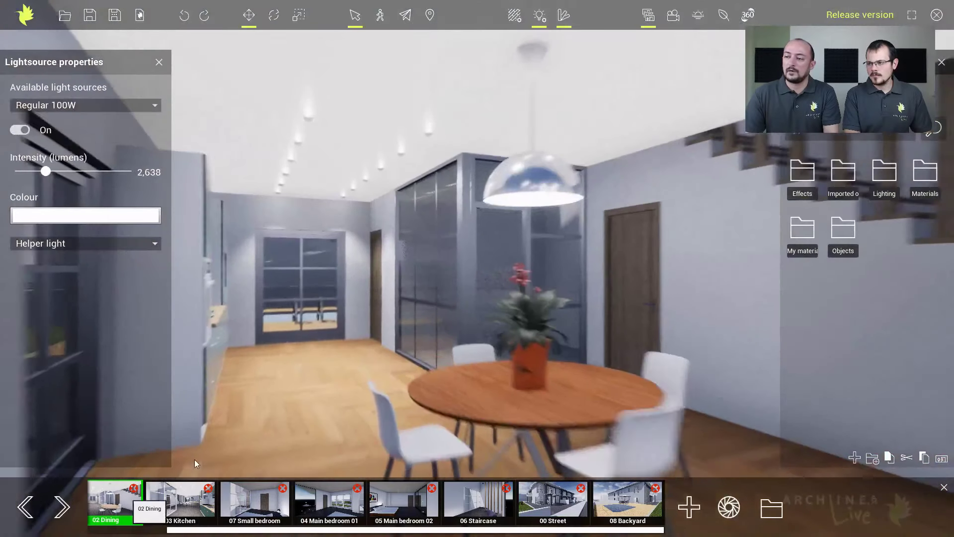
{"action": "left_click", "coordinate": [548, 174]}
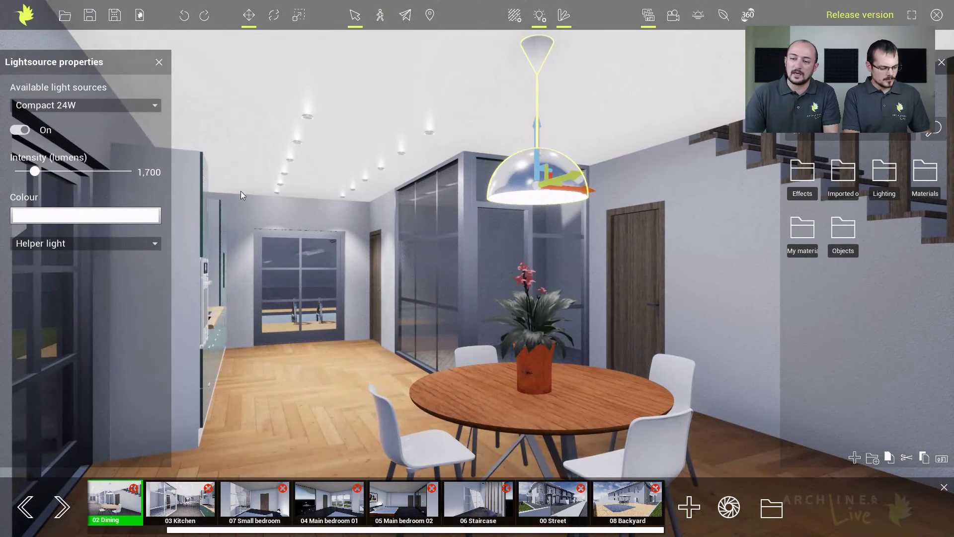
Step: Set the pendant's light to 3,361 lumens, an orange colour and Real light (shadow caster)
{"action": "mouse_move", "coordinate": [36, 172]}
{"action": "left_mouse_down"}
{"action": "mouse_move", "coordinate": [71, 173]}
{"action": "mouse_move", "coordinate": [54, 173]}
{"action": "left_mouse_up"}
{"action": "left_click", "coordinate": [54, 219]}
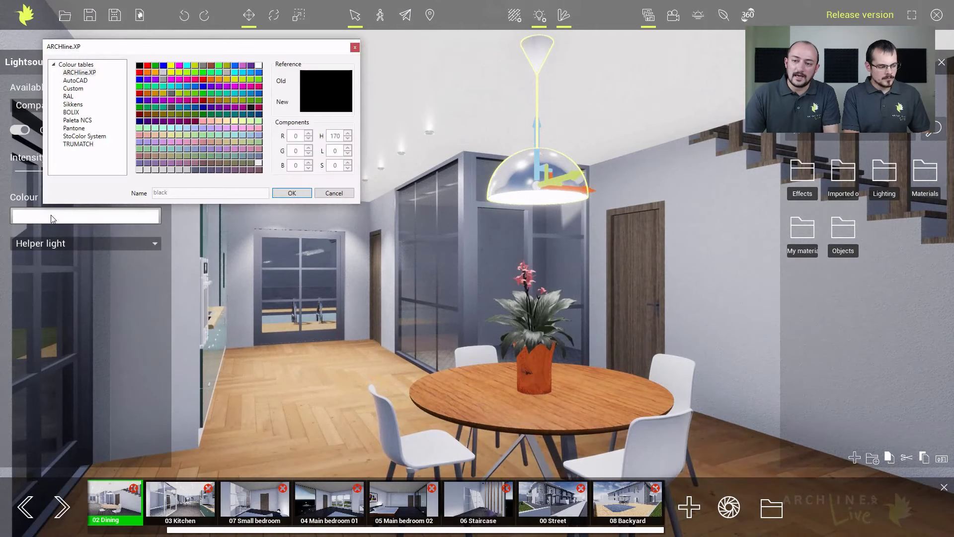
{"action": "left_click", "coordinate": [219, 81]}
{"action": "left_click", "coordinate": [292, 194]}
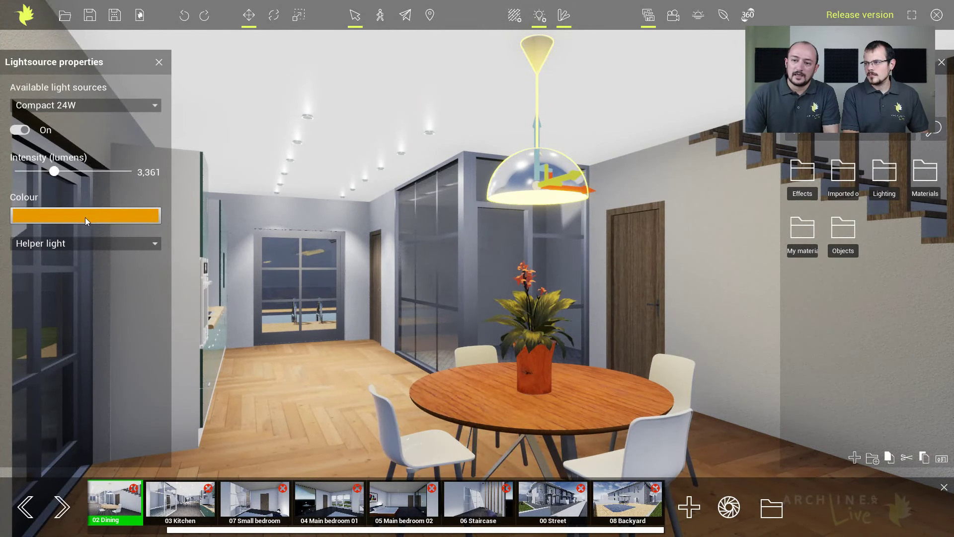
{"action": "left_click", "coordinate": [47, 244]}
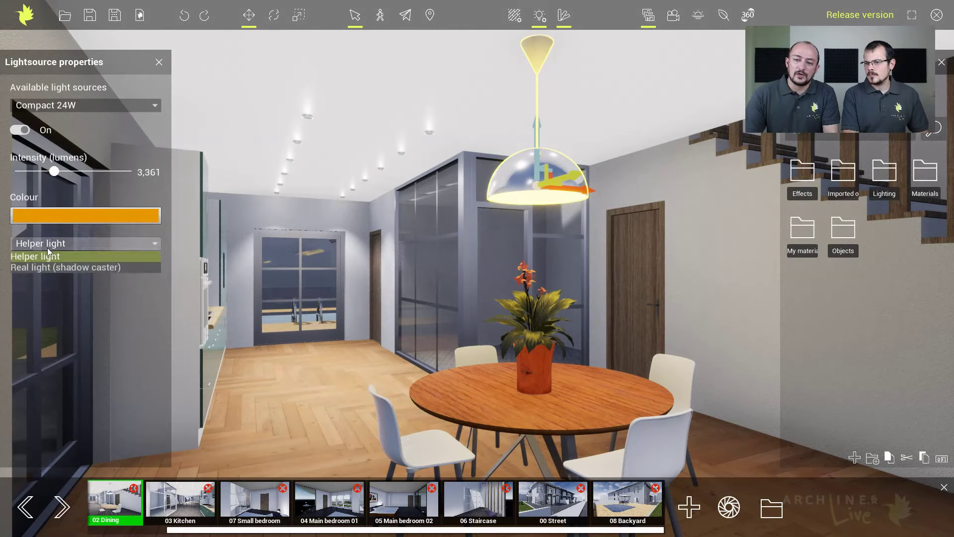
{"action": "left_click", "coordinate": [43, 267]}
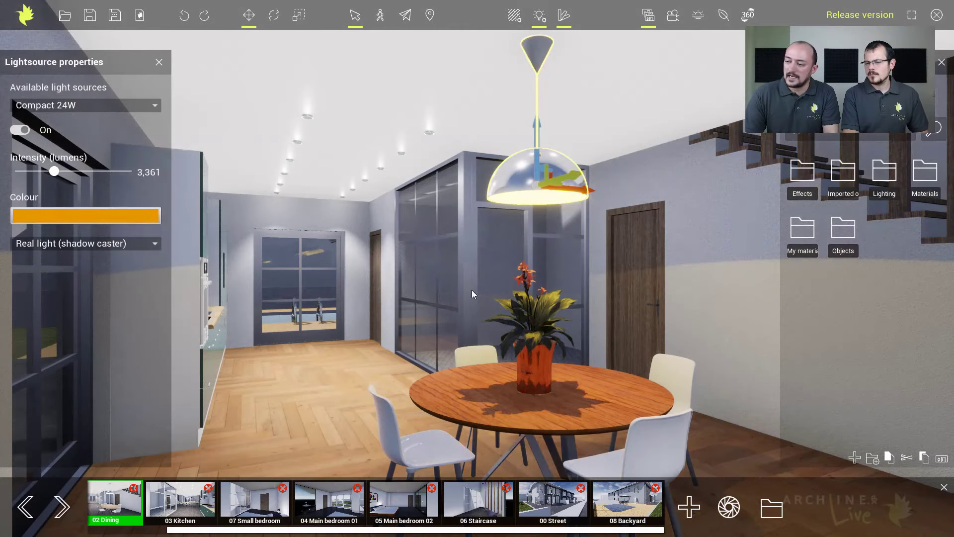
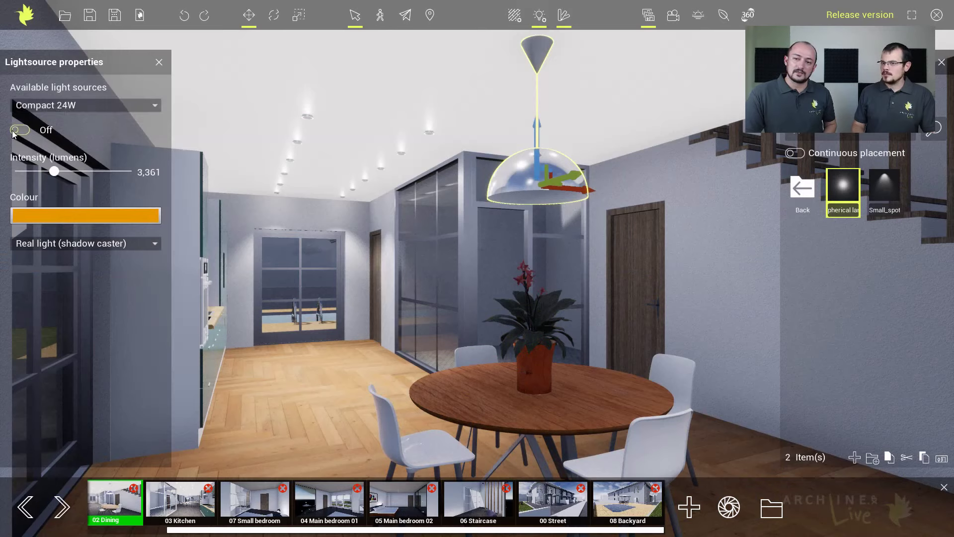
Step: Switch the pendant's light off and zoom to it from its Compact 24W entry in the scene's list of lights
{"action": "left_click", "coordinate": [19, 131]}
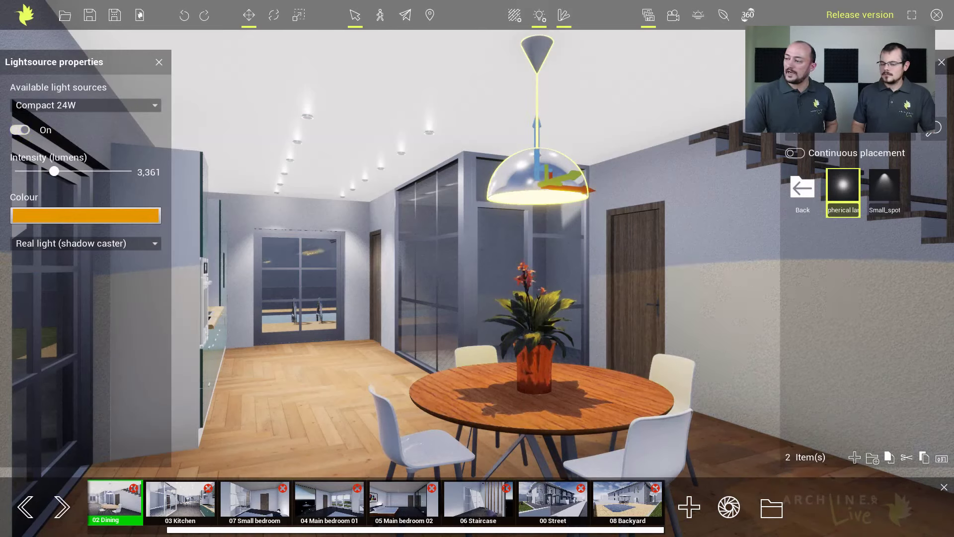
{"action": "left_click", "coordinate": [851, 101]}
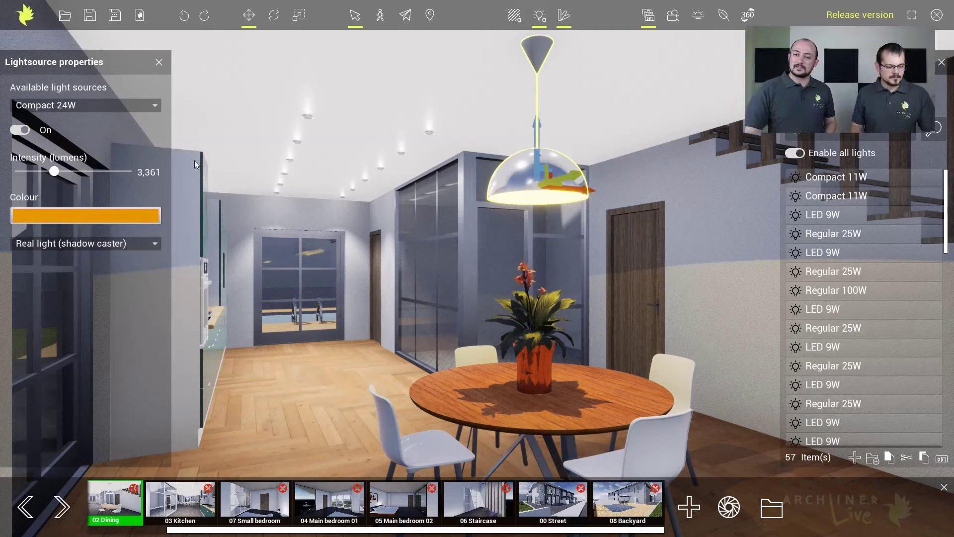
{"action": "left_click", "coordinate": [20, 131]}
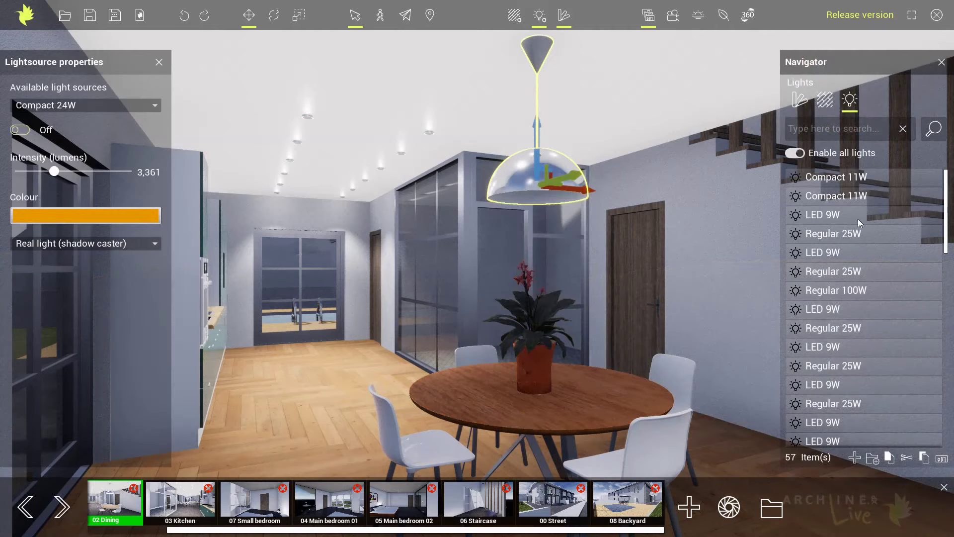
{"action": "left_click_drag", "start_coordinate": [947, 201], "coordinate": [950, 368]}
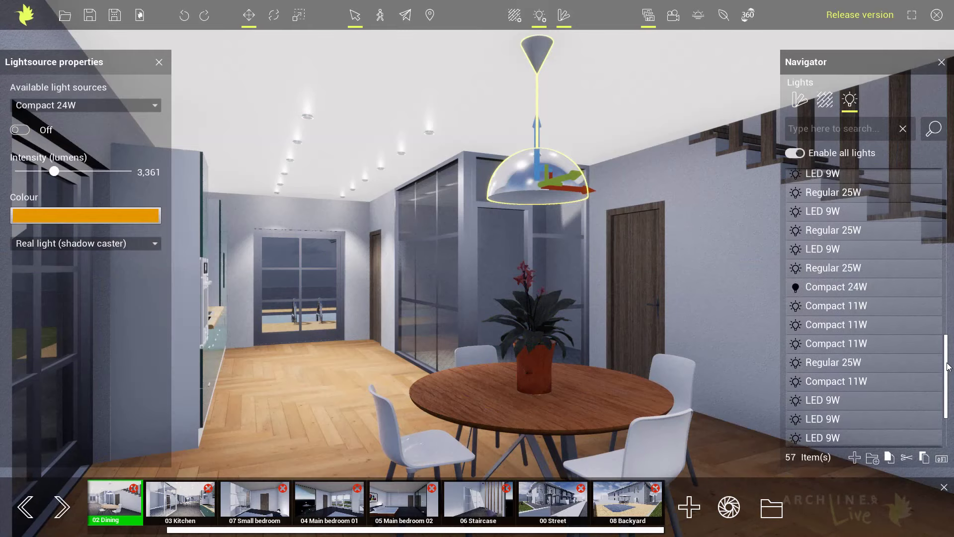
{"action": "double_click", "coordinate": [830, 291]}
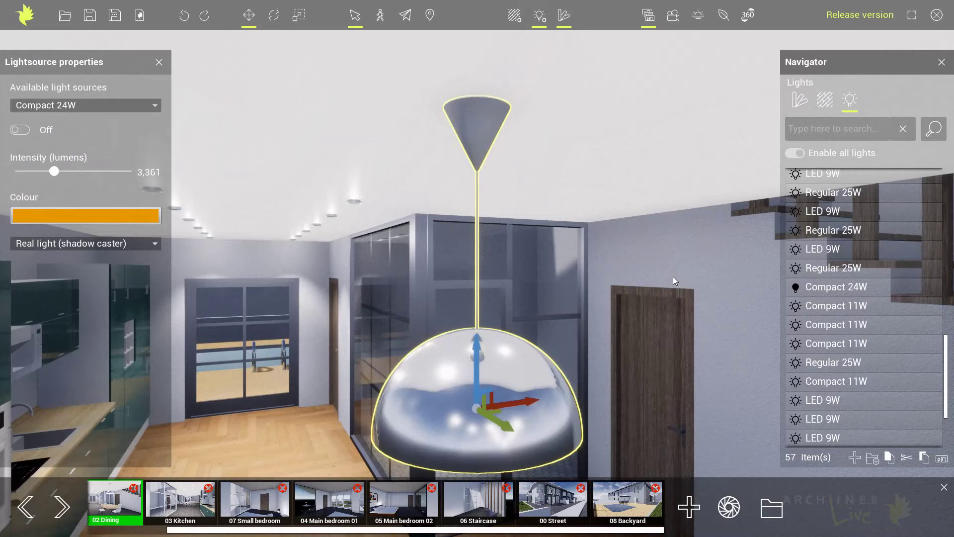
Step: Close the light properties, recall the saved 00 Street view, and hide the Navigator
{"action": "left_click", "coordinate": [159, 63]}
{"action": "left_click", "coordinate": [364, 146]}
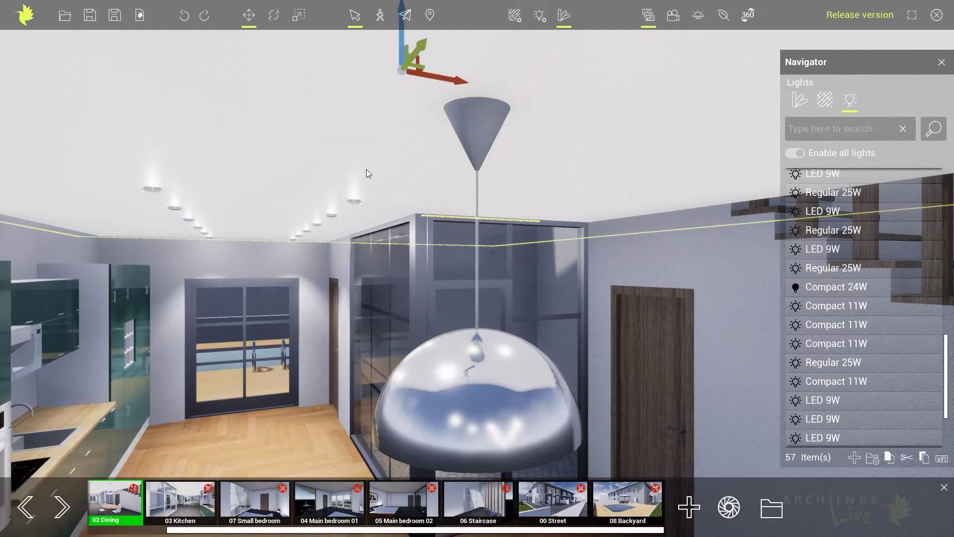
{"action": "key", "text": "Escape"}
{"action": "scroll", "coordinate": [382, 202], "scroll_direction": "down", "scroll_amount": 5}
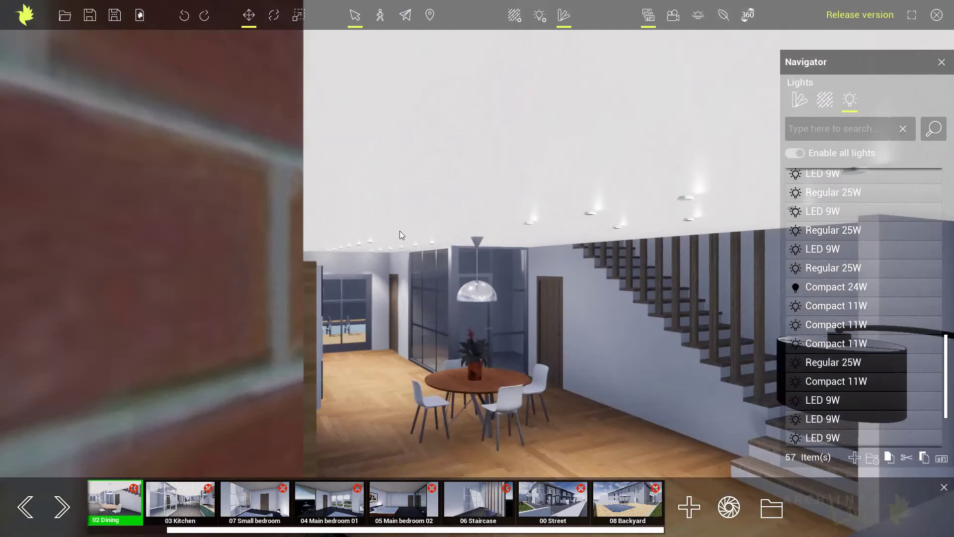
{"action": "scroll", "coordinate": [399, 231], "scroll_direction": "down", "scroll_amount": 5}
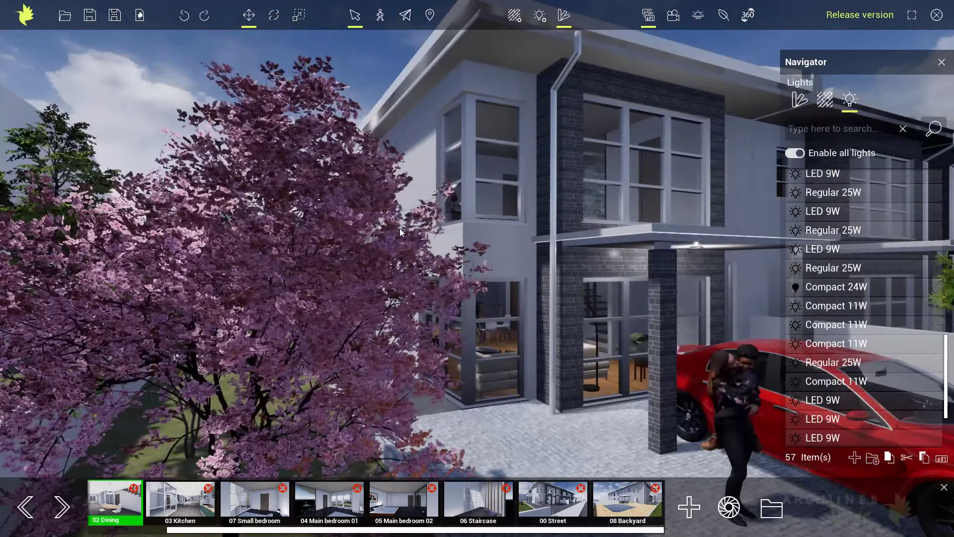
{"action": "scroll", "coordinate": [400, 228], "scroll_direction": "down", "scroll_amount": 1}
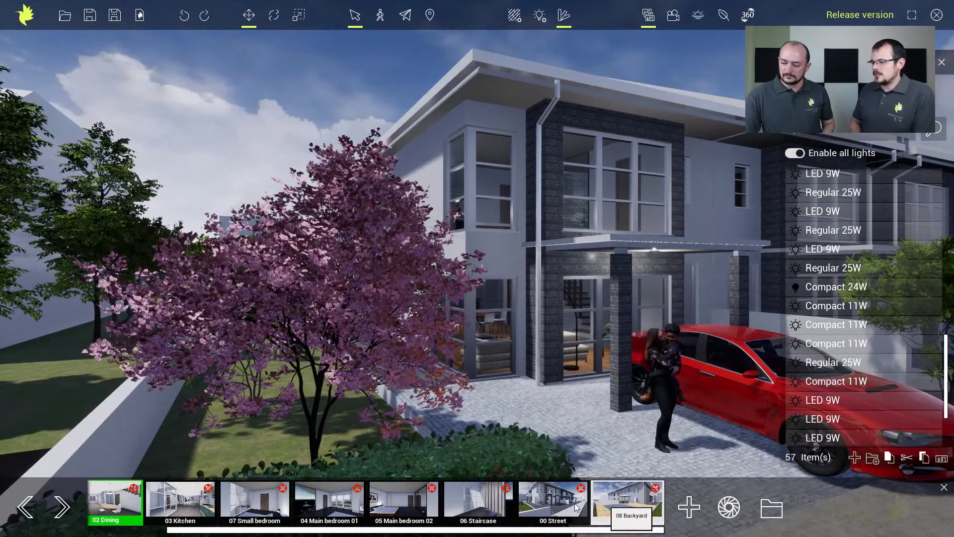
{"action": "left_click", "coordinate": [557, 500]}
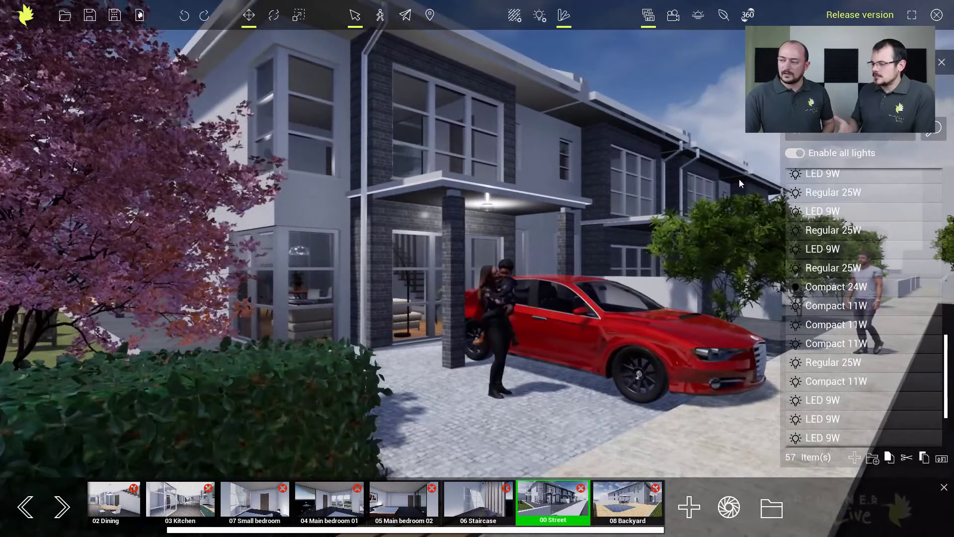
{"action": "left_click", "coordinate": [942, 63]}
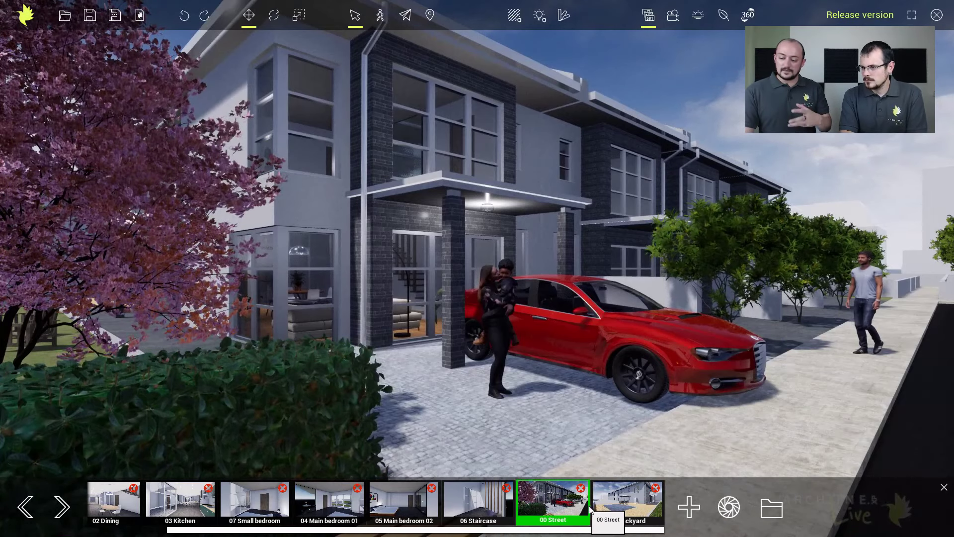
Step: Open the project's snapshot folder, view 00 Street.png, and return to the scene with nothing selected
{"action": "left_click", "coordinate": [769, 510]}
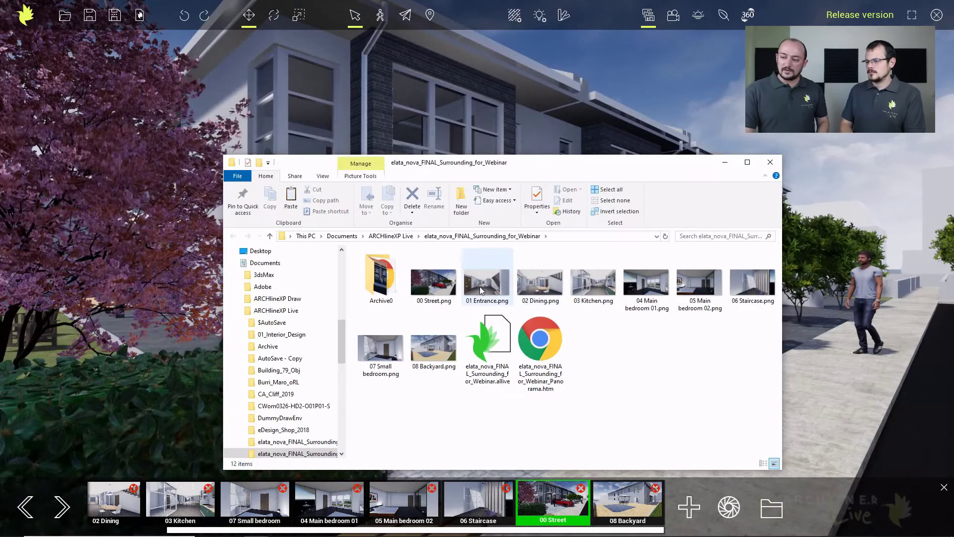
{"action": "left_click", "coordinate": [428, 277]}
{"action": "double_click", "coordinate": [428, 277]}
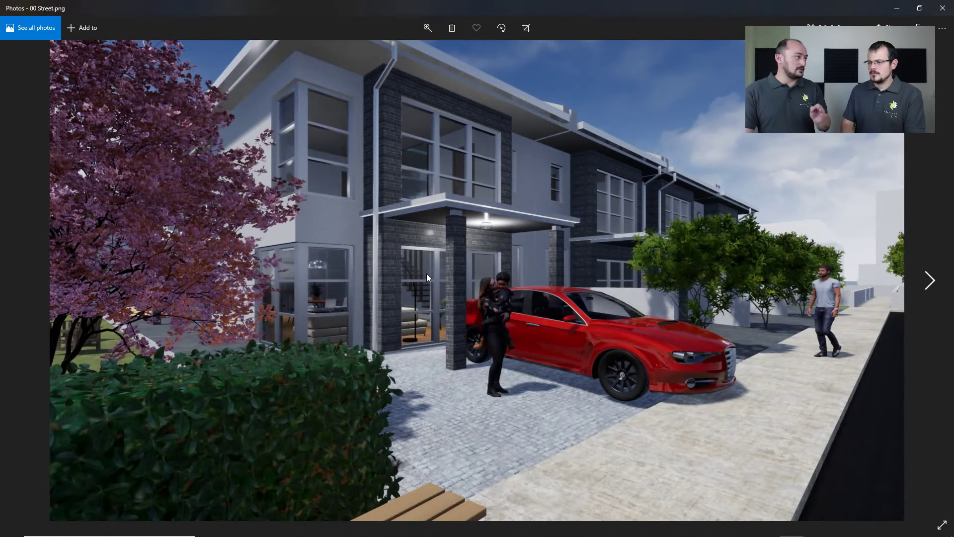
{"action": "left_click", "coordinate": [898, 11]}
{"action": "left_click", "coordinate": [602, 124]}
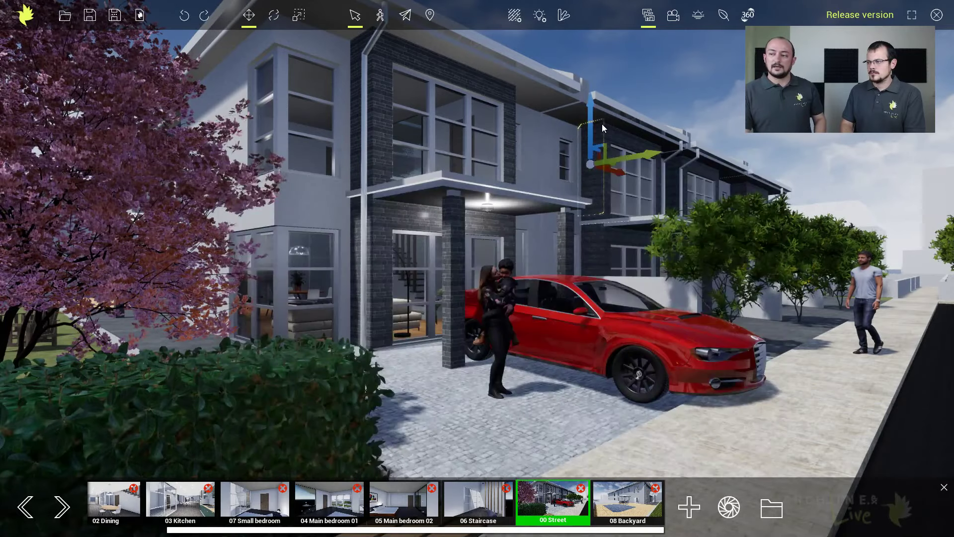
{"action": "left_click", "coordinate": [596, 185]}
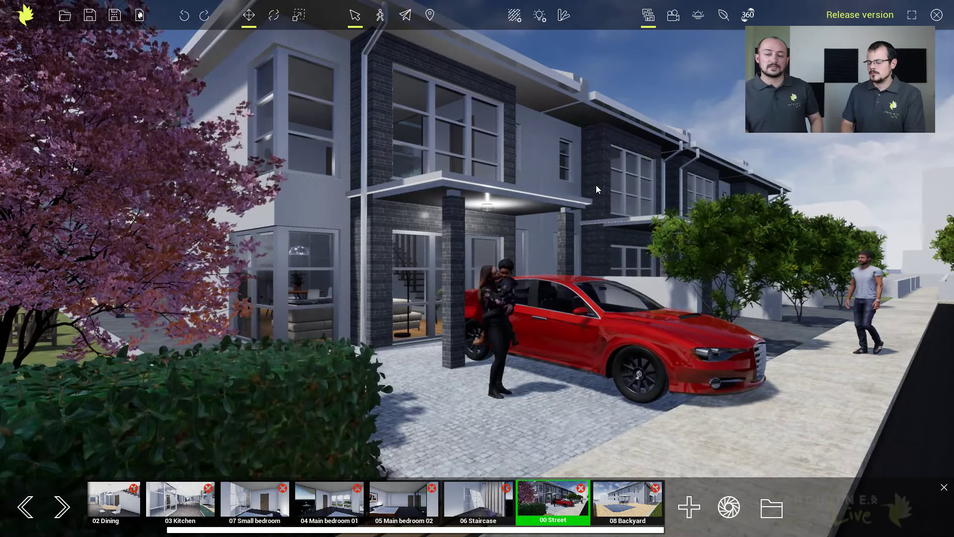
Step: Review the snapshot resolution choices and the Backup & Save settings in the options, and leave without applying changes
{"action": "left_click", "coordinate": [25, 15]}
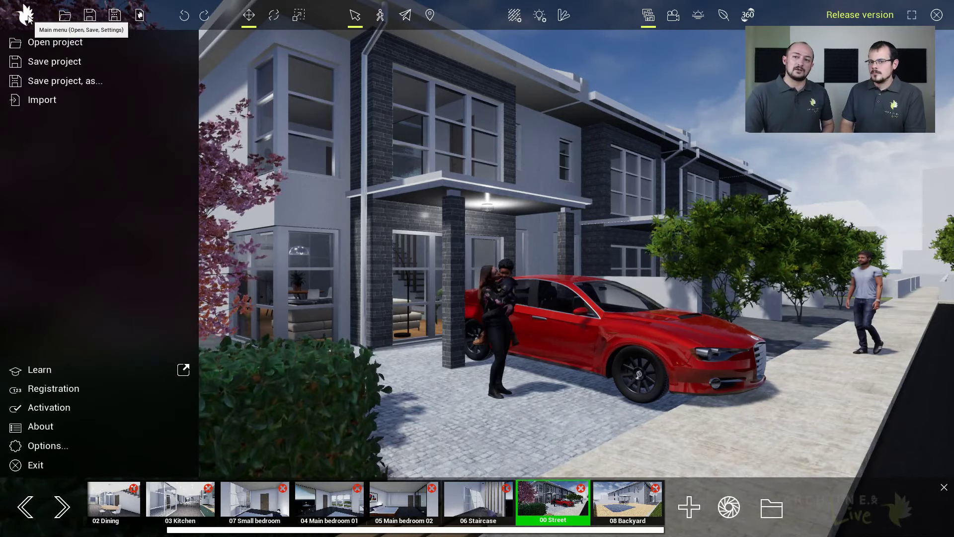
{"action": "left_click", "coordinate": [66, 446]}
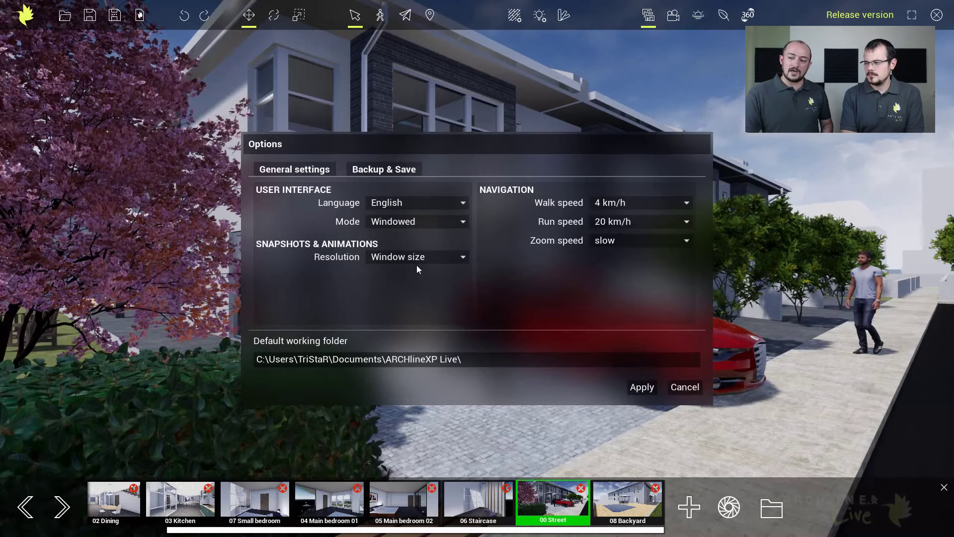
{"action": "left_click", "coordinate": [437, 257]}
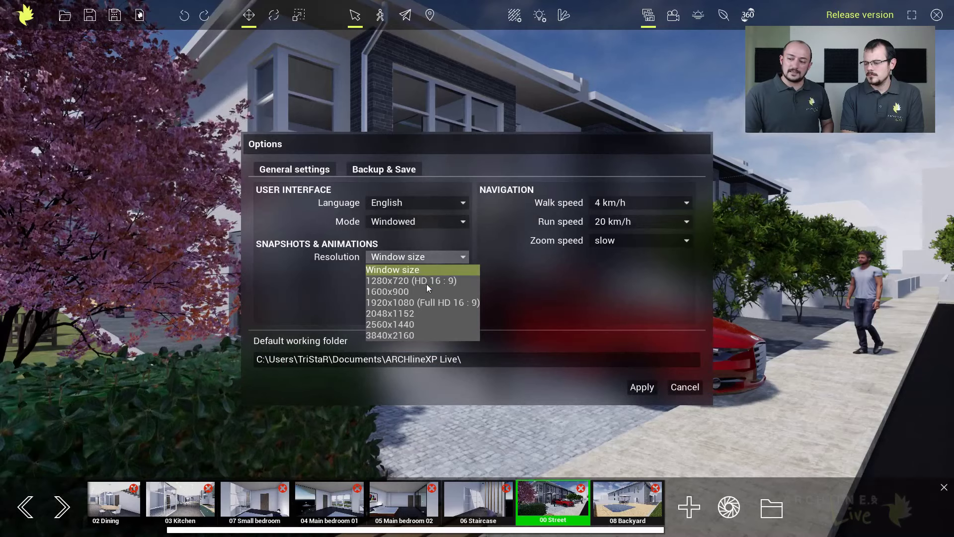
{"action": "left_click", "coordinate": [315, 292]}
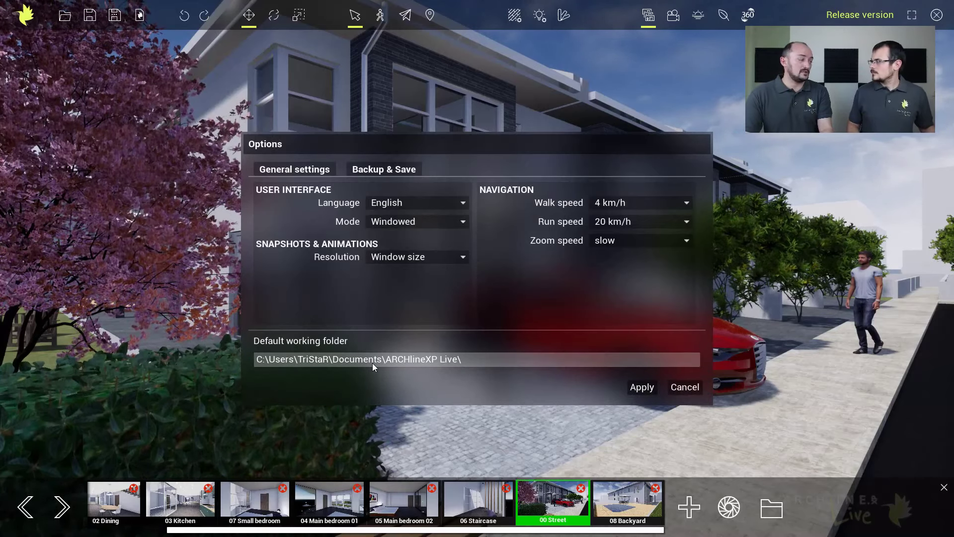
{"action": "left_click", "coordinate": [383, 169]}
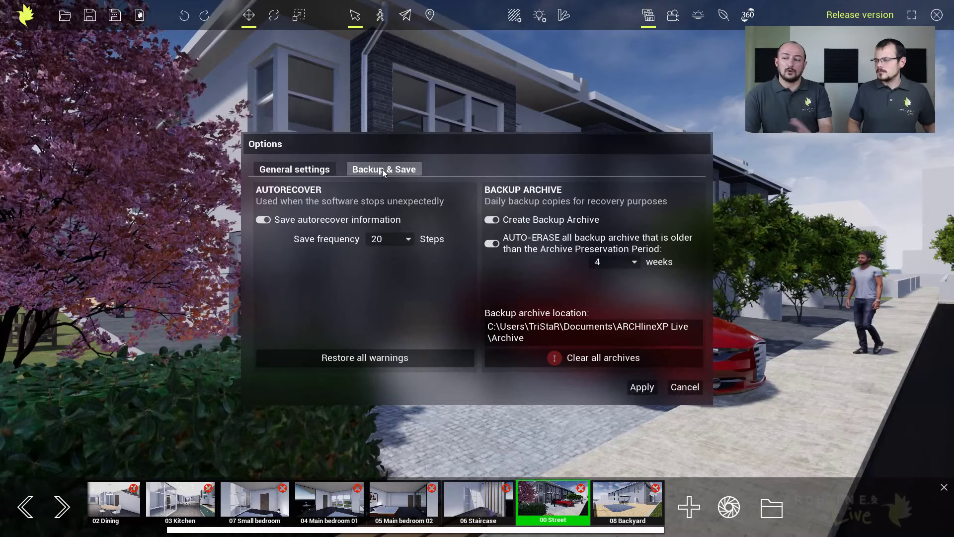
{"action": "left_click", "coordinate": [681, 386]}
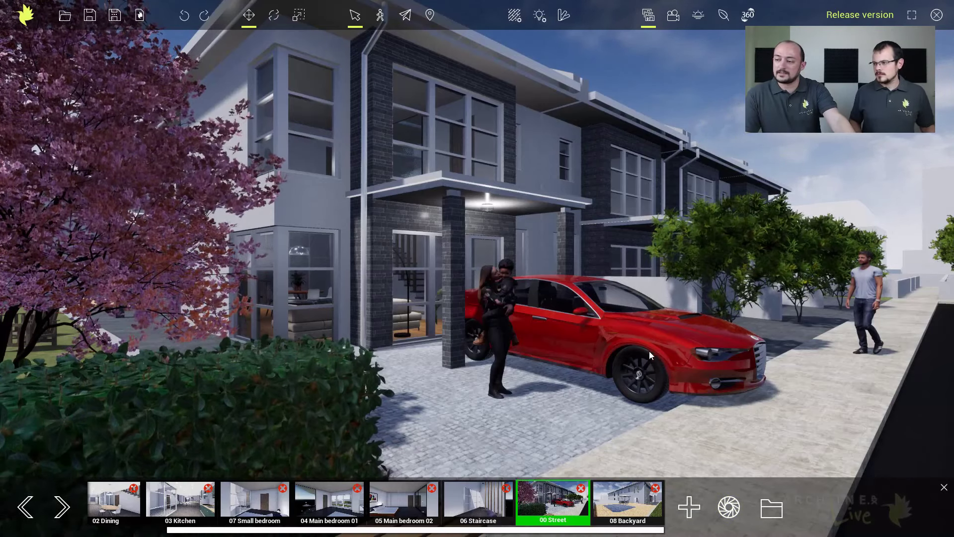
Step: Save a new view showing the whole row of houses from the grass across the street
{"action": "middle_click_drag", "start_coordinate": [650, 351], "coordinate": [625, 354]}
{"action": "scroll", "coordinate": [640, 351], "scroll_direction": "down", "scroll_amount": 4}
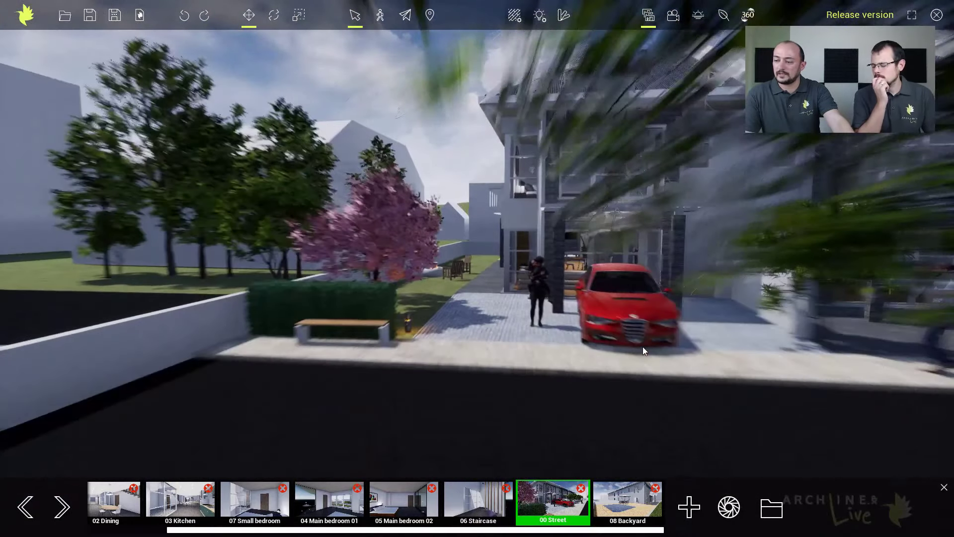
{"action": "scroll", "coordinate": [646, 346], "scroll_direction": "down", "scroll_amount": 5}
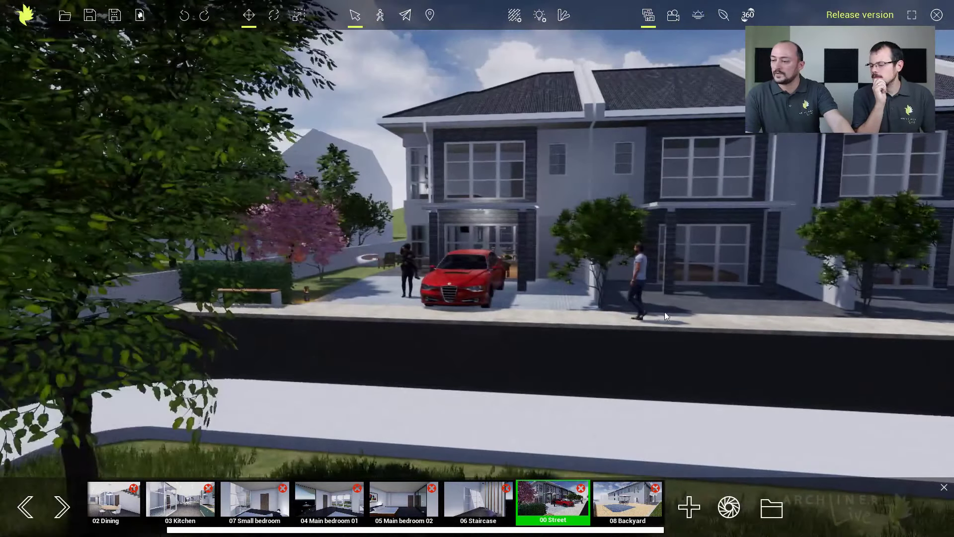
{"action": "middle_click_drag", "start_coordinate": [665, 312], "coordinate": [627, 304]}
{"action": "scroll", "coordinate": [629, 303], "scroll_direction": "down", "scroll_amount": 2}
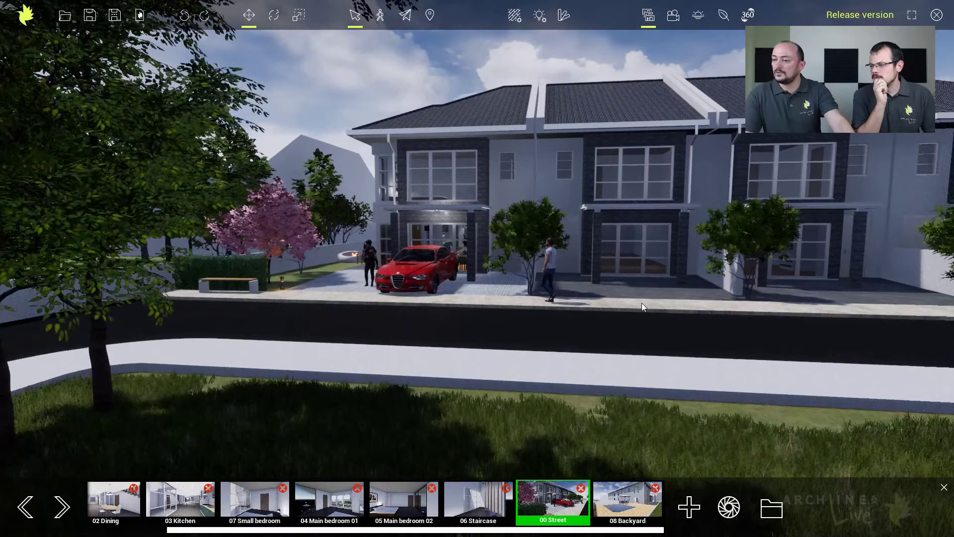
{"action": "scroll", "coordinate": [643, 303], "scroll_direction": "down", "scroll_amount": 3}
{"action": "scroll", "coordinate": [663, 313], "scroll_direction": "down", "scroll_amount": 1}
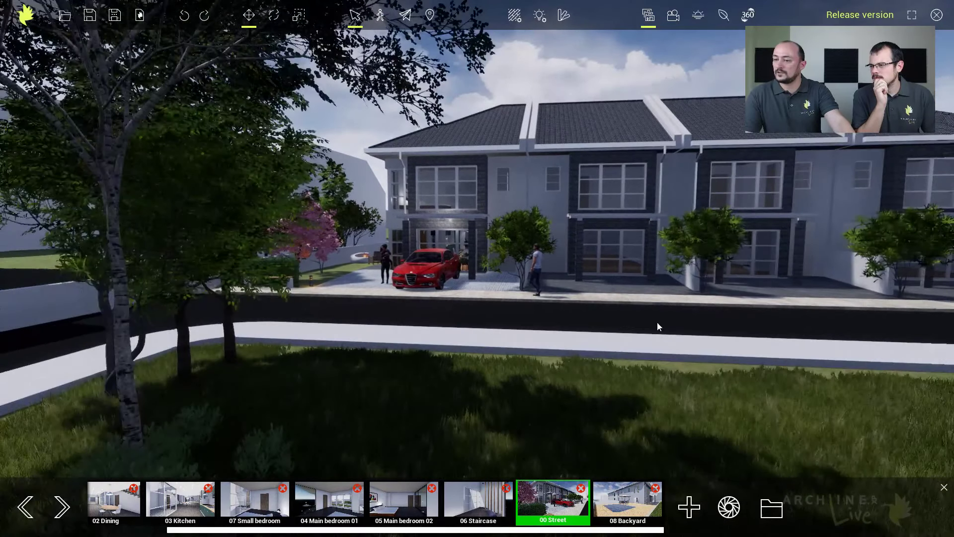
{"action": "right_click_drag", "start_coordinate": [675, 318], "coordinate": [677, 317]}
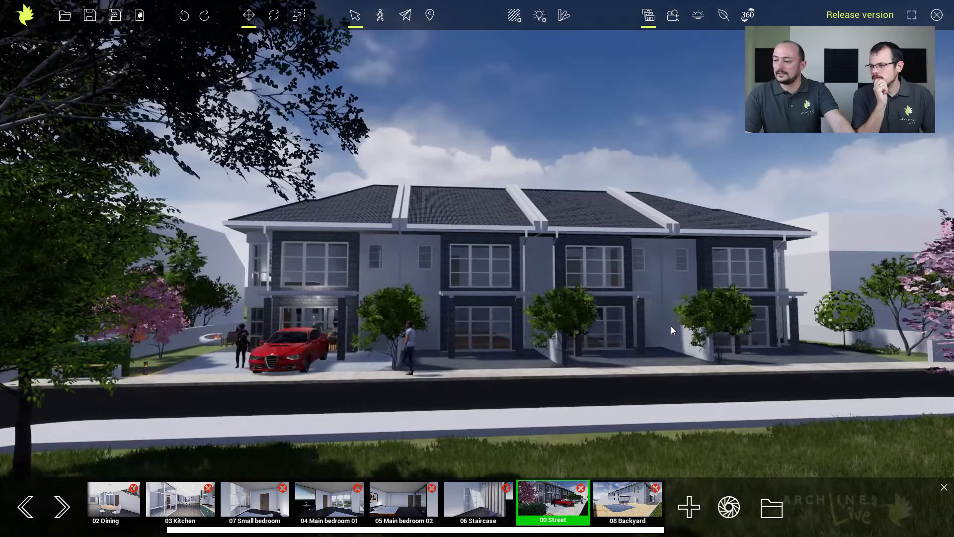
{"action": "scroll", "coordinate": [670, 326], "scroll_direction": "down", "scroll_amount": 3}
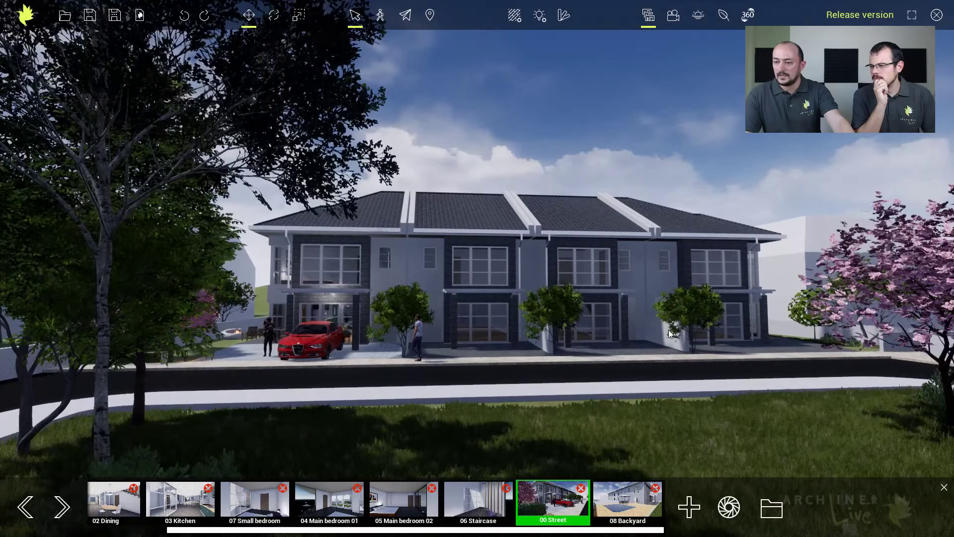
{"action": "left_click", "coordinate": [689, 507]}
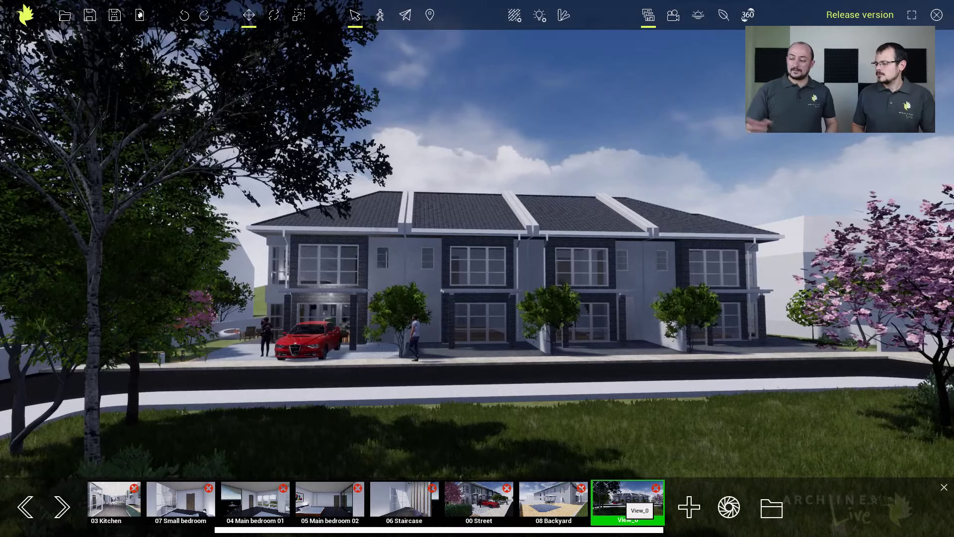
Step: Open the project's snapshot folder, view View_0.png, and return to the scene
{"action": "left_click", "coordinate": [772, 507]}
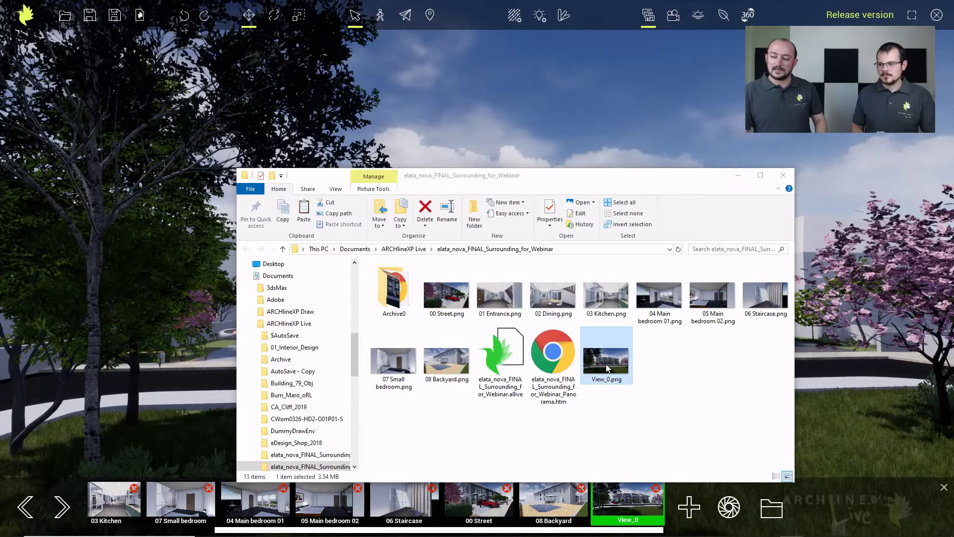
{"action": "double_click", "coordinate": [607, 368]}
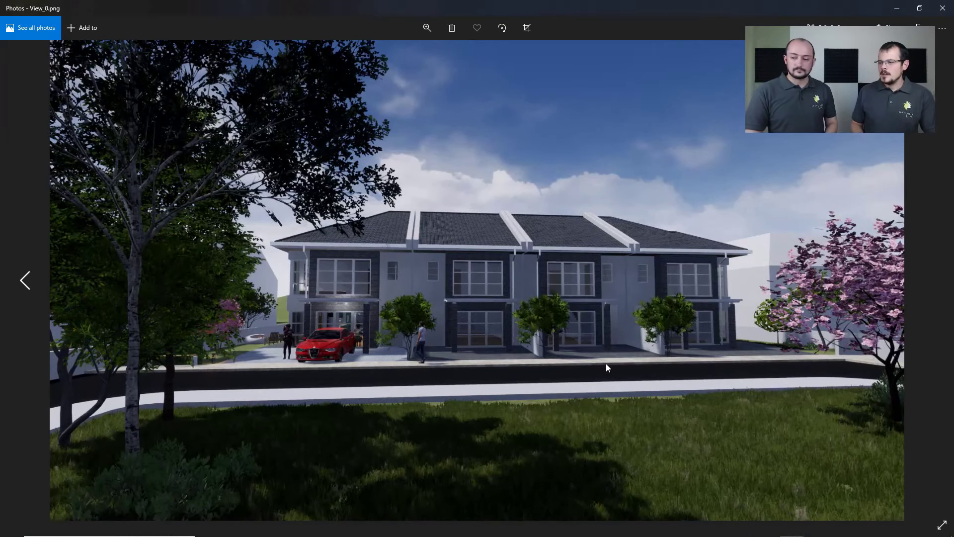
{"action": "left_click", "coordinate": [896, 8]}
{"action": "left_click", "coordinate": [614, 111]}
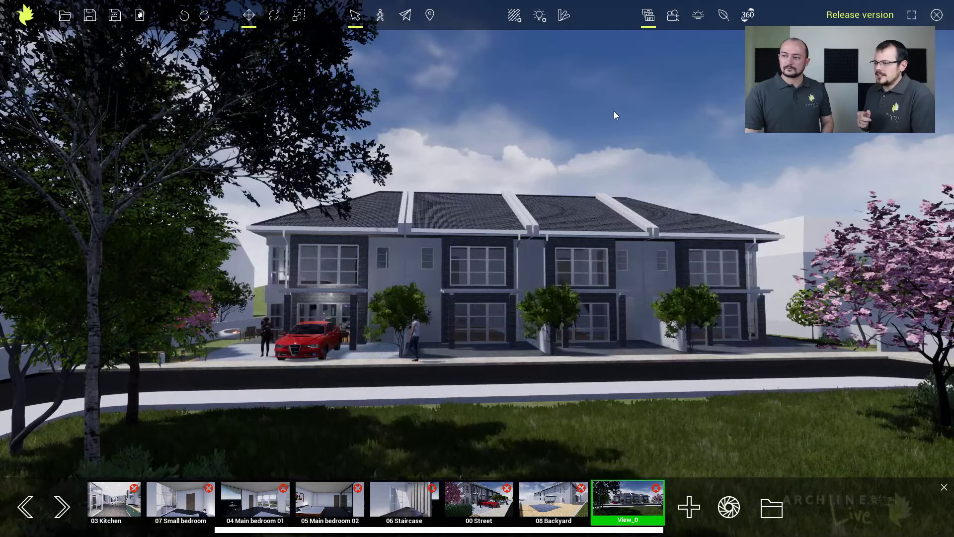
Step: Switch from saved views to animations and play the existing Animation 0
{"action": "left_click", "coordinate": [673, 15]}
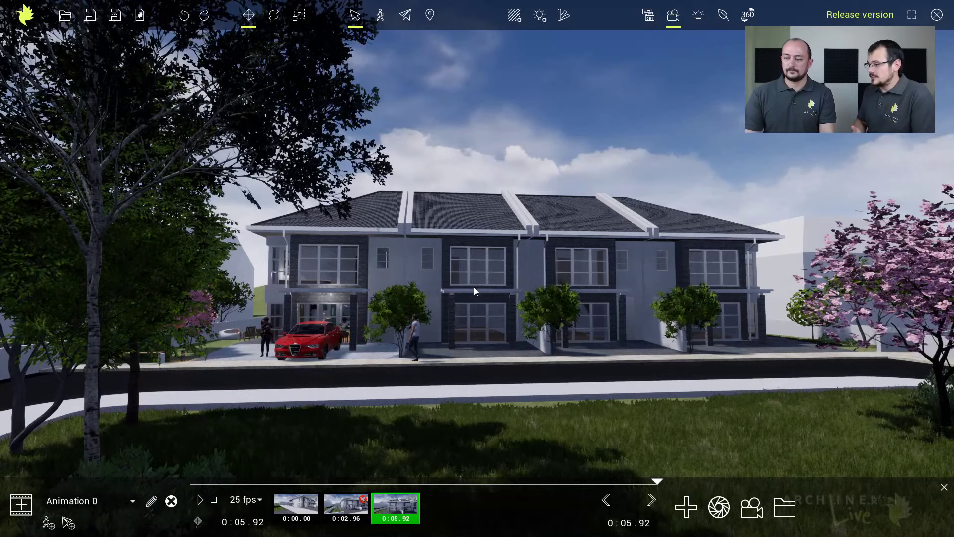
{"action": "left_click", "coordinate": [200, 499]}
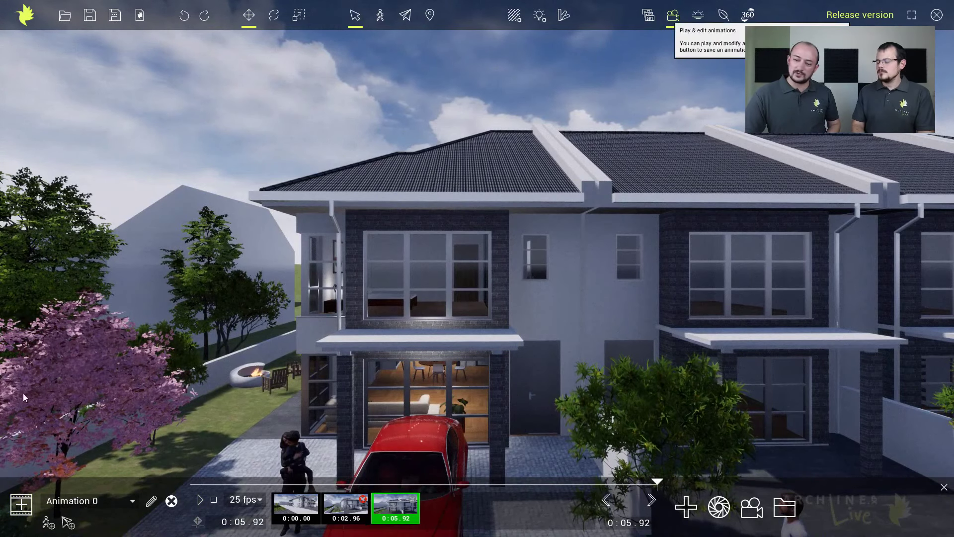
Step: Create a new animation and update its first keyframe to a street-level view of the bench, hedge, entrance and red car
{"action": "left_click", "coordinate": [19, 503]}
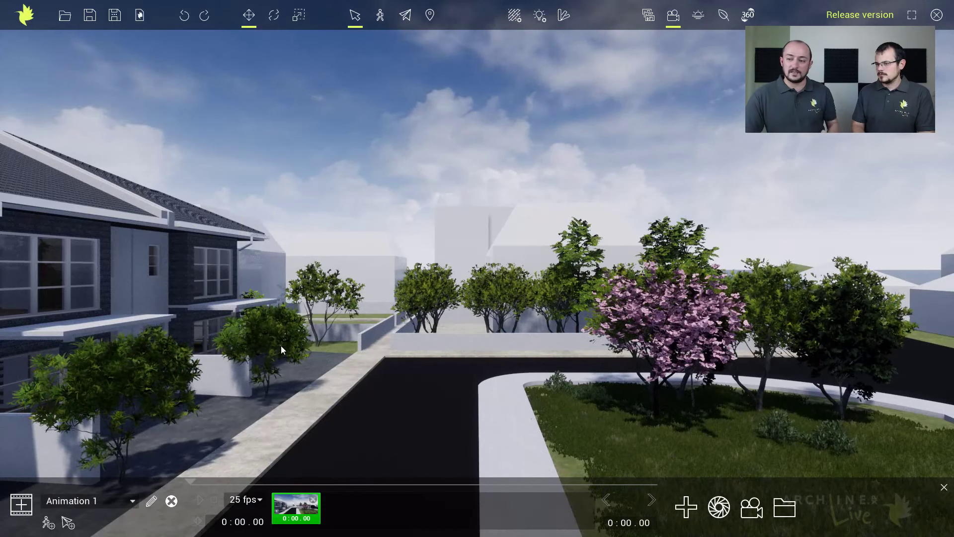
{"action": "right_click_drag", "start_coordinate": [427, 352], "coordinate": [250, 356]}
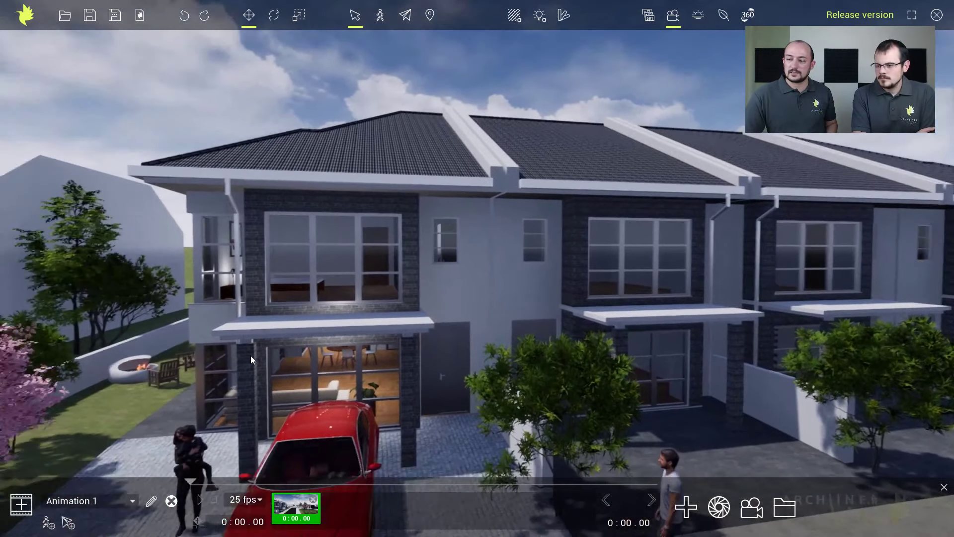
{"action": "middle_click_drag", "start_coordinate": [251, 356], "coordinate": [505, 178]}
{"action": "middle_click_drag", "start_coordinate": [399, 321], "coordinate": [604, 186]}
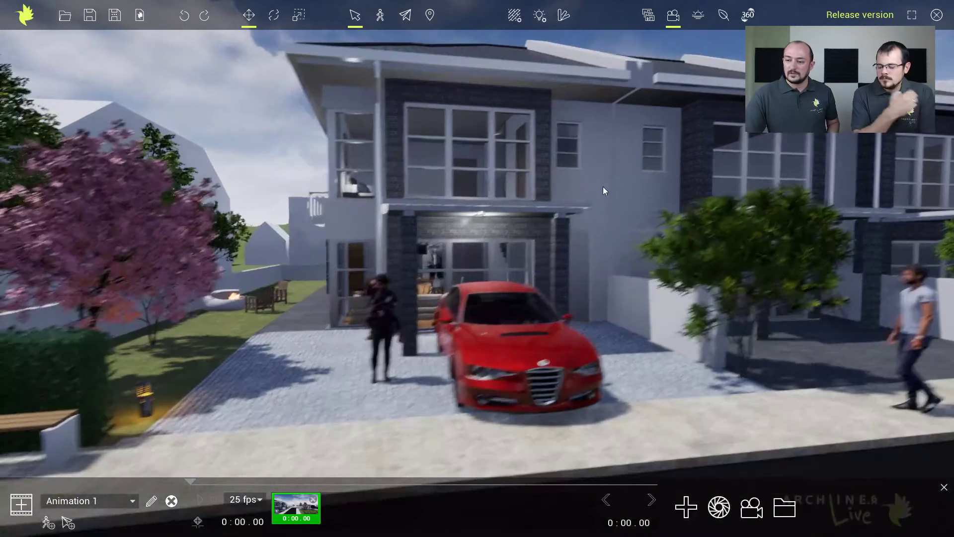
{"action": "middle_click_drag", "start_coordinate": [338, 368], "coordinate": [520, 303]}
{"action": "middle_click_drag", "start_coordinate": [625, 290], "coordinate": [188, 329]}
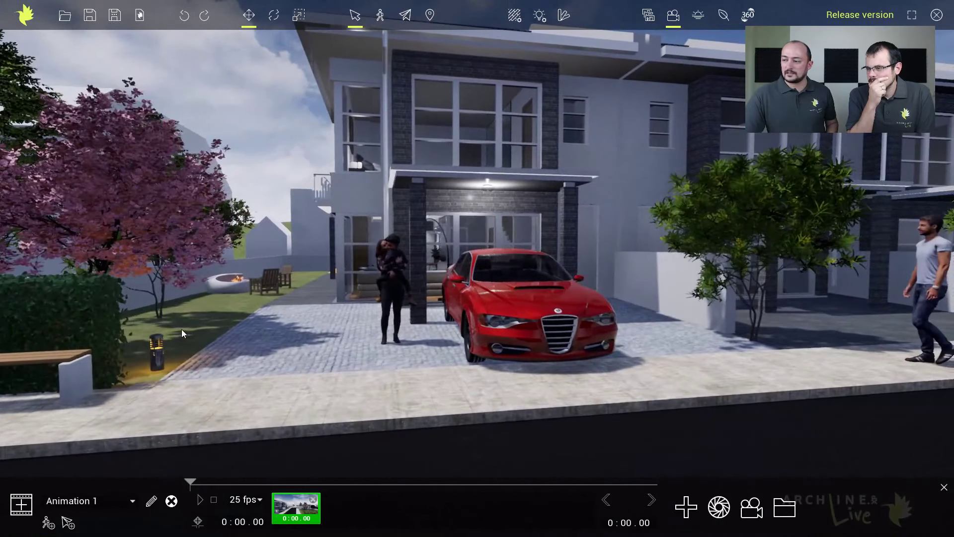
{"action": "middle_click_drag", "start_coordinate": [536, 316], "coordinate": [658, 339]}
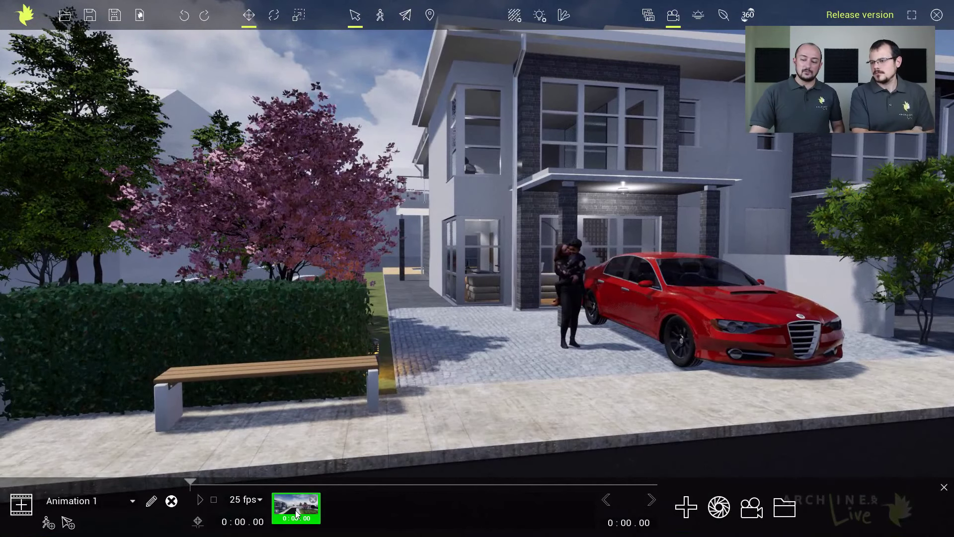
{"action": "left_click", "coordinate": [720, 507]}
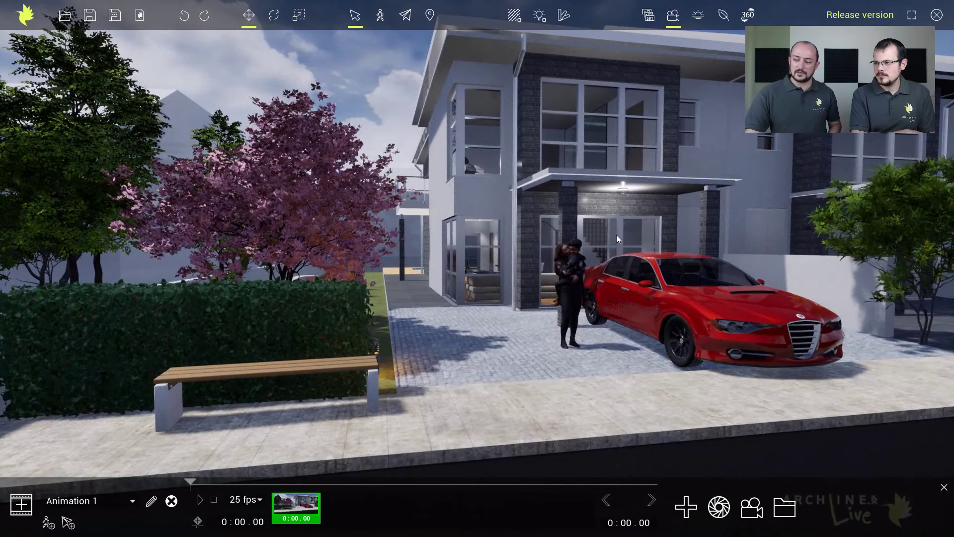
Step: Add three more keyframes to the new animation, shifting the camera sideways along the street from the bench toward the neighbouring houses
{"action": "middle_click_drag", "start_coordinate": [616, 235], "coordinate": [223, 251]}
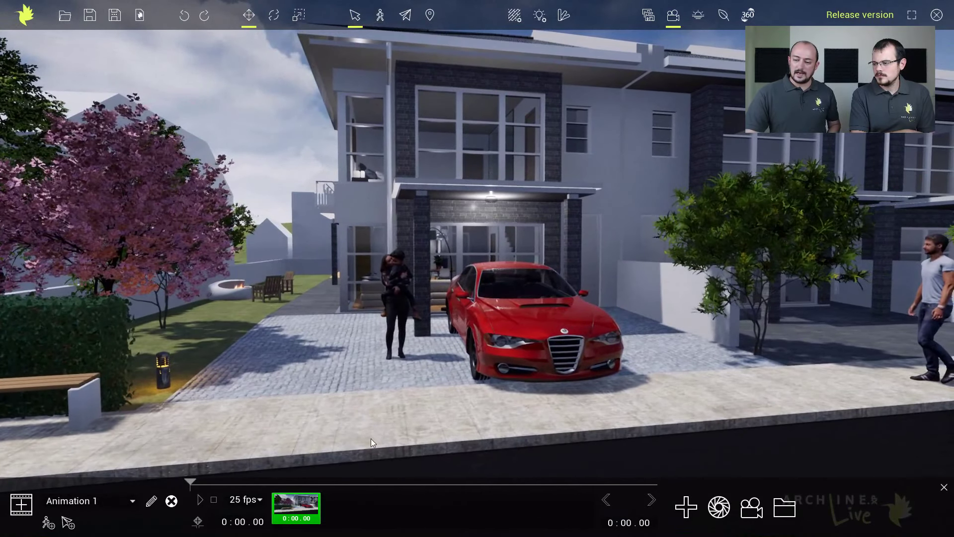
{"action": "left_click", "coordinate": [686, 507]}
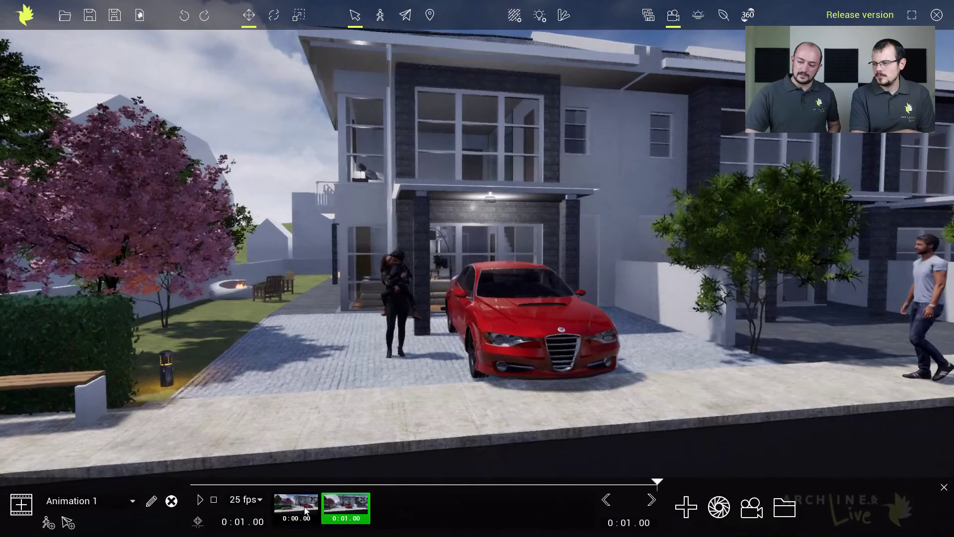
{"action": "middle_click_drag", "start_coordinate": [577, 276], "coordinate": [151, 288]}
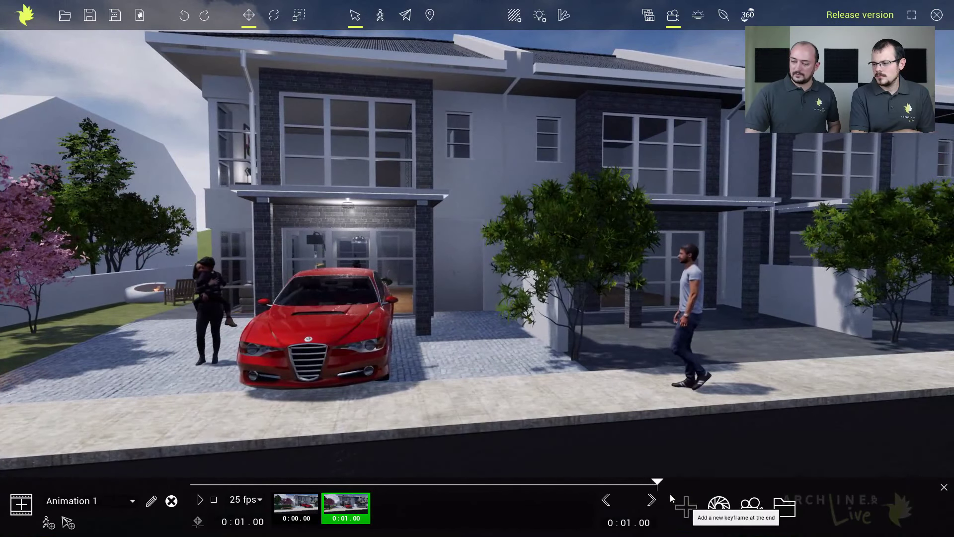
{"action": "left_click", "coordinate": [686, 507]}
{"action": "middle_click_drag", "start_coordinate": [593, 296], "coordinate": [180, 309]}
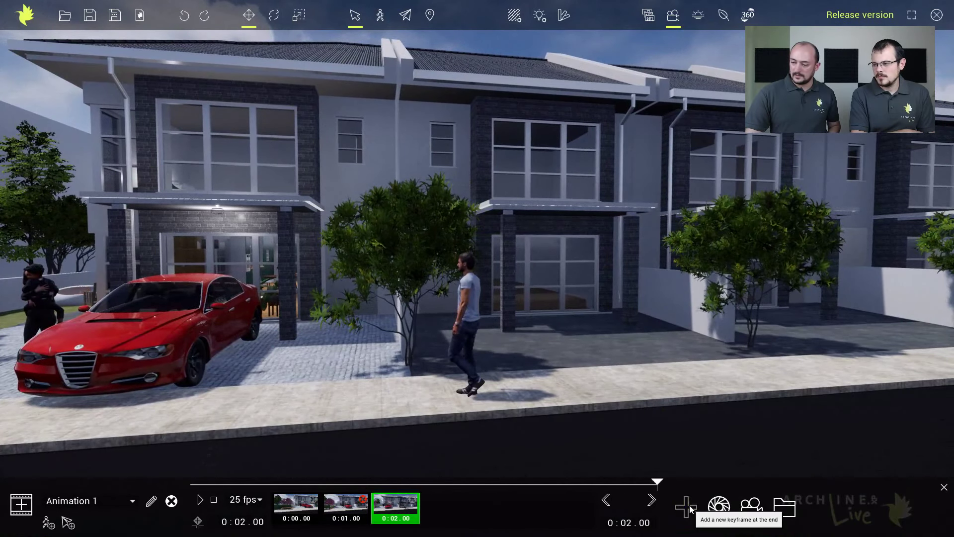
{"action": "left_click", "coordinate": [687, 507]}
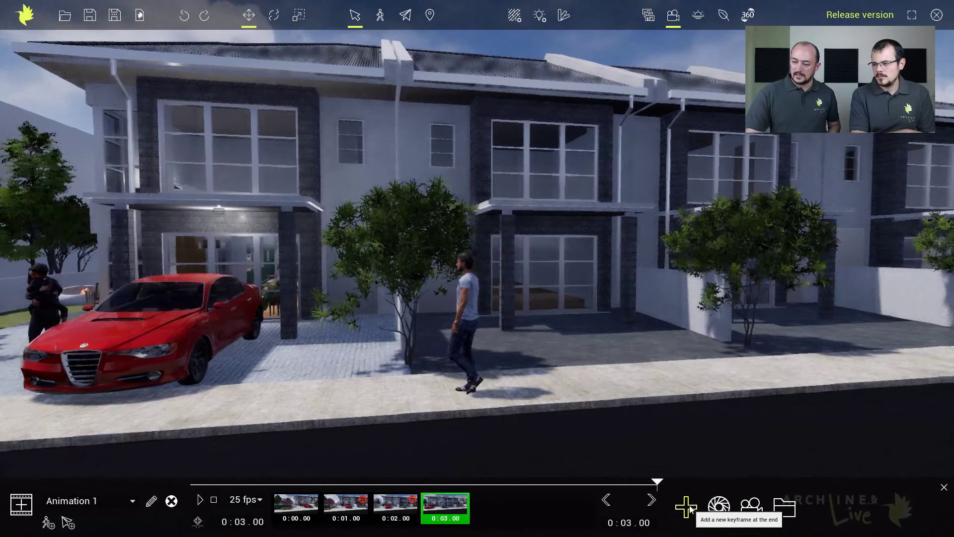
Step: Check the new animation's keyframes one by one and play it from the first keyframe
{"action": "left_click", "coordinate": [294, 505]}
{"action": "left_click", "coordinate": [347, 511]}
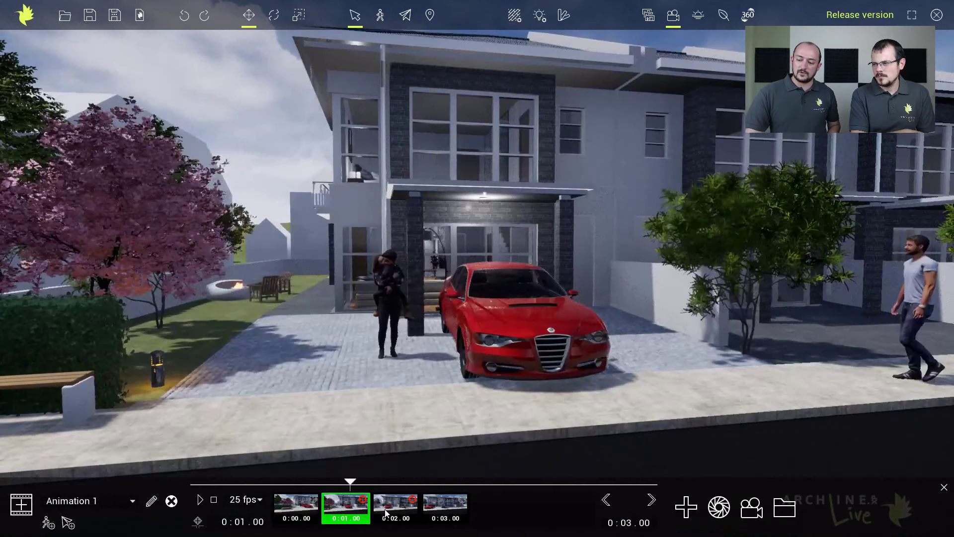
{"action": "left_click", "coordinate": [394, 503]}
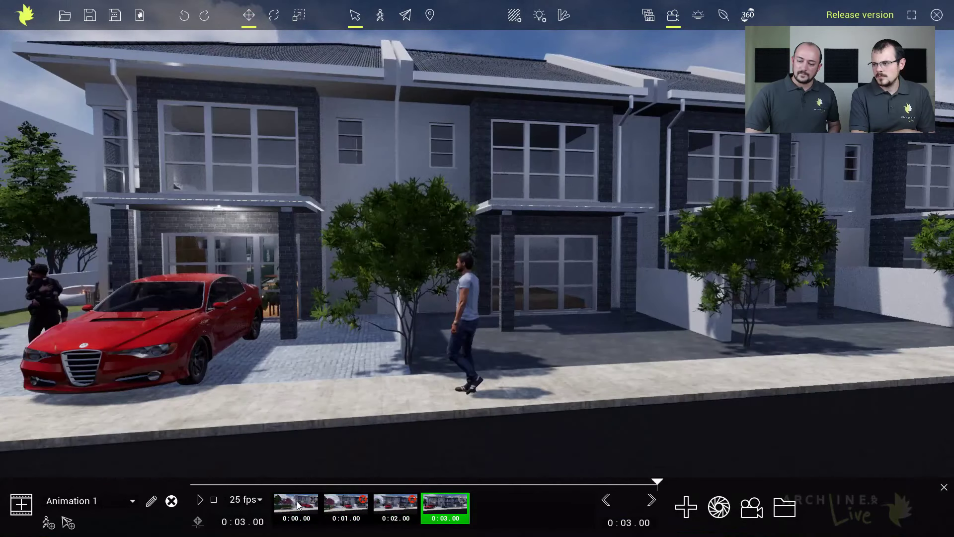
{"action": "left_click", "coordinate": [297, 501]}
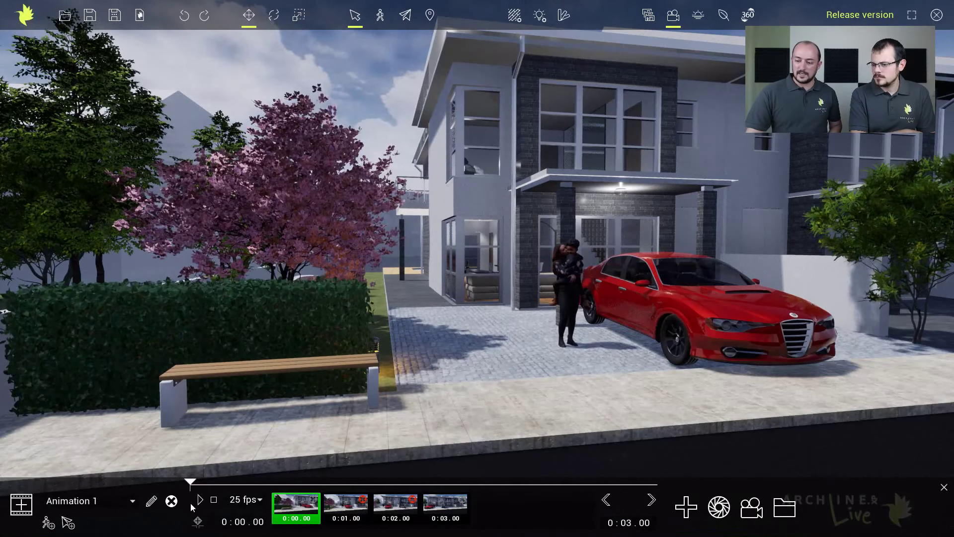
{"action": "left_click", "coordinate": [200, 500]}
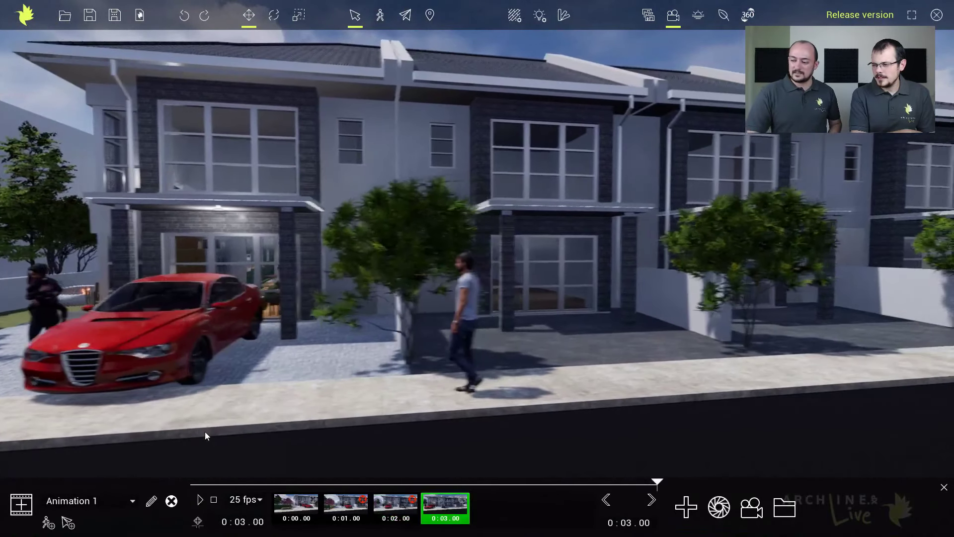
Step: Return the animation to its start and save the project
{"action": "left_click", "coordinate": [190, 484]}
{"action": "left_click_drag", "start_coordinate": [188, 484], "coordinate": [186, 485]}
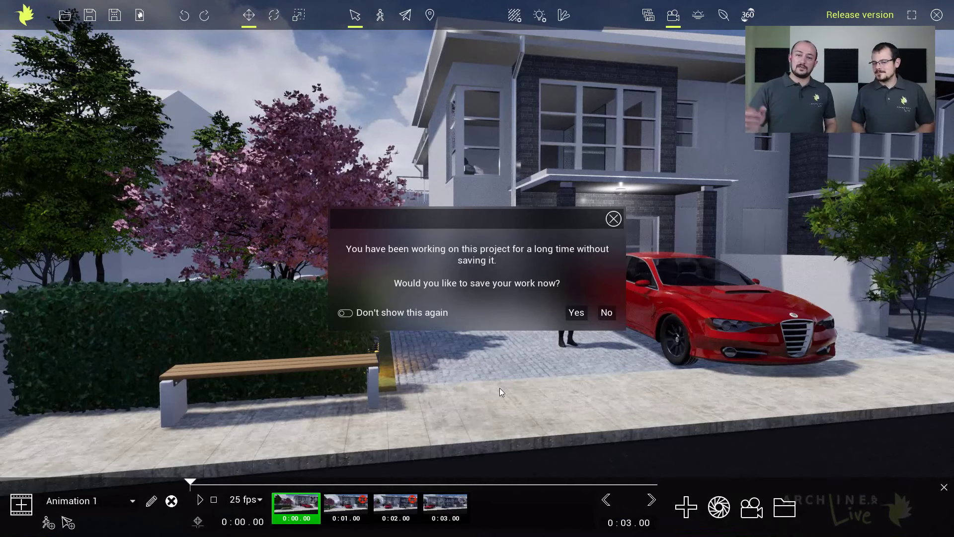
{"action": "left_click", "coordinate": [576, 313]}
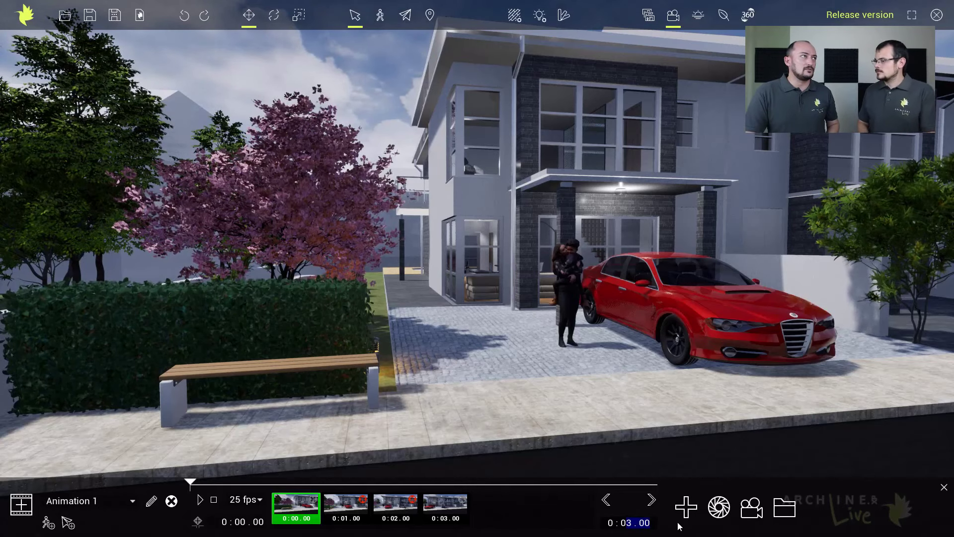
Step: Set the animation's total length to 9 seconds and play it
{"action": "type", "text": "9"}
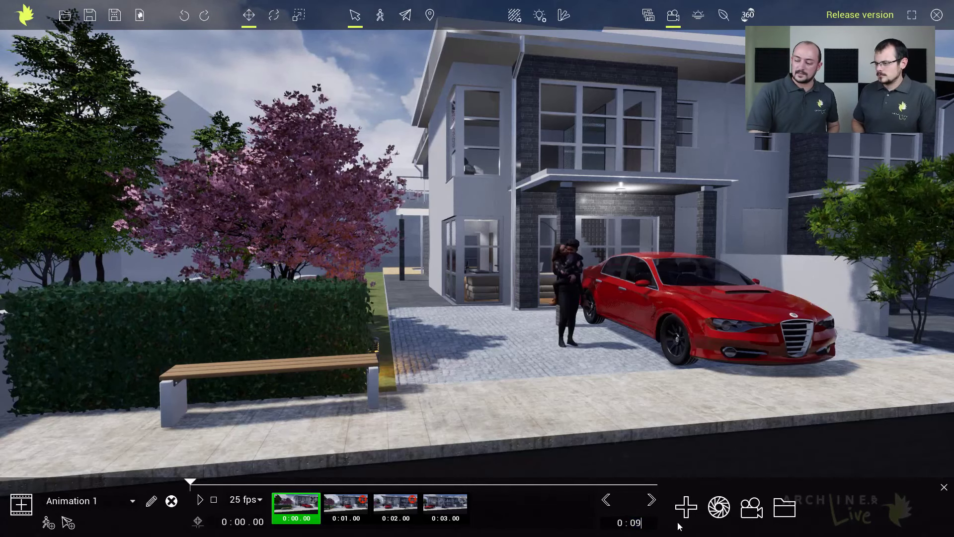
{"action": "key", "text": "Return"}
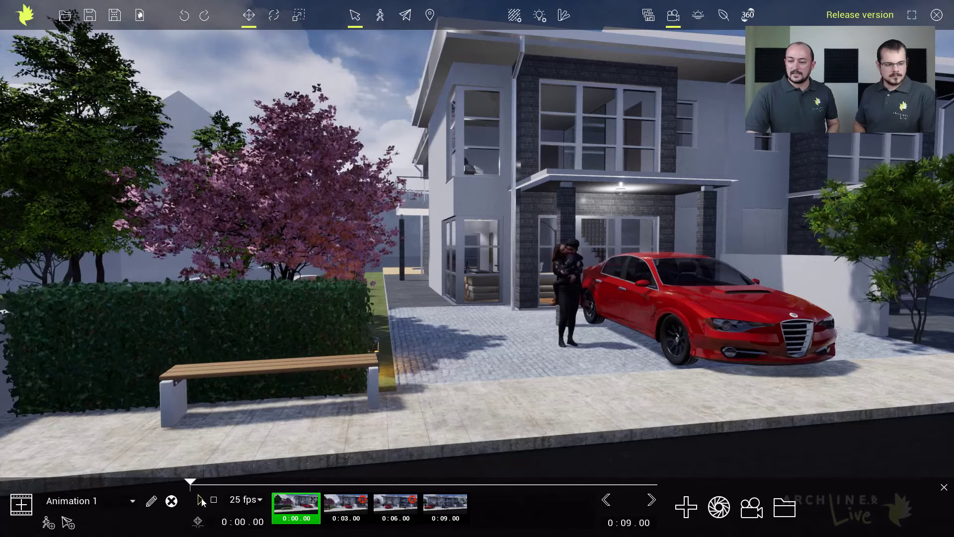
{"action": "left_click", "coordinate": [200, 500]}
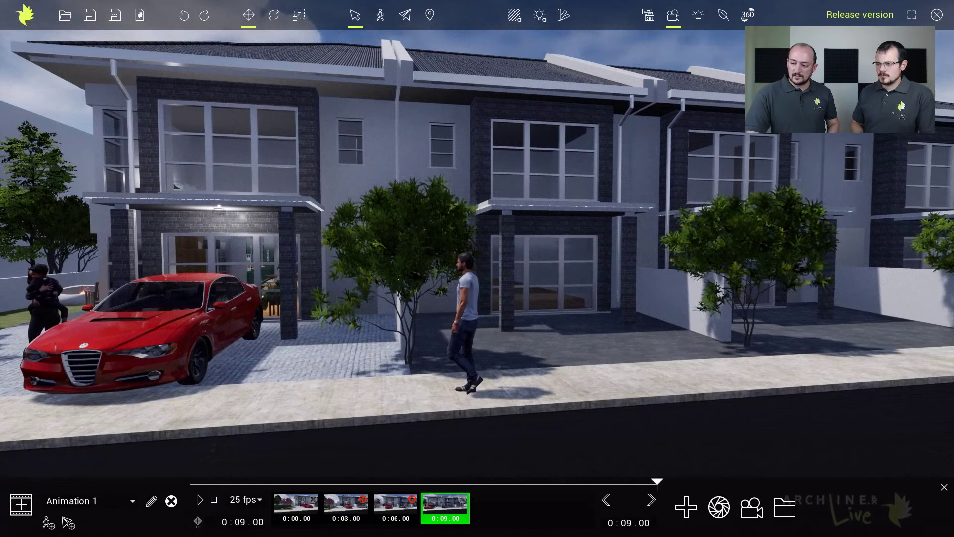
Step: Set the last keyframe's time to 7 seconds
{"action": "left_click_drag", "start_coordinate": [447, 518], "coordinate": [476, 517]}
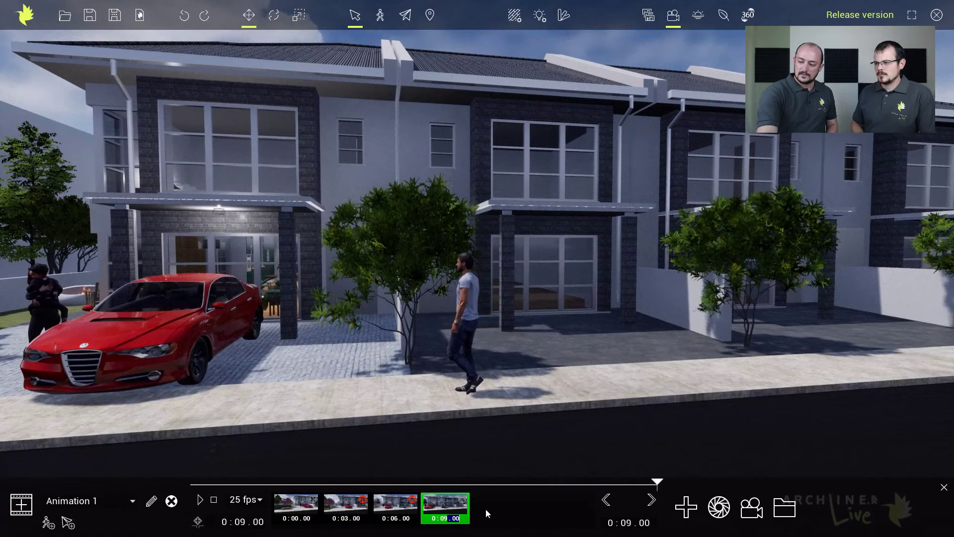
{"action": "key", "text": "BackSpace"}
{"action": "key", "text": "BackSpace"}
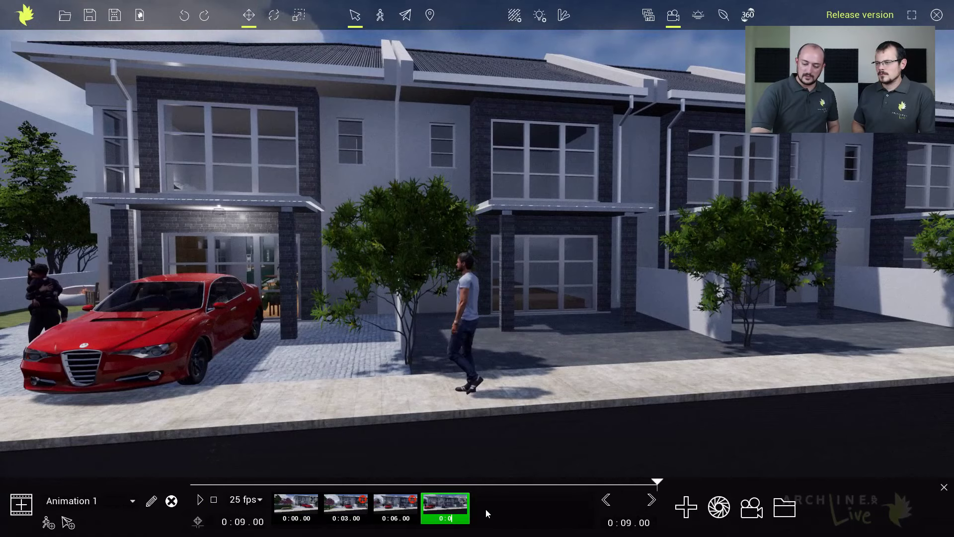
{"action": "type", "text": "7"}
{"action": "key", "text": "Return"}
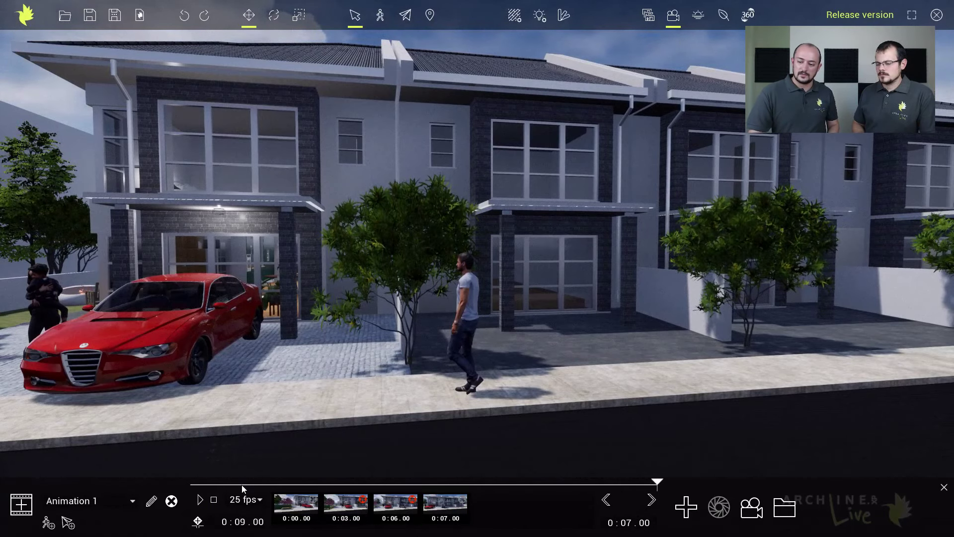
Step: Preview Animation 1 along its timeline, switch to Animation 0, and return to Animation 1
{"action": "left_click_drag", "start_coordinate": [240, 481], "coordinate": [489, 482]}
{"action": "left_click", "coordinate": [200, 500]}
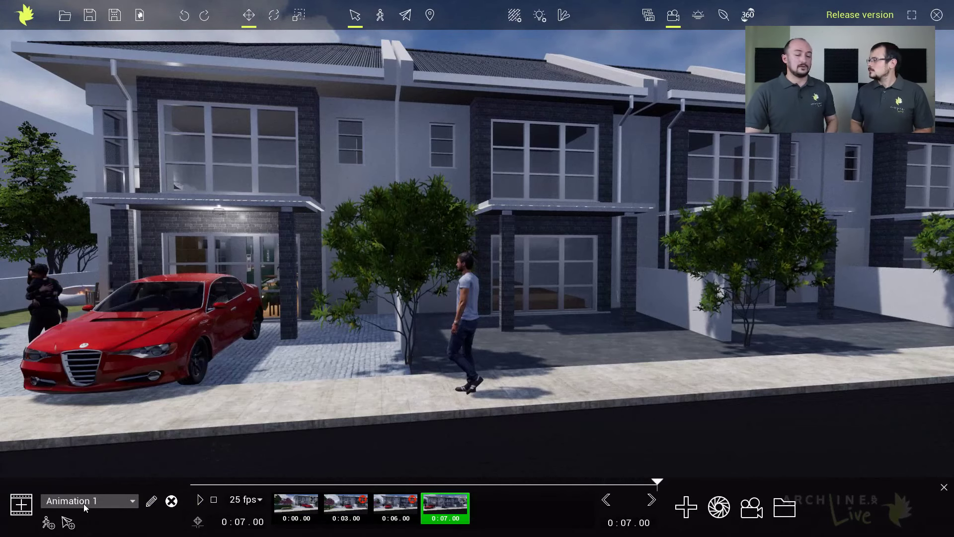
{"action": "left_click", "coordinate": [124, 499]}
{"action": "left_click", "coordinate": [106, 514]}
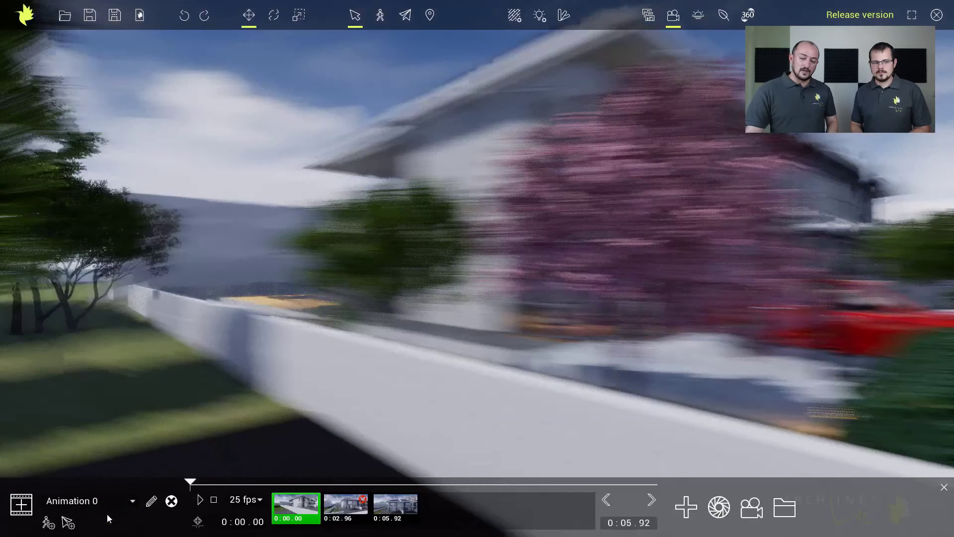
{"action": "left_click", "coordinate": [112, 500]}
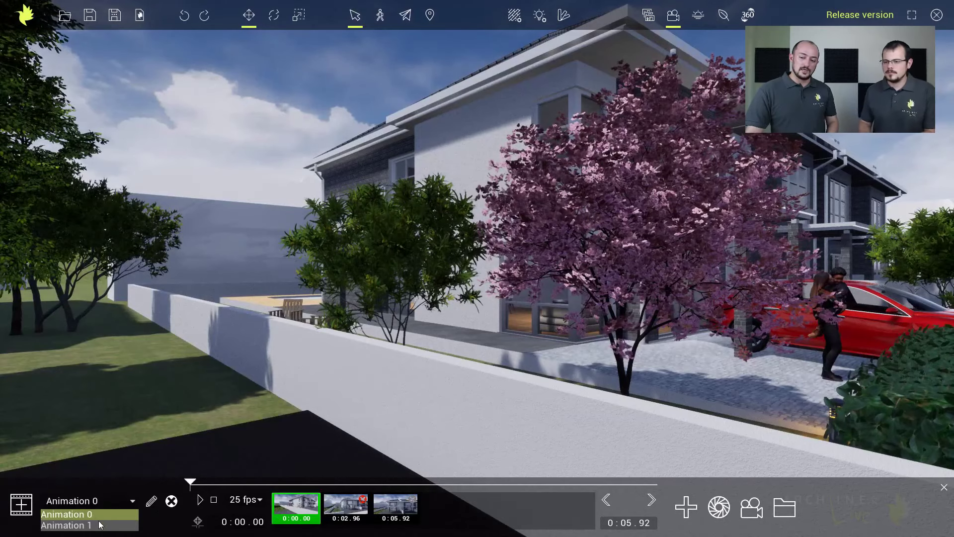
{"action": "left_click", "coordinate": [101, 525]}
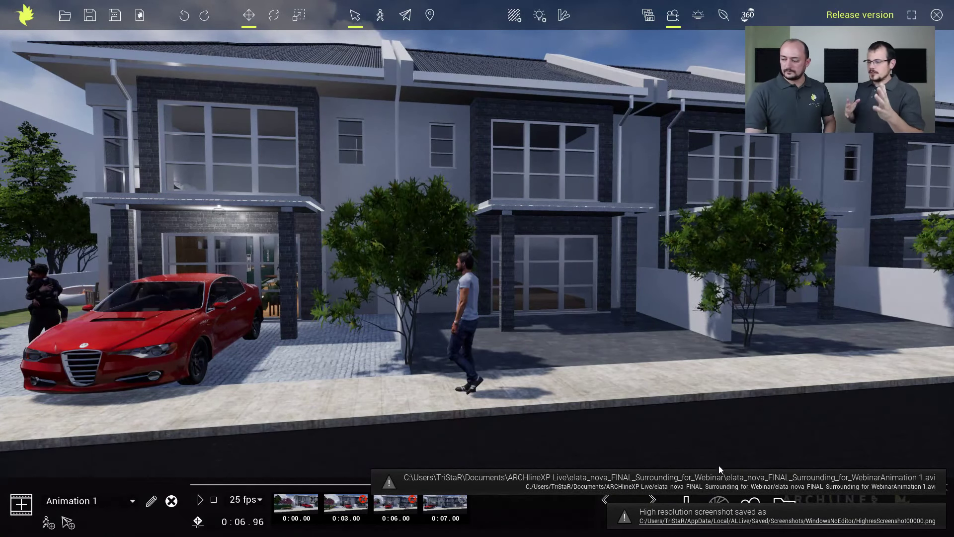
Step: Play the exported Animation 1 AVI video from the project's output folder, and put the player and folder away
{"action": "left_click", "coordinate": [740, 486]}
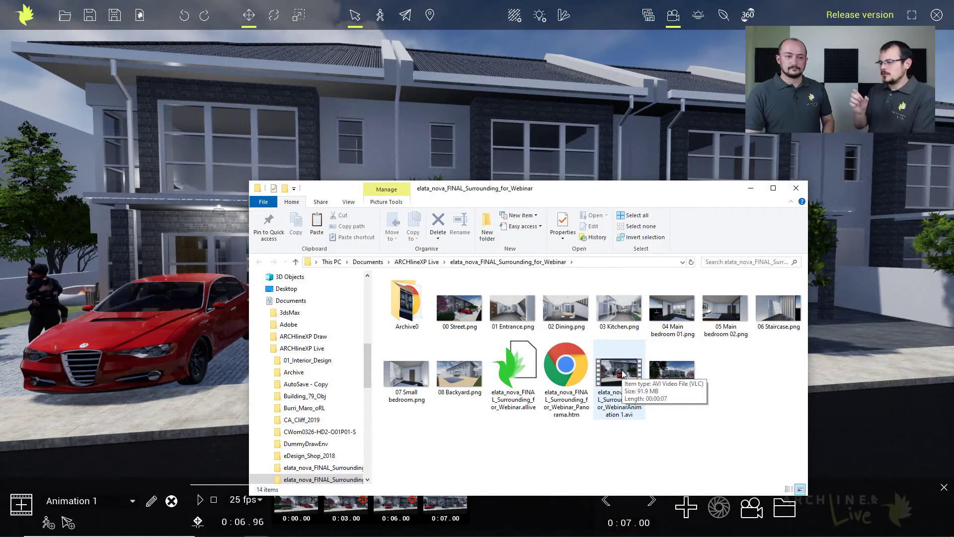
{"action": "left_click", "coordinate": [623, 376]}
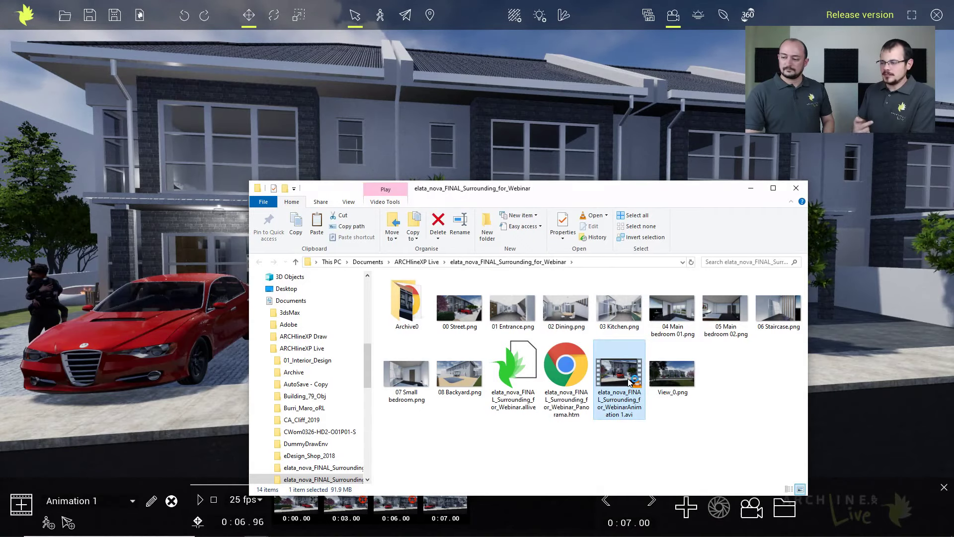
{"action": "double_click", "coordinate": [629, 382]}
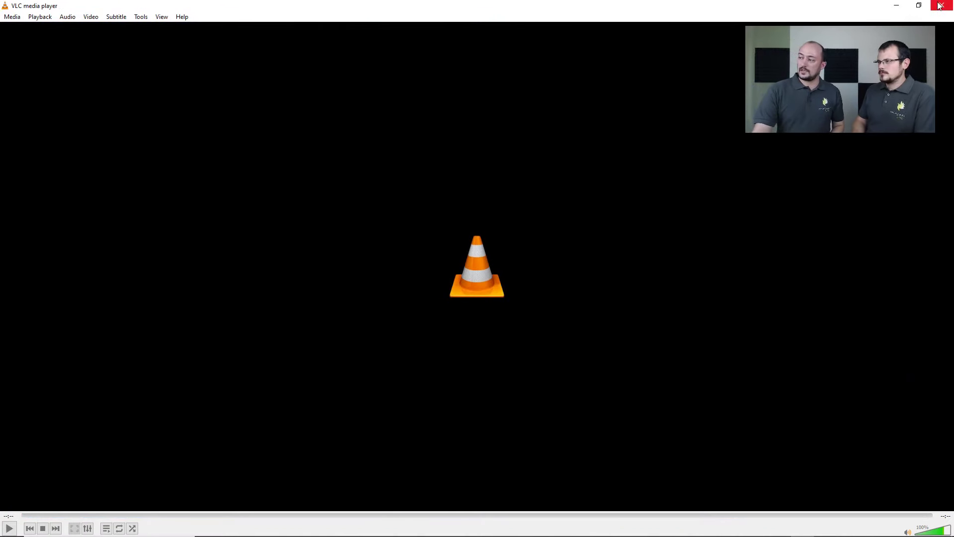
{"action": "left_click", "coordinate": [942, 5]}
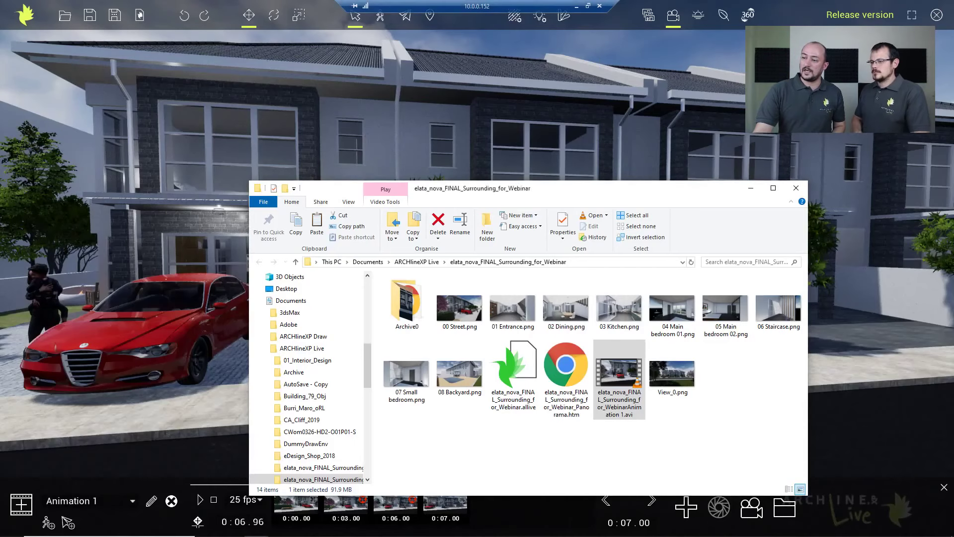
{"action": "left_click", "coordinate": [751, 189]}
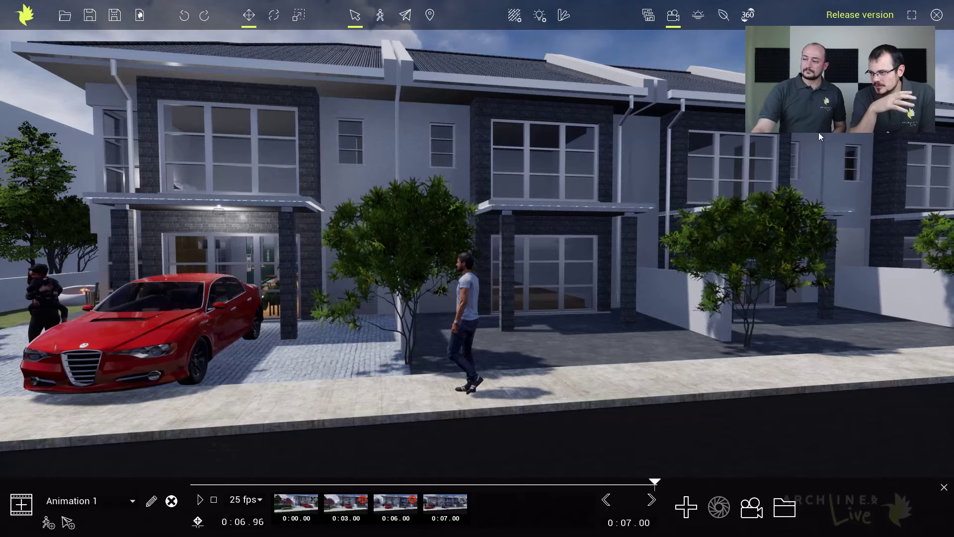
Step: Open the 360 panorama tools, show the 01 EntranceLiving room panorama, and look around the living room
{"action": "left_click", "coordinate": [748, 17]}
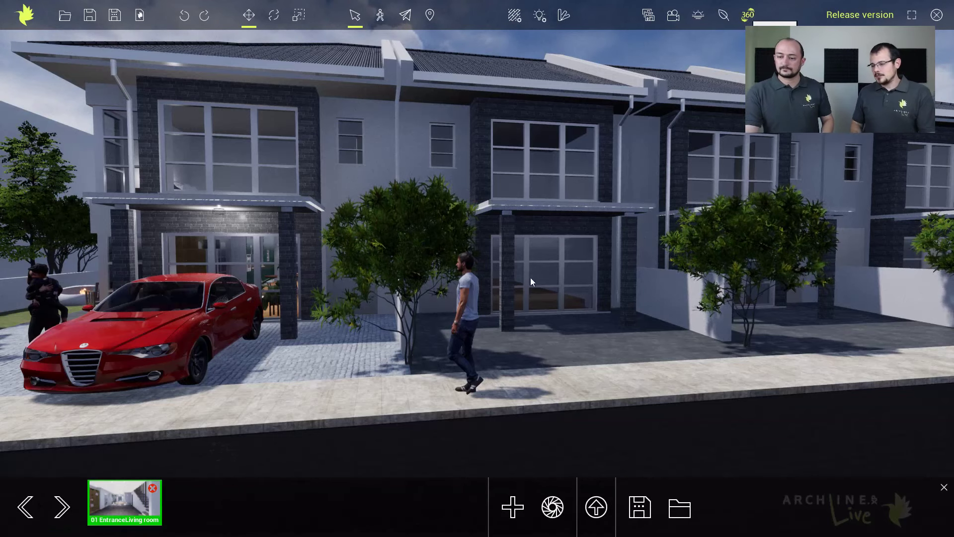
{"action": "left_click", "coordinate": [115, 500]}
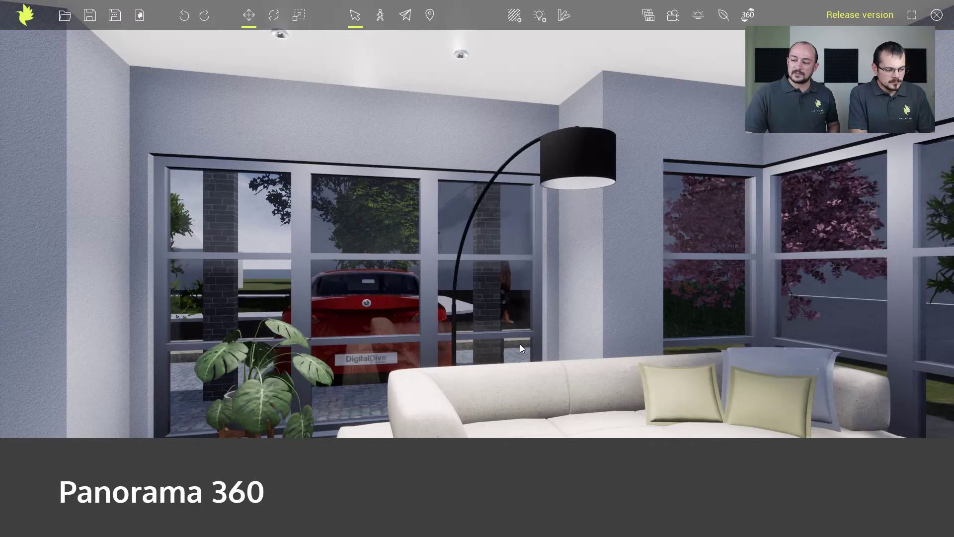
{"action": "right_click_drag", "start_coordinate": [527, 342], "coordinate": [618, 329]}
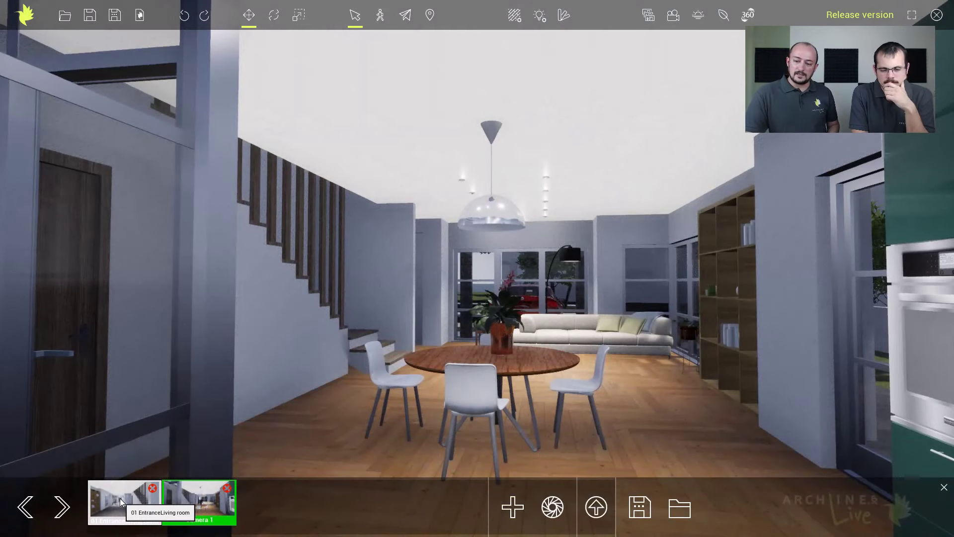
Step: Compare the two panoramas and rename the dining-area panorama Camera 1 as "To the pool"
{"action": "left_click", "coordinate": [121, 498]}
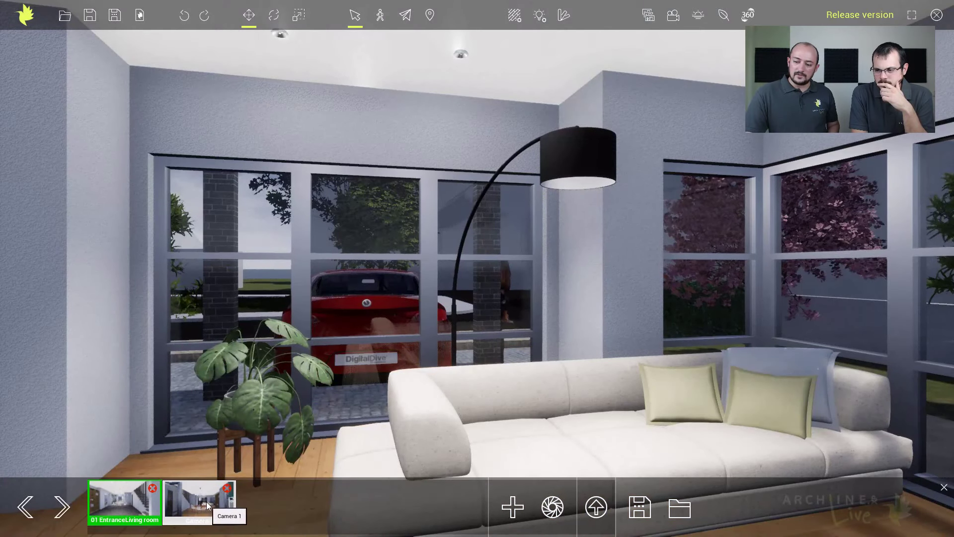
{"action": "left_click", "coordinate": [206, 502]}
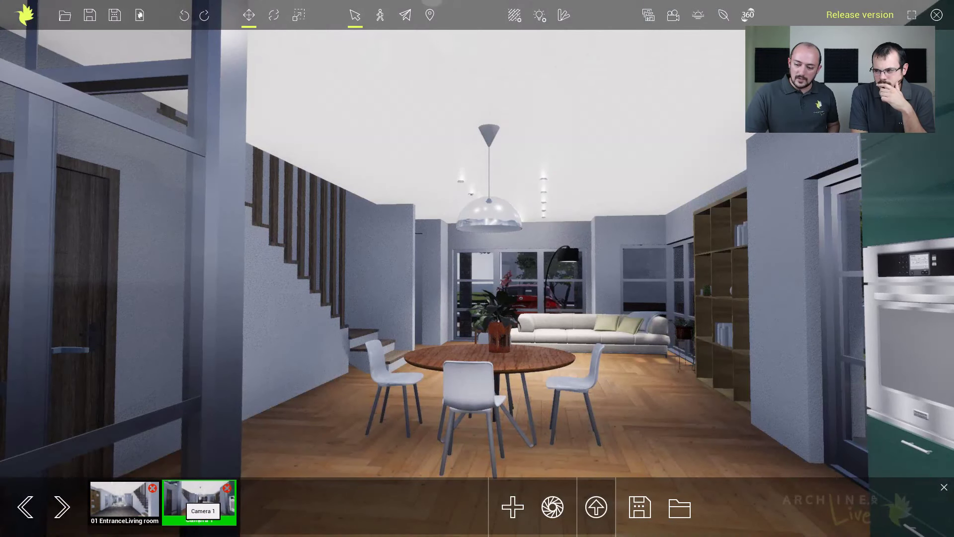
{"action": "double_click", "coordinate": [201, 502]}
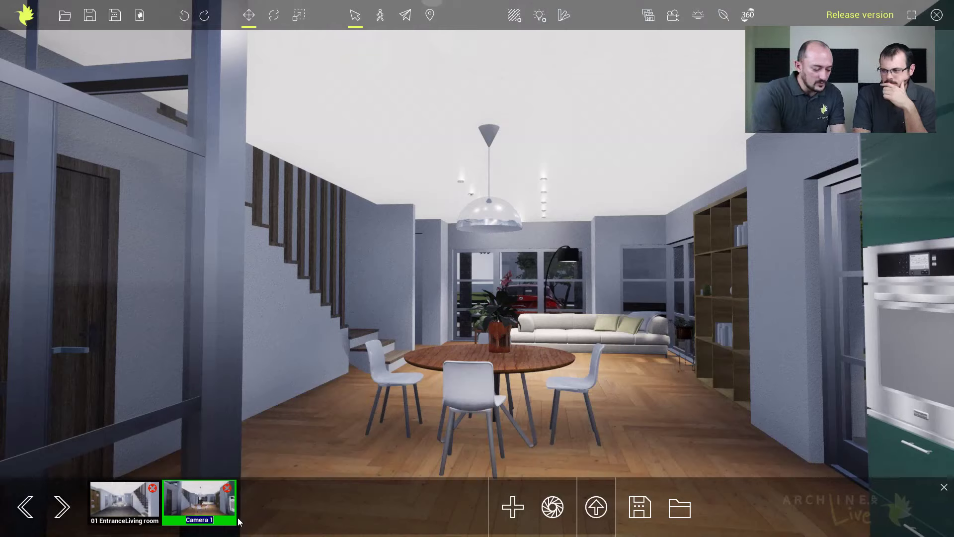
{"action": "type", "text": "To the pool"}
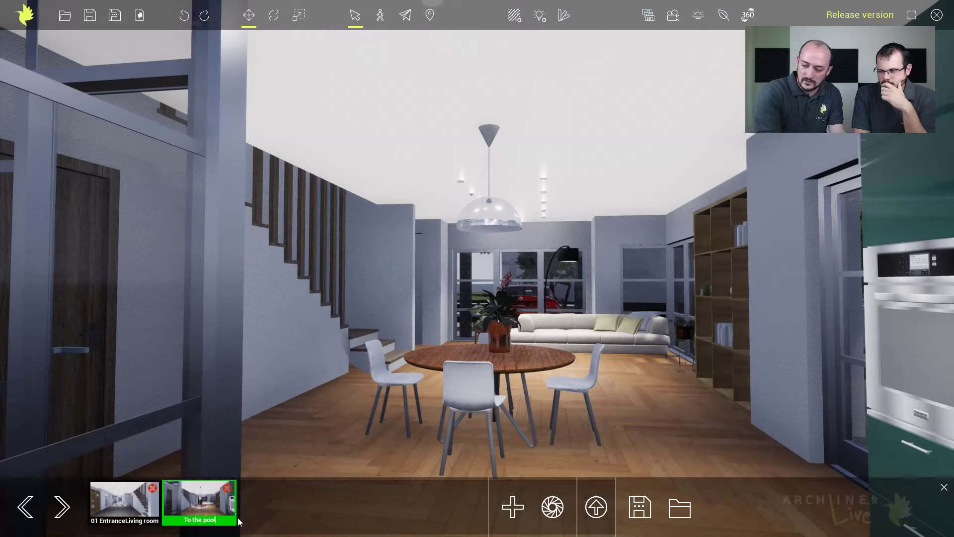
{"action": "left_click", "coordinate": [150, 499]}
{"action": "left_click", "coordinate": [179, 494]}
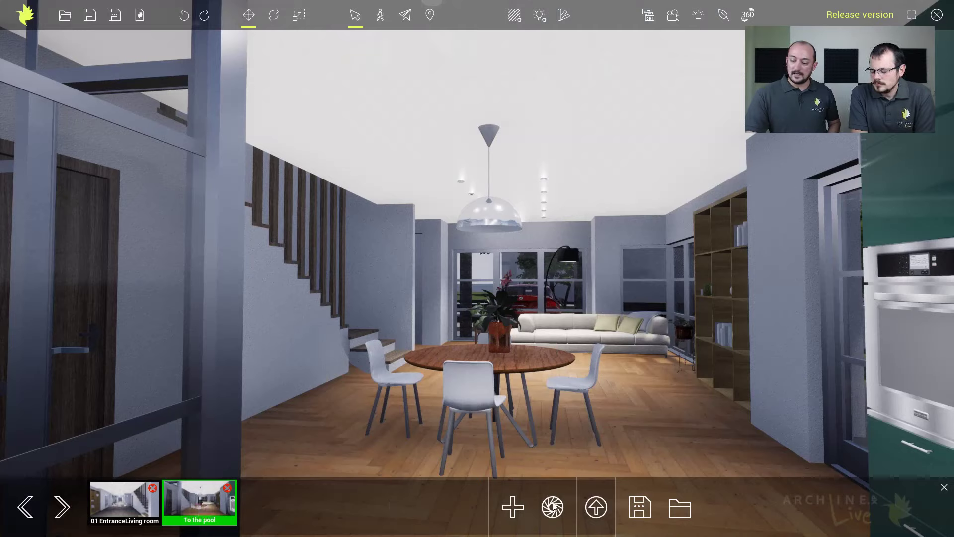
Step: Add a panorama portal leading to 01 EntranceLiving room on the dining table in the To the pool panorama
{"action": "left_click", "coordinate": [599, 509]}
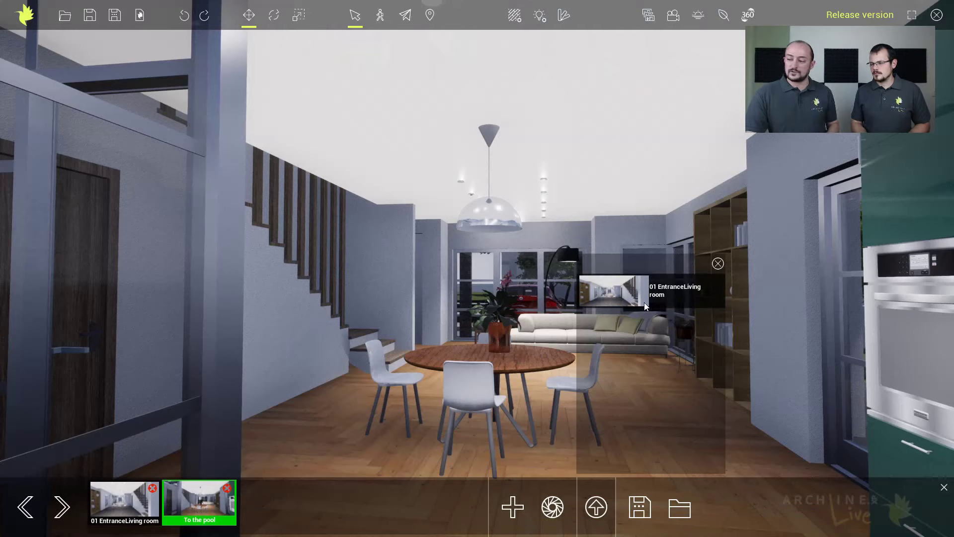
{"action": "left_click", "coordinate": [681, 295]}
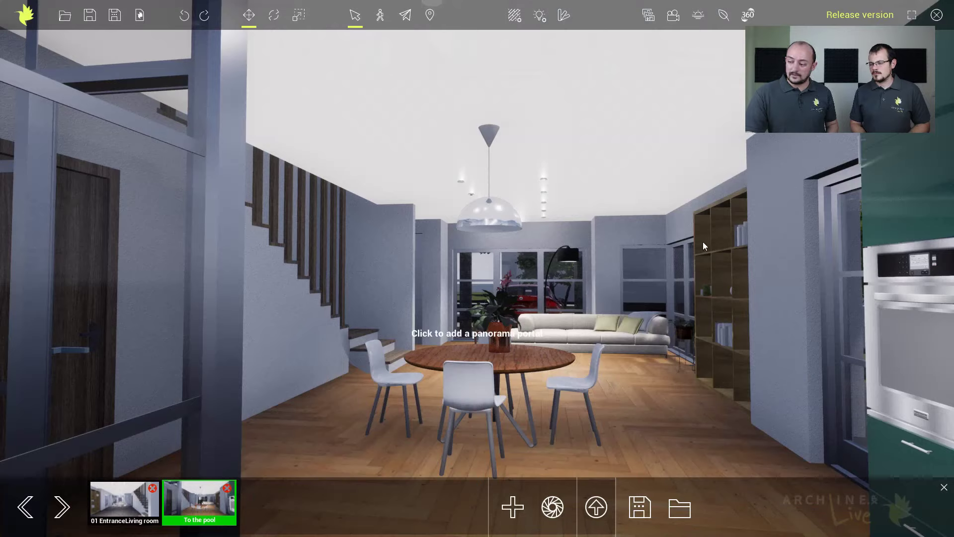
{"action": "left_click", "coordinate": [546, 353]}
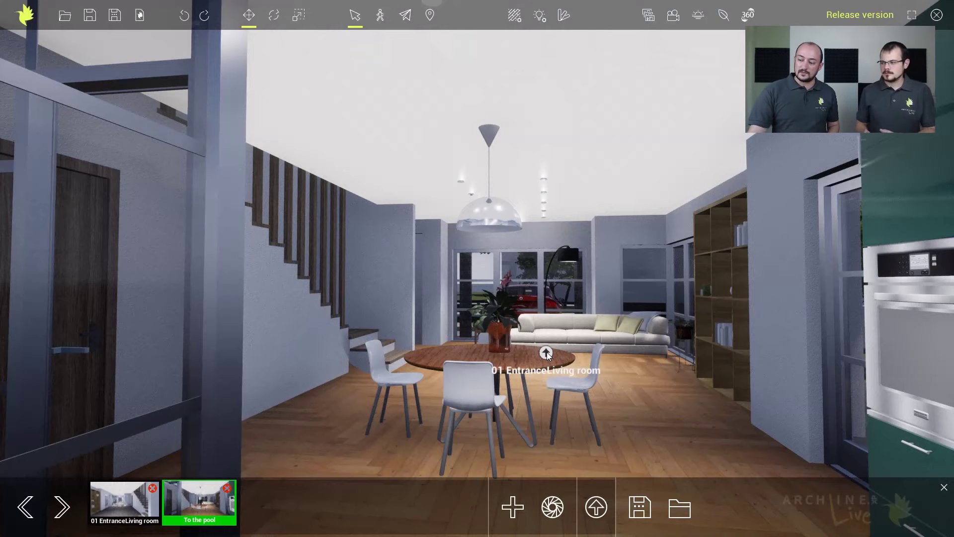
Step: Test the portals by going to the living room panorama and back to the To the pool panorama
{"action": "left_click", "coordinate": [546, 352]}
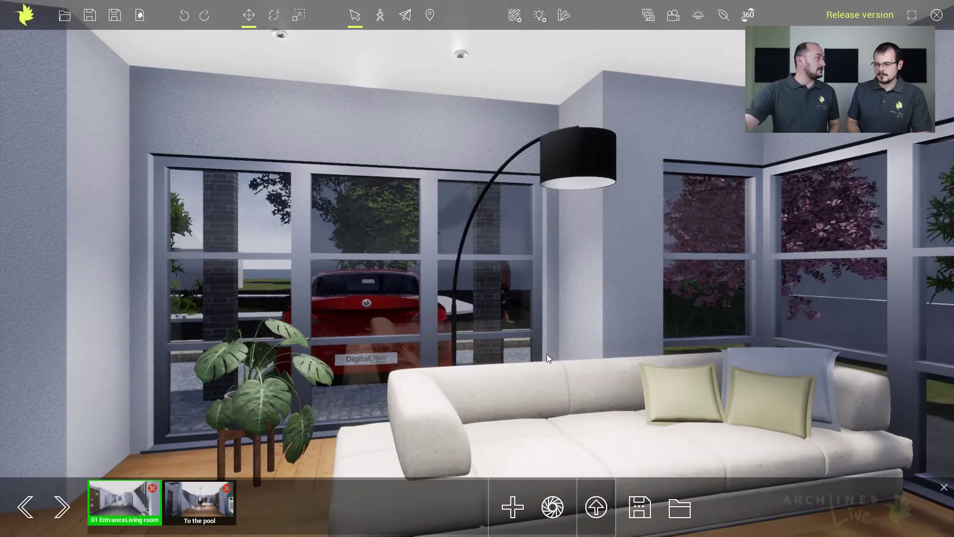
{"action": "right_click_drag", "start_coordinate": [517, 339], "coordinate": [729, 338]}
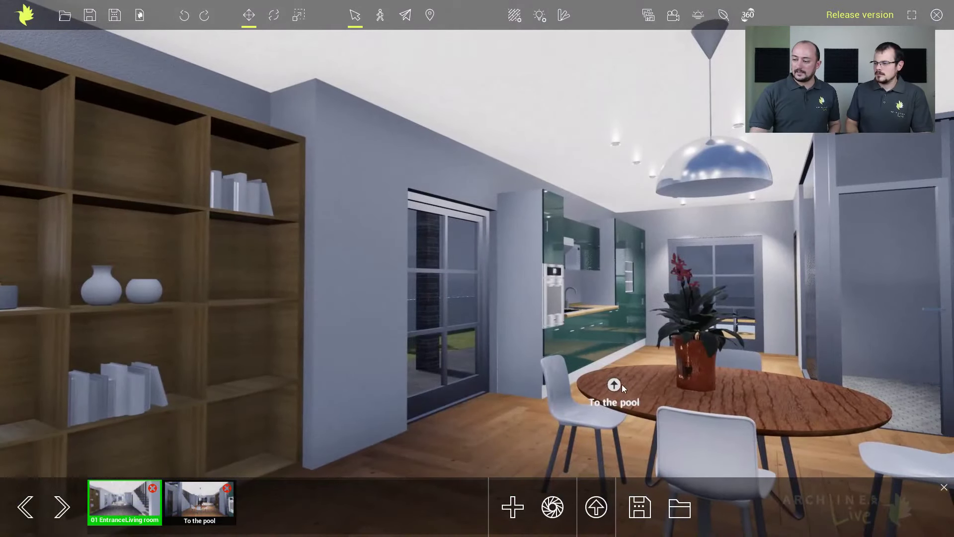
{"action": "left_click", "coordinate": [618, 386]}
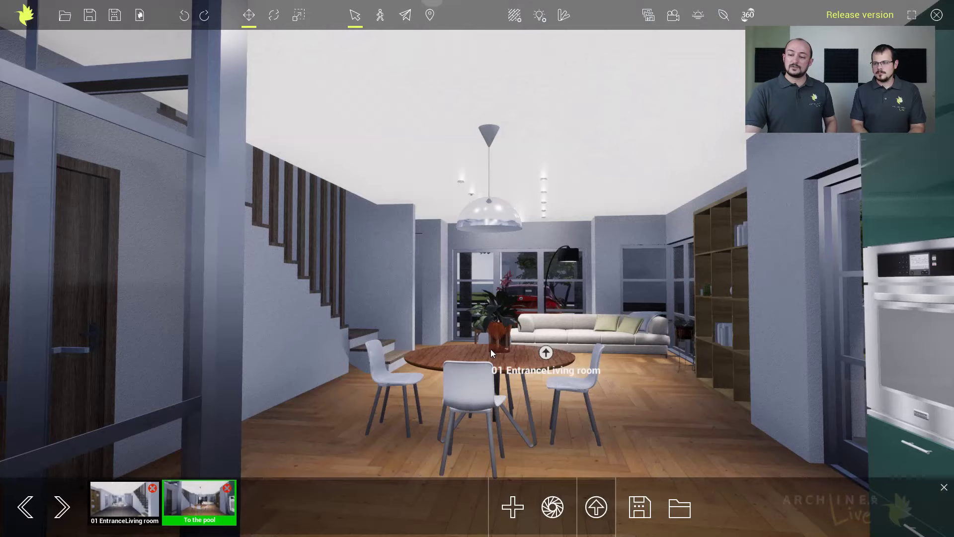
Step: Save the panorama tour as a web page and look around its living room in the browser
{"action": "left_click", "coordinate": [642, 504]}
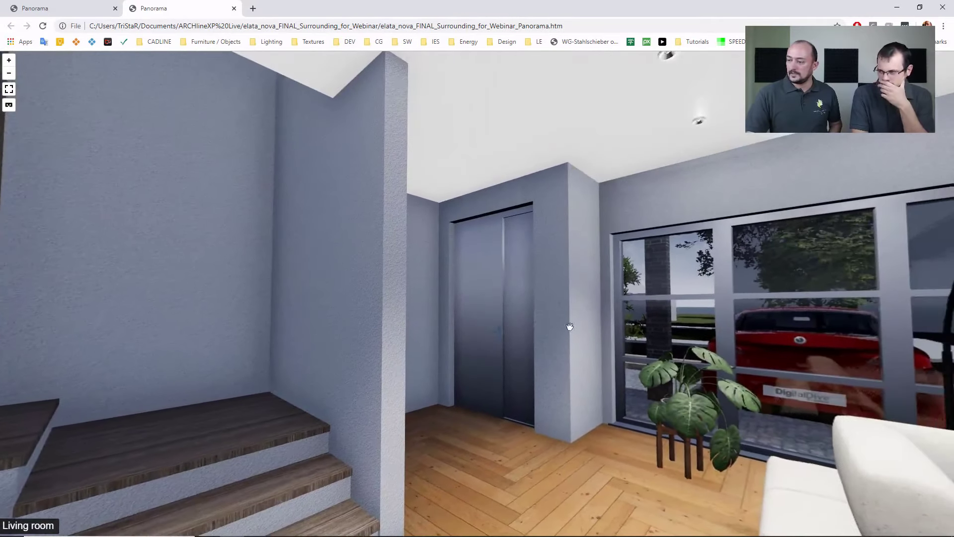
{"action": "left_click_drag", "start_coordinate": [612, 323], "coordinate": [351, 321]}
{"action": "left_click_drag", "start_coordinate": [522, 306], "coordinate": [387, 317]}
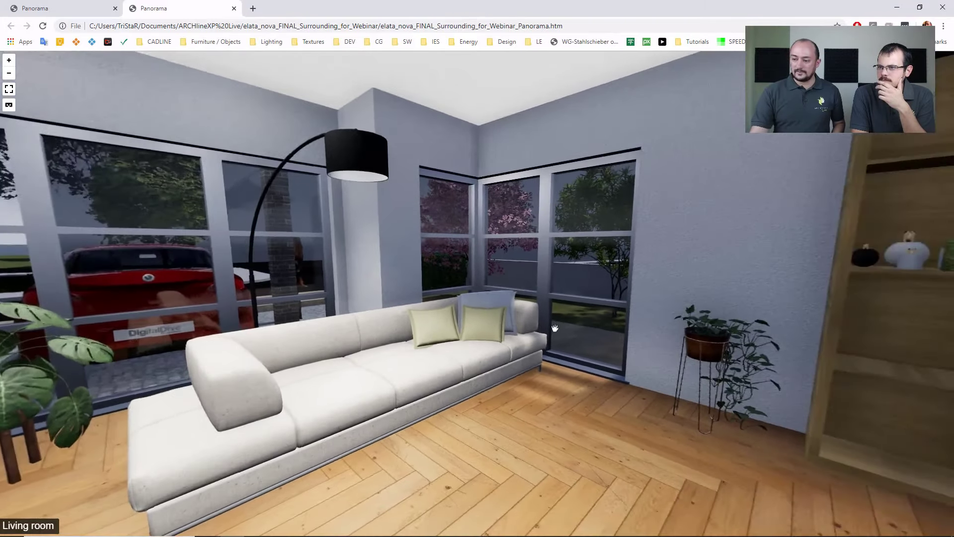
{"action": "left_click_drag", "start_coordinate": [547, 323], "coordinate": [355, 308]}
{"action": "left_click_drag", "start_coordinate": [507, 327], "coordinate": [308, 388]}
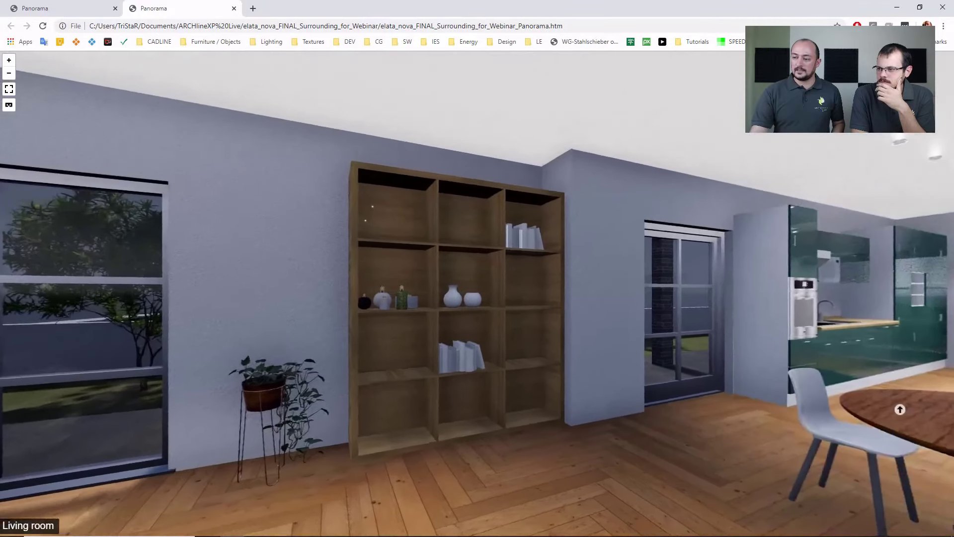
{"action": "left_click_drag", "start_coordinate": [570, 356], "coordinate": [426, 360]}
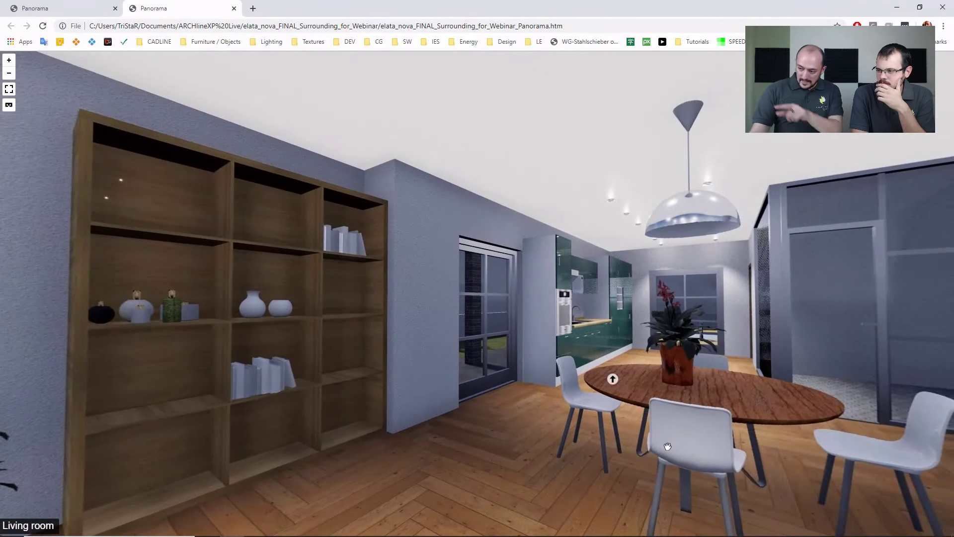
Step: Enter the second panorama through the table portal and look around the kitchen and dining area
{"action": "left_click", "coordinate": [613, 381]}
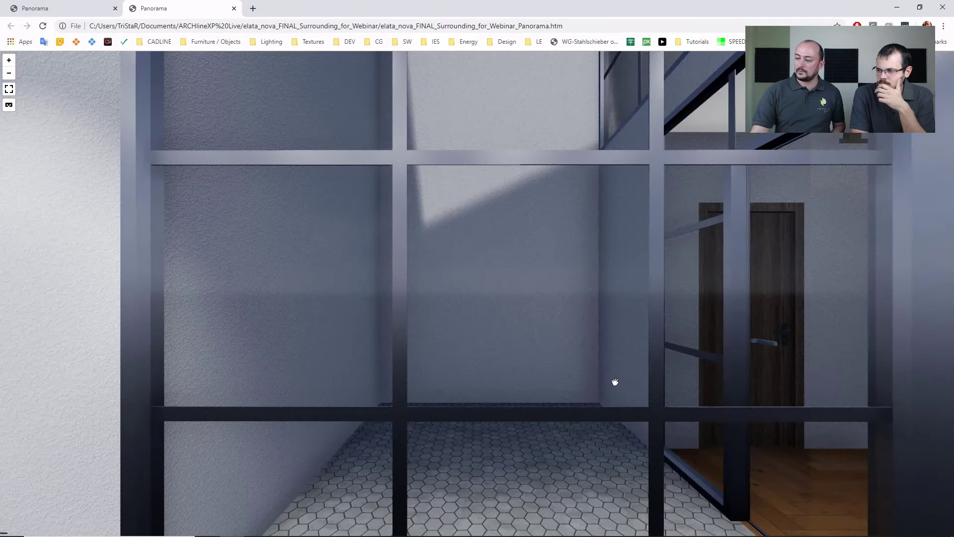
{"action": "left_click_drag", "start_coordinate": [584, 352], "coordinate": [775, 356]}
{"action": "left_click_drag", "start_coordinate": [391, 368], "coordinate": [765, 359]}
{"action": "left_click_drag", "start_coordinate": [559, 361], "coordinate": [791, 354]}
{"action": "left_click_drag", "start_coordinate": [400, 365], "coordinate": [546, 355]}
{"action": "left_click_drag", "start_coordinate": [262, 362], "coordinate": [441, 362]}
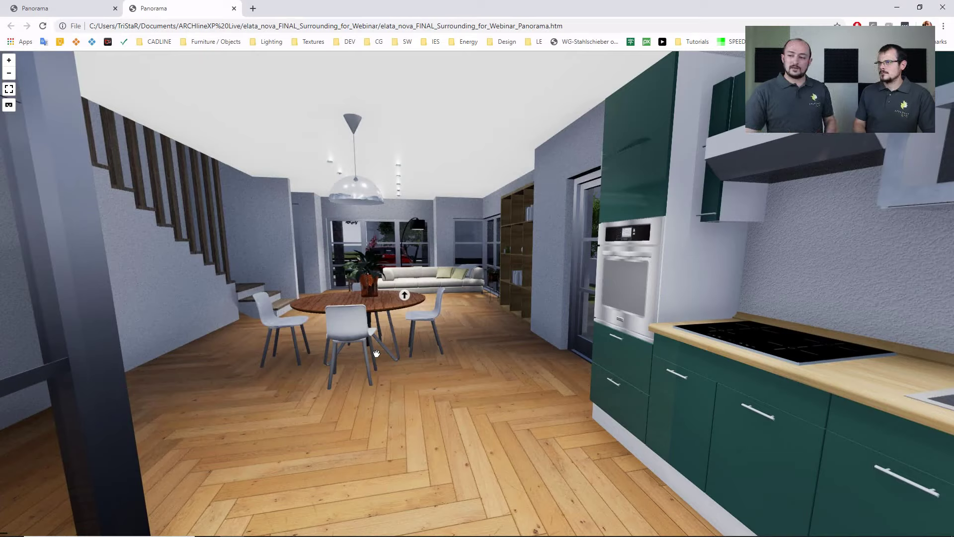
Step: Return to the living room through the table portal and look from the stairs to the sofa and windows
{"action": "left_click", "coordinate": [405, 297]}
{"action": "left_click_drag", "start_coordinate": [405, 347], "coordinate": [299, 347]}
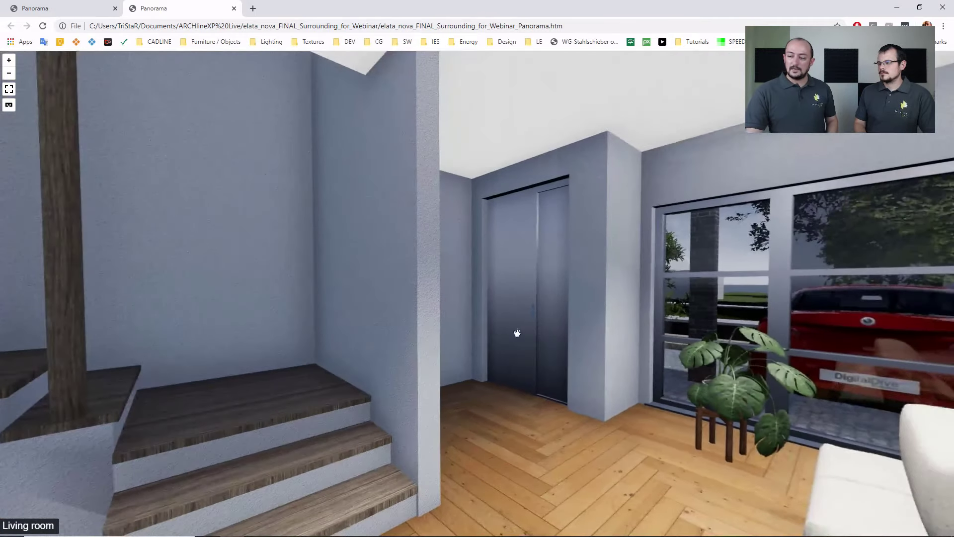
{"action": "left_click_drag", "start_coordinate": [401, 333], "coordinate": [315, 332]}
{"action": "left_click_drag", "start_coordinate": [446, 345], "coordinate": [352, 333]}
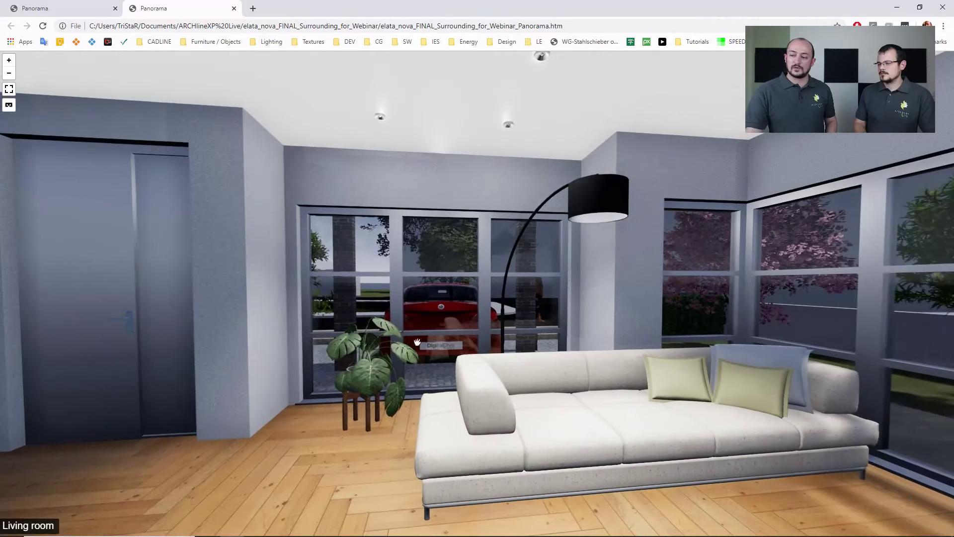
{"action": "left_click_drag", "start_coordinate": [417, 342], "coordinate": [393, 345]}
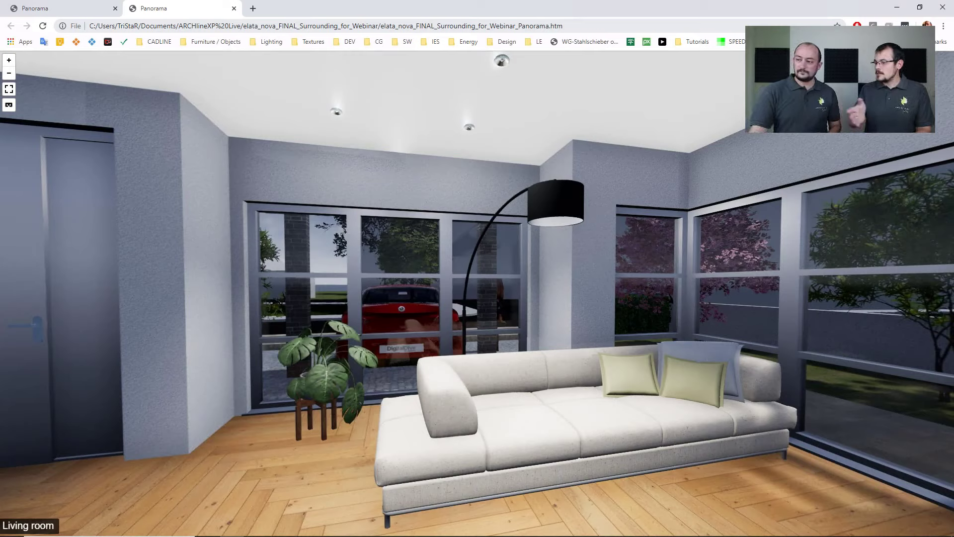
Step: Switch back to ARCHLine.XP Live, show the 01 EntranceLiving room panorama, and go to the saved view View_0
{"action": "left_click", "coordinate": [900, 9]}
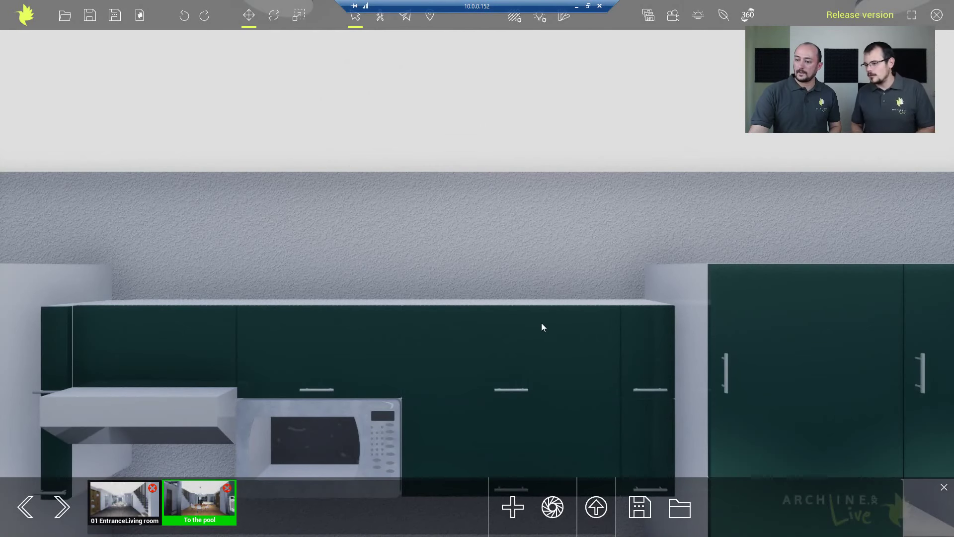
{"action": "left_click", "coordinate": [138, 502]}
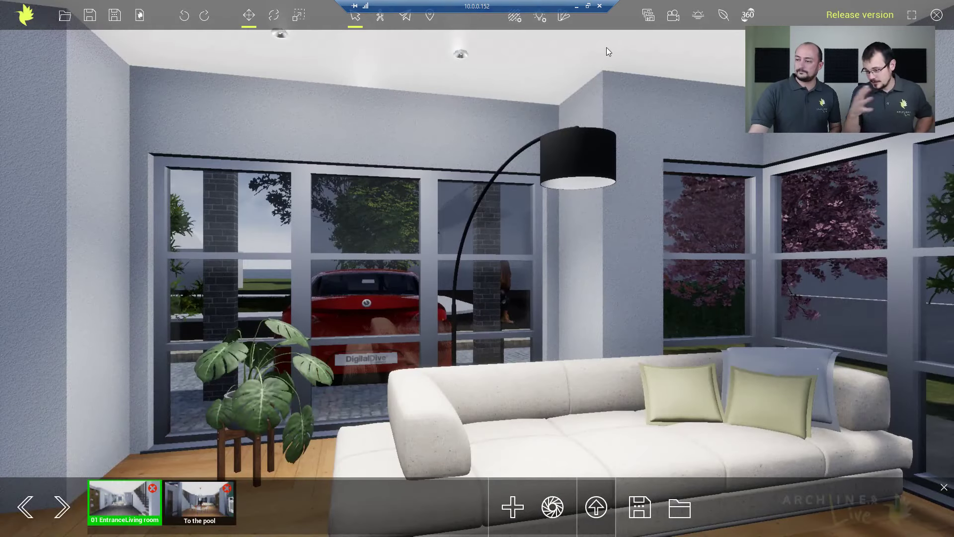
{"action": "left_click", "coordinate": [647, 15]}
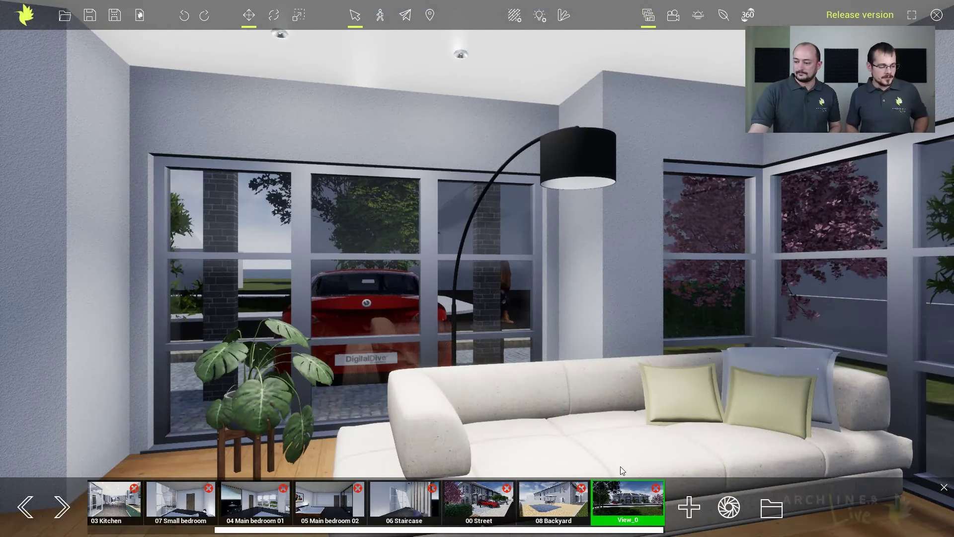
{"action": "left_click", "coordinate": [611, 481]}
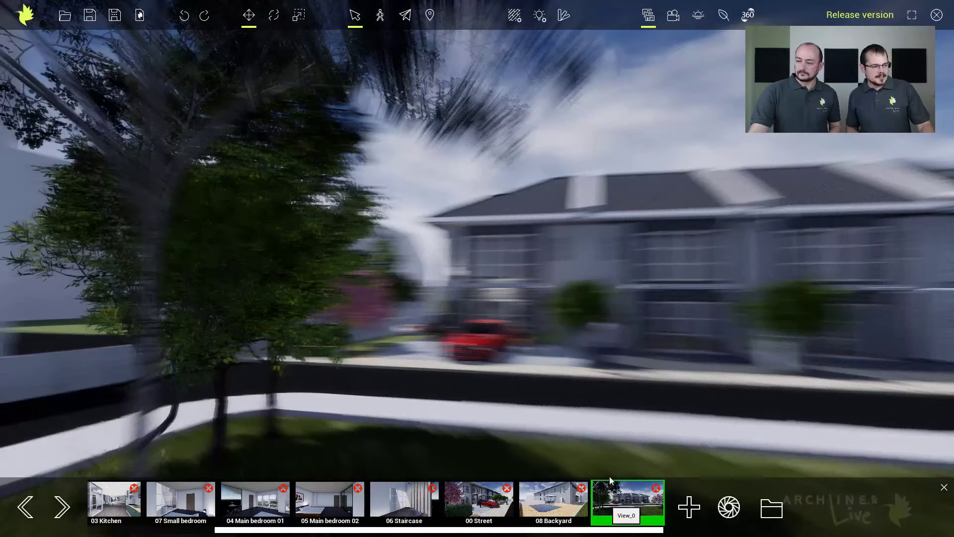